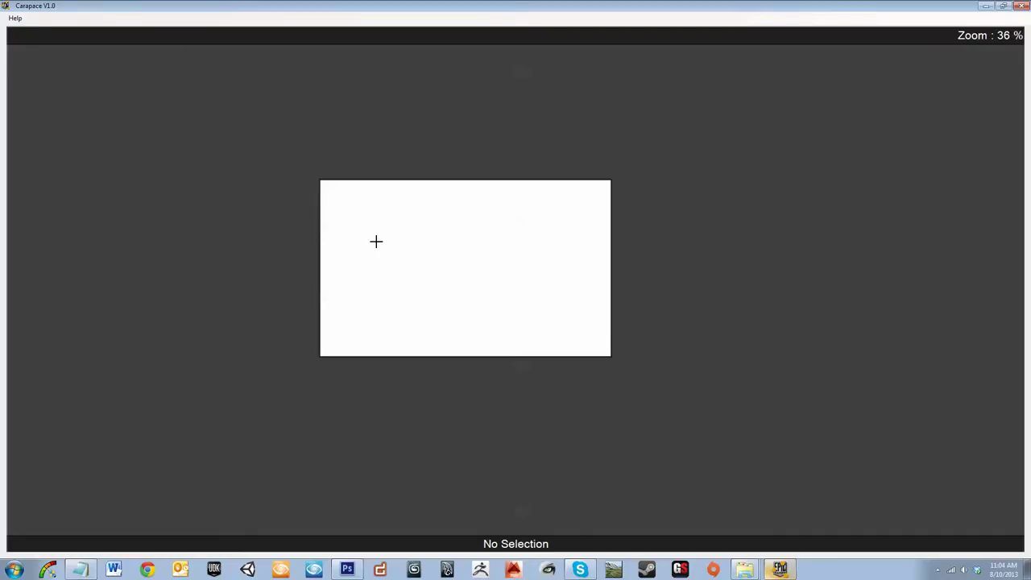
Zoom around the blank Carapace canvas and bring up the list of available shortcuts
scroll(354, 244, up, 2)
scroll(473, 237, down, 2)
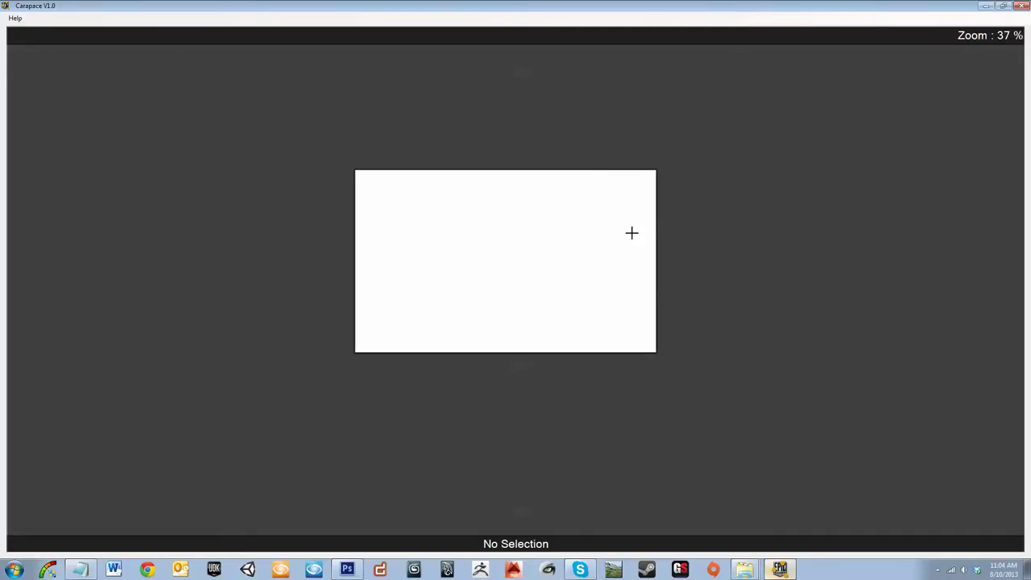
scroll(633, 233, up, 2)
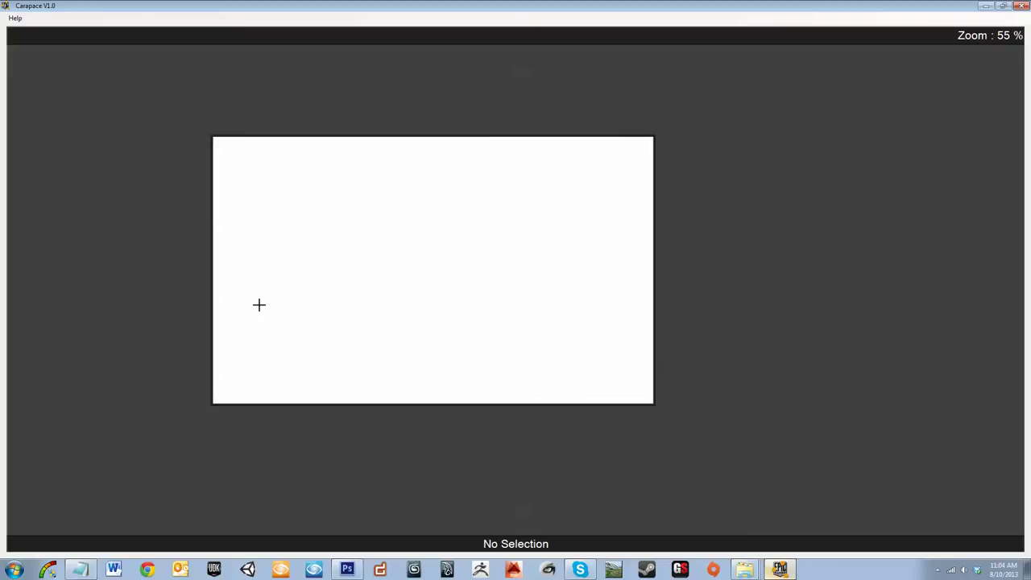
scroll(285, 283, down, 3)
scroll(271, 275, up, 2)
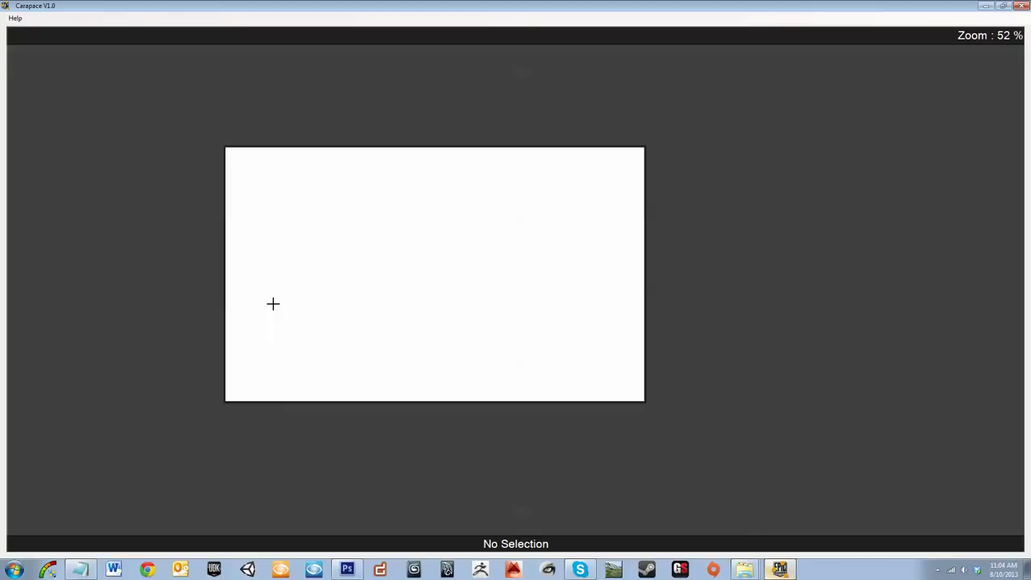
scroll(272, 306, down, 2)
scroll(242, 315, up, 2)
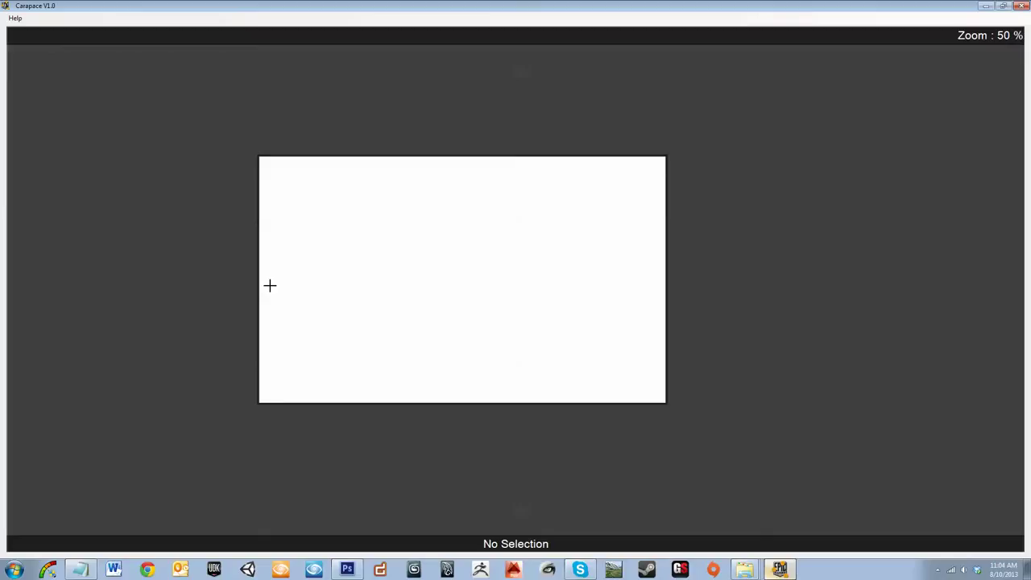
scroll(268, 290, down, 2)
scroll(251, 282, up, 2)
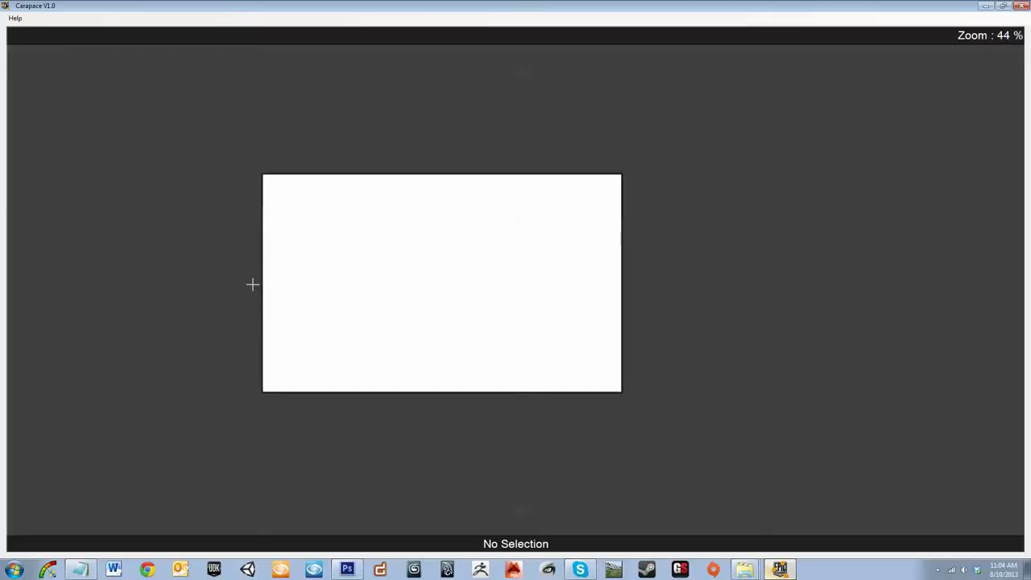
key(F1)
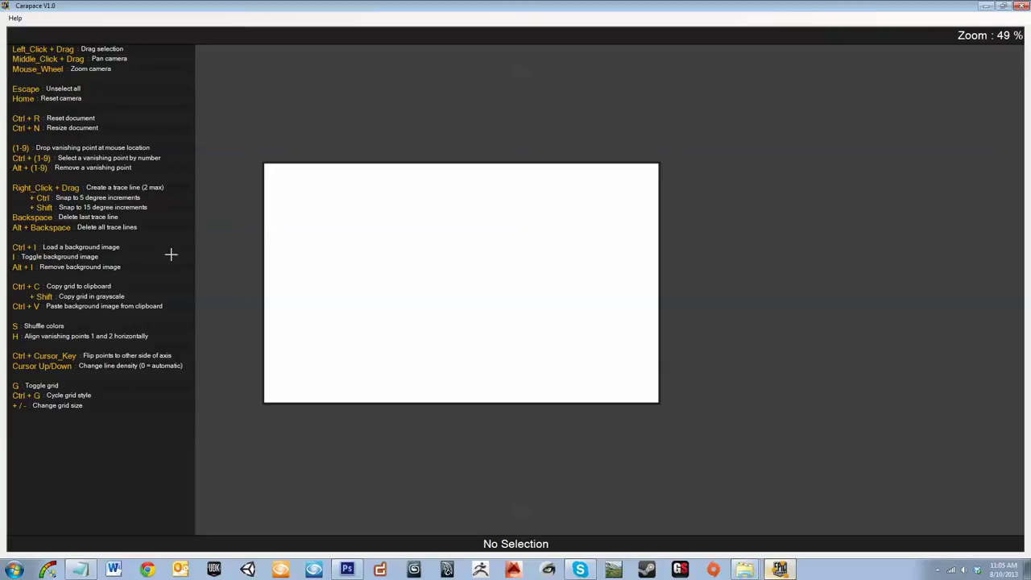
Load the 126_max reference image from the References folder as the background
key(ctrl+o)
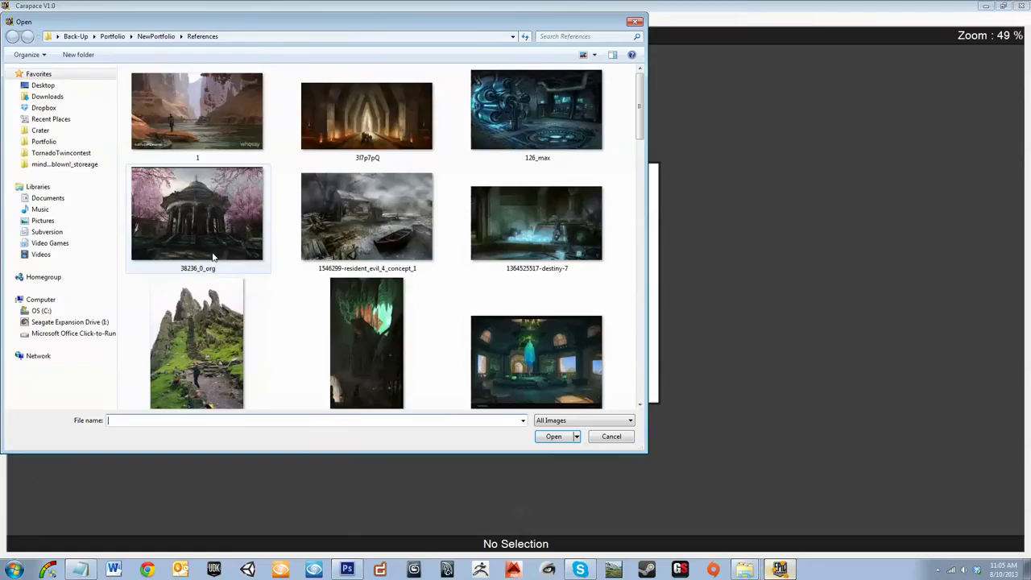
drag(283, 22, 446, 70)
click(696, 157)
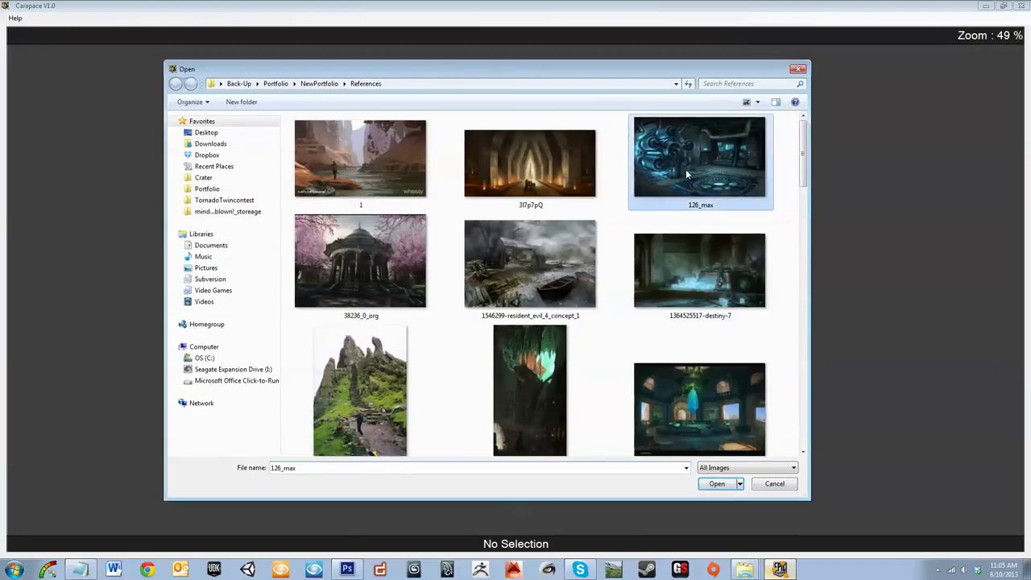
click(716, 483)
scroll(448, 231, down, 3)
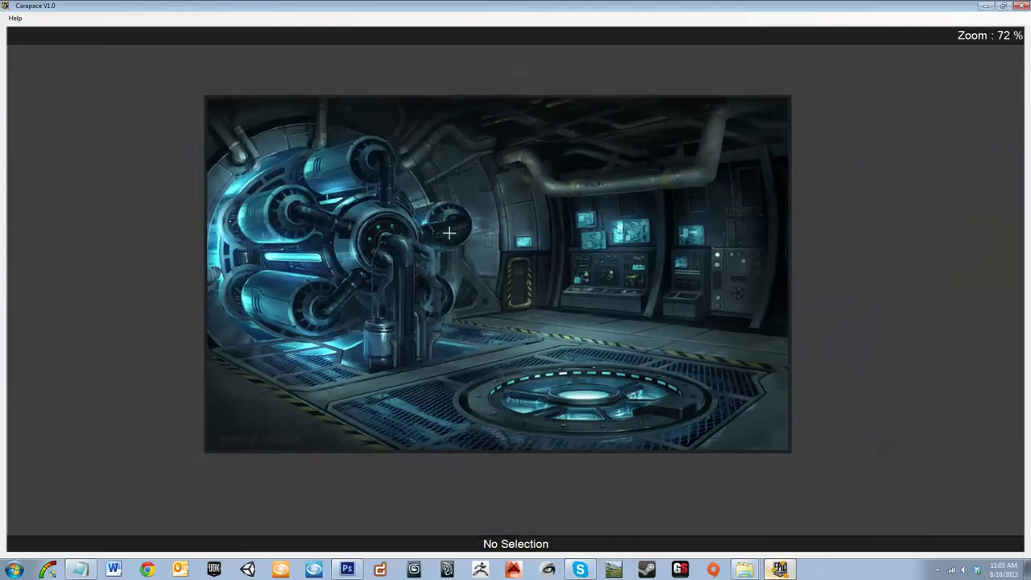
scroll(448, 231, up, 2)
scroll(511, 240, down, 3)
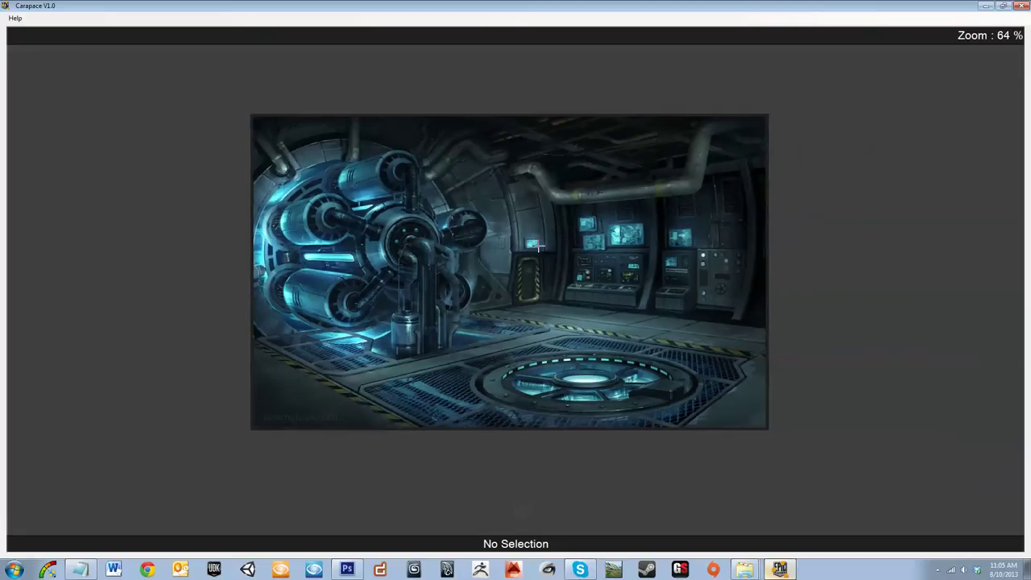
scroll(512, 246, up, 4)
scroll(514, 251, down, 3)
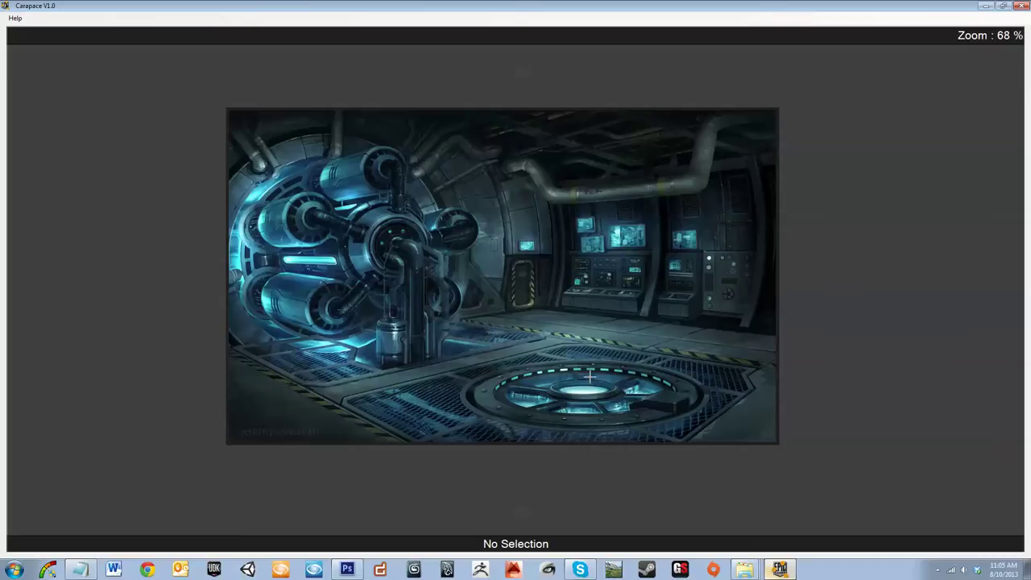
scroll(588, 380, up, 2)
scroll(258, 345, down, 1)
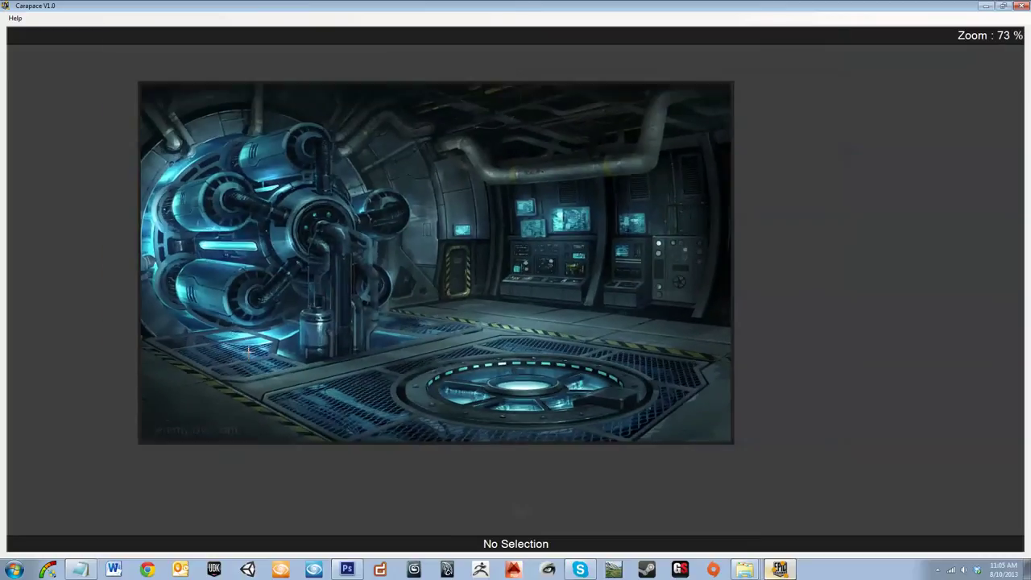
scroll(196, 245, up, 1)
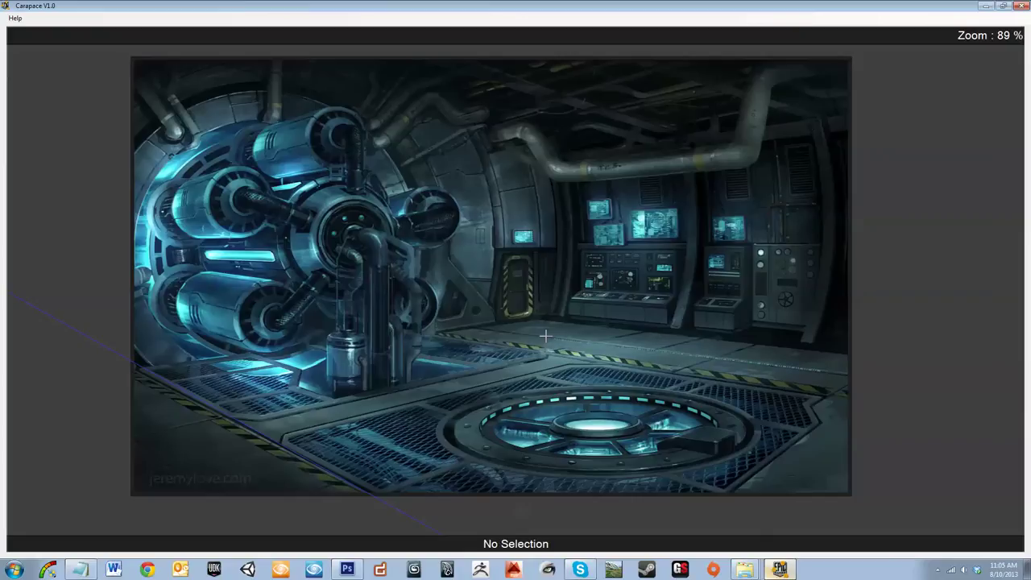
Trace a floor-edge line and drop vanishing point 1 where the traced lines cross, left of the image
drag(538, 334, 532, 339)
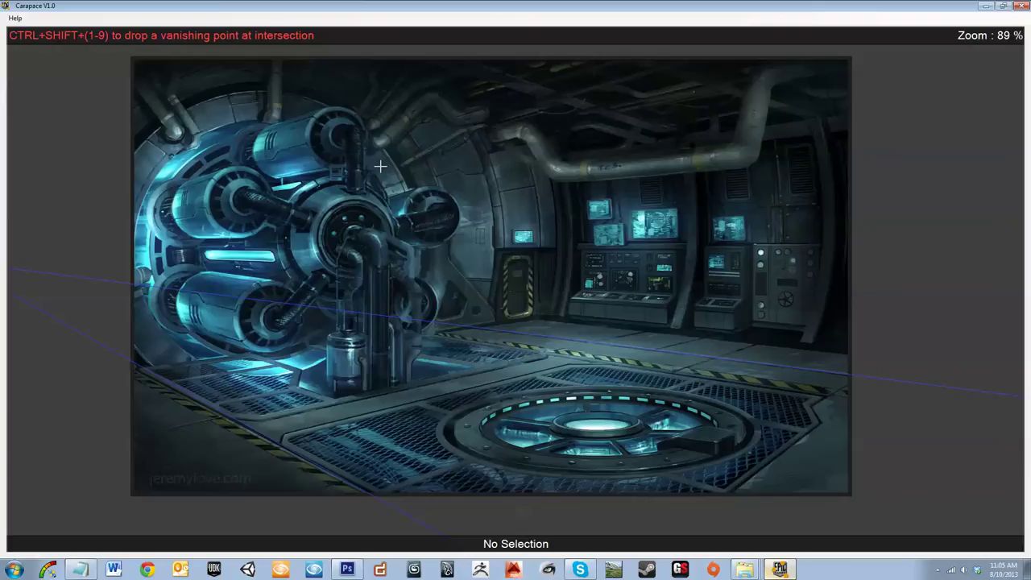
key(ctrl+shift+1)
scroll(454, 259, down, 3)
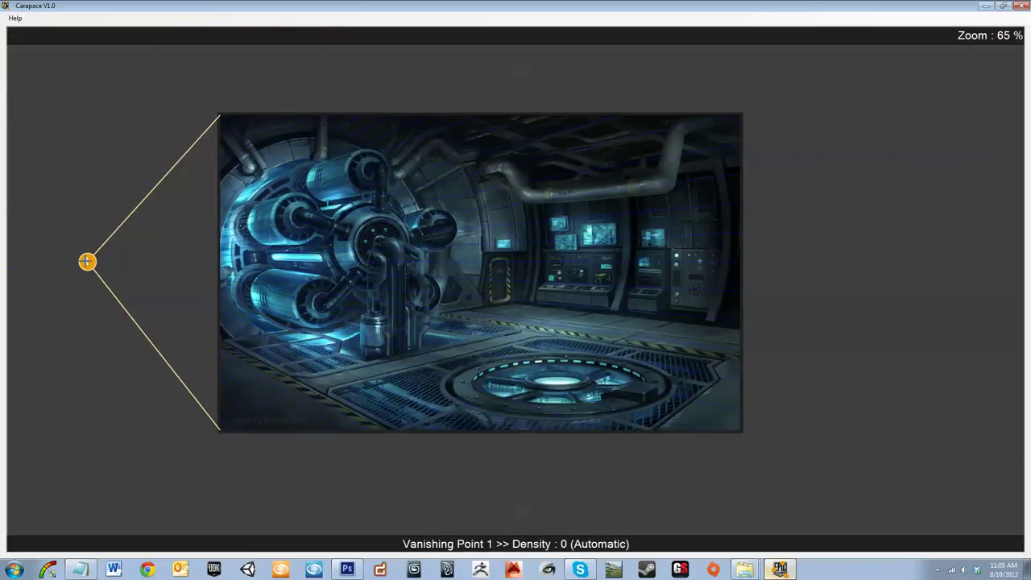
scroll(108, 266, up, 3)
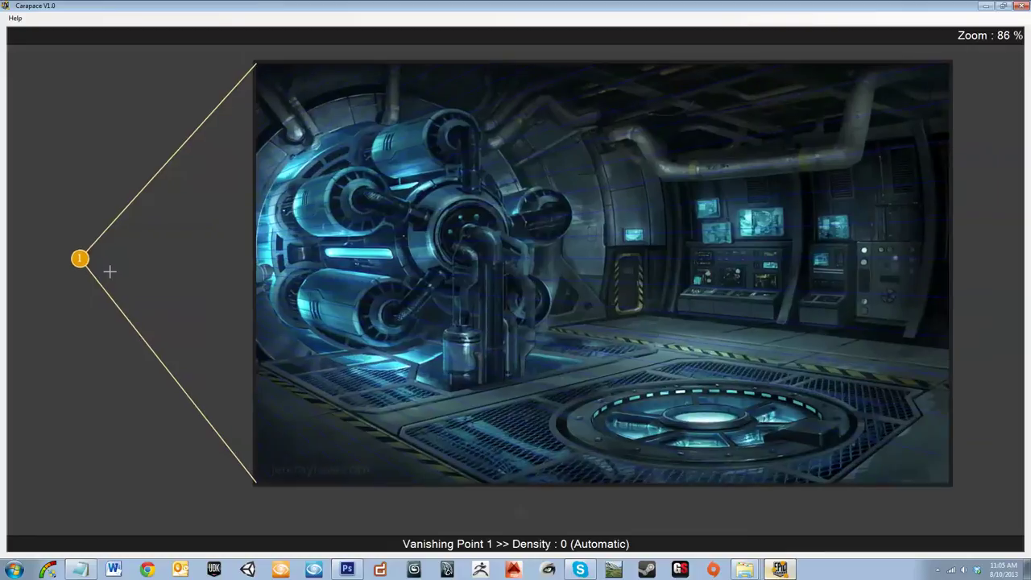
scroll(113, 271, down, 3)
scroll(553, 263, up, 3)
scroll(34, 283, down, 4)
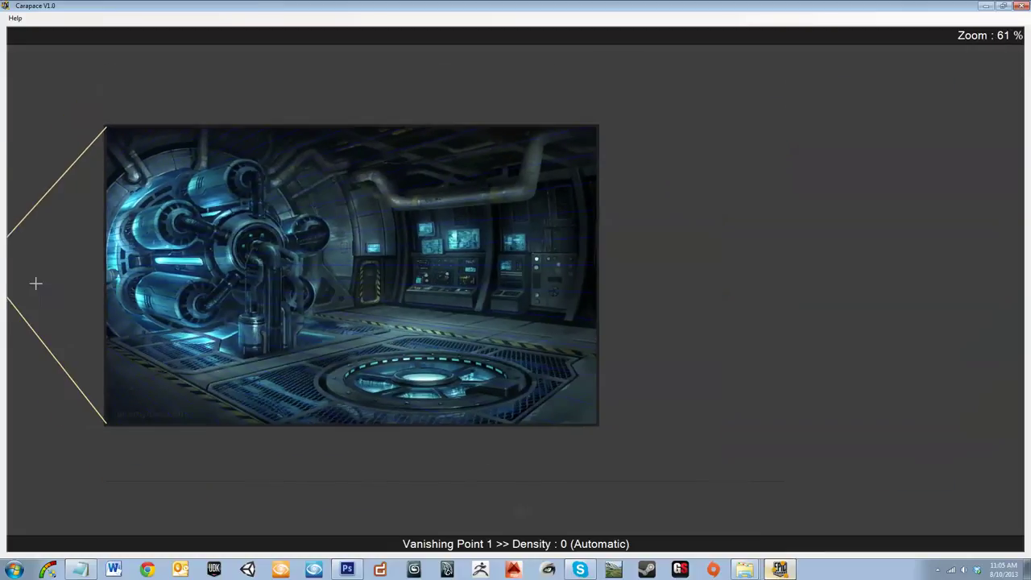
scroll(138, 191, up, 4)
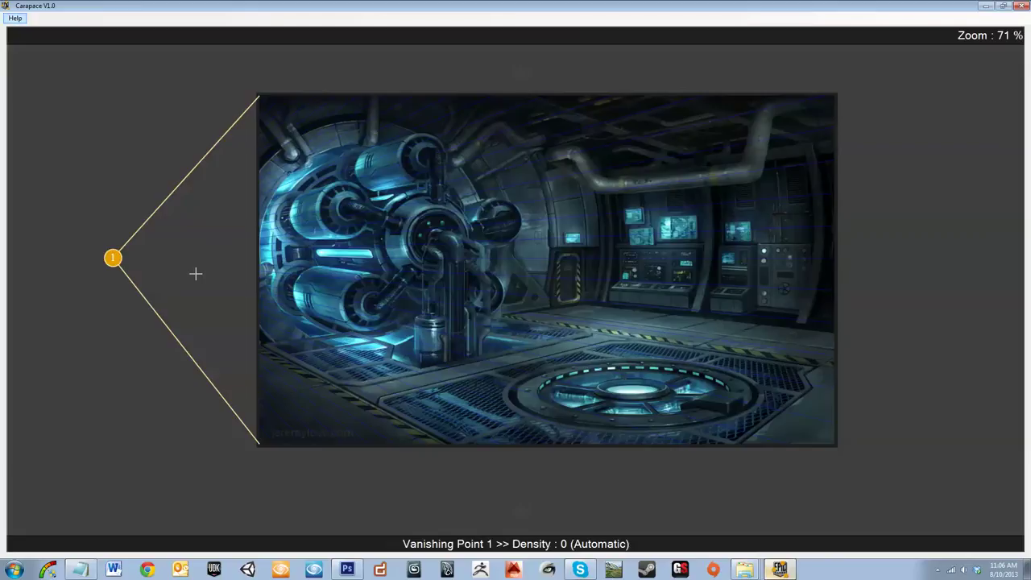
scroll(548, 329, up, 2)
scroll(564, 333, down, 3)
scroll(688, 345, up, 3)
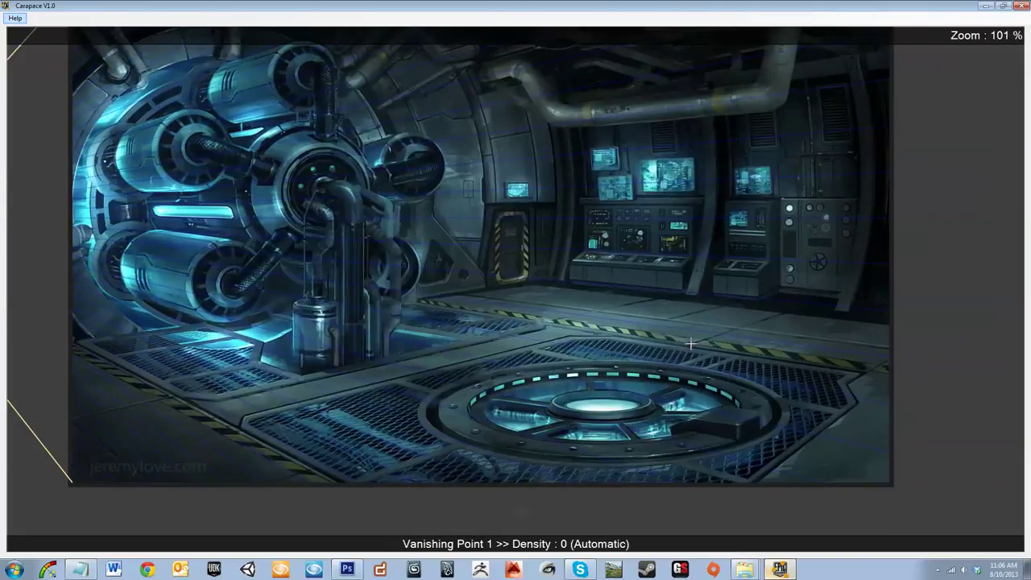
scroll(391, 282, down, 4)
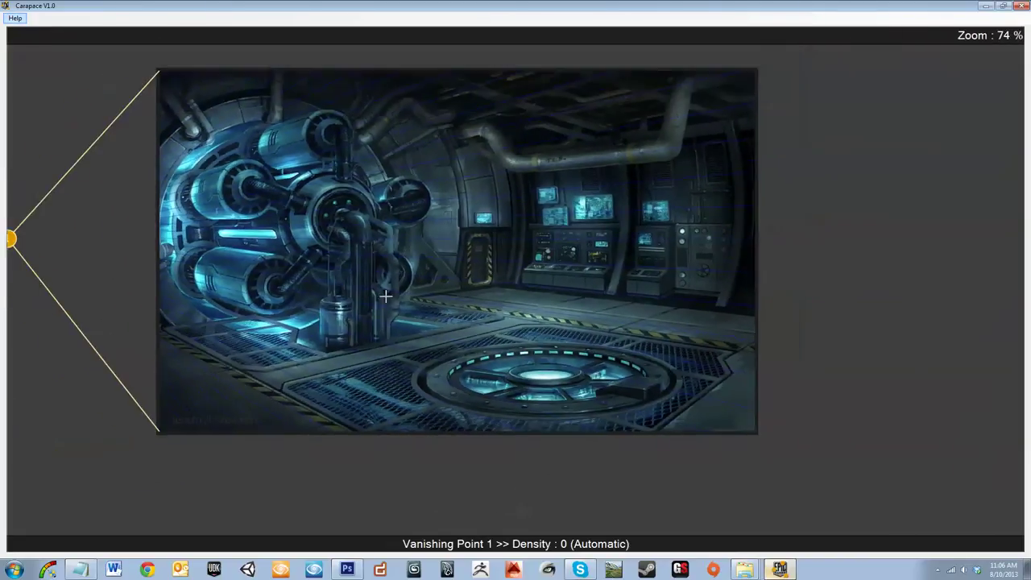
scroll(520, 244, up, 2)
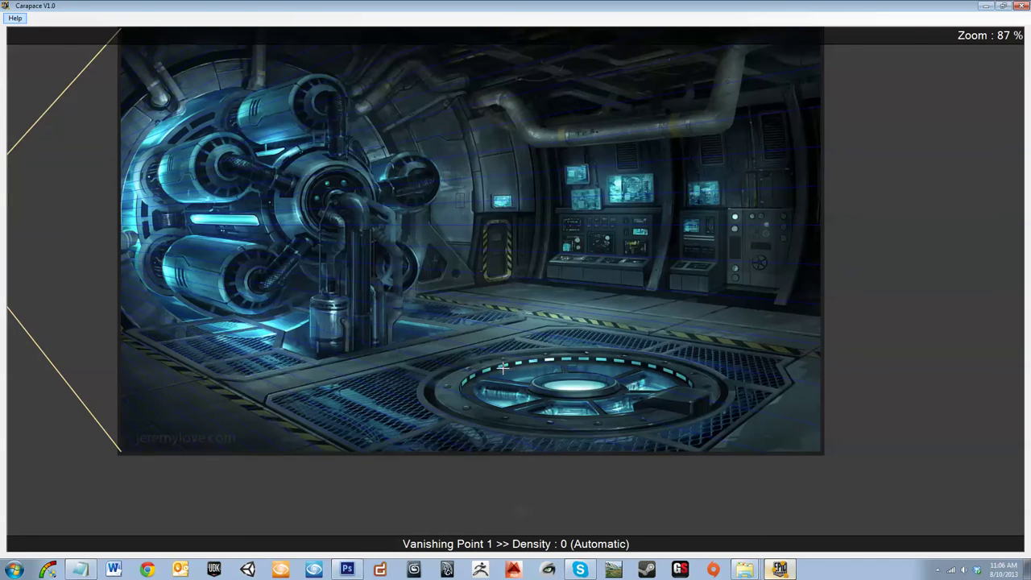
scroll(550, 424, up, 3)
scroll(563, 431, down, 3)
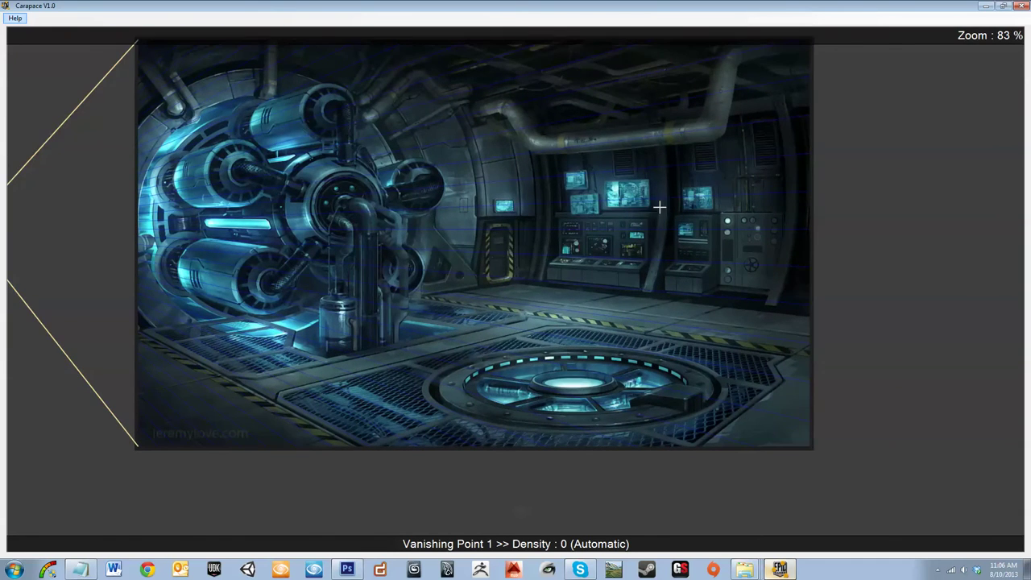
scroll(645, 232, up, 3)
scroll(434, 229, down, 3)
scroll(201, 165, up, 2)
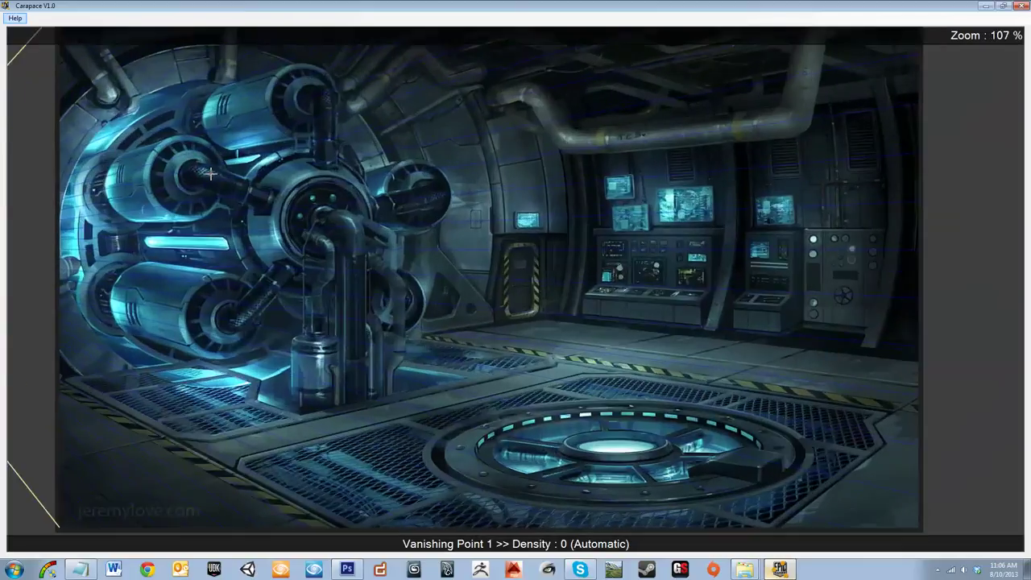
scroll(394, 282, down, 2)
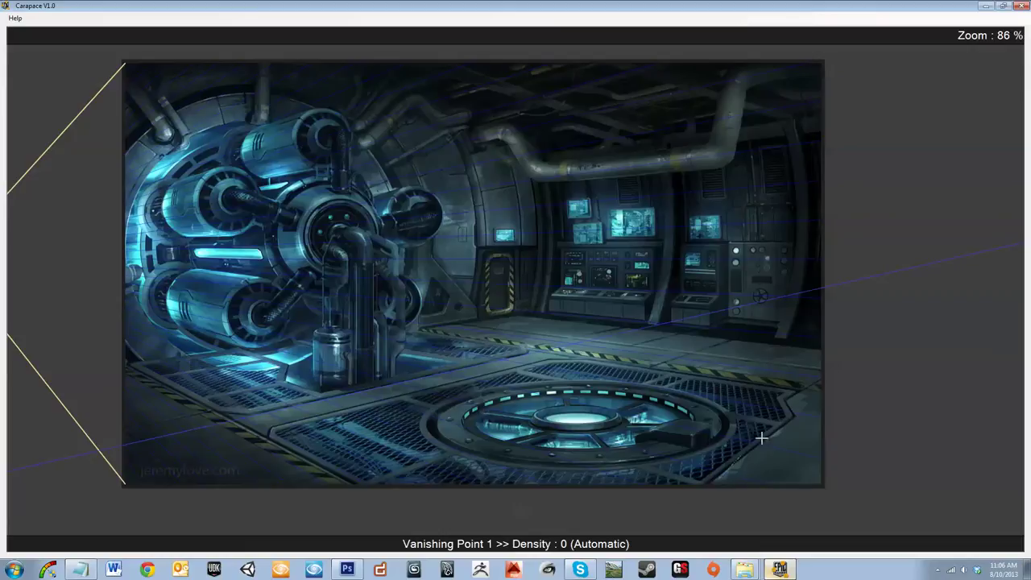
Trace the right floor edge and drop vanishing point 2 beyond the image's right edge
click(784, 427)
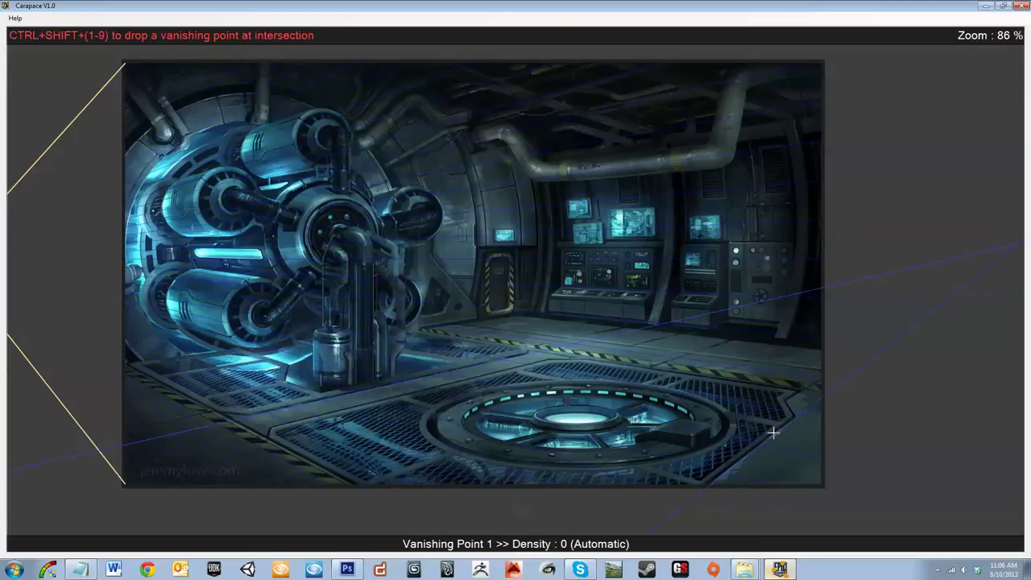
scroll(576, 387, down, 4)
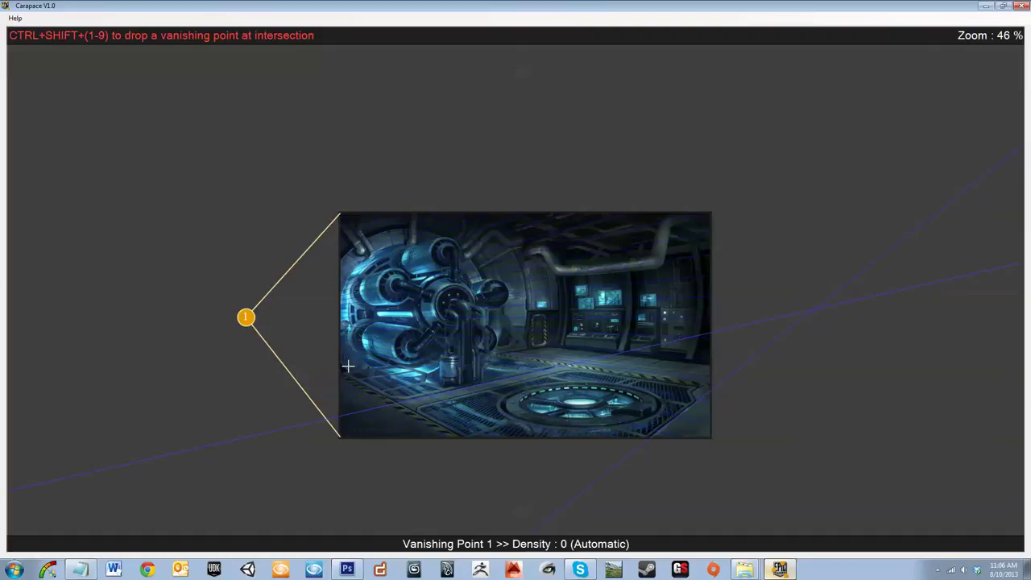
key(ctrl+shift+2)
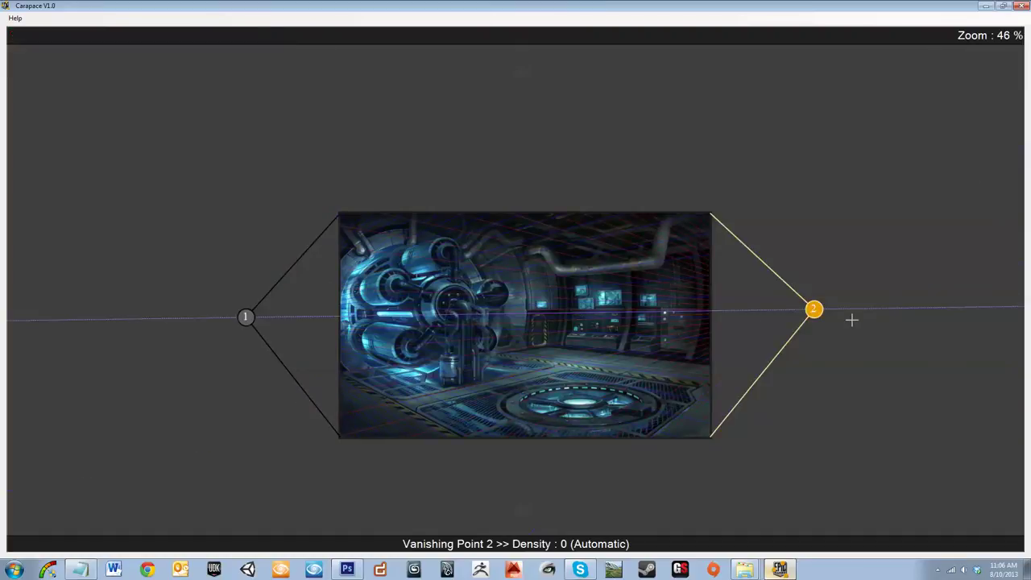
Trace a vertical room edge along the consoles
scroll(734, 349, up, 2)
scroll(431, 426, up, 3)
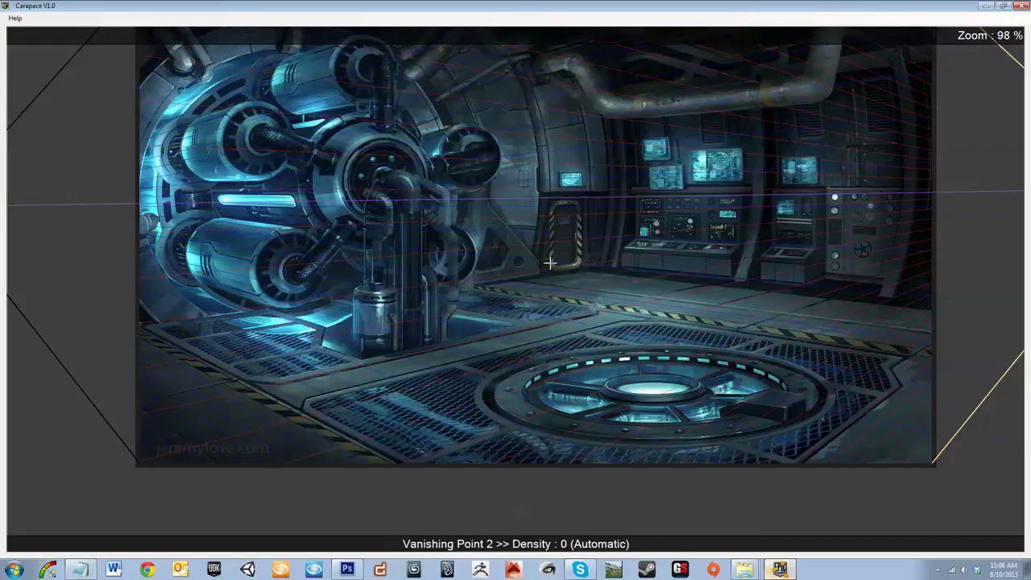
click(548, 208)
click(739, 192)
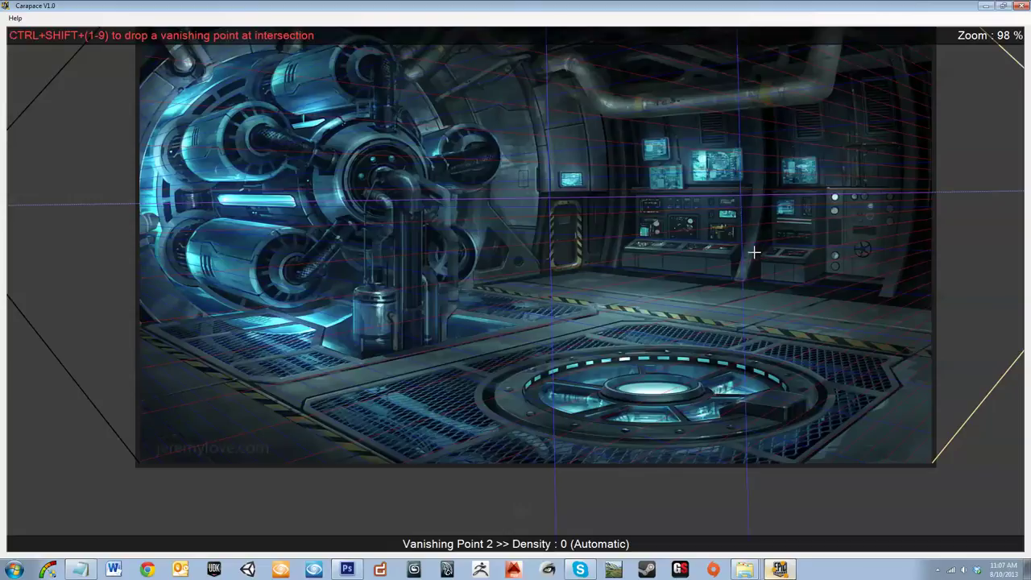
scroll(681, 273, down, 2)
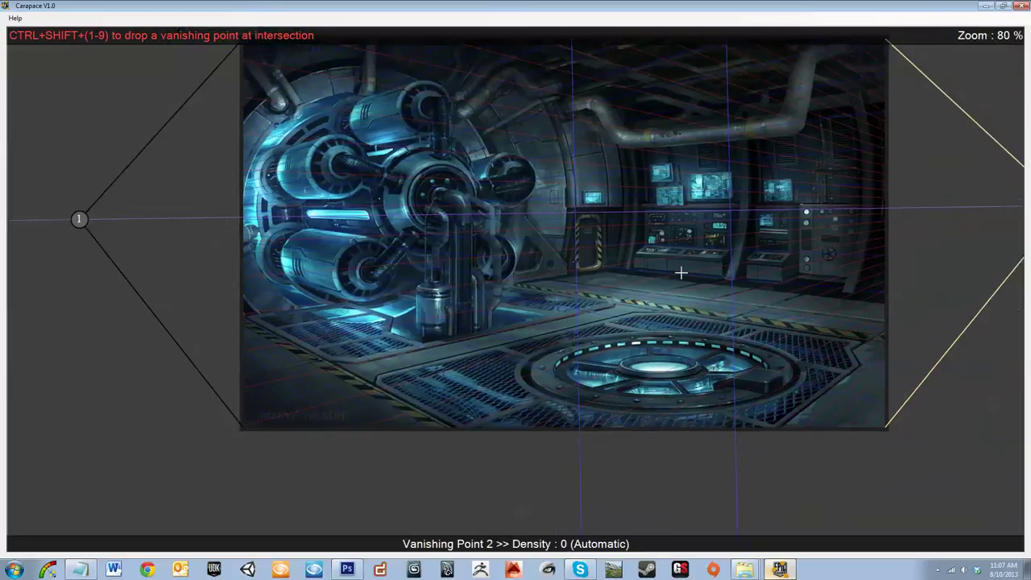
scroll(681, 273, down, 2)
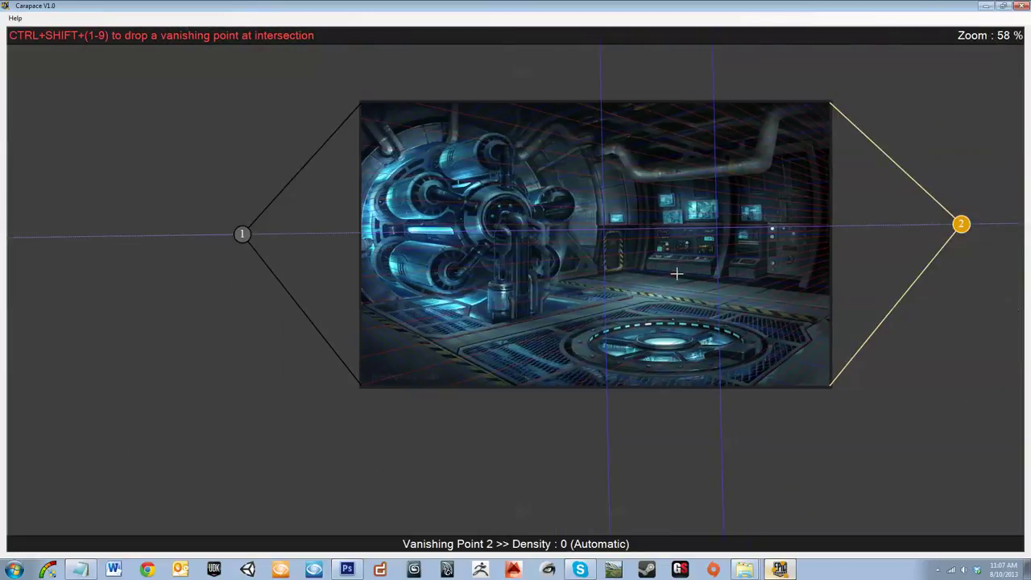
key(3)
scroll(682, 273, up, 2)
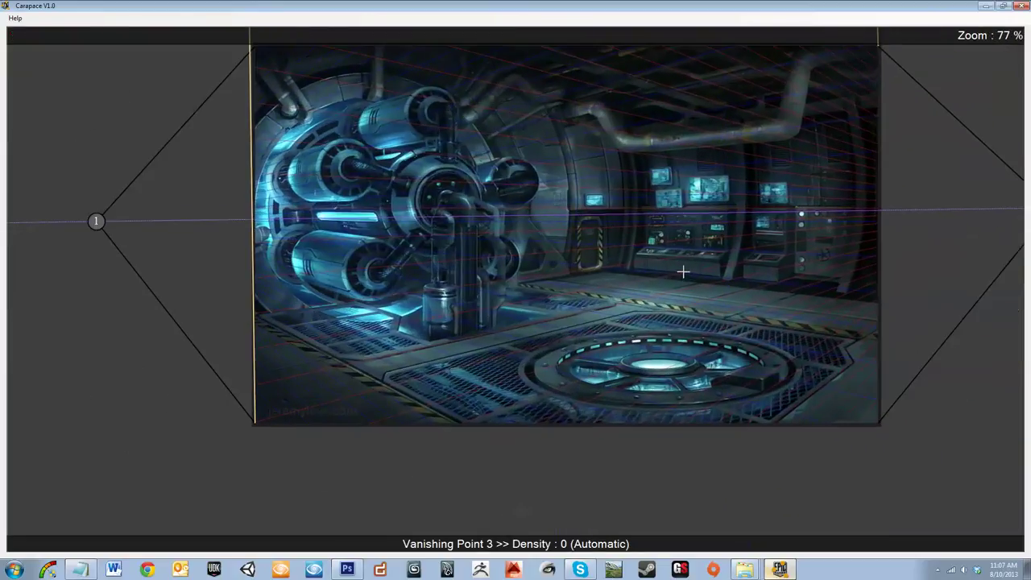
scroll(667, 261, up, 1)
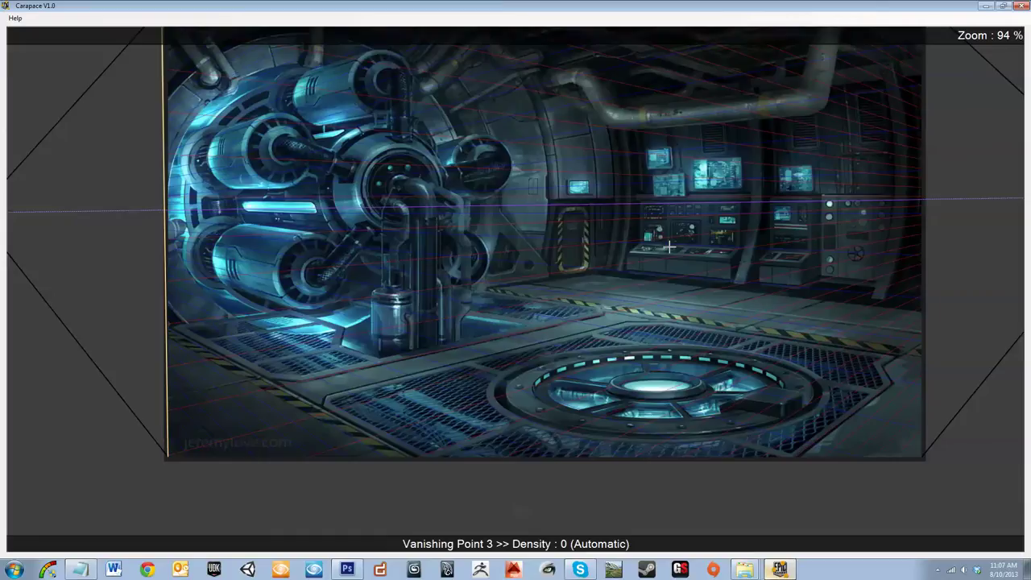
scroll(667, 247, down, 2)
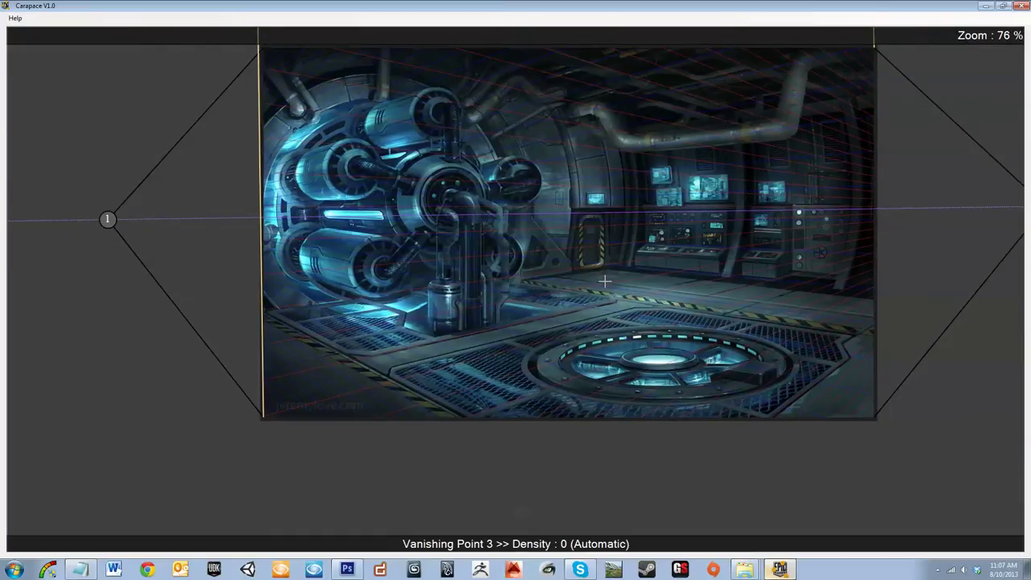
scroll(604, 280, down, 5)
scroll(340, 322, up, 3)
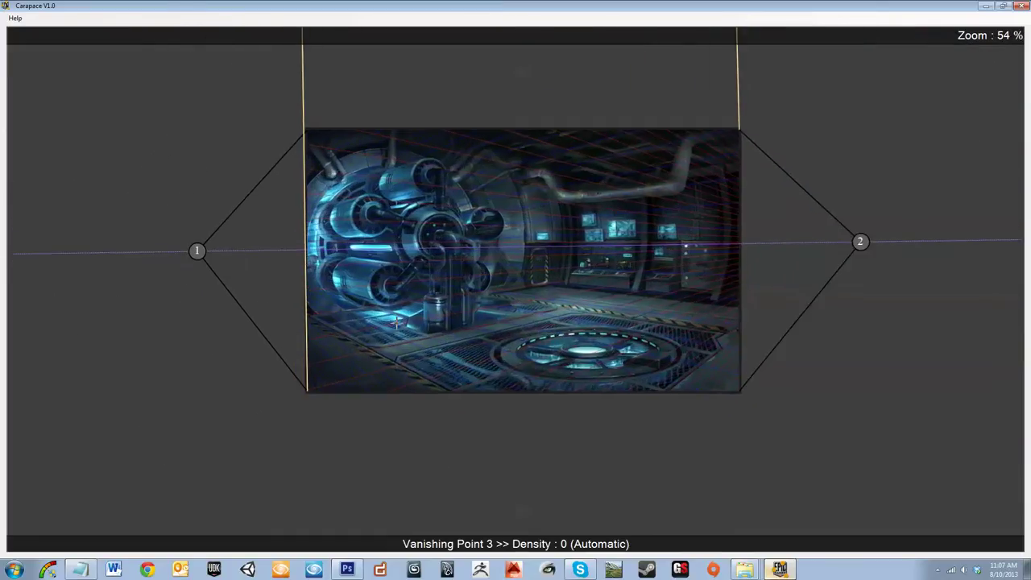
scroll(547, 338, up, 3)
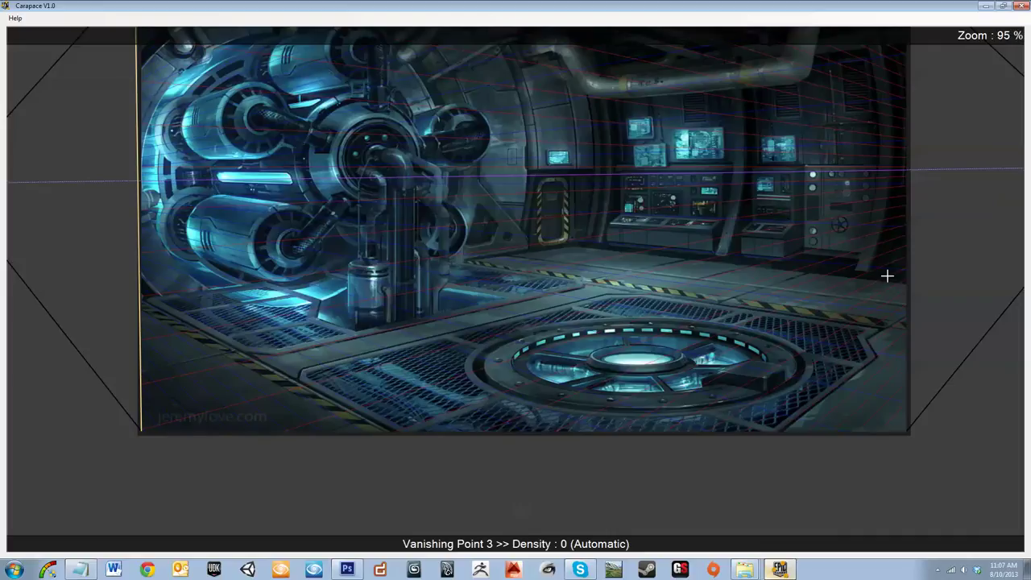
click(675, 281)
scroll(674, 281, down, 3)
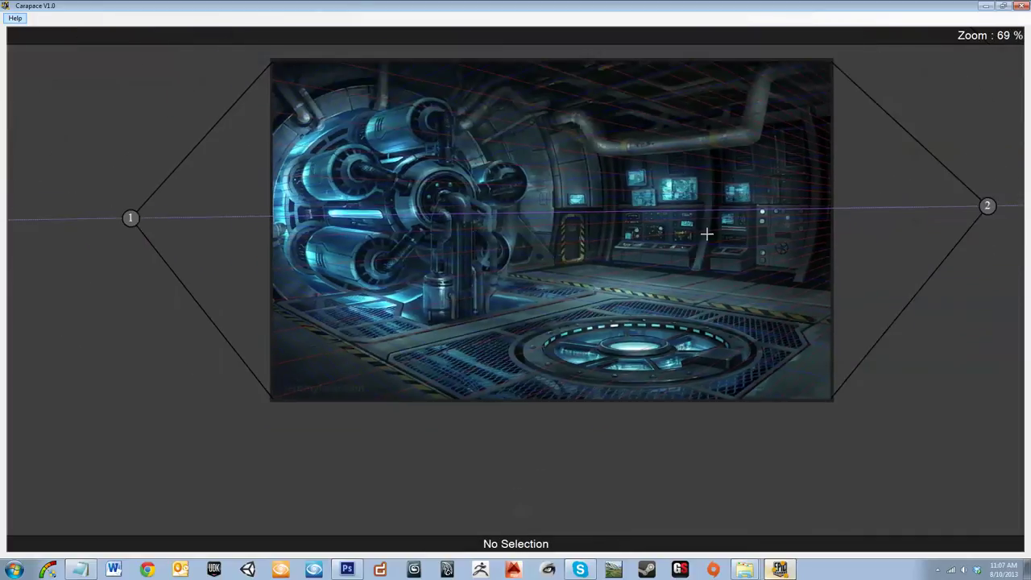
scroll(549, 225, up, 3)
scroll(548, 225, up, 5)
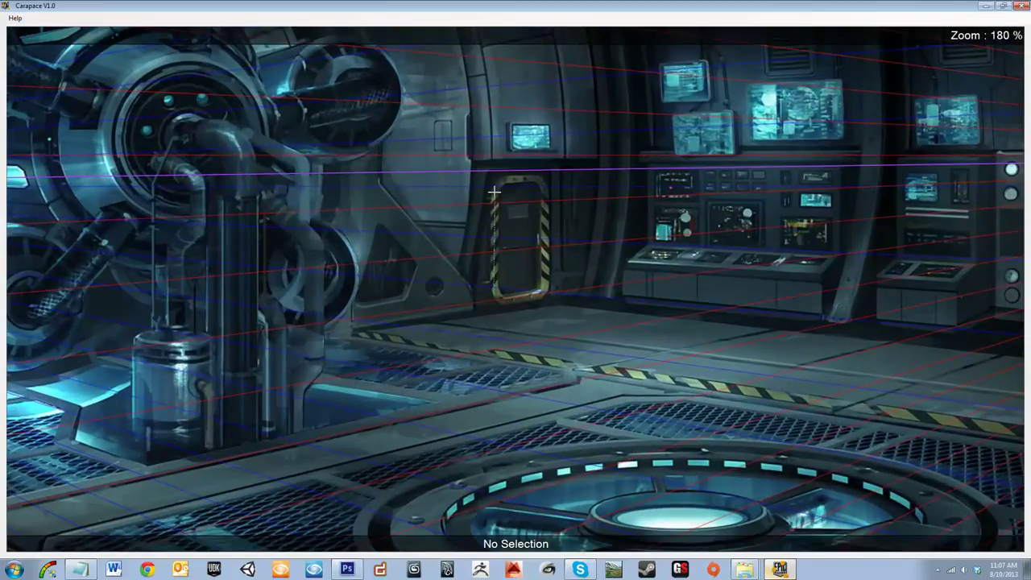
Draw vertical guides along the doorway edge and up the wall
click(490, 190)
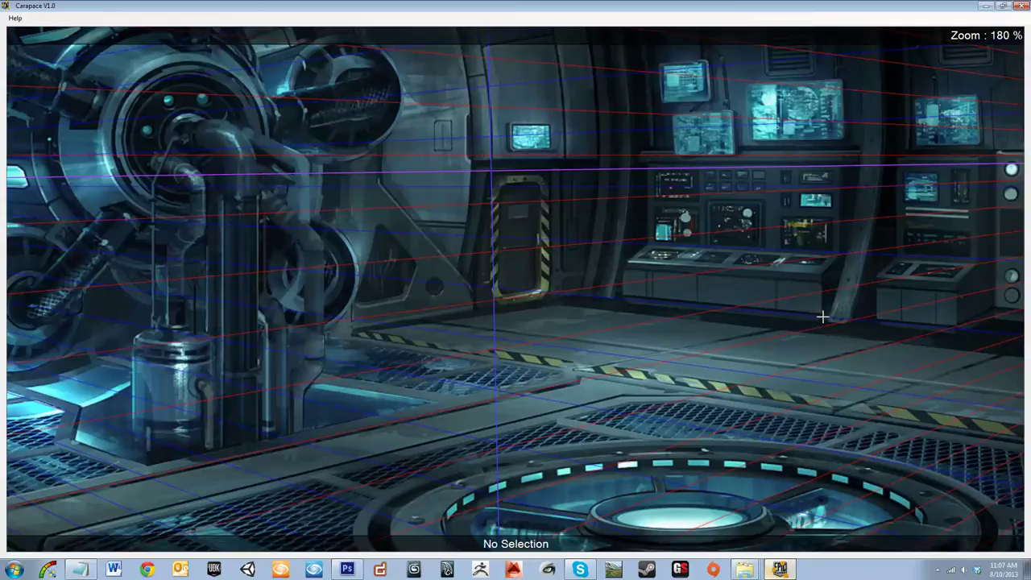
drag(819, 315, 822, 267)
scroll(819, 263, down, 5)
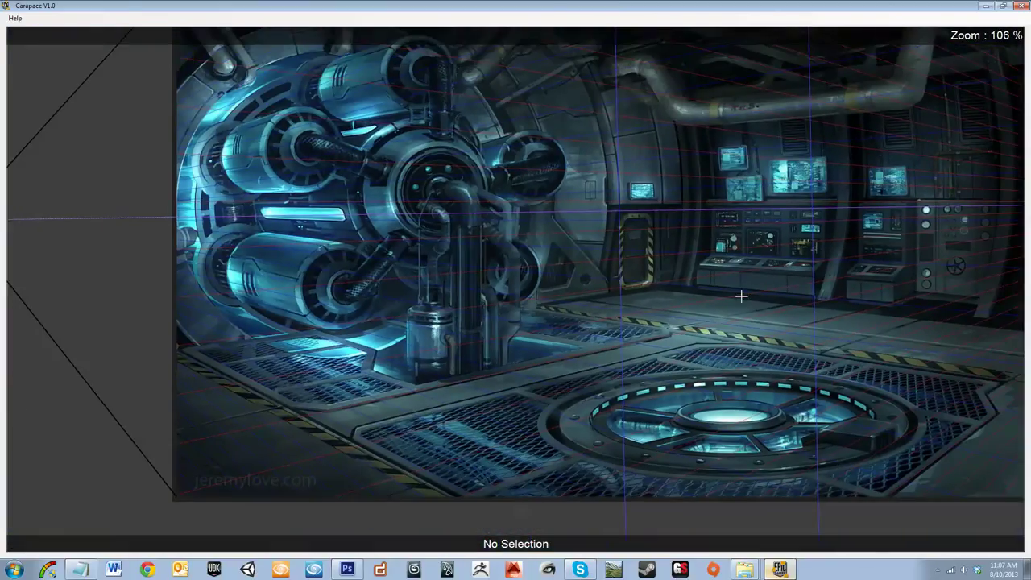
scroll(741, 296, down, 3)
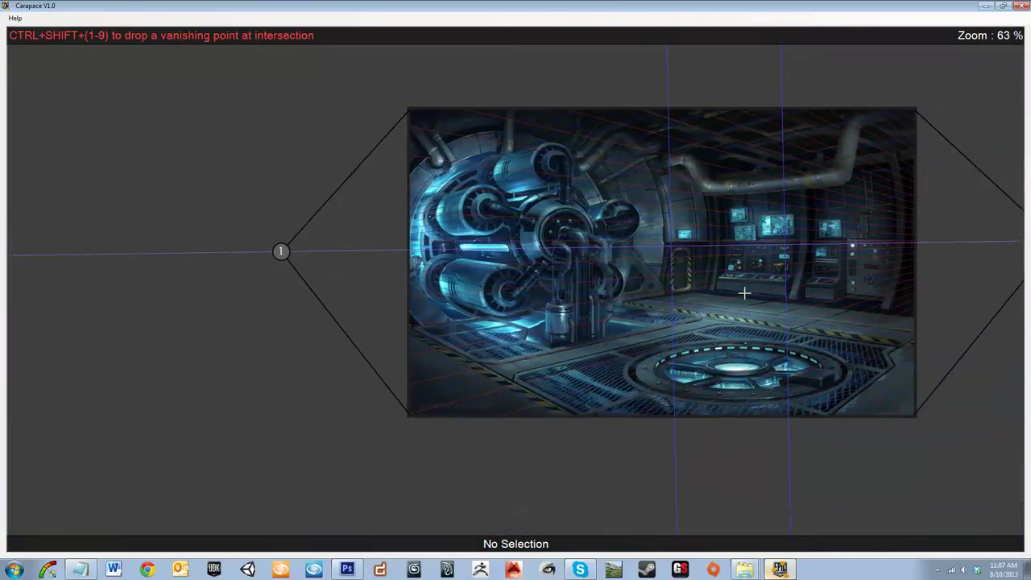
Show vanishing point 3's vertical guides, deselect it, and check the verticals against them
key(ctrl+shift+3)
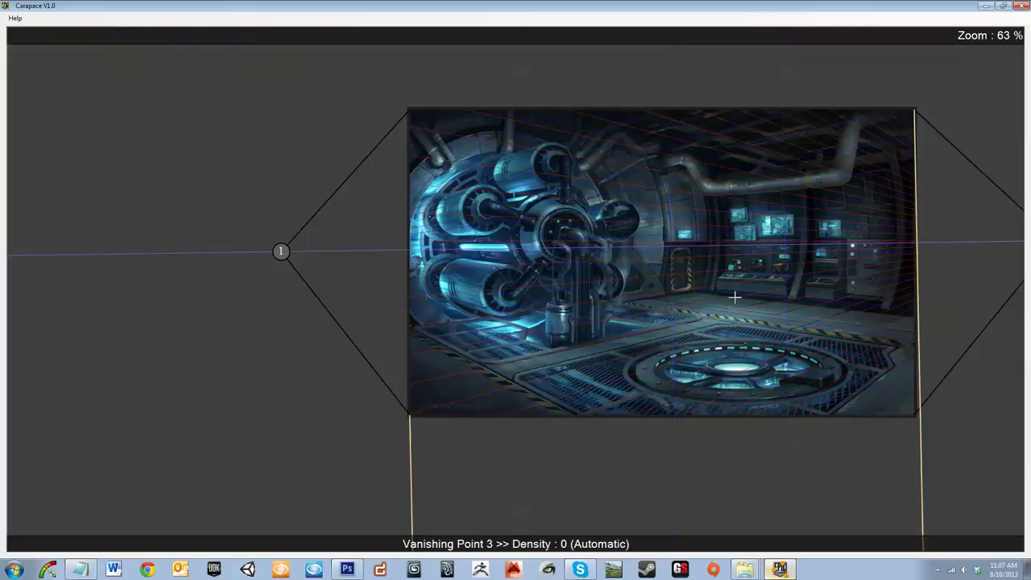
scroll(734, 297, down, 2)
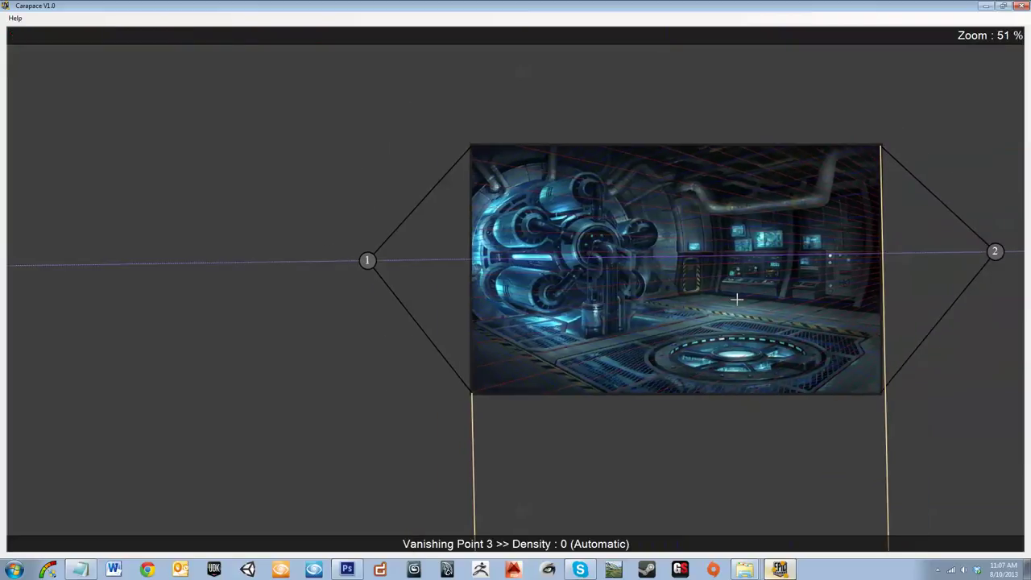
click(730, 302)
scroll(751, 325, up, 5)
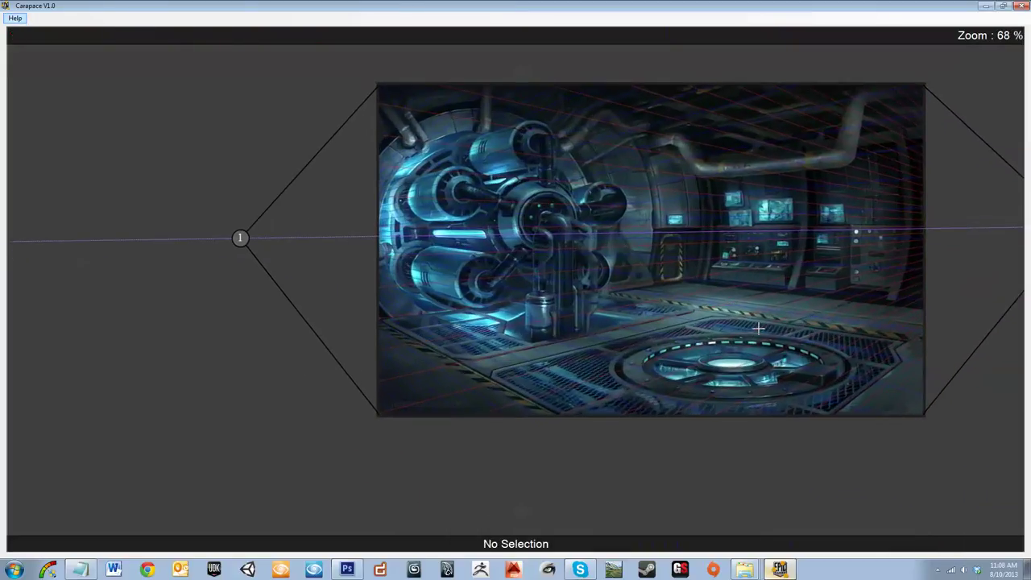
scroll(375, 337, up, 2)
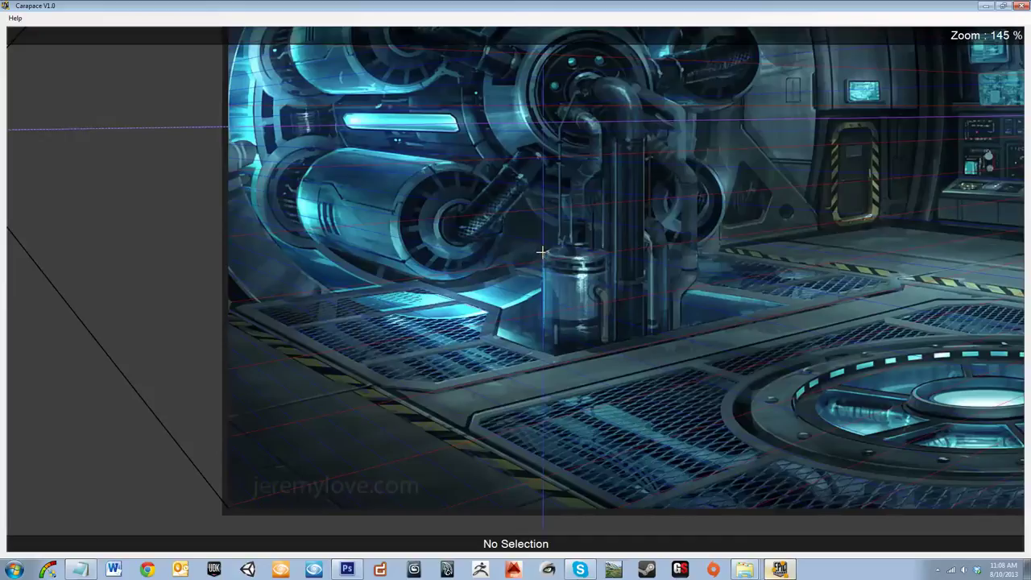
scroll(790, 322, down, 2)
scroll(779, 317, up, 1)
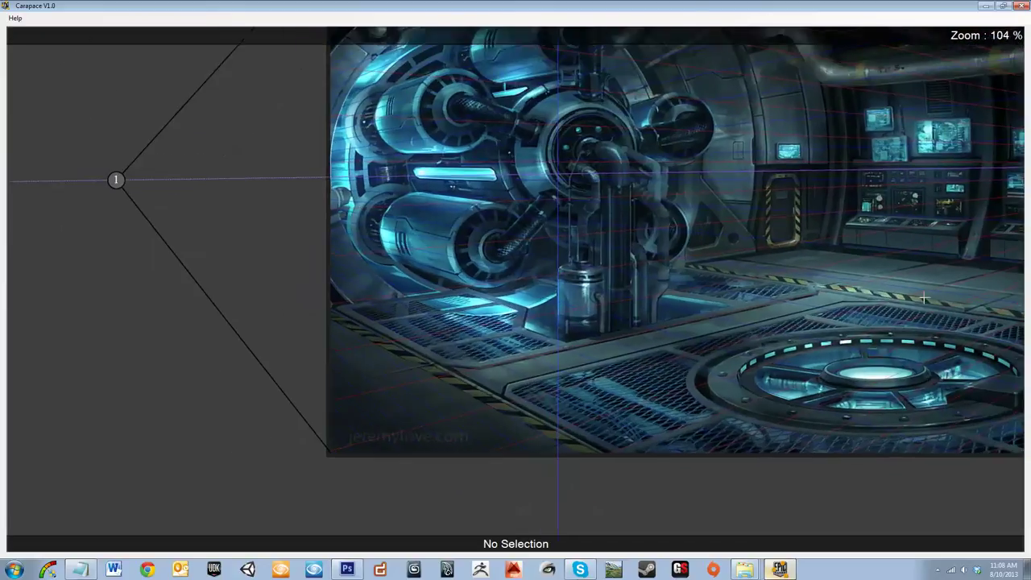
scroll(892, 316, down, 3)
scroll(892, 317, up, 3)
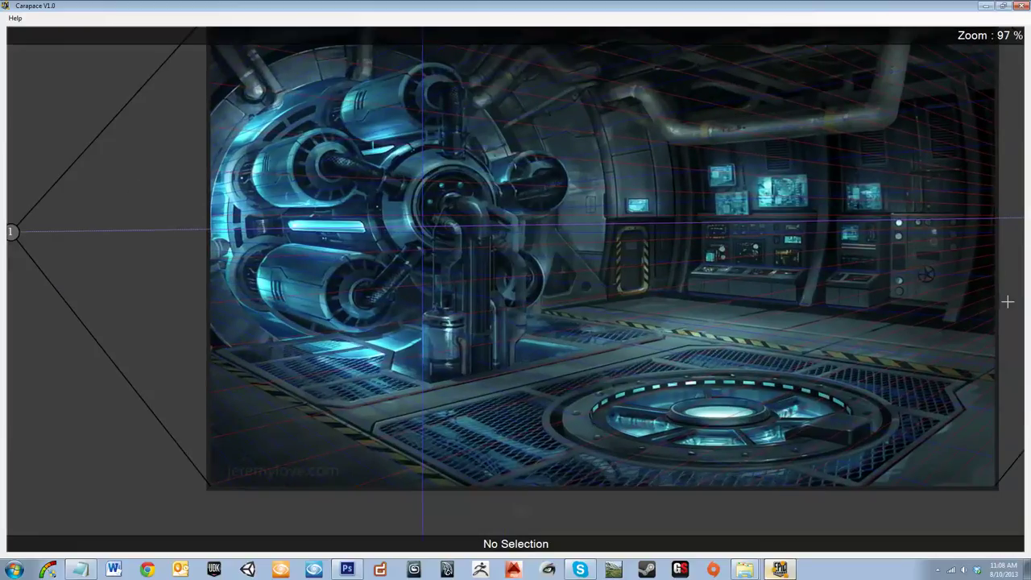
scroll(789, 340, up, 3)
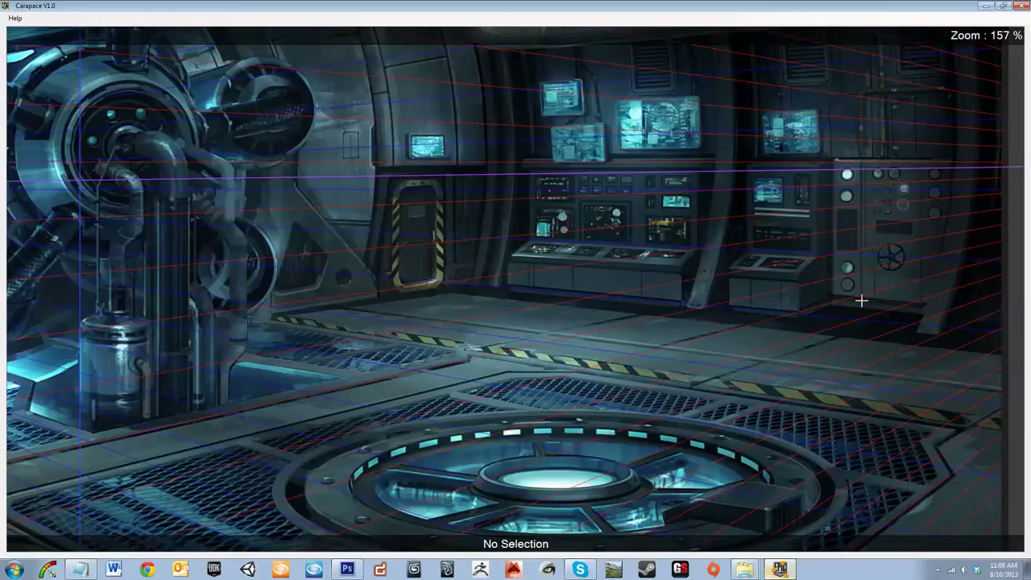
Guide along the console edge, drop vanishing point 3 at the intersection, then deselect it
drag(860, 300, 861, 154)
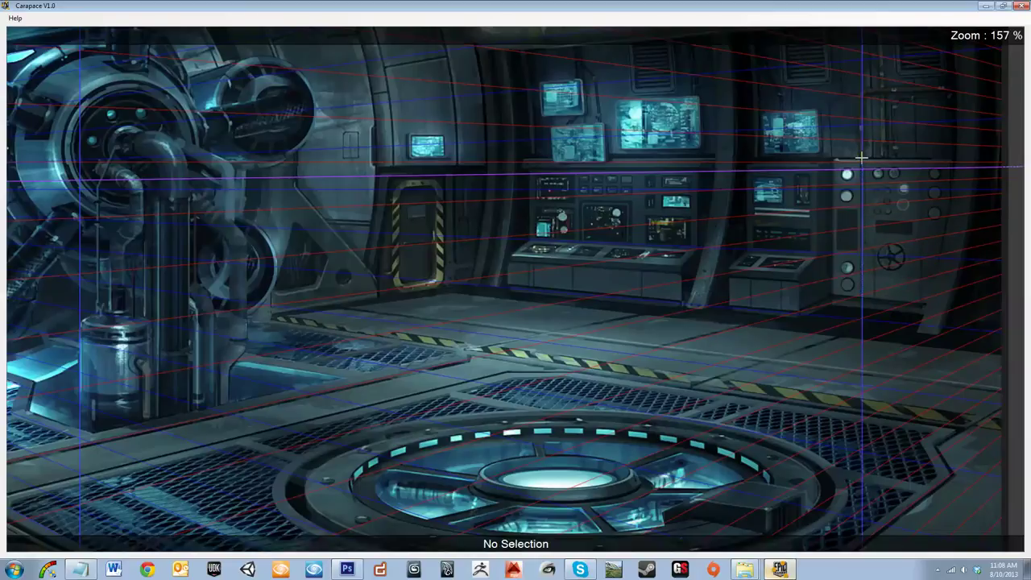
scroll(861, 156, down, 5)
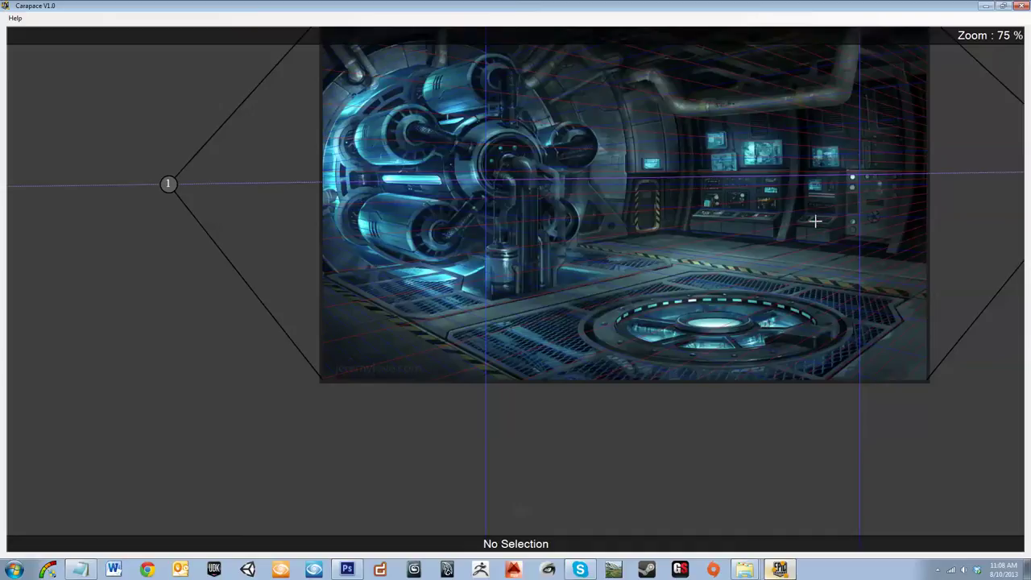
scroll(812, 221, down, 4)
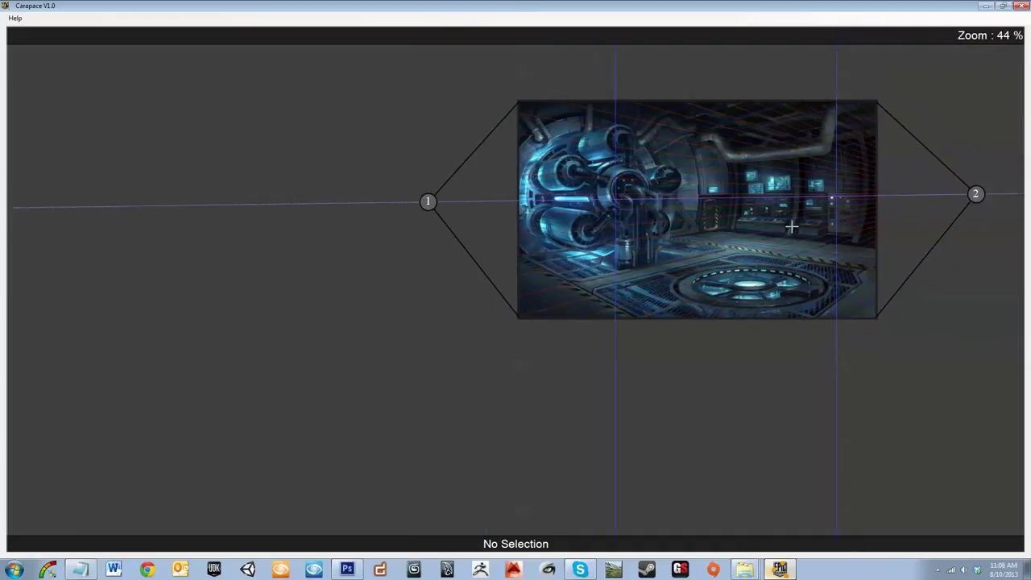
scroll(789, 228, up, 2)
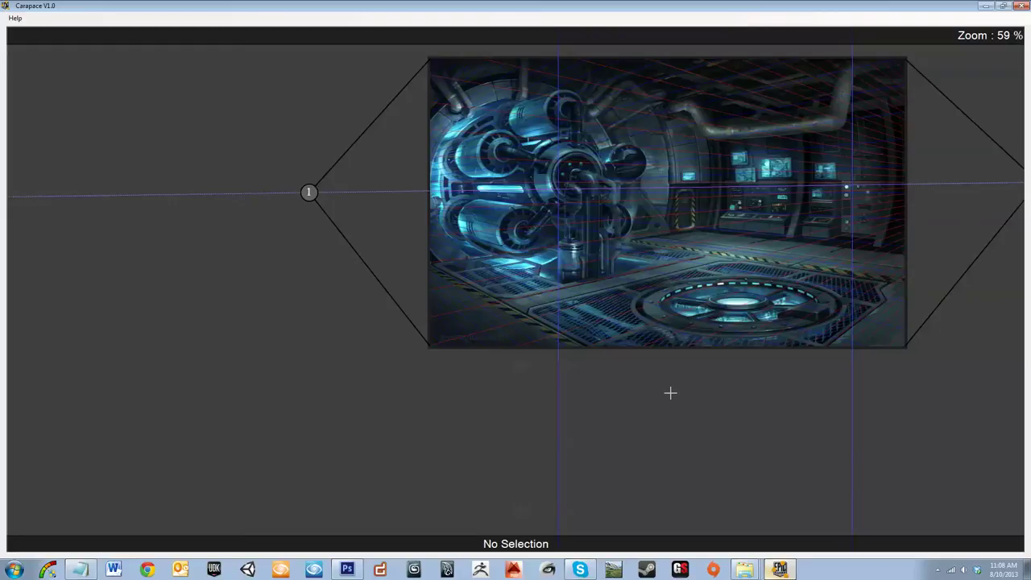
scroll(886, 298, up, 1)
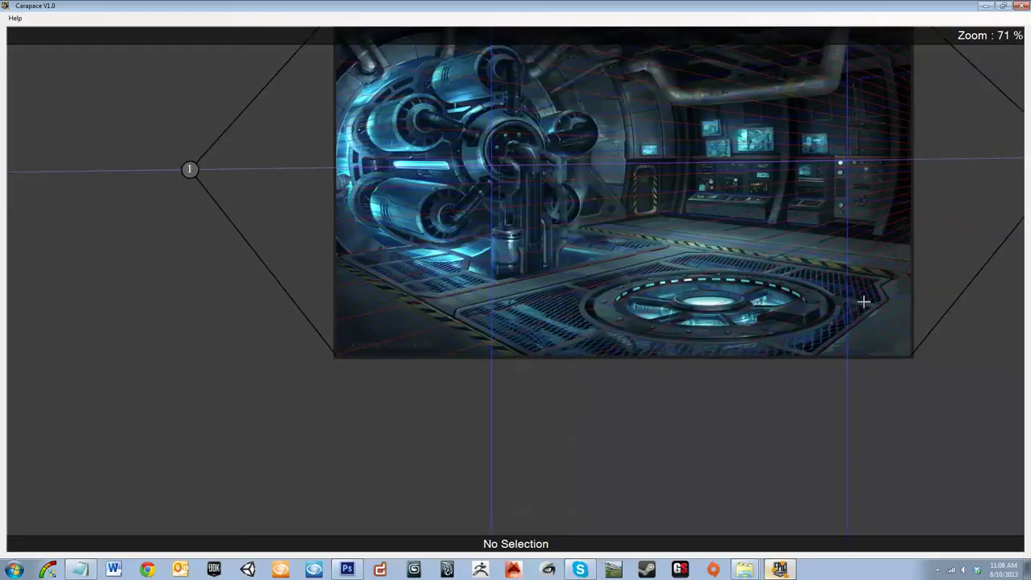
key(ctrl+shift)
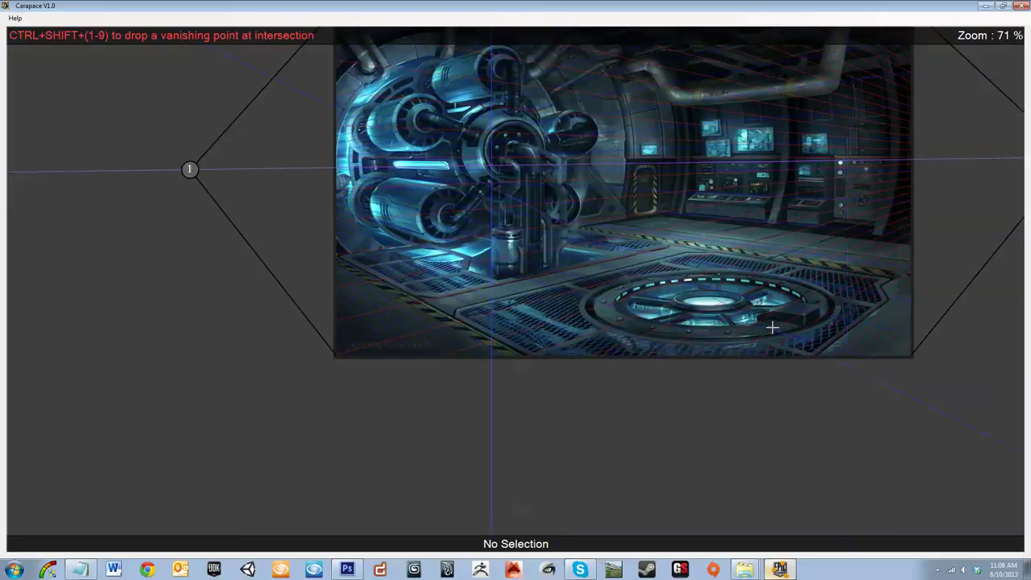
key(ctrl+shift+3)
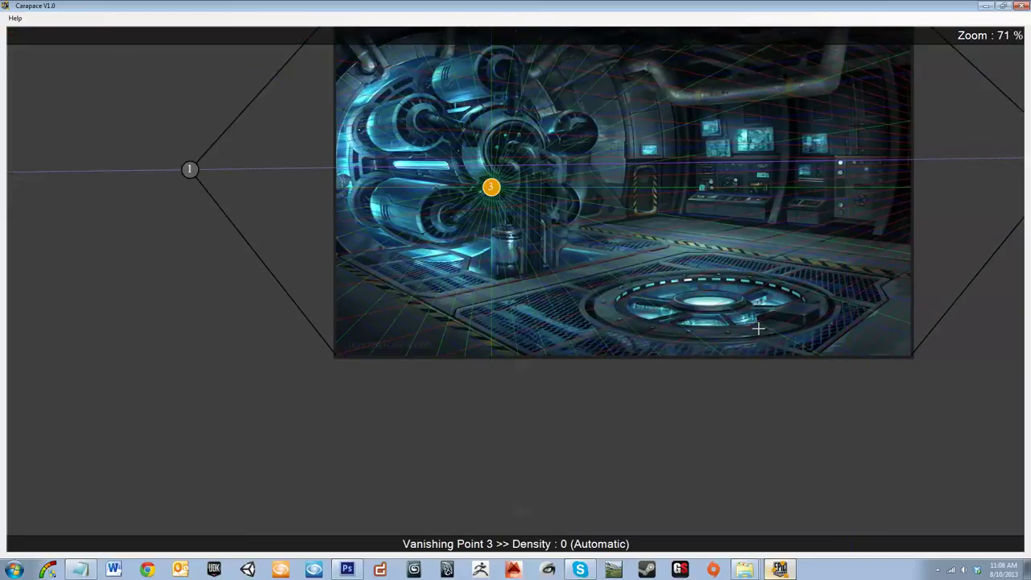
click(734, 320)
scroll(875, 271, up, 4)
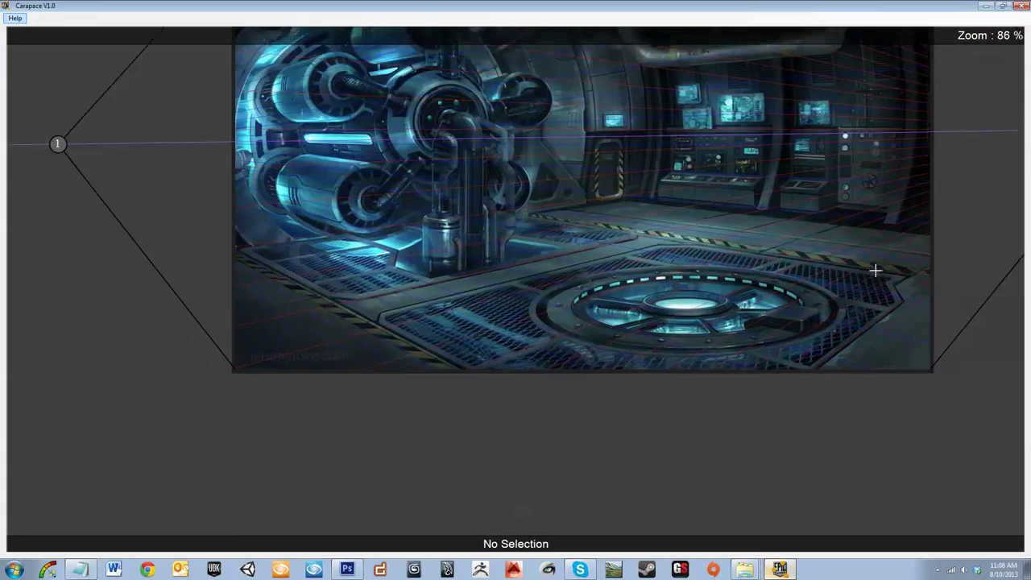
scroll(830, 274, down, 2)
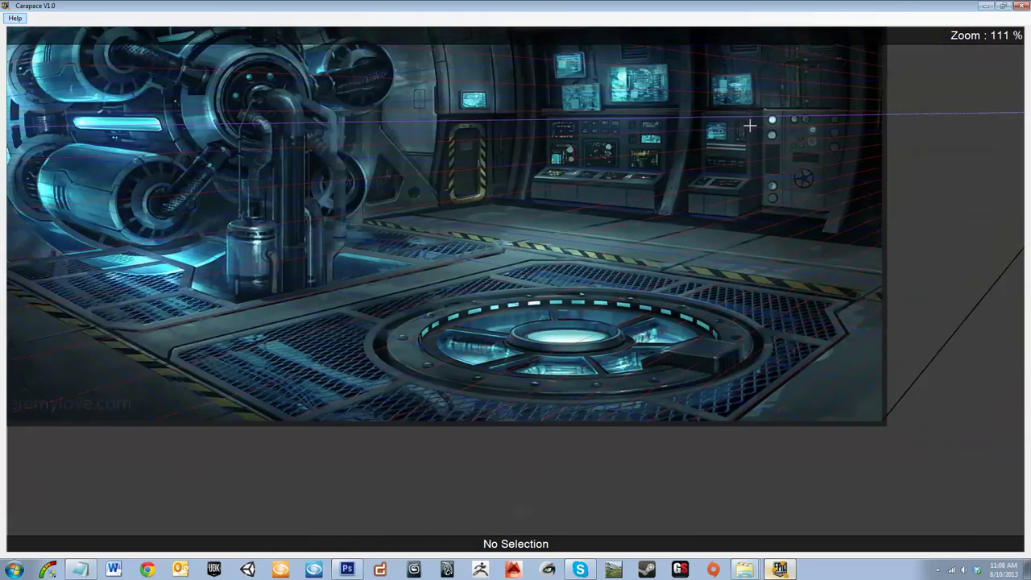
scroll(806, 121, up, 3)
scroll(730, 185, up, 1)
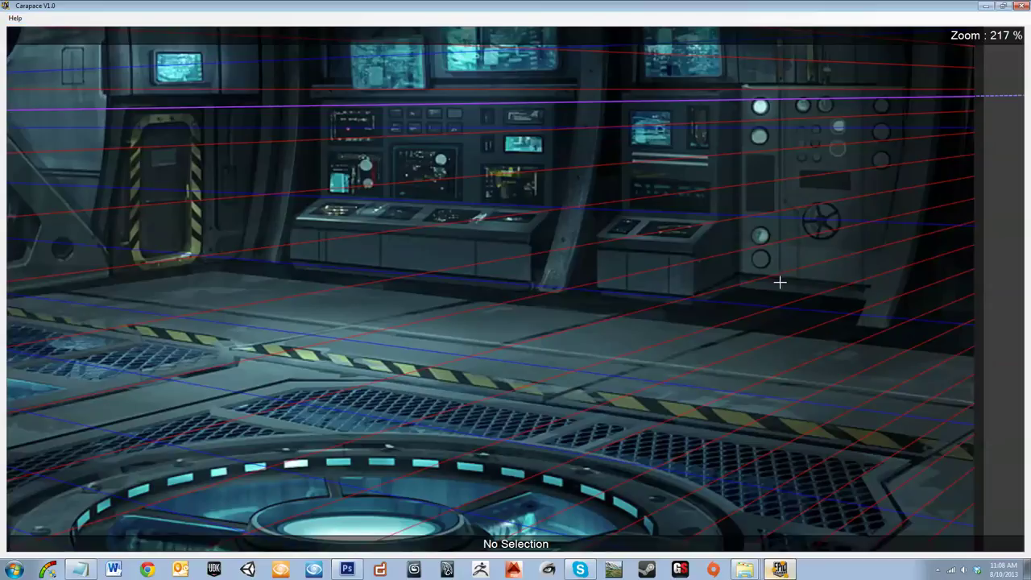
drag(779, 282, 780, 105)
scroll(769, 137, down, 4)
scroll(684, 248, down, 3)
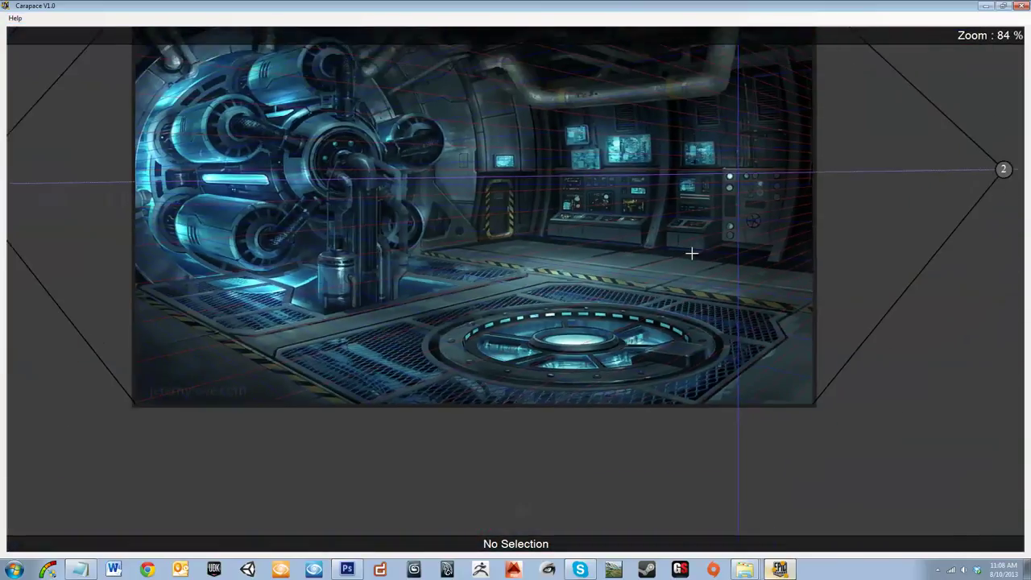
scroll(197, 254, up, 3)
scroll(326, 252, up, 4)
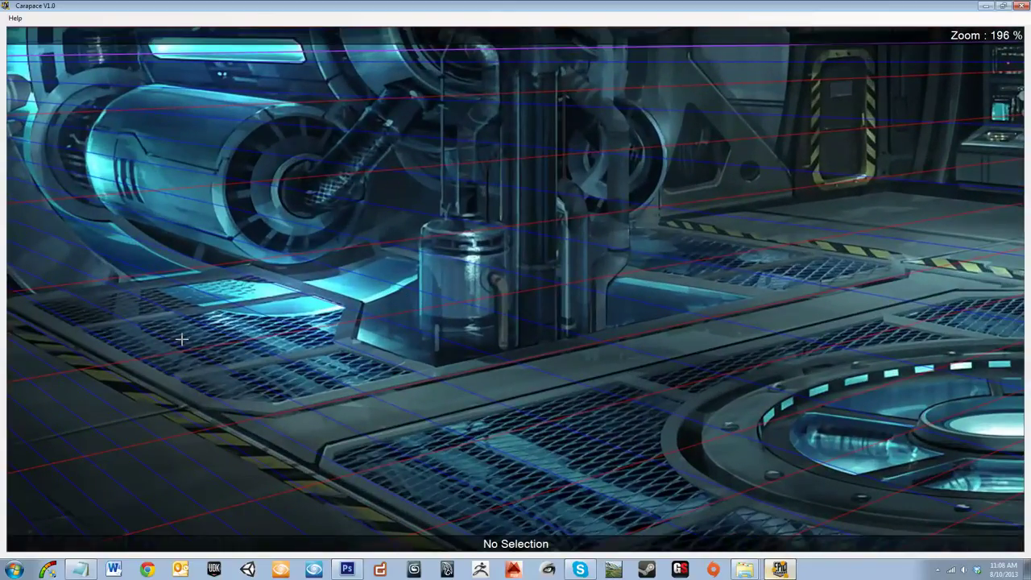
scroll(201, 325, down, 2)
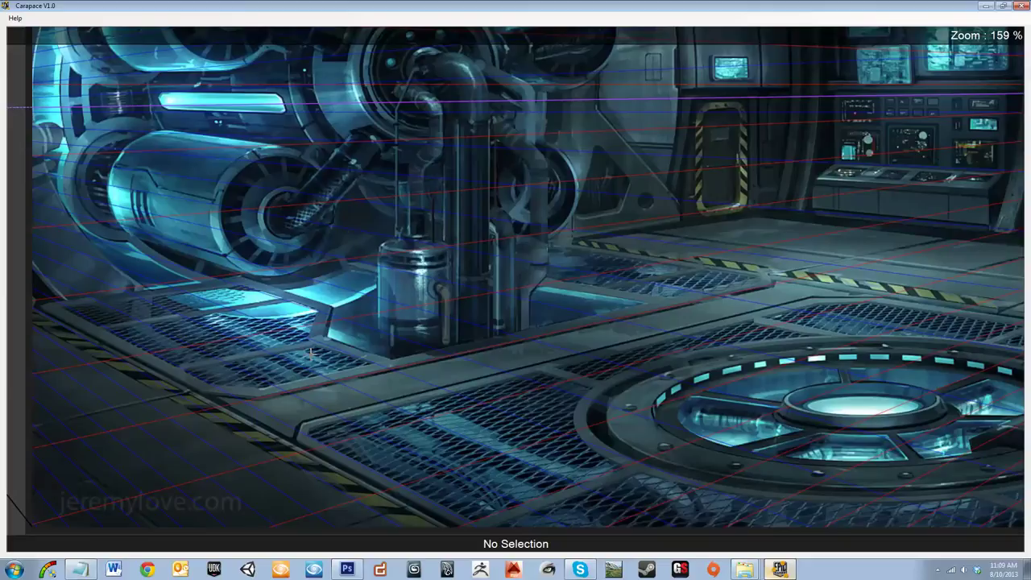
scroll(266, 347, down, 2)
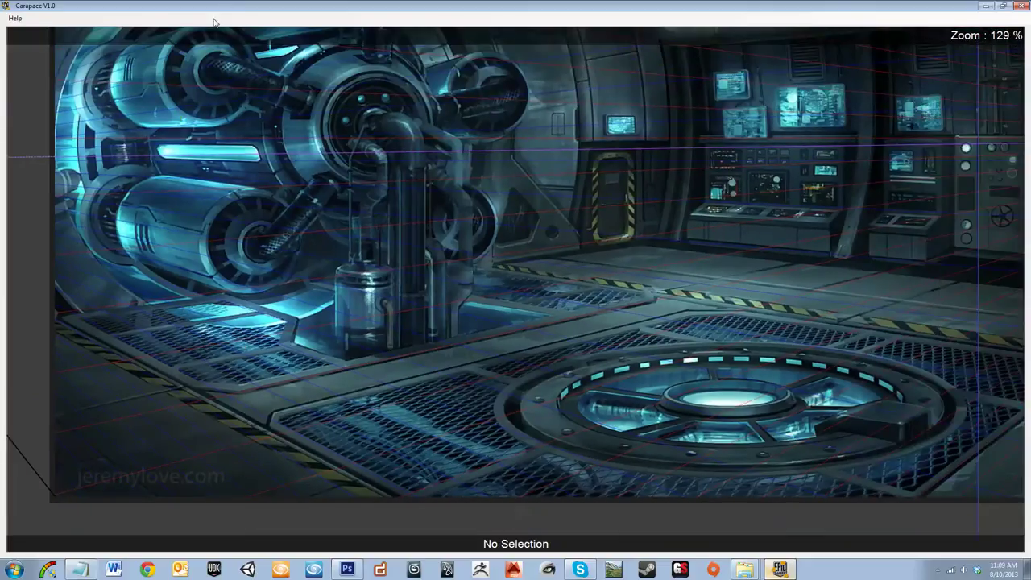
scroll(226, 161, up, 2)
scroll(257, 191, down, 2)
scroll(347, 213, down, 3)
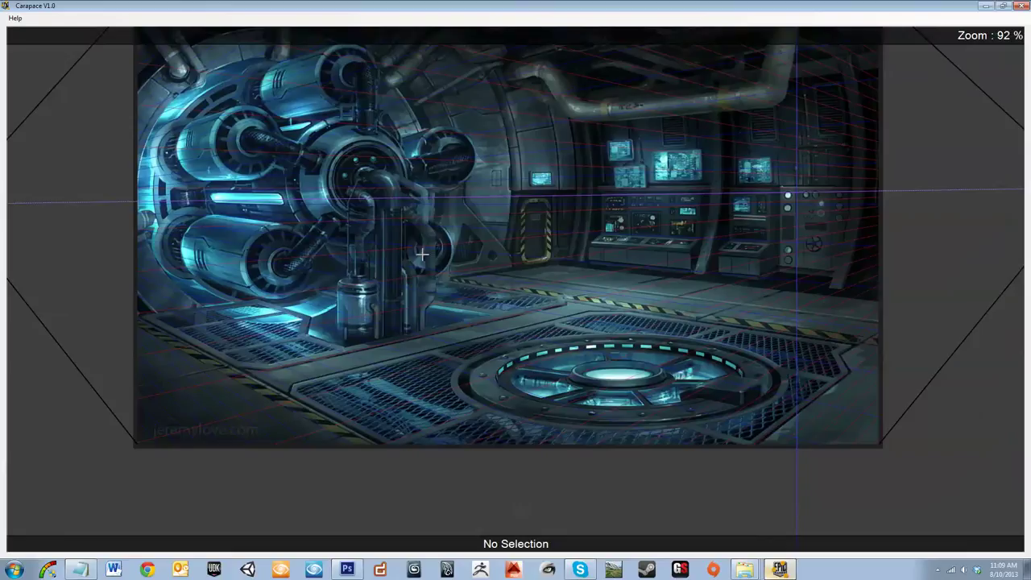
scroll(414, 93, up, 1)
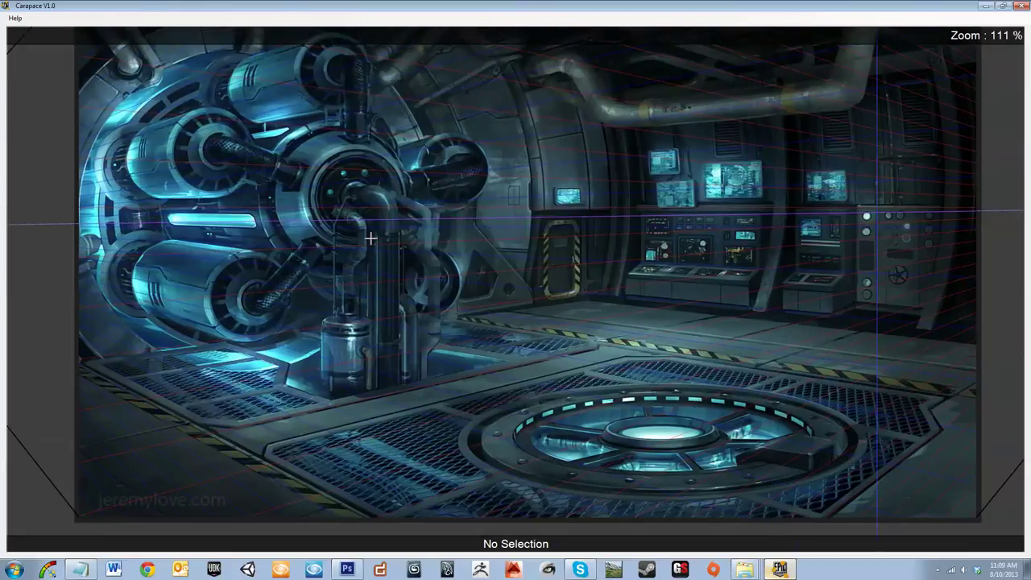
scroll(370, 250, up, 1)
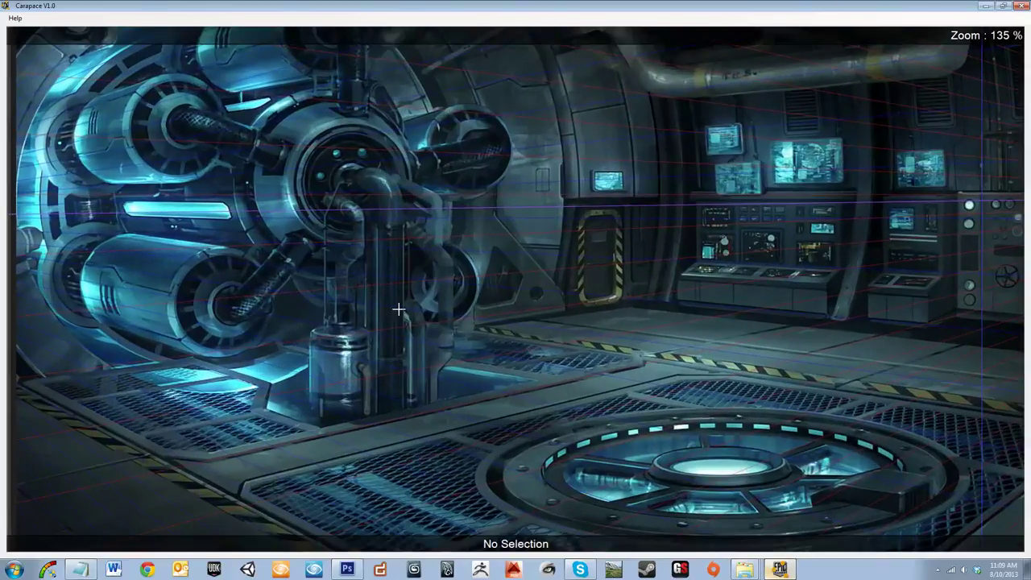
scroll(756, 320, down, 1)
scroll(917, 299, up, 1)
scroll(917, 300, up, 1)
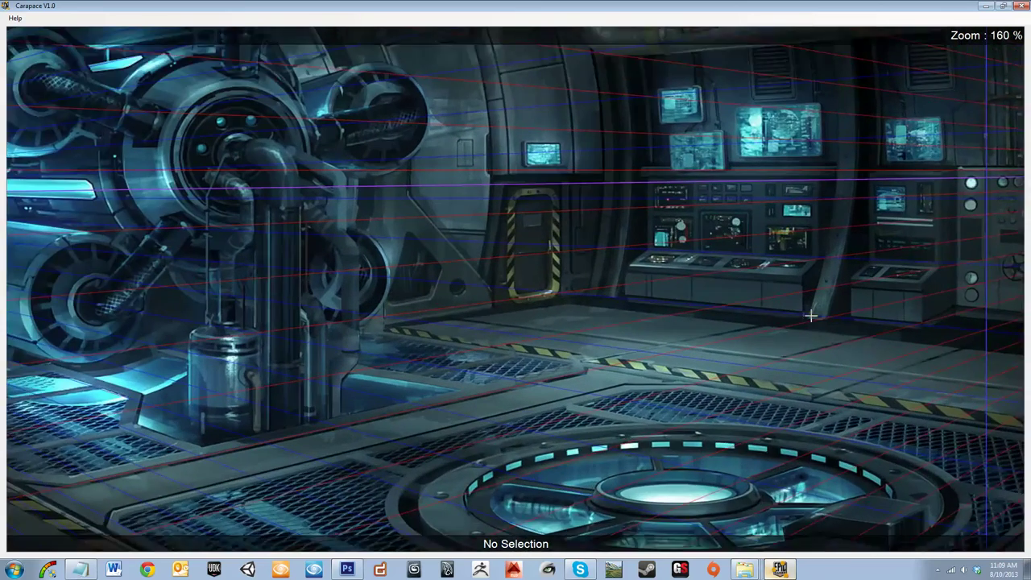
scroll(459, 271, up, 1)
scroll(559, 260, up, 1)
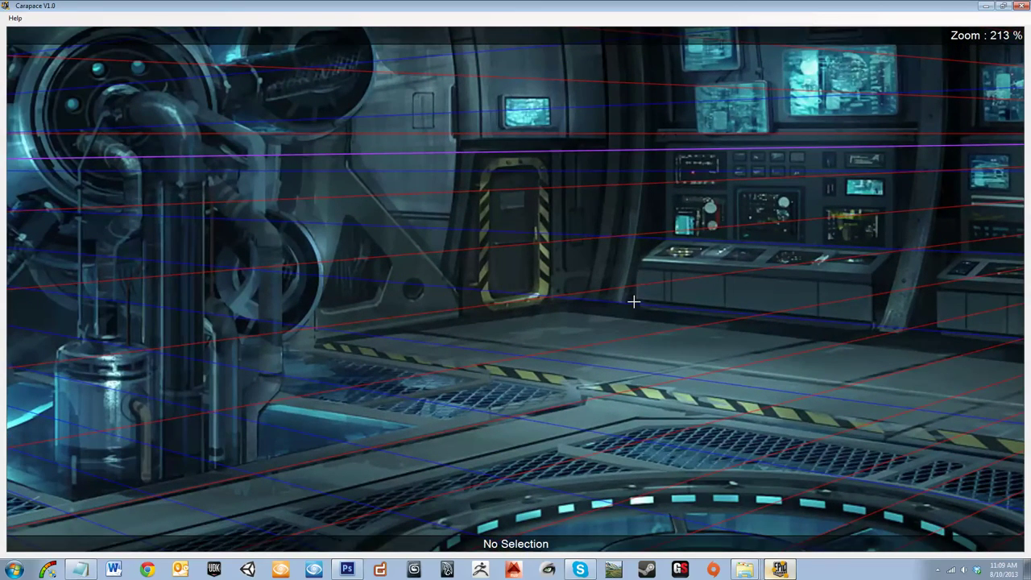
Pull a vertical guide onto the console wall and set vanishing point 3 from it
drag(634, 301, 637, 246)
scroll(637, 246, down, 8)
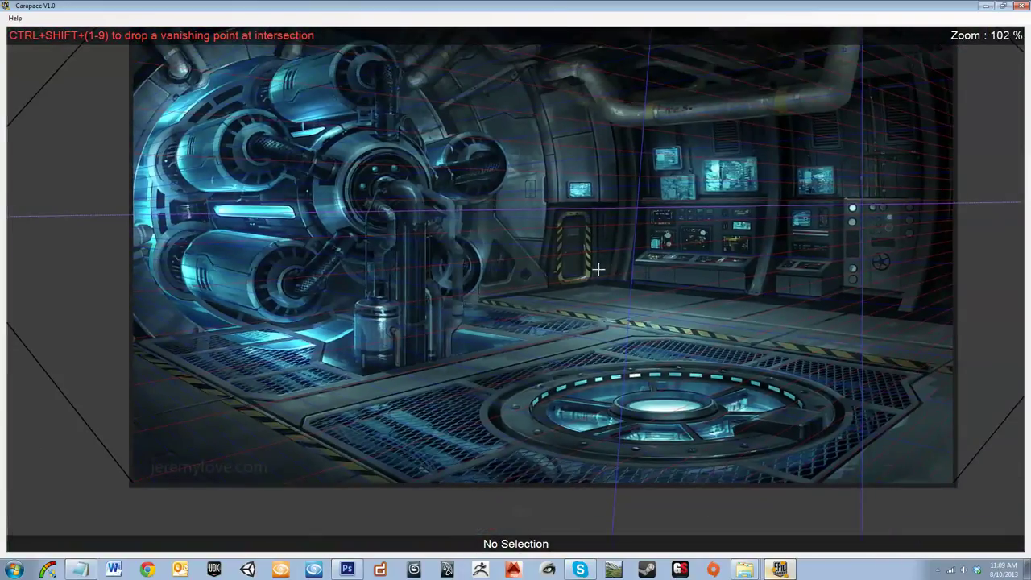
key(ctrl+shift+3)
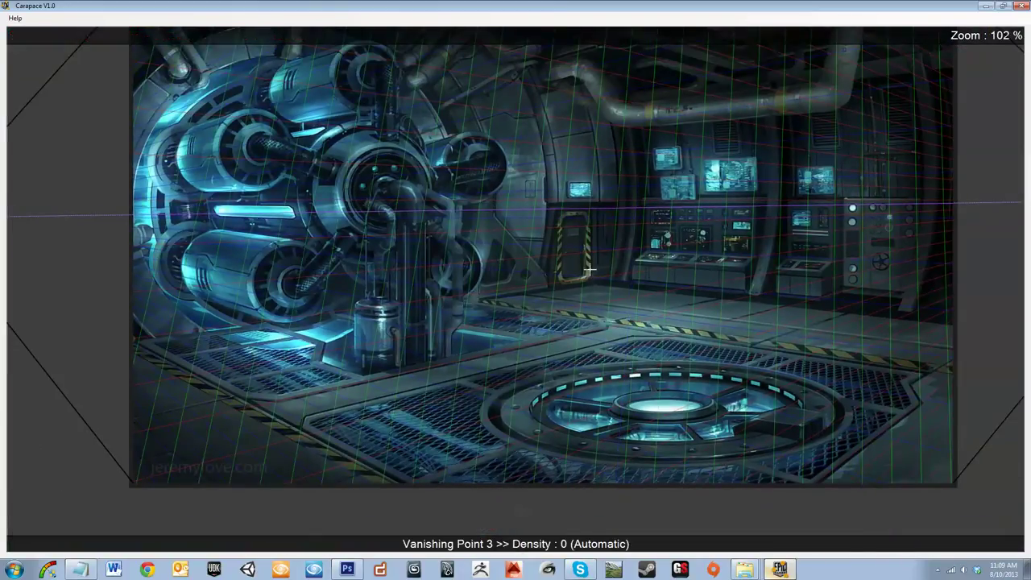
scroll(593, 267, down, 6)
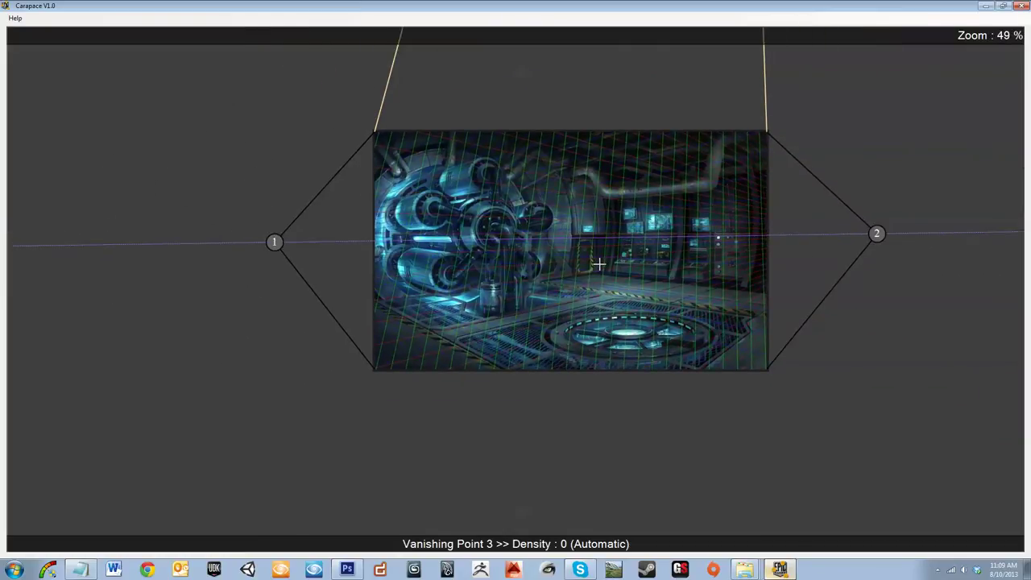
Deselect vanishing point 3 and add vertical guides along the wall and control panel
scroll(656, 254, up, 5)
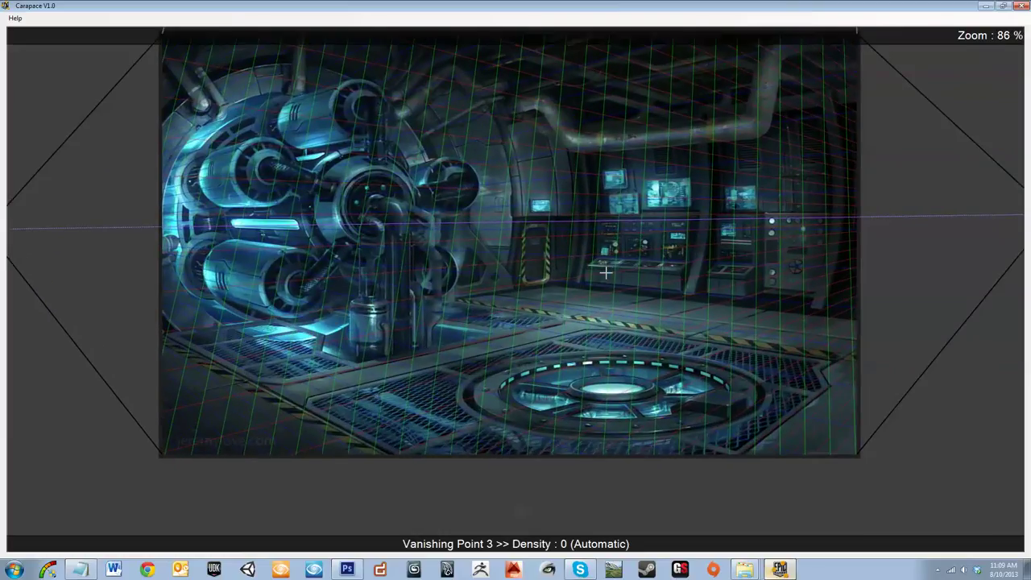
click(605, 272)
scroll(600, 276, up, 4)
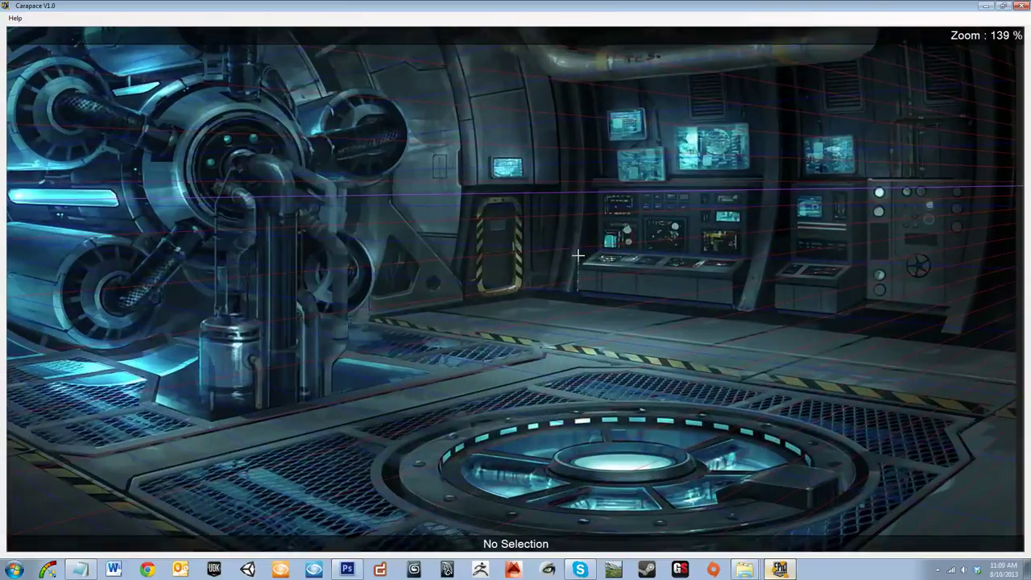
click(577, 255)
click(892, 190)
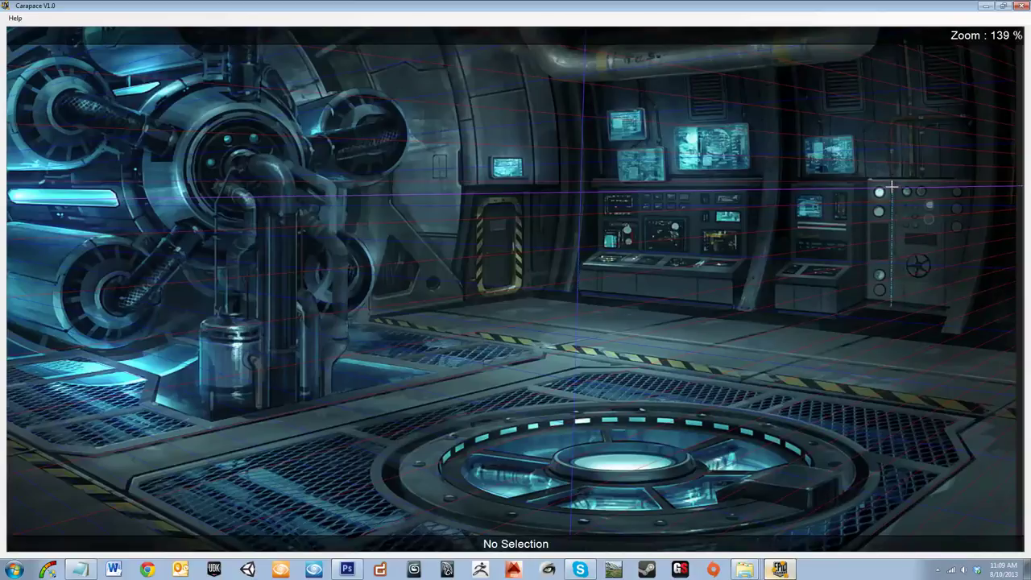
Re-create vanishing point 3 from the new wall guides
key(ctrl+shift+3)
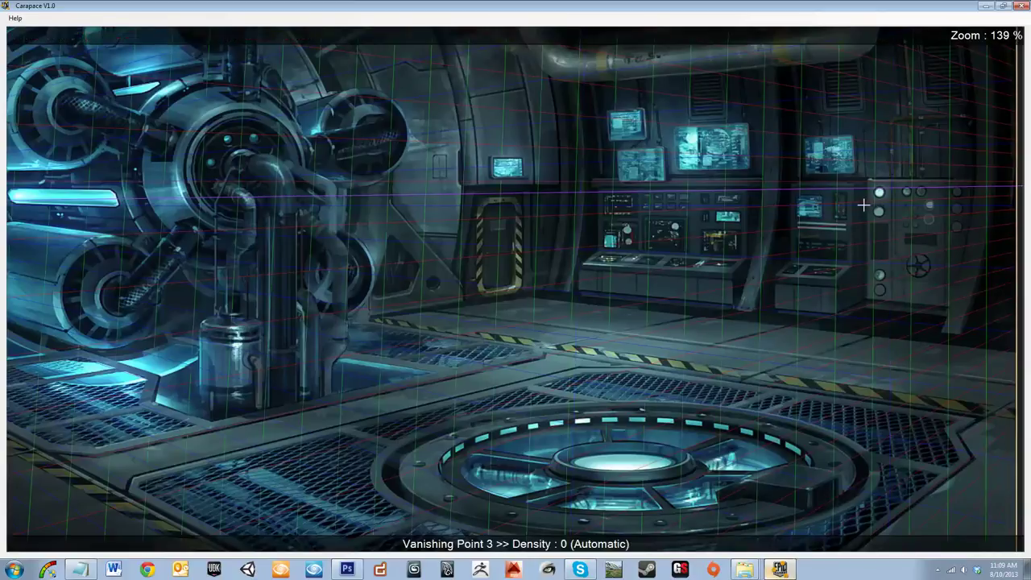
scroll(753, 230, down, 4)
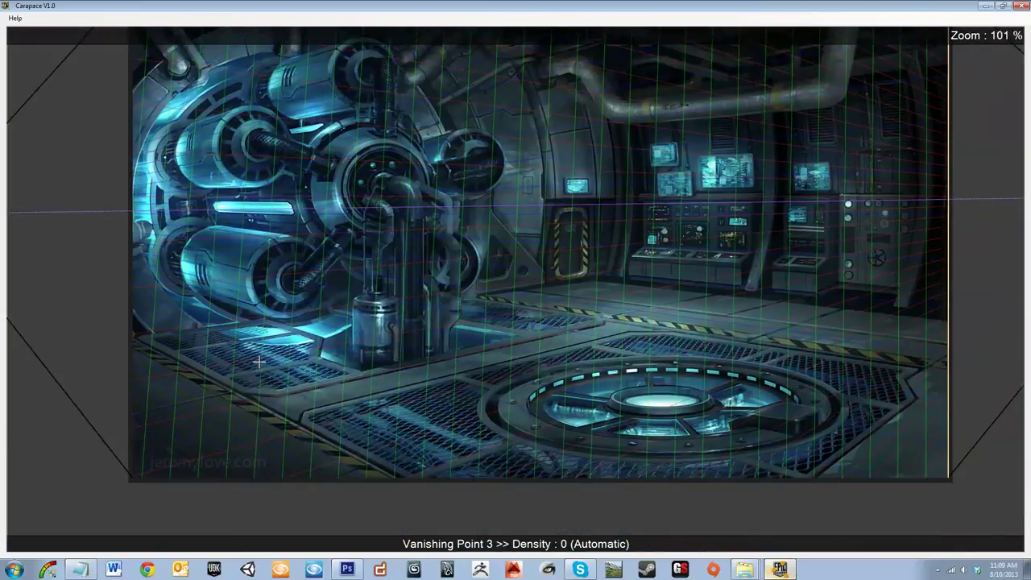
scroll(387, 149, down, 3)
scroll(361, 379, down, 3)
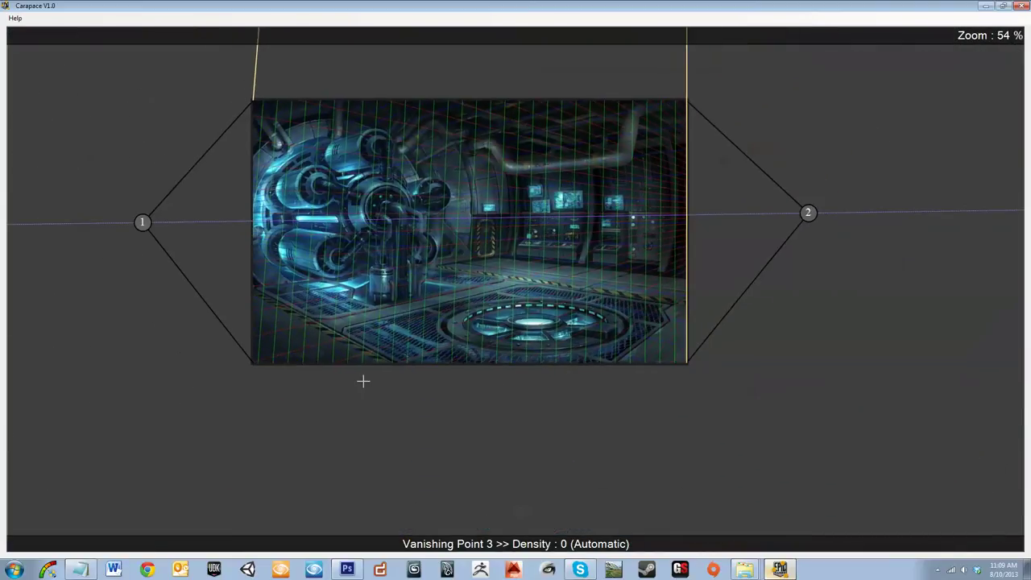
scroll(451, 115, up, 2)
scroll(421, 306, down, 2)
scroll(500, 106, up, 1)
scroll(499, 105, up, 3)
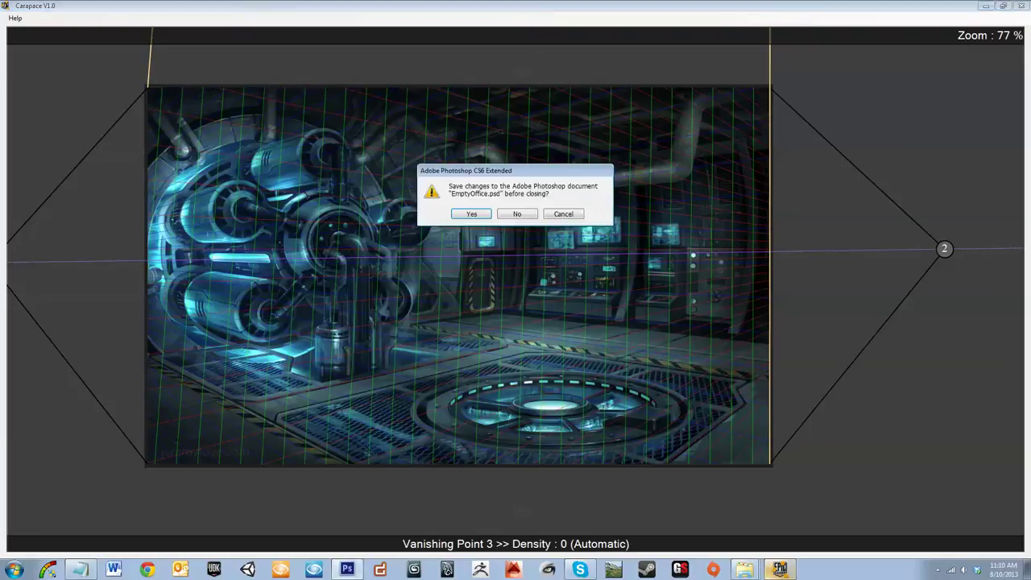
Close EmptyOffice.psd without saving and paste the perspective grid onto a new layer
click(517, 214)
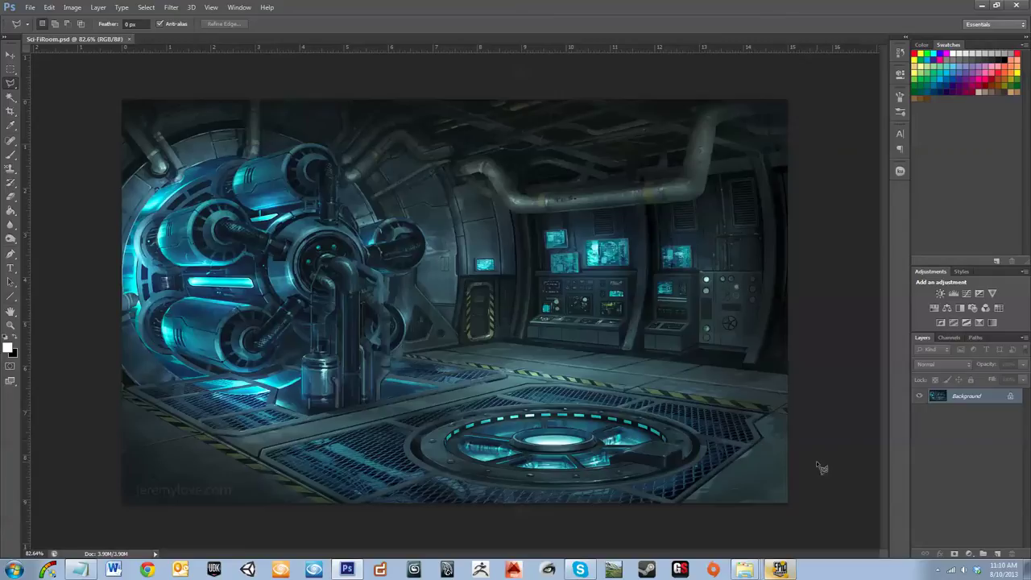
click(998, 554)
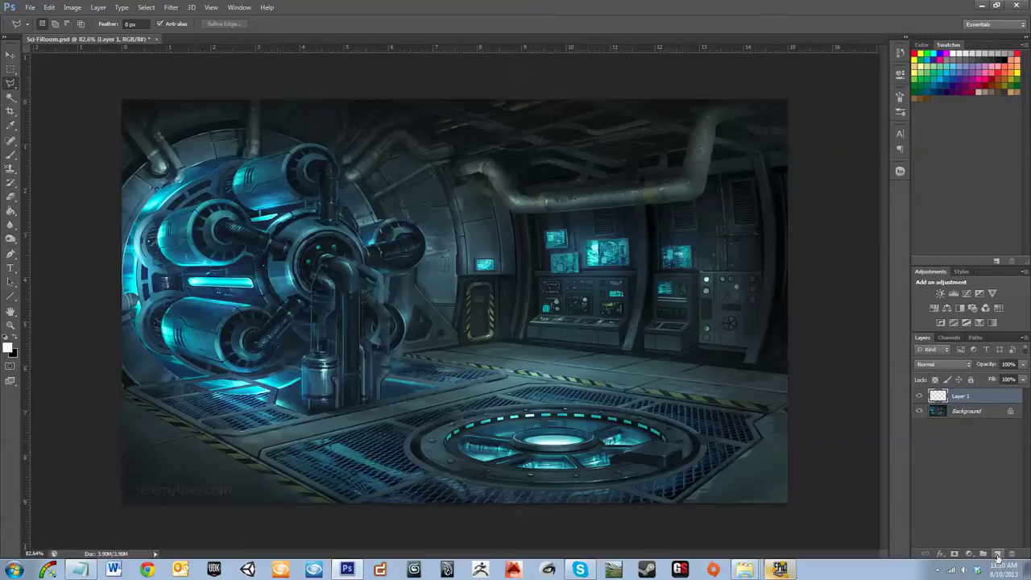
key(ctrl+v)
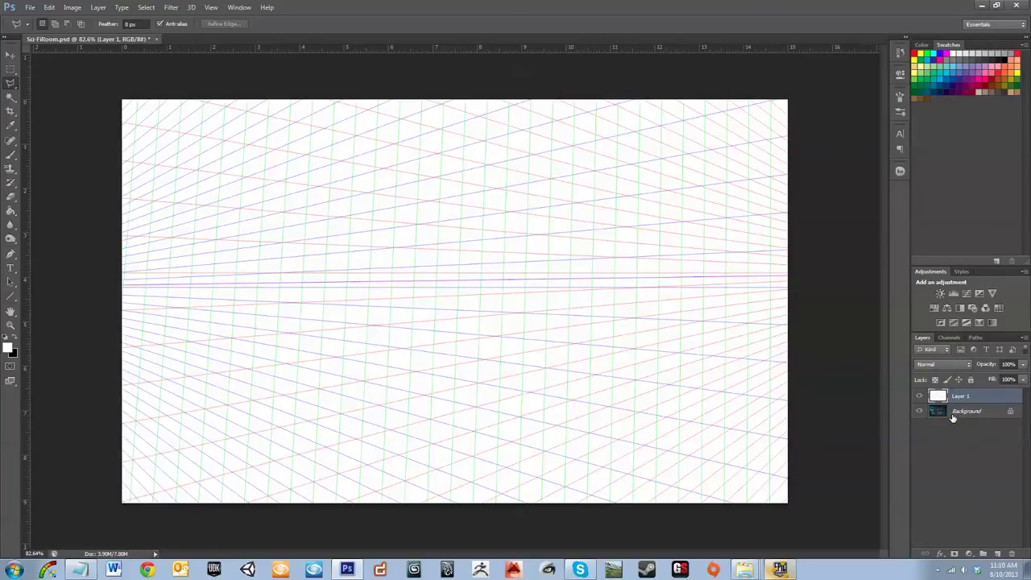
Try selecting the grid layer's pixels with a freeform outline, dismissing the no-pixels warning
ctrl+click(937, 397)
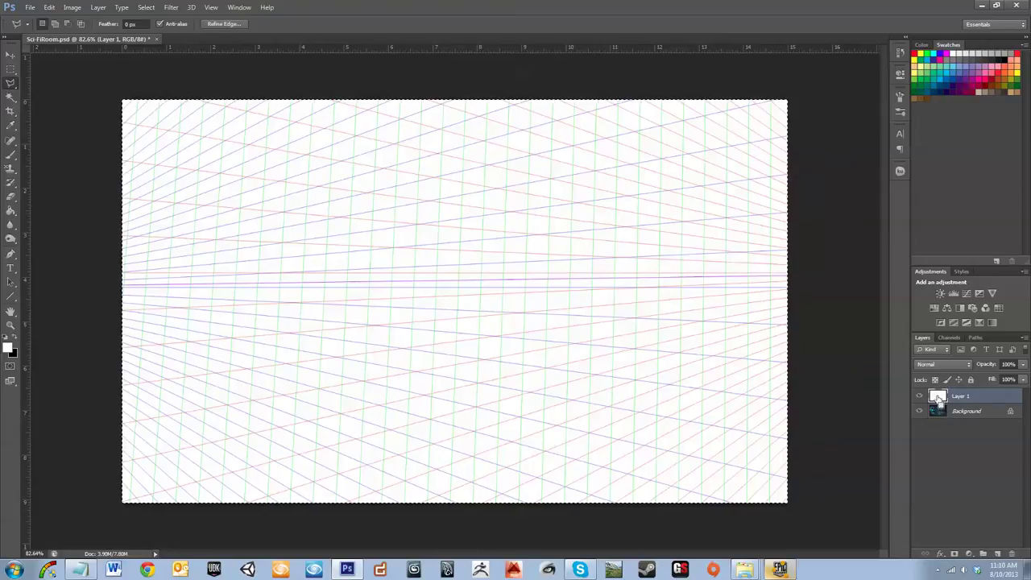
click(135, 70)
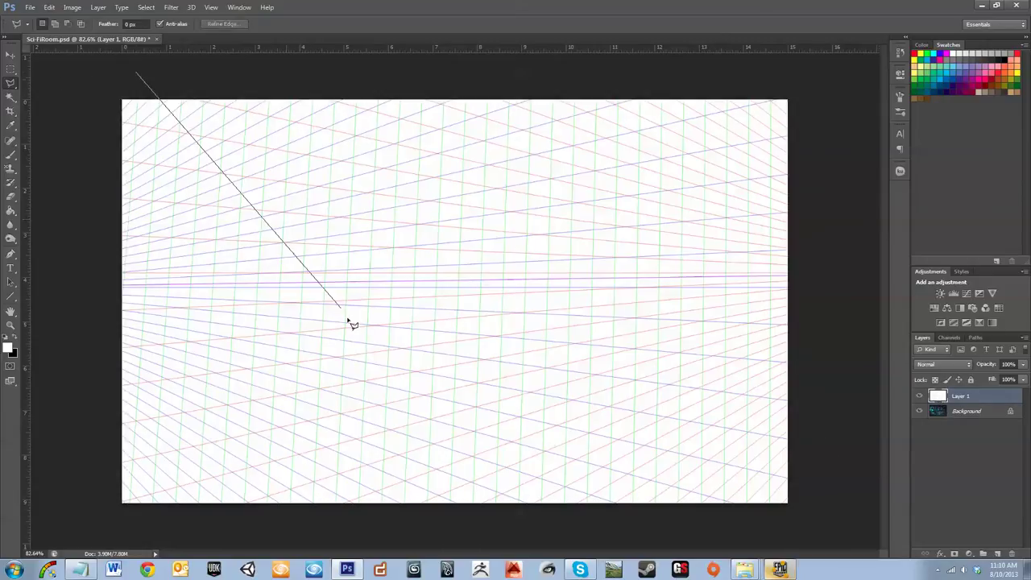
double_click(213, 70)
click(496, 214)
Delete the grid layer's white fill using a Color Range selection, then deselect
click(145, 7)
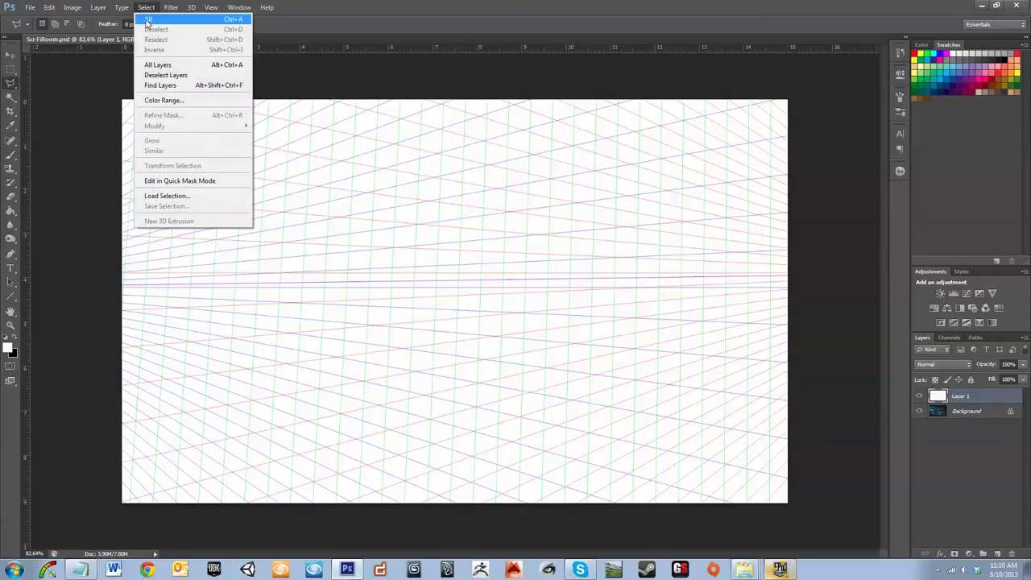
click(203, 100)
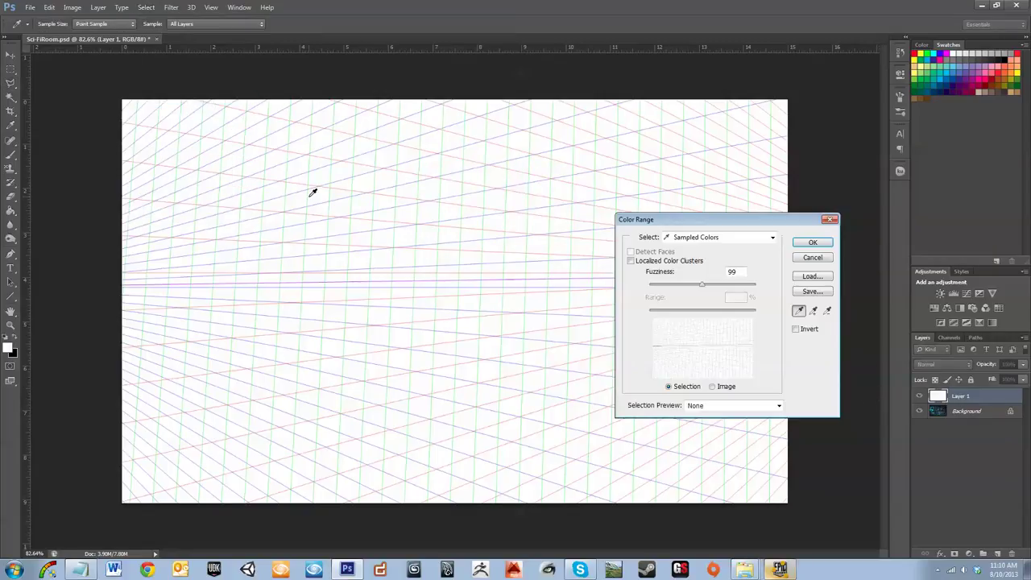
click(829, 243)
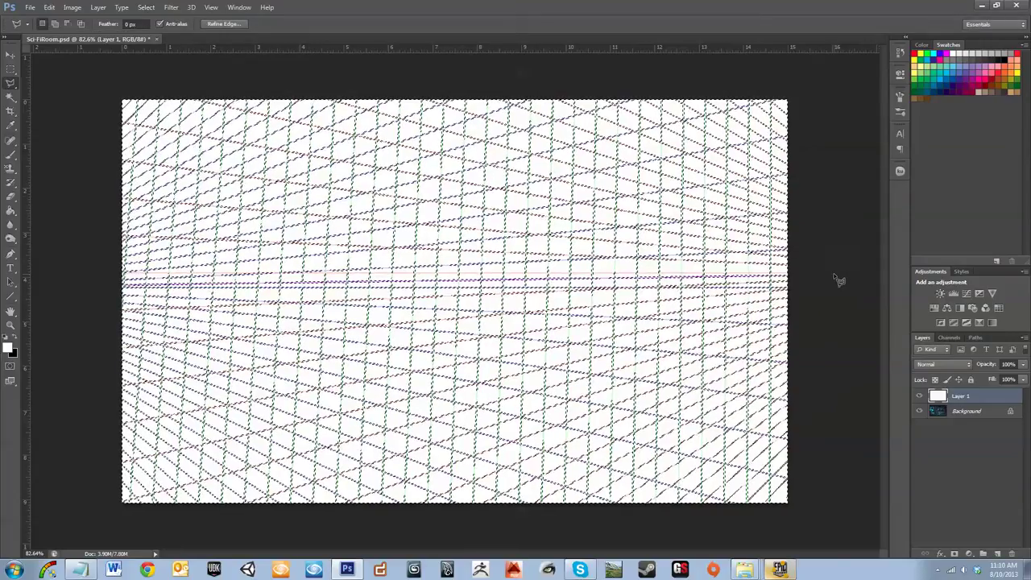
key(Delete)
key(ctrl+d)
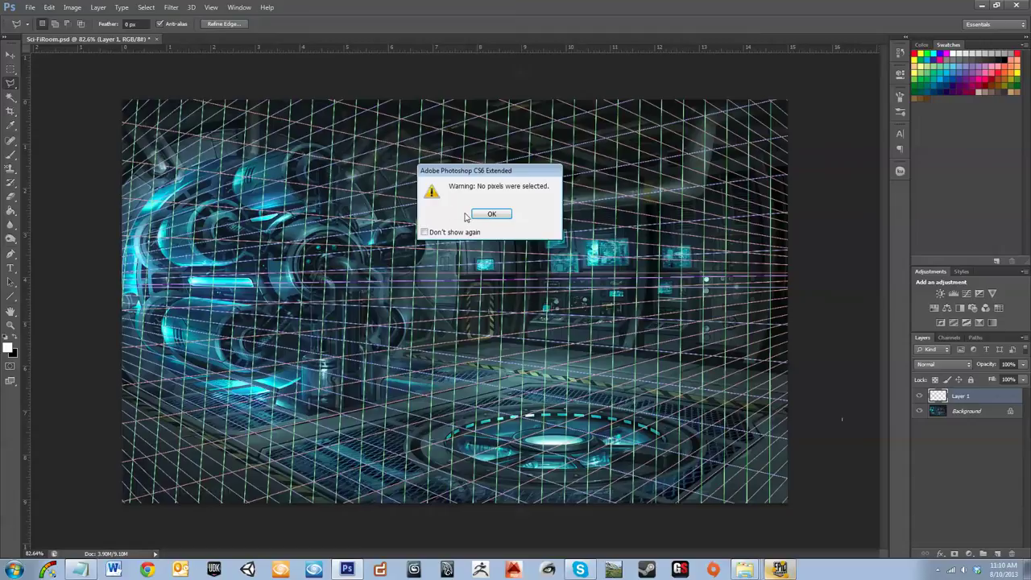
click(483, 215)
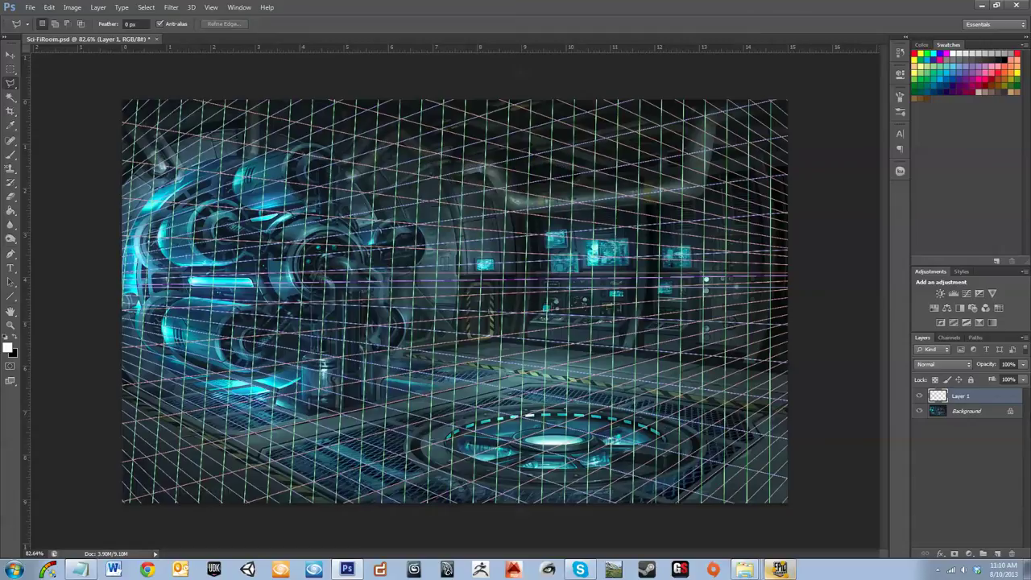
Lower the grid layer's opacity to roughly one-third
click(1022, 364)
drag(986, 380, 988, 381)
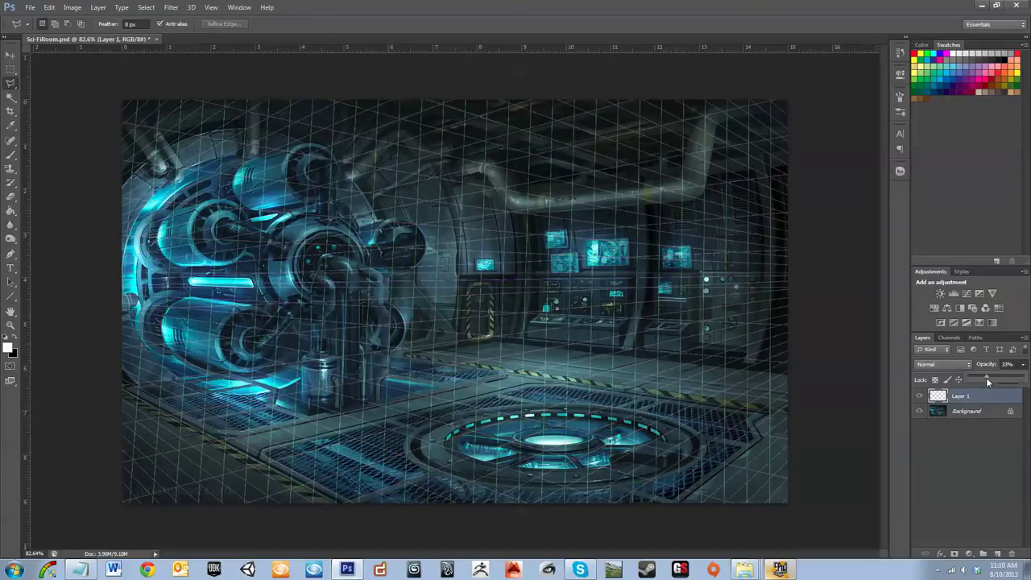
click(965, 458)
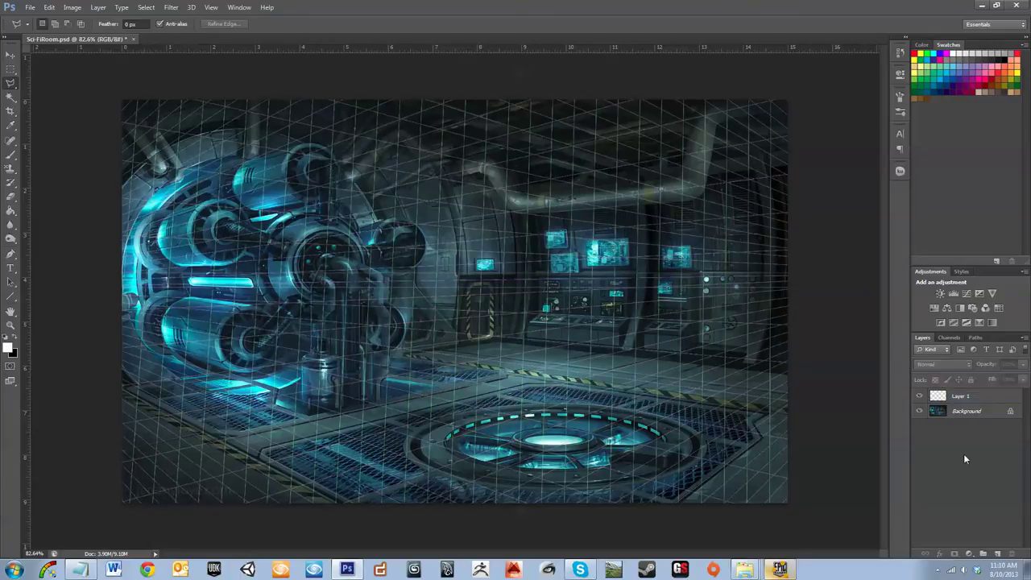
Rename the grid layer GridLines and move it into a new layer group
click(983, 554)
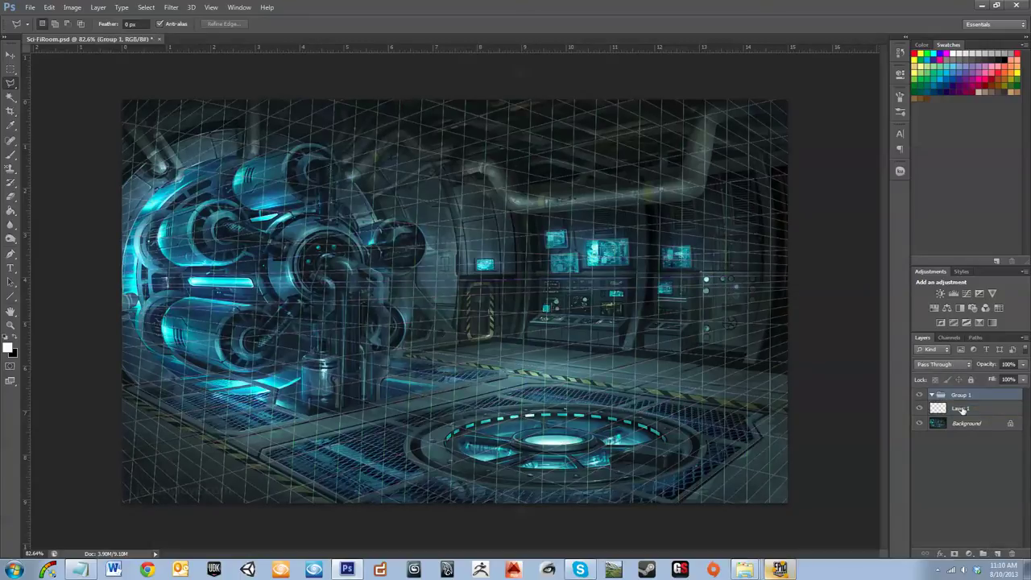
double_click(960, 409)
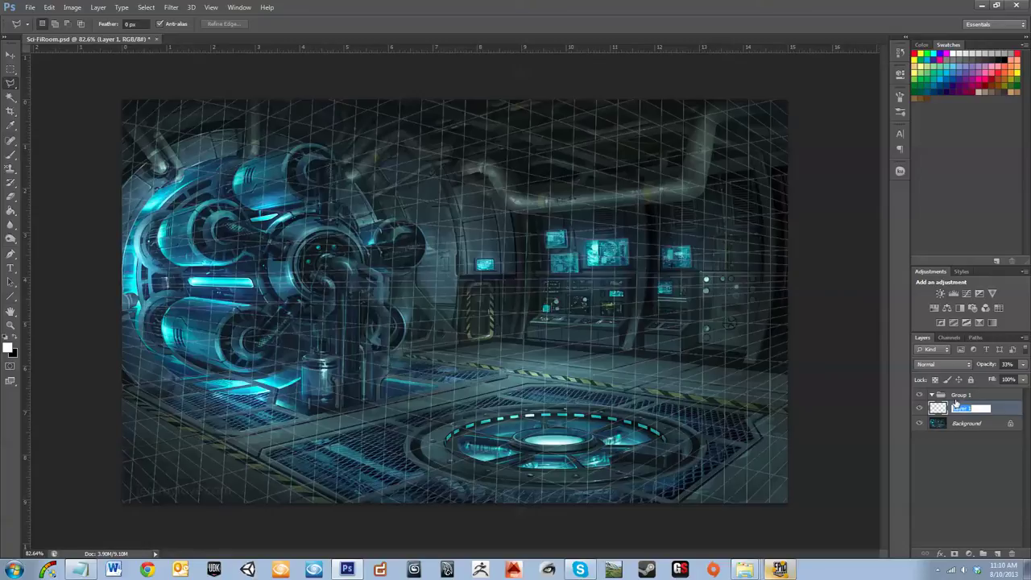
text(GridLines)
key(Return)
drag(957, 416, 957, 395)
Name the group Perspective, collapse it, and hide it
double_click(962, 394)
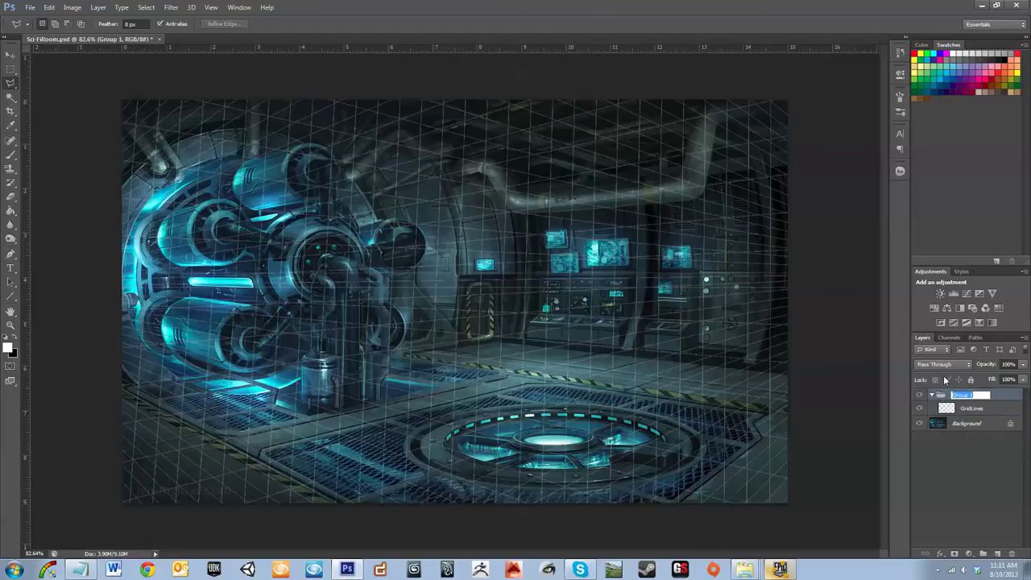
text(Perspective)
key(Return)
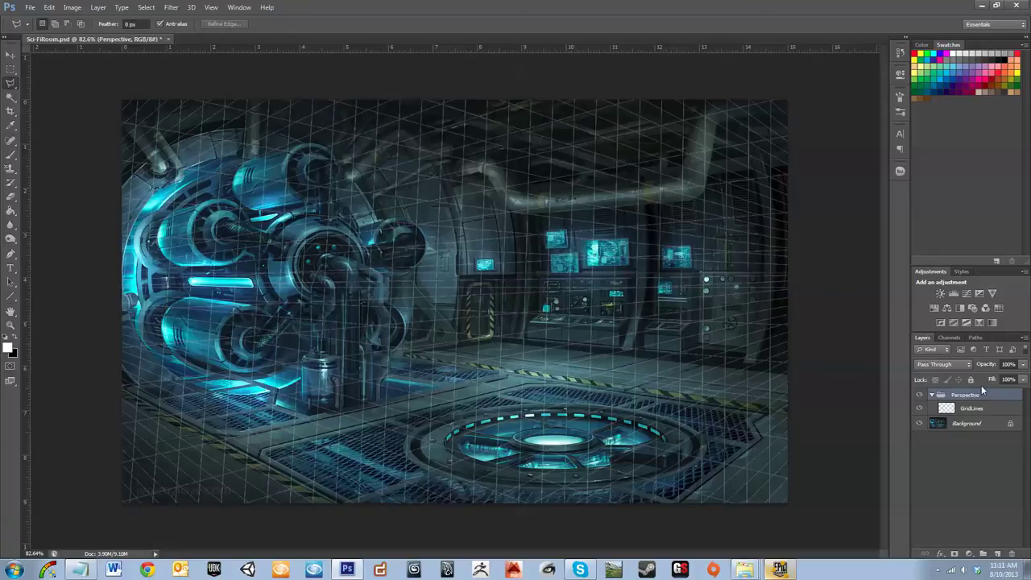
click(932, 394)
click(919, 394)
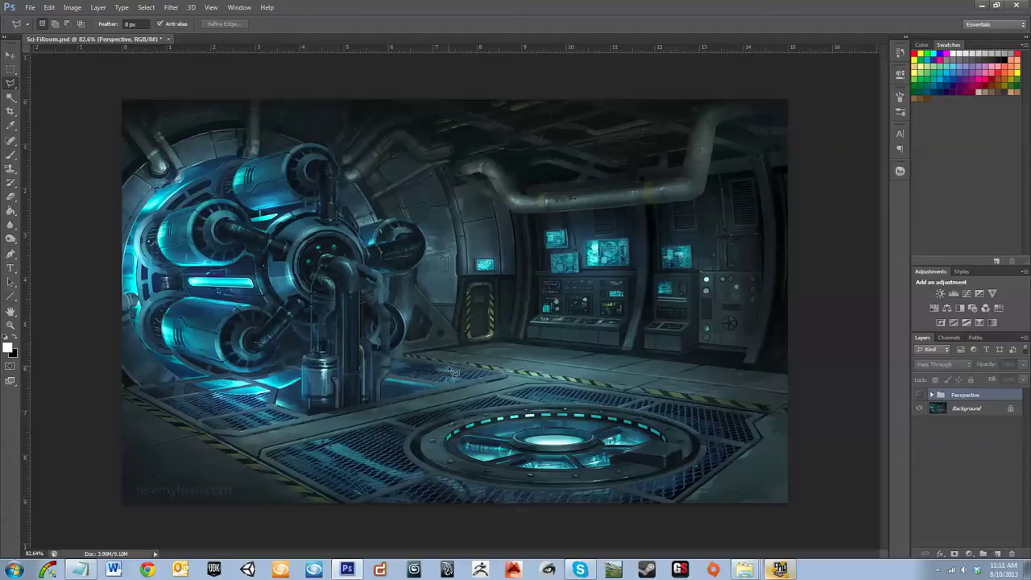
Create a new layer group named Blockout
click(982, 554)
double_click(970, 396)
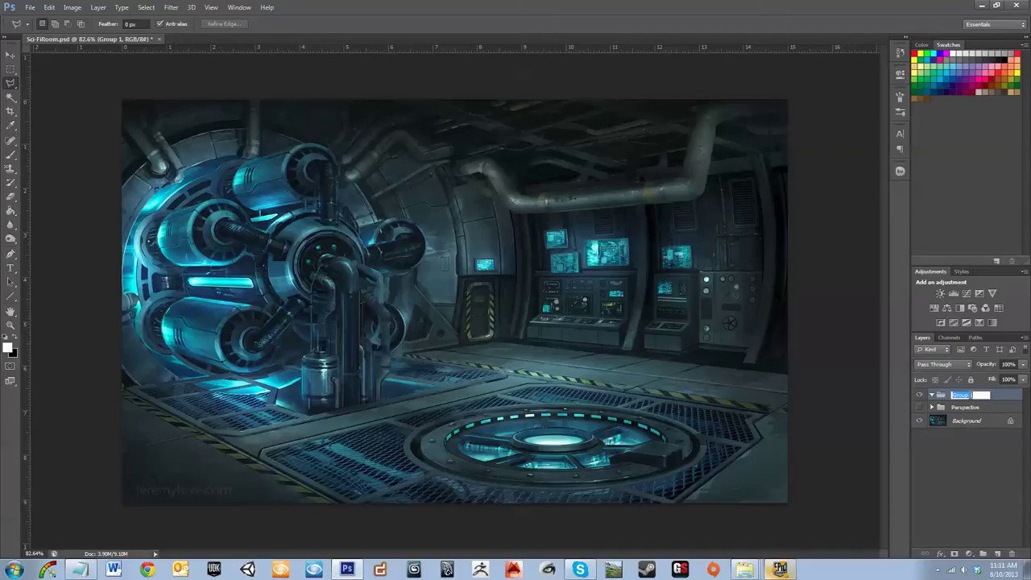
text(Blockout)
key(Return)
Add a new empty layer named LargeAssets inside the Blockout group
click(998, 553)
double_click(976, 409)
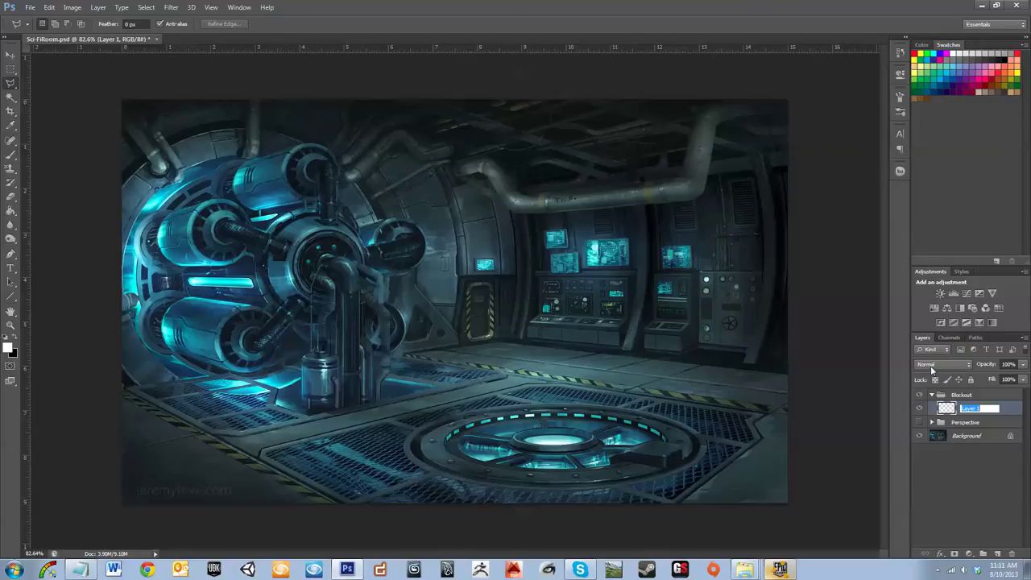
text(LargeAssets)
key(Return)
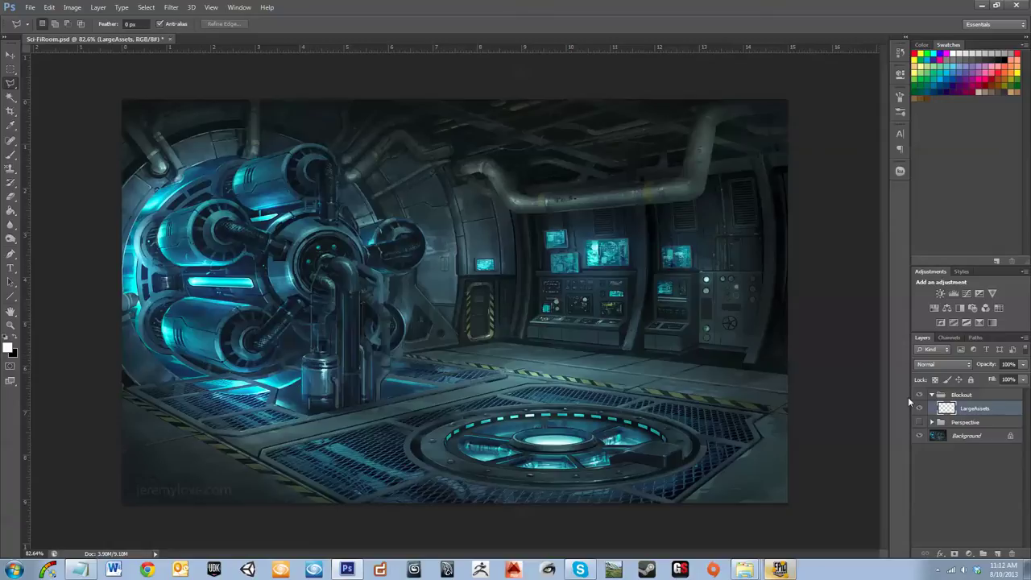
Set the foreground colour to pure red
click(7, 347)
drag(365, 355, 595, 162)
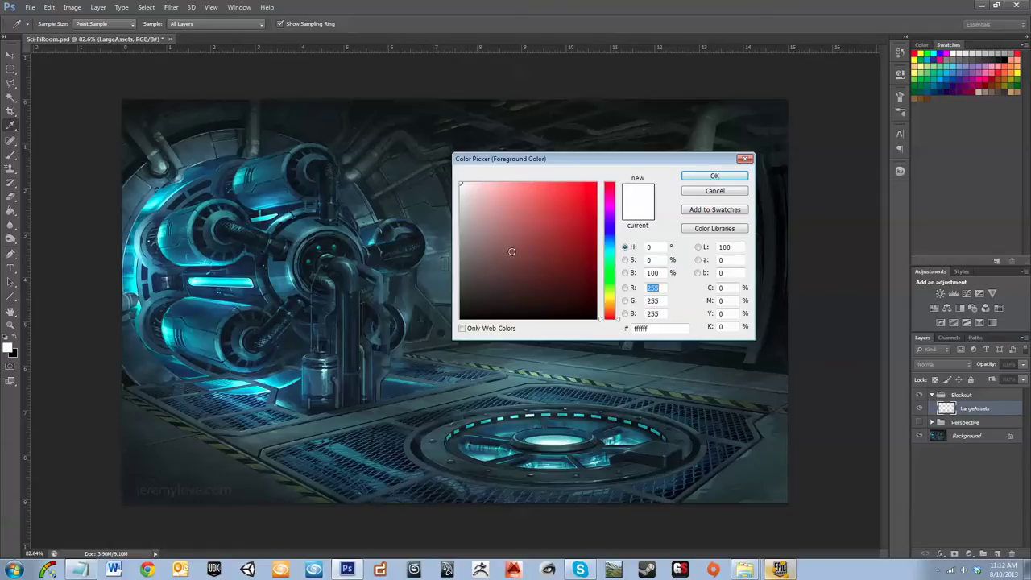
drag(511, 251, 596, 184)
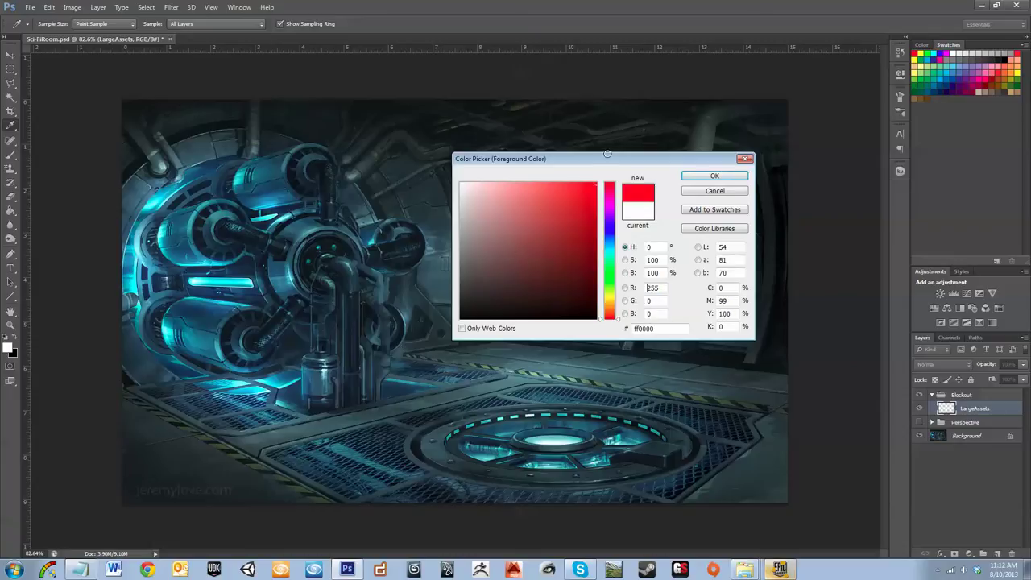
click(712, 177)
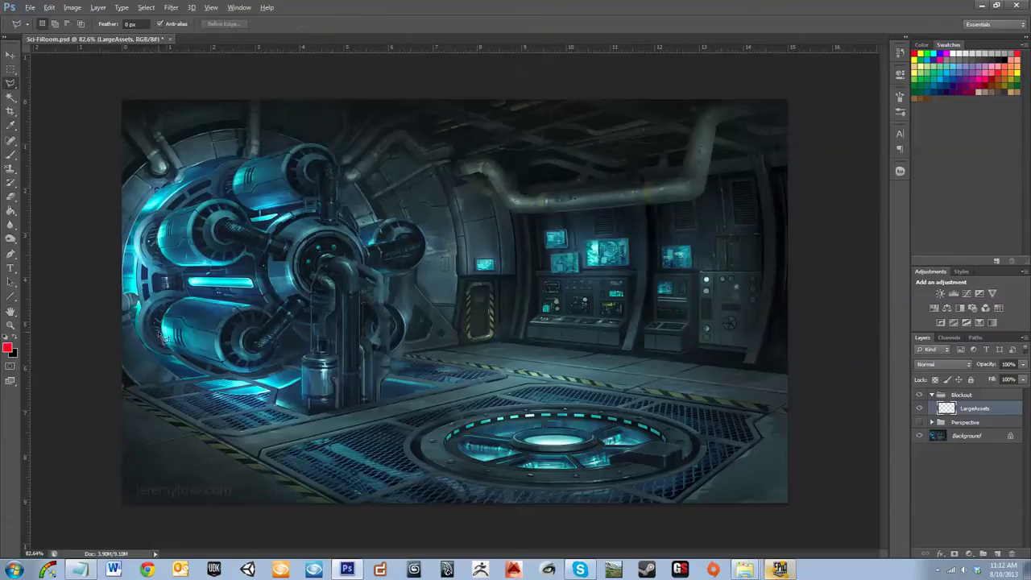
With the Polygonal Lasso, outline the cylinder's lower edge and up the angled pipe
scroll(281, 335, up, 5)
scroll(96, 233, down, 3)
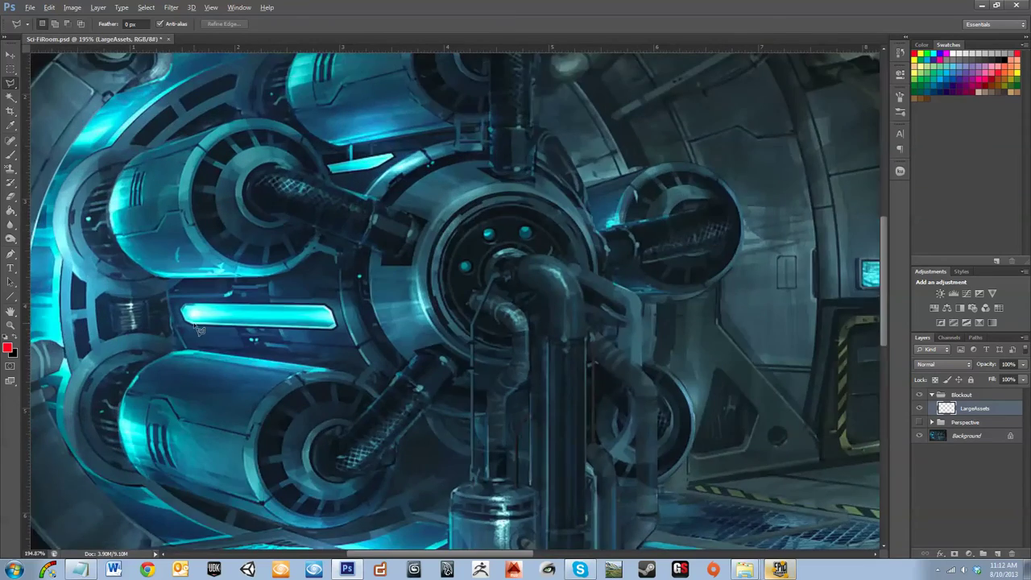
scroll(234, 314, down, 3)
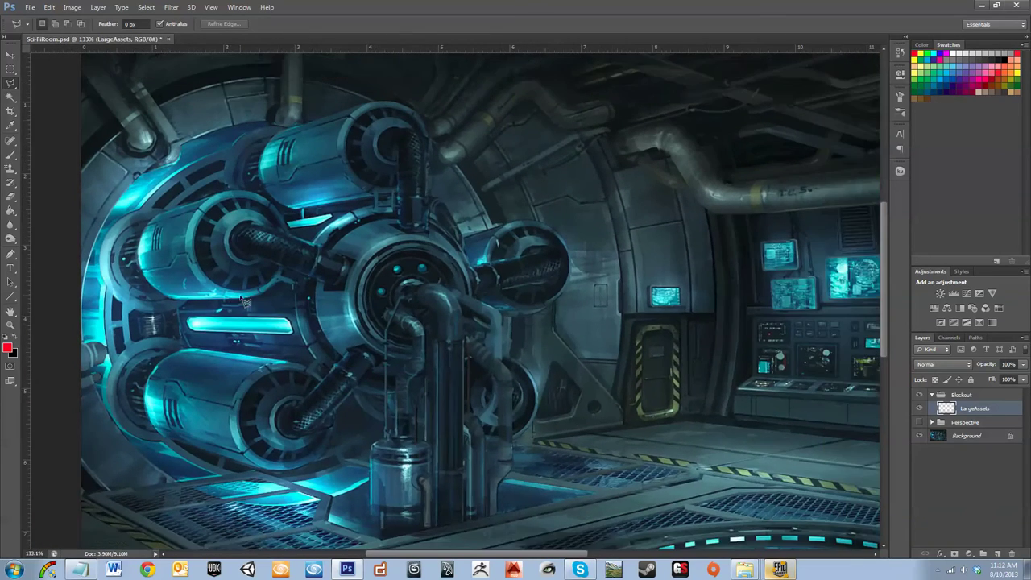
scroll(298, 308, up, 2)
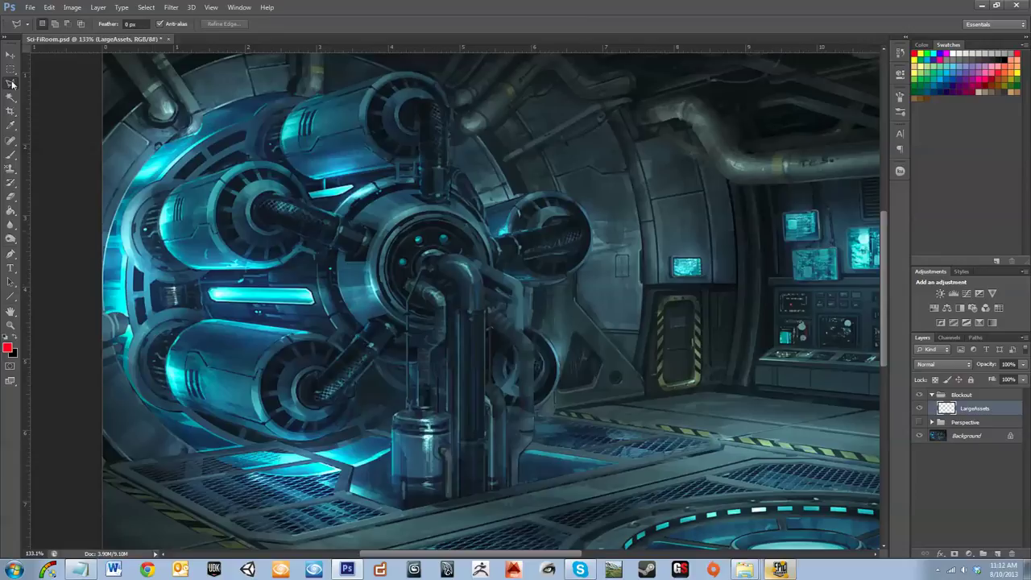
click(12, 83)
click(77, 92)
click(183, 409)
click(293, 441)
click(325, 440)
click(344, 424)
click(358, 386)
click(405, 333)
Continue the outline back along the pipe and cylinder top, closing the selection
click(351, 356)
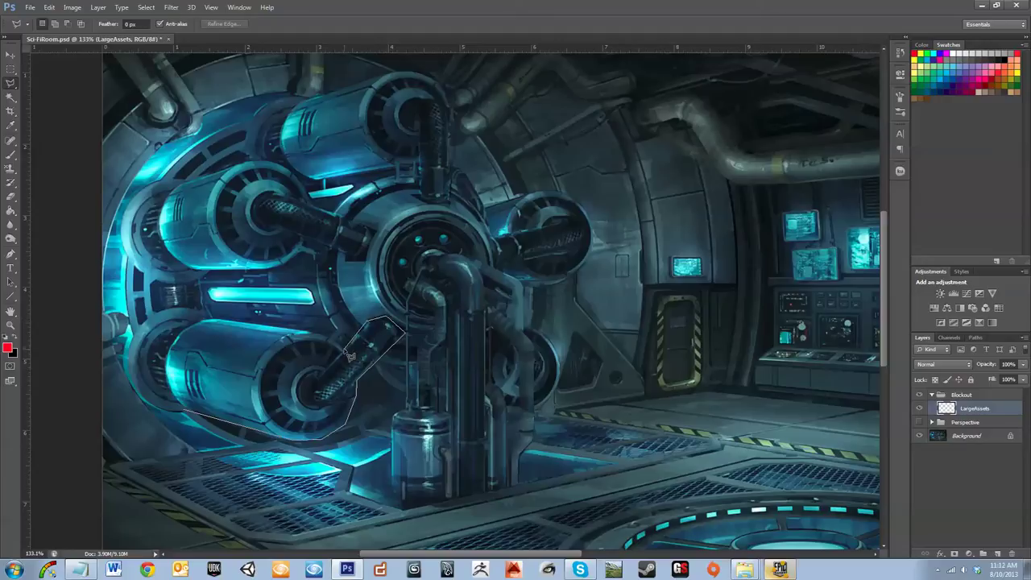
click(305, 336)
click(211, 325)
click(167, 369)
click(185, 412)
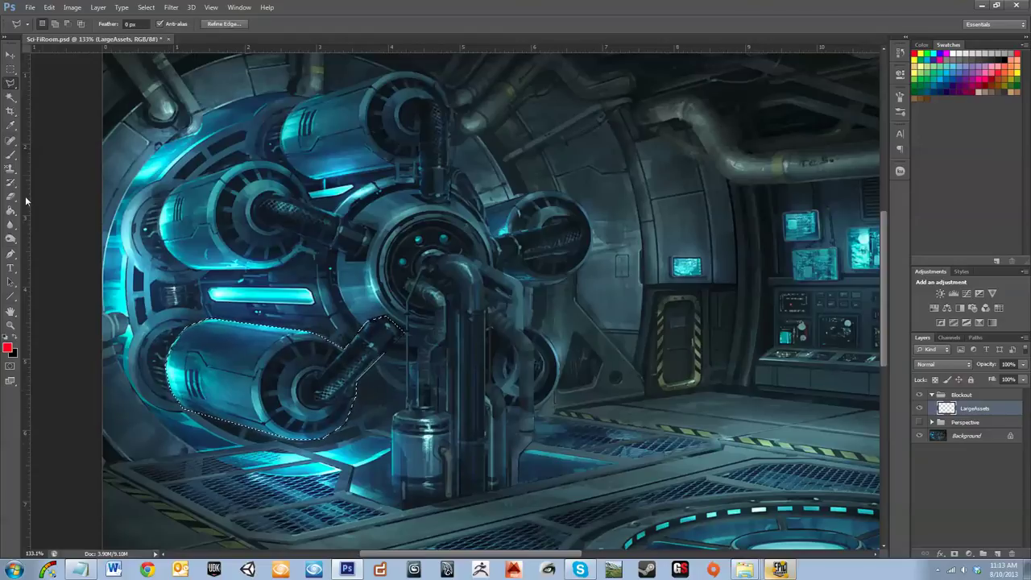
Fill the cylinder and pipe selection with red using the Paint Bucket, then deselect
click(10, 210)
click(251, 380)
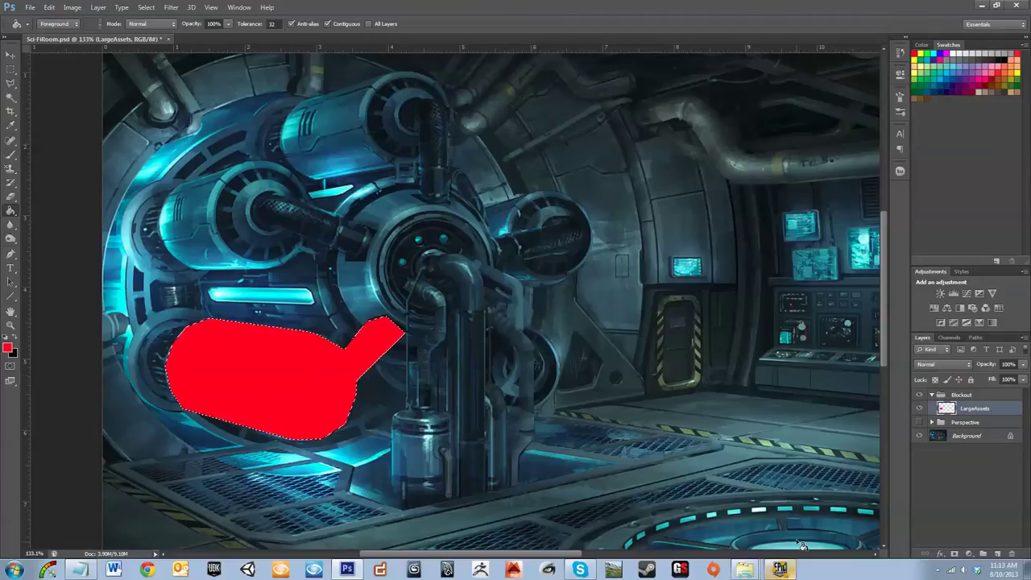
key(ctrl+d)
click(10, 82)
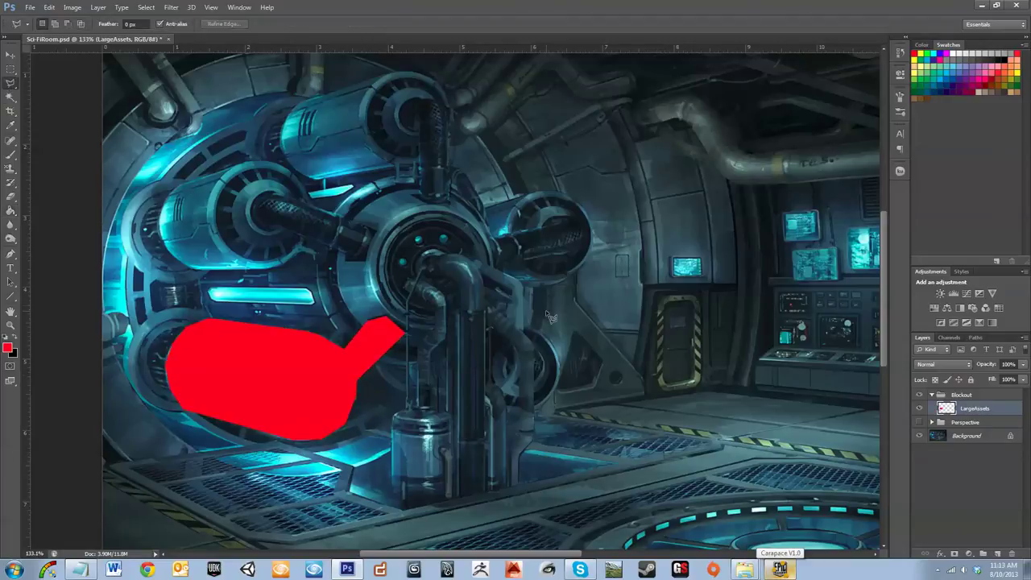
Fit the image in view and set LargeAssets to Overlay blending at about 86% opacity
key(ctrl+0)
key(alt)
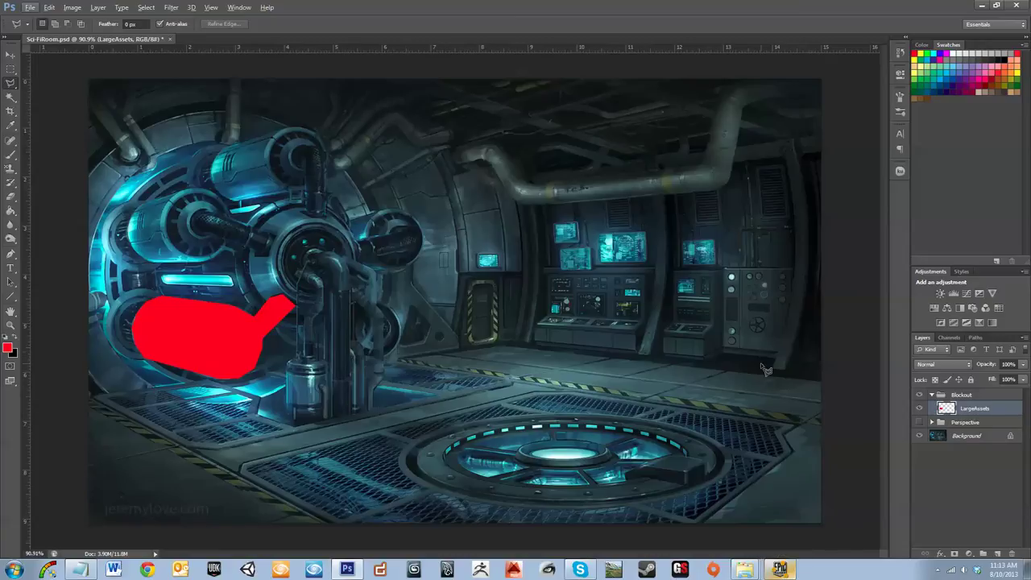
click(924, 364)
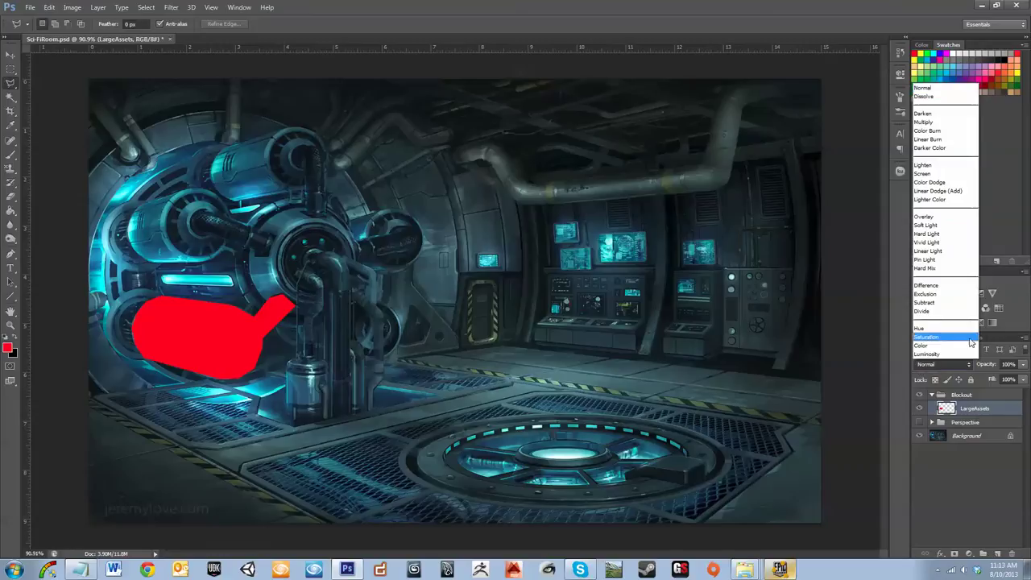
click(934, 216)
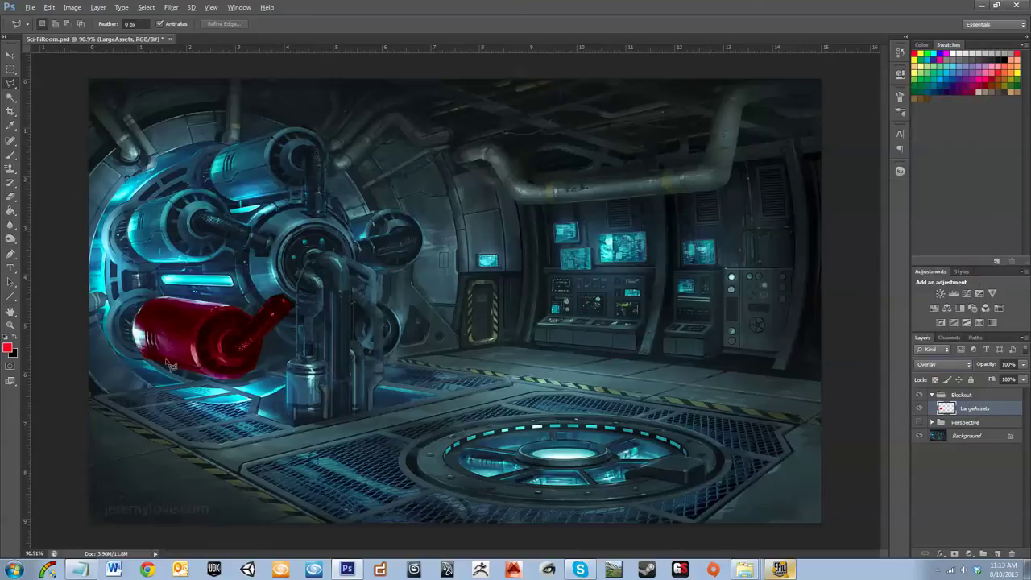
key(alt)
click(1025, 366)
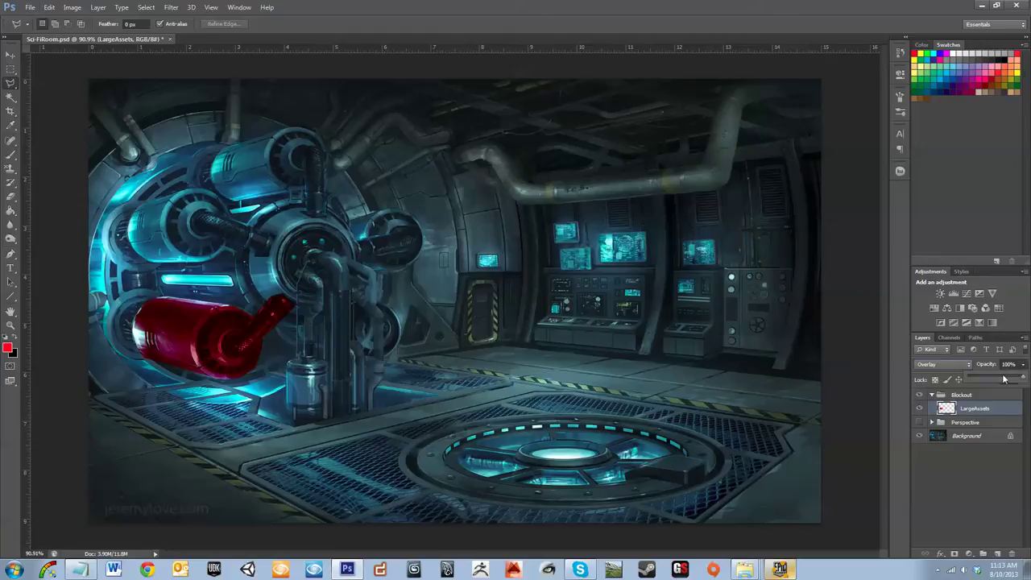
drag(1003, 378, 1013, 383)
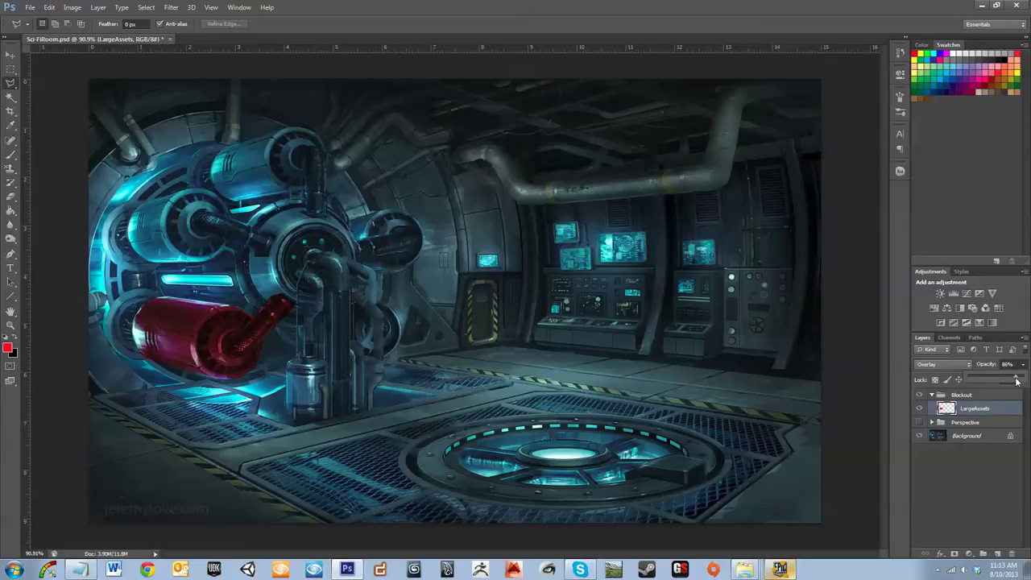
Bring up the Layer Style dialog for the LargeAssets layer
click(980, 478)
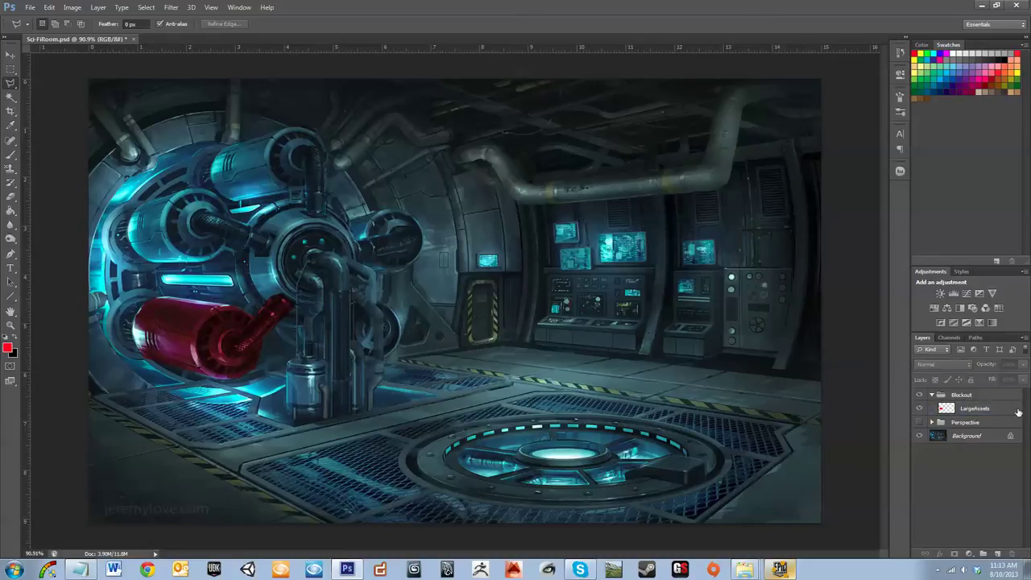
double_click(1018, 412)
drag(581, 187, 653, 151)
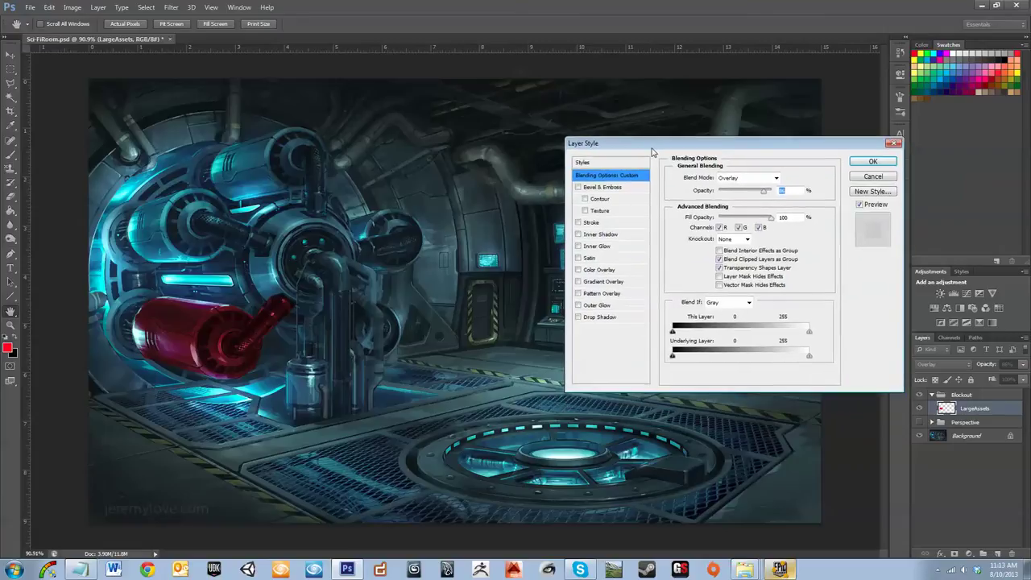
Add an Inner Glow to the blockout with Screen blend mode at about 69% opacity
click(590, 271)
click(578, 270)
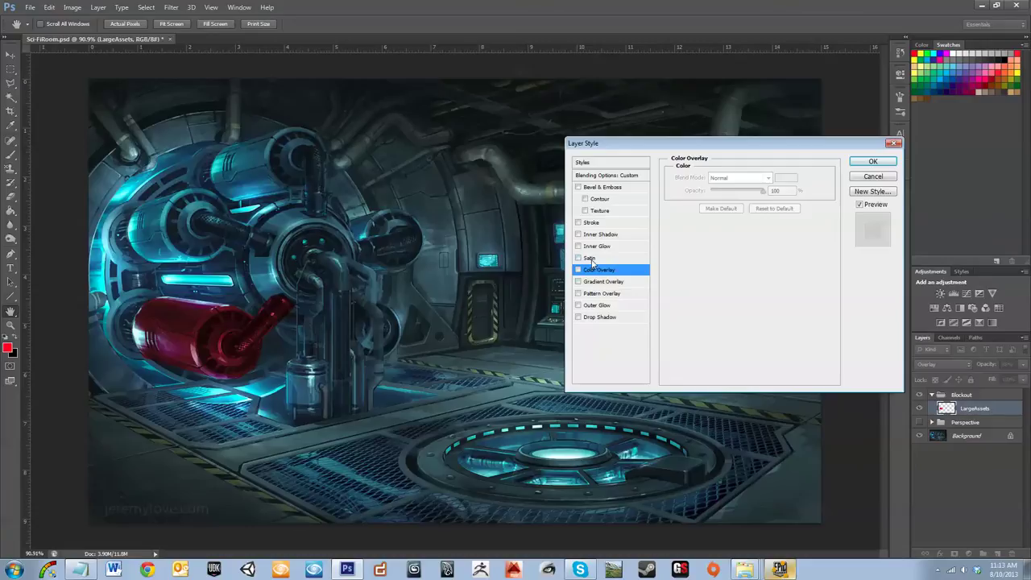
click(578, 246)
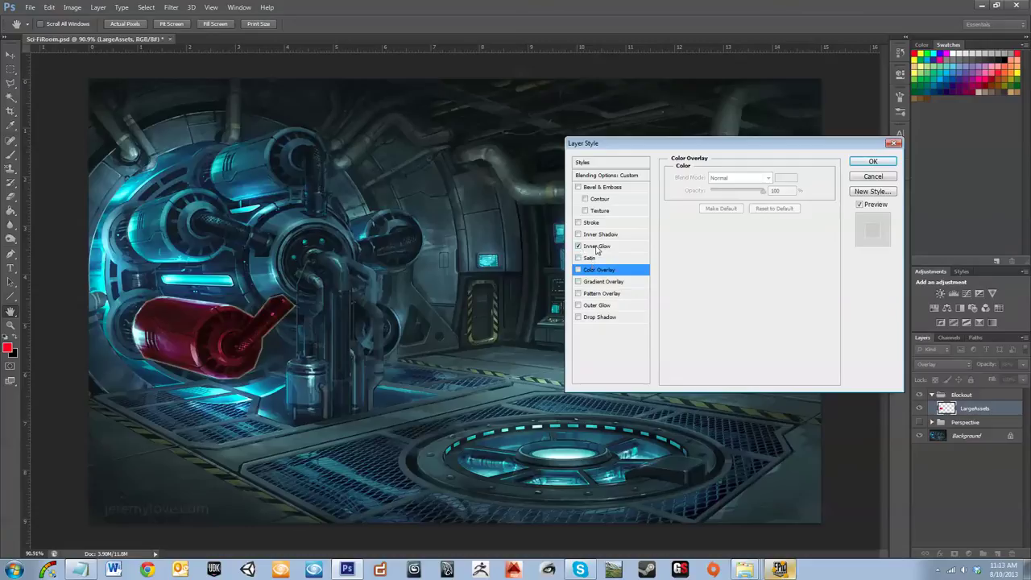
click(597, 247)
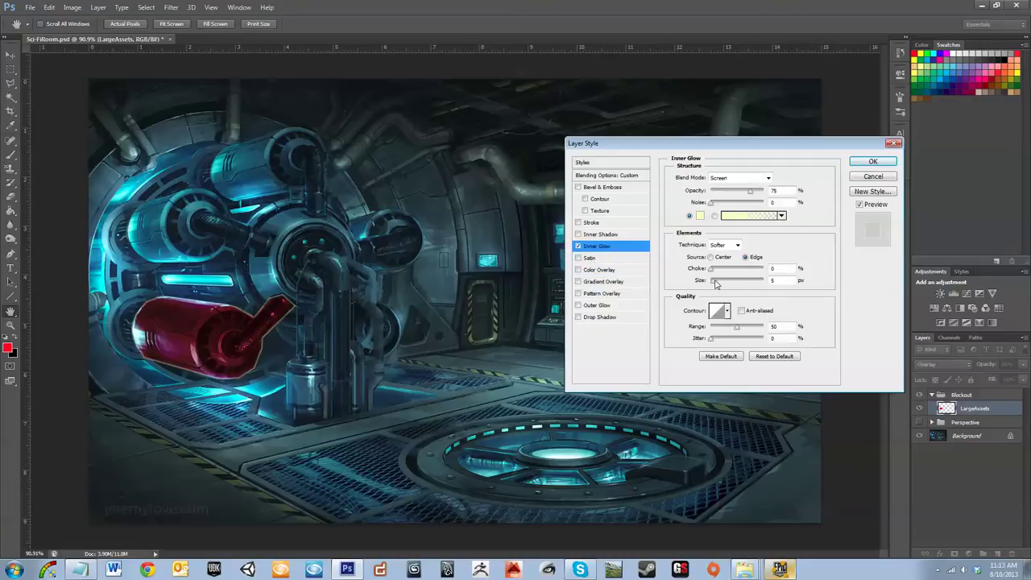
drag(715, 283, 717, 284)
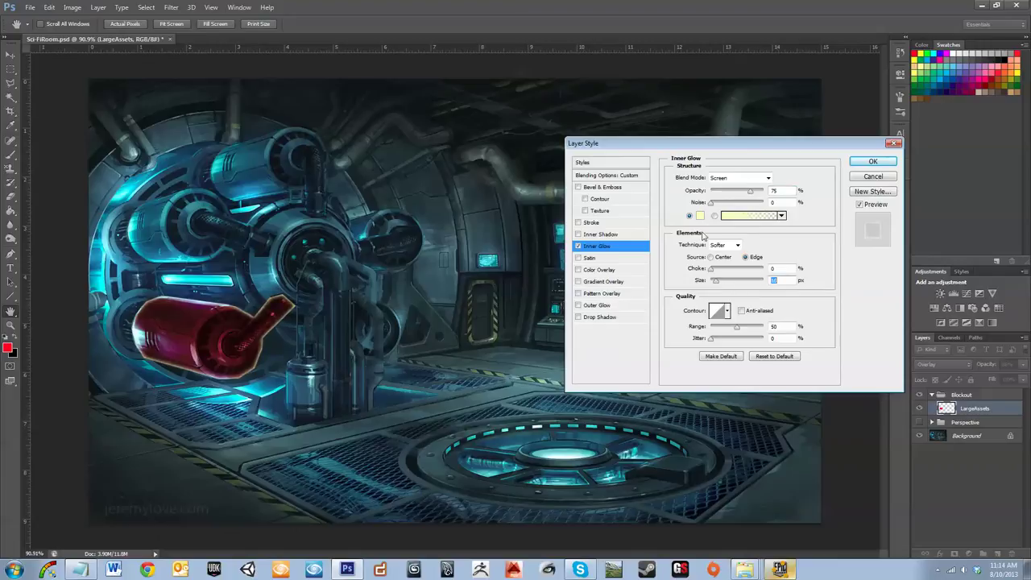
click(753, 177)
click(732, 319)
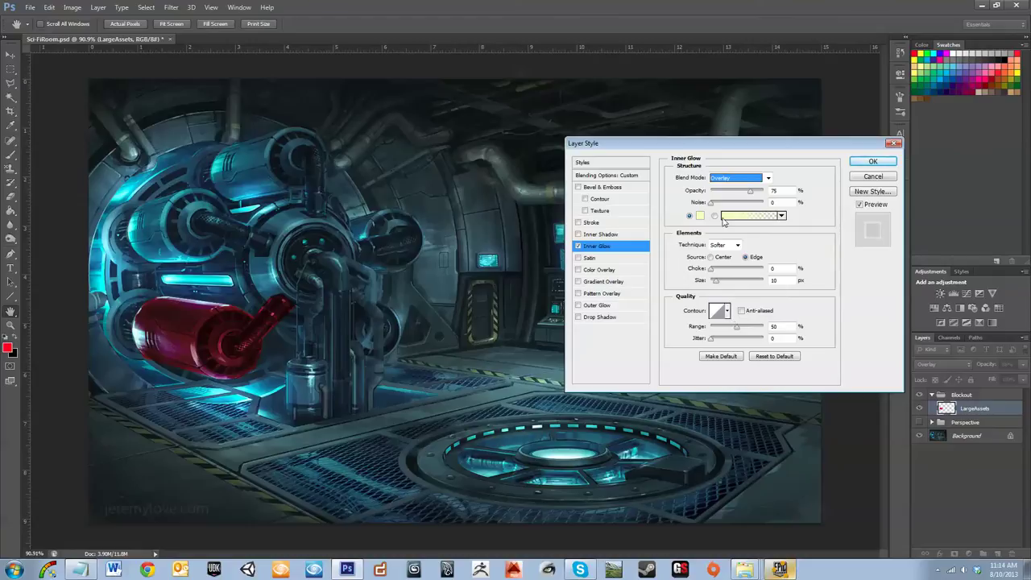
click(748, 193)
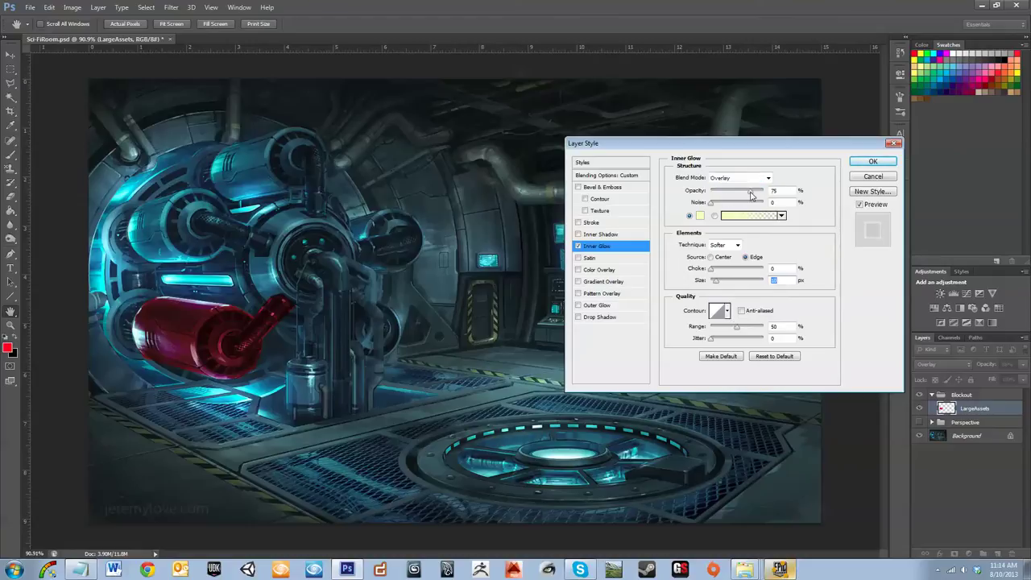
drag(749, 195, 734, 199)
drag(718, 196, 822, 203)
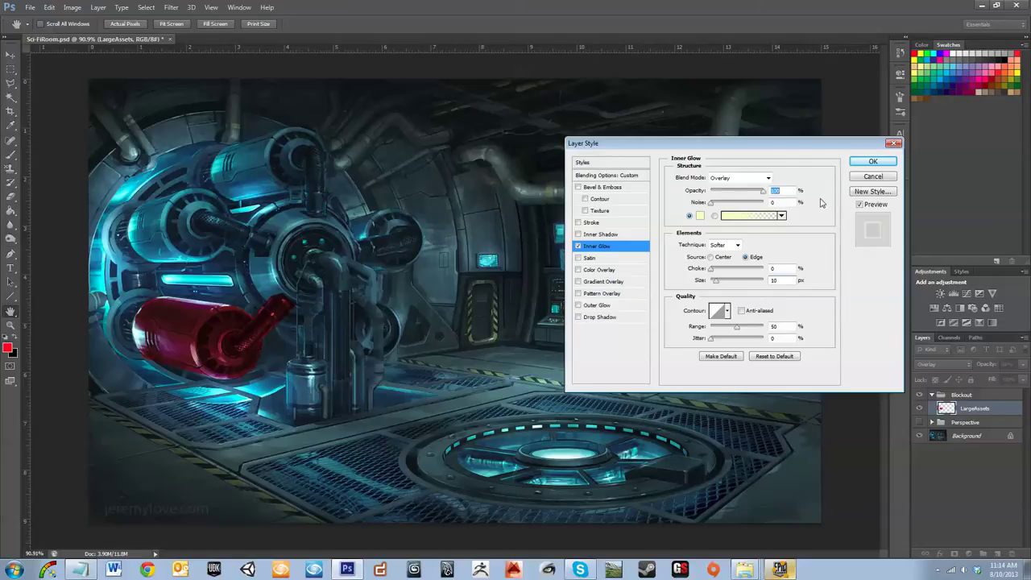
click(733, 178)
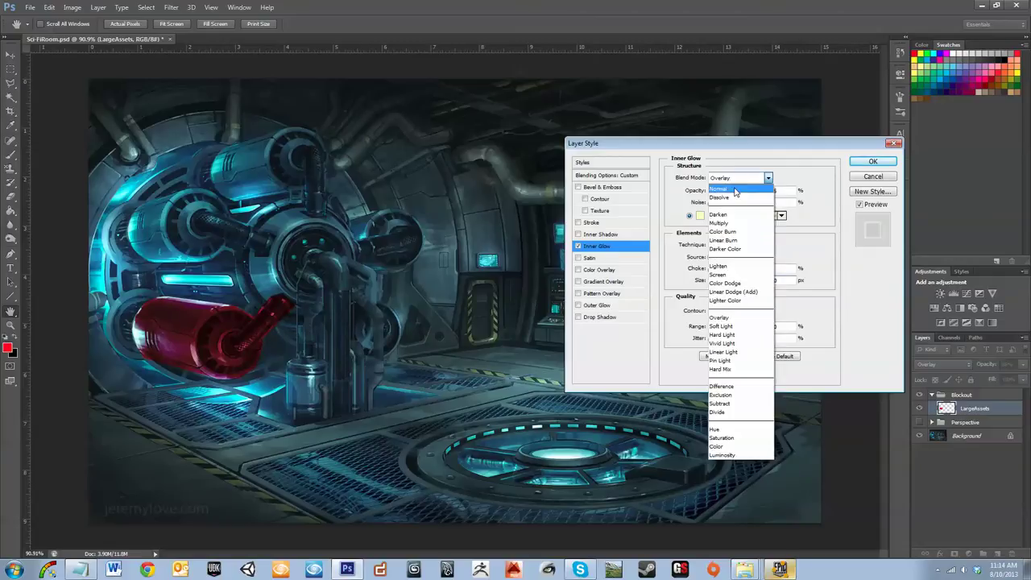
click(748, 276)
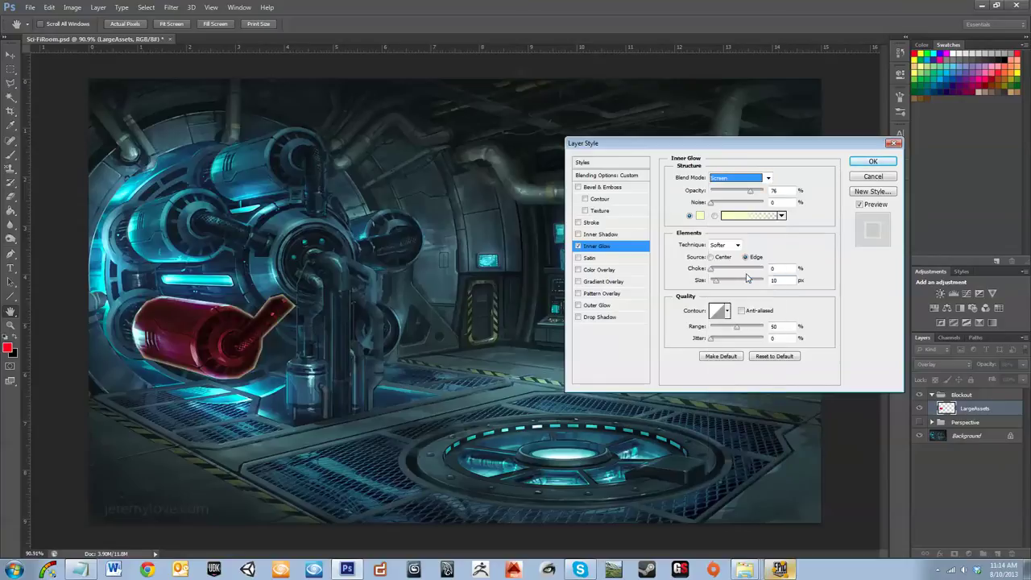
Set the glow colour to red ff4c4c, size 10 px, and apply the effect
click(699, 216)
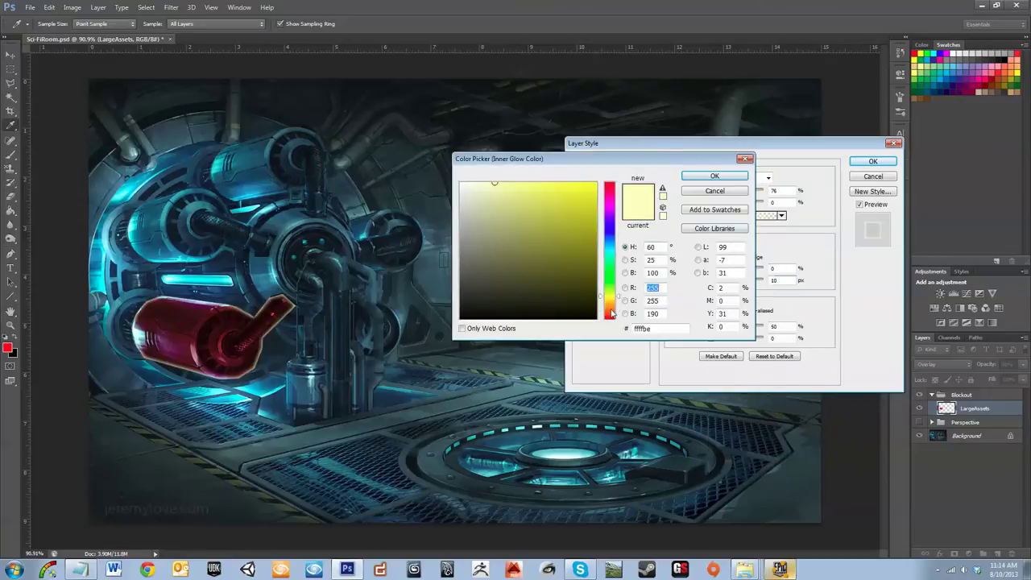
drag(611, 314, 611, 318)
click(565, 195)
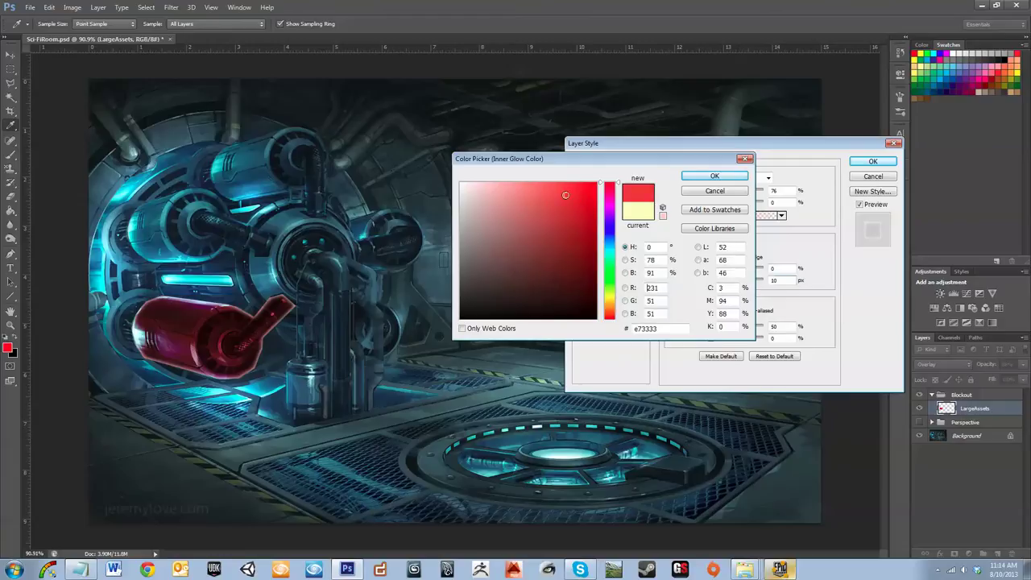
mouse_move(565, 195)
mouse_down()
mouse_move(534, 127)
mouse_move(563, 117)
mouse_move(555, 113)
mouse_up()
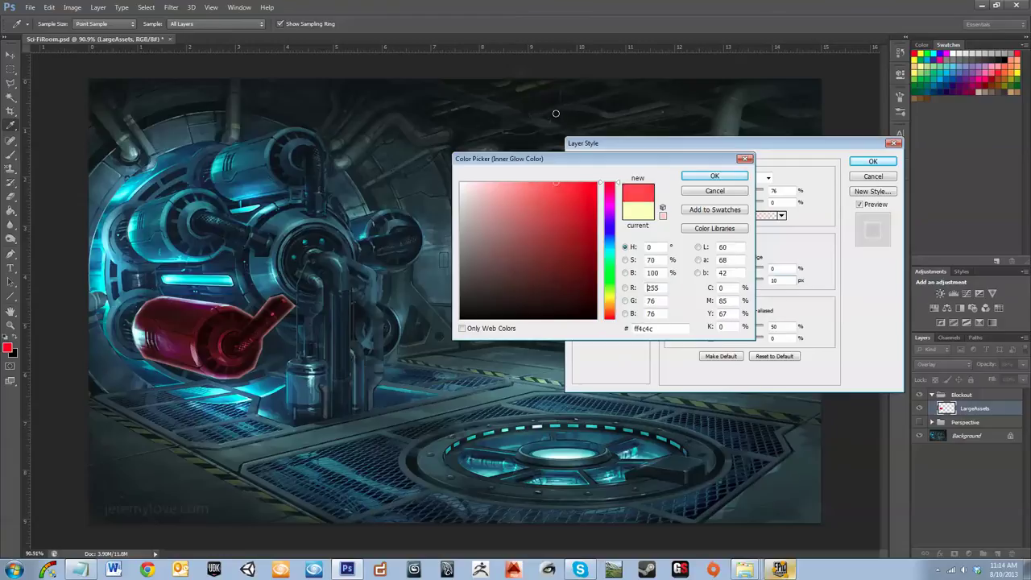
click(714, 175)
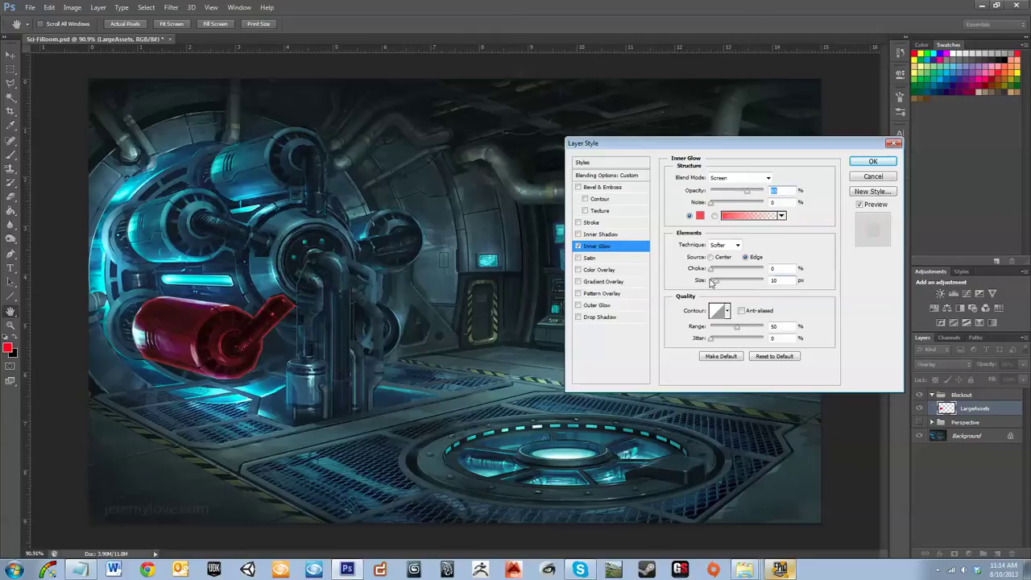
drag(714, 281, 719, 281)
click(870, 161)
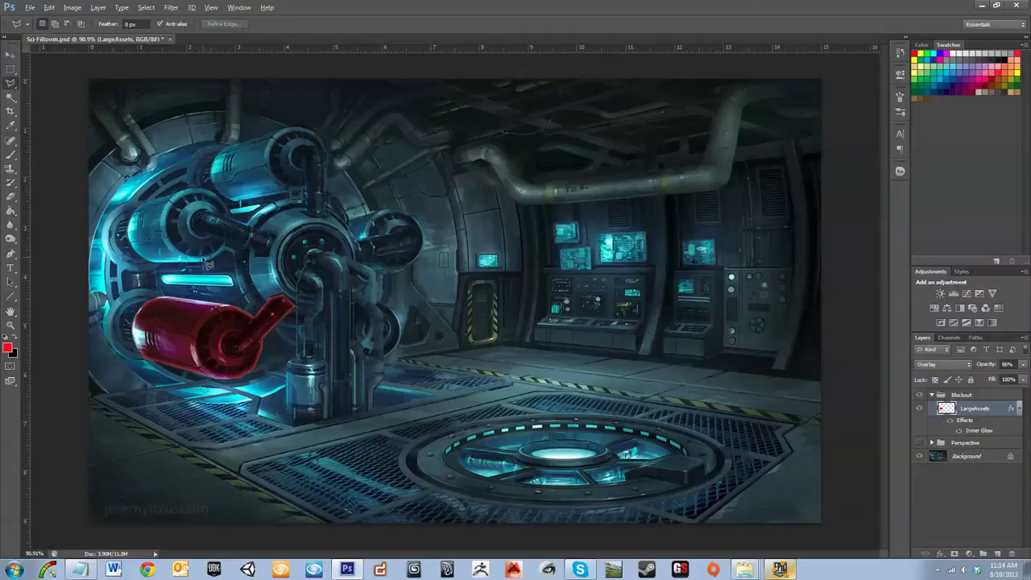
key(alt)
key(alt)
Zoom and pan to frame the large machine and red cylinder at about 133%
scroll(201, 316, up, 2)
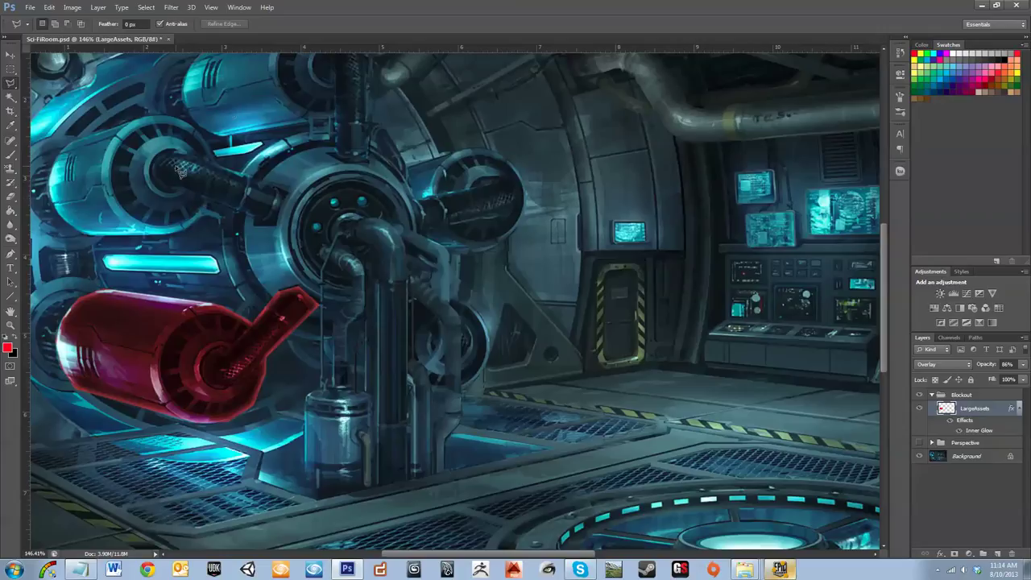
key(ctrl+1)
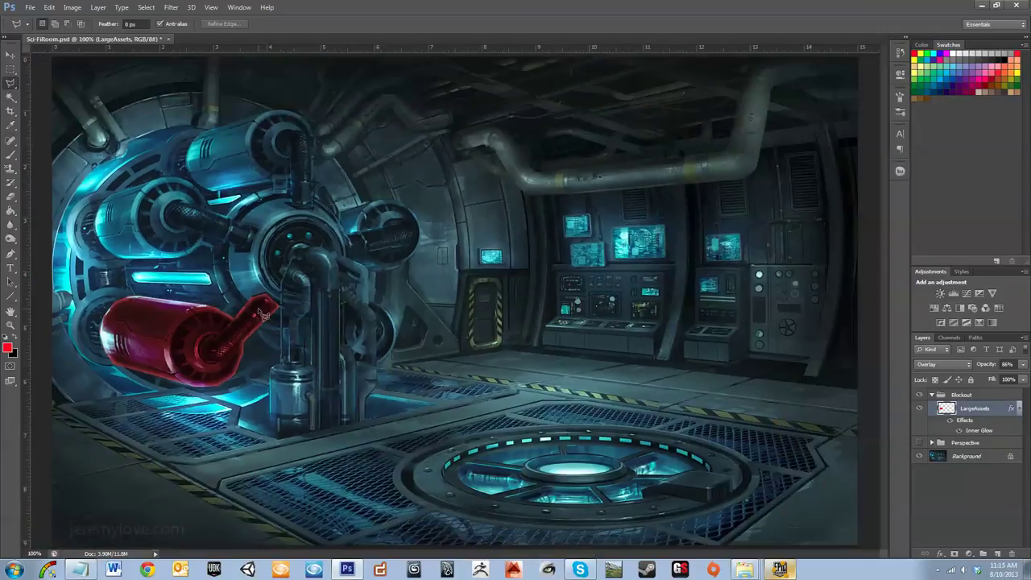
scroll(282, 367, up, 5)
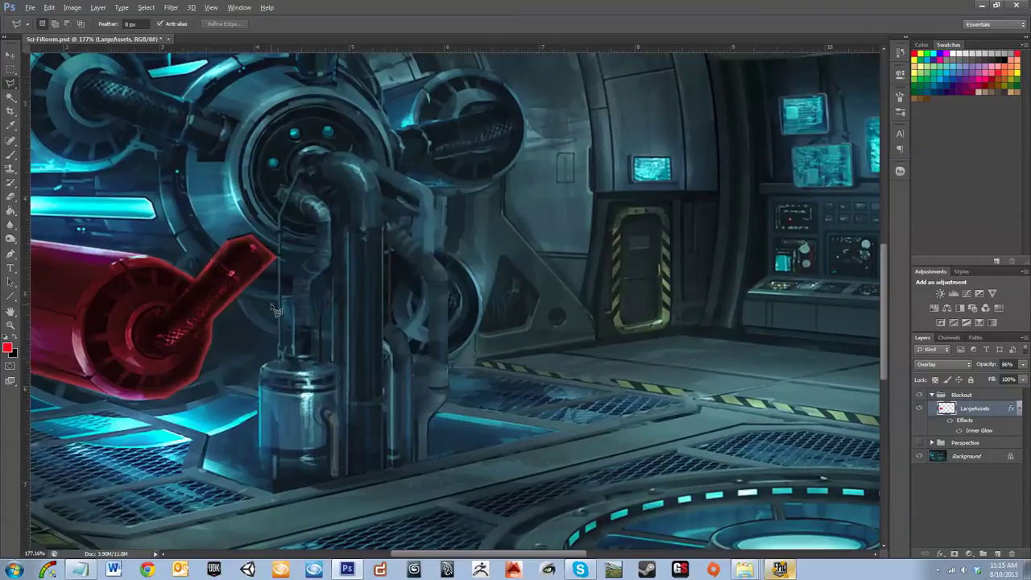
scroll(274, 310, down, 2)
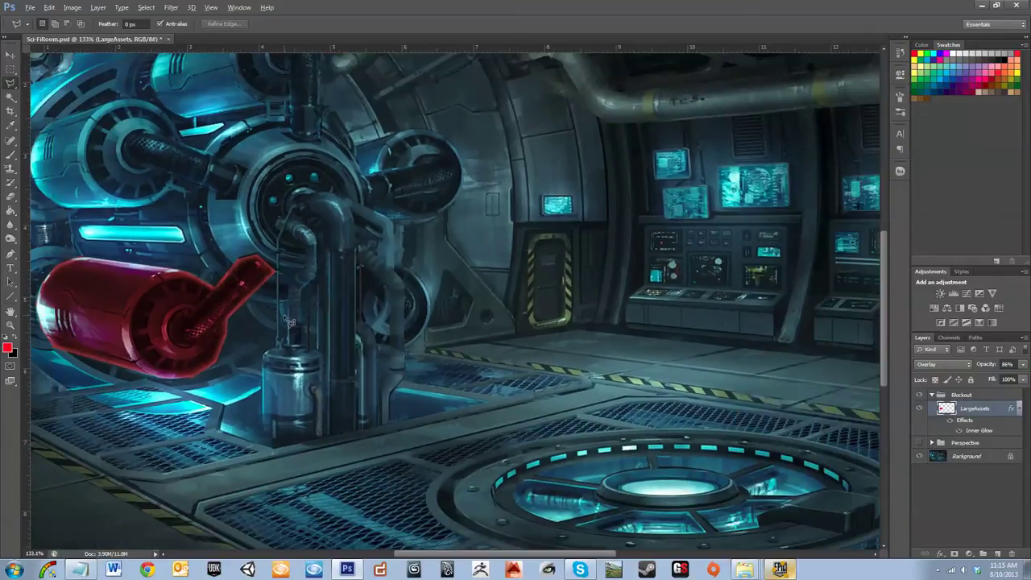
key(h)
drag(284, 314, 250, 258)
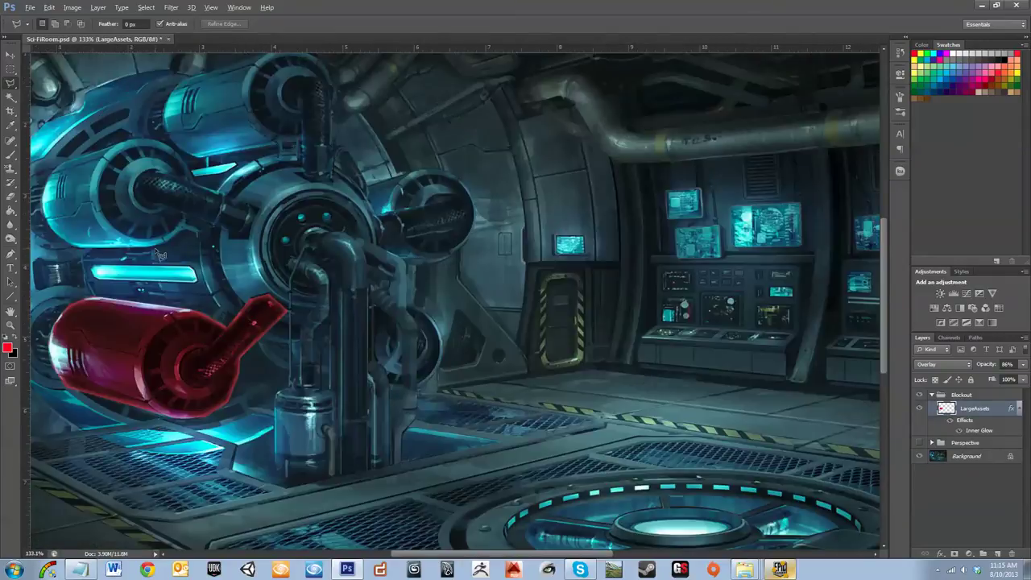
Trace a lasso outline around the red cylinder shape's edge
click(91, 297)
click(206, 312)
click(223, 319)
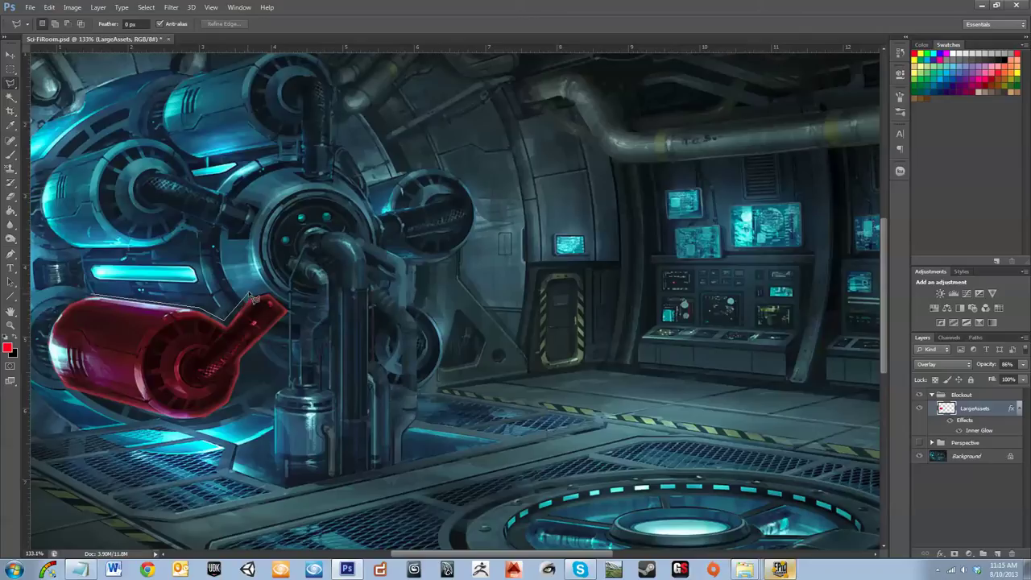
click(249, 294)
click(287, 306)
click(286, 330)
click(240, 383)
click(204, 352)
click(193, 419)
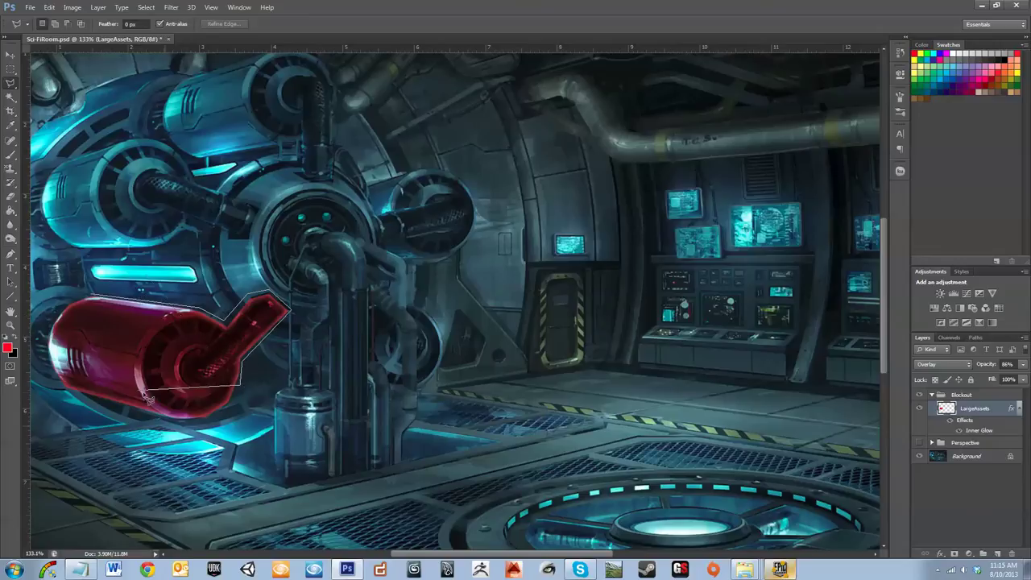
Outline the machine's central hub and vertical column, fixing one stray corner, and close the selection
shift+click(240, 383)
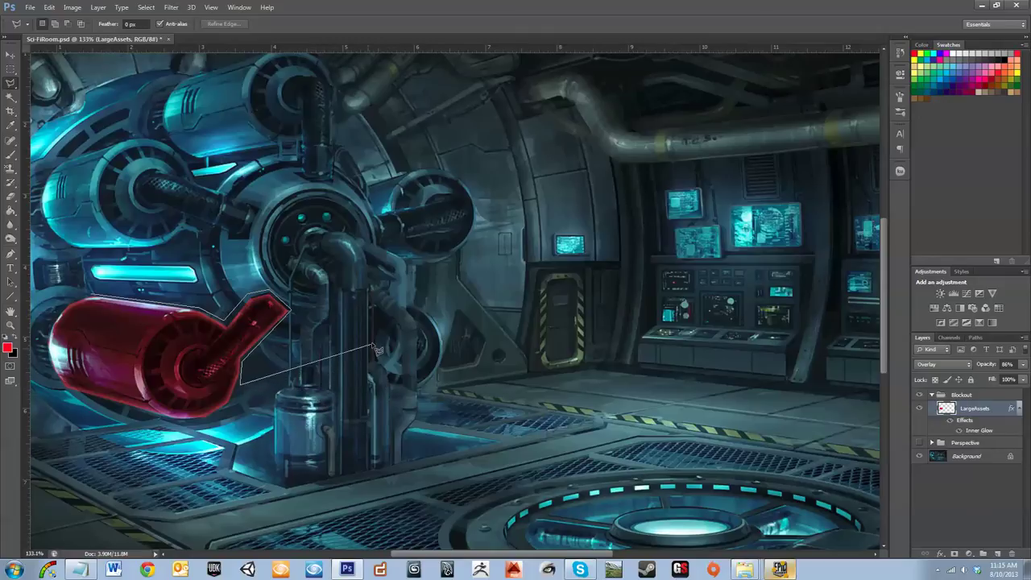
click(345, 381)
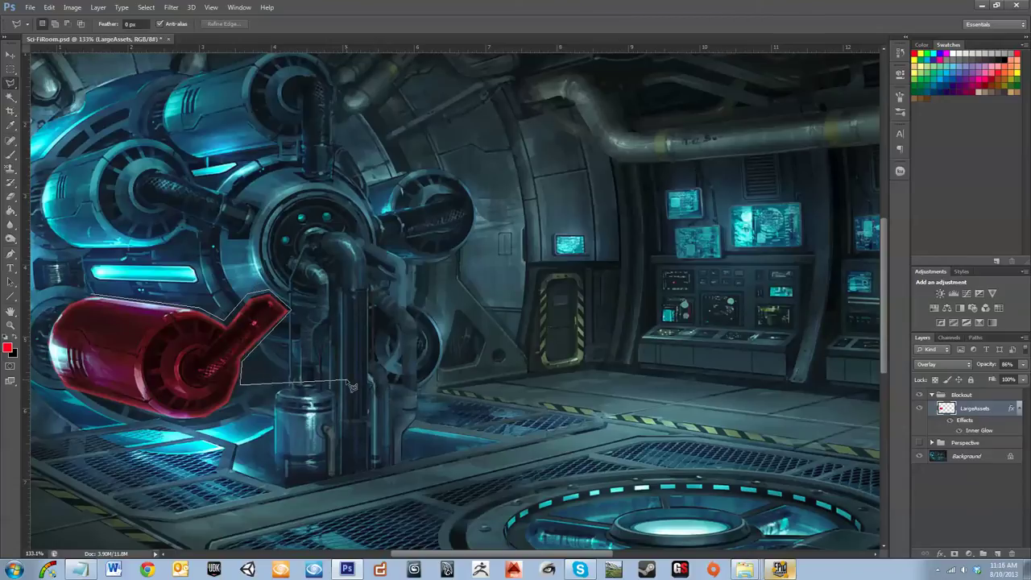
click(375, 326)
click(379, 268)
click(376, 208)
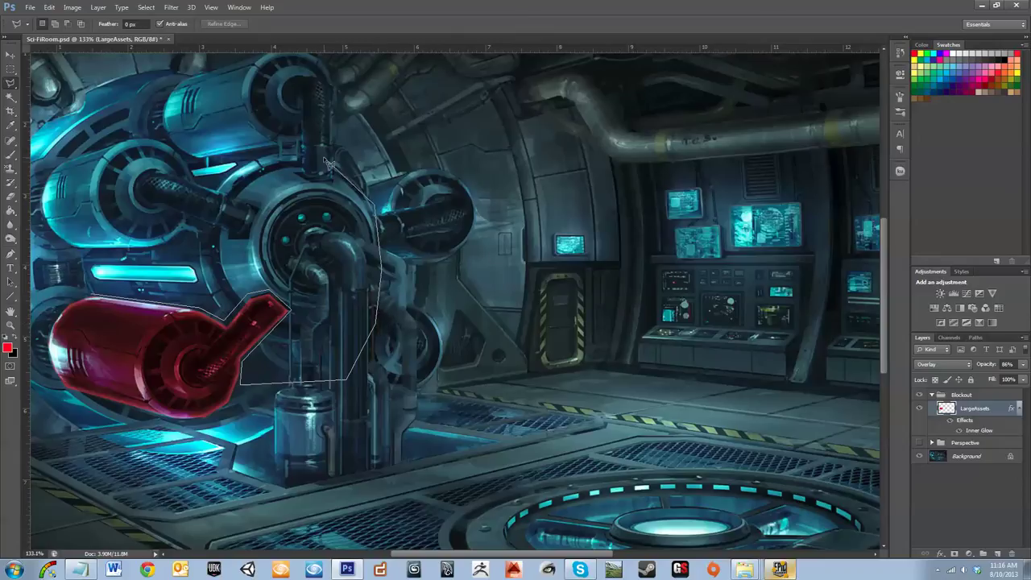
click(322, 157)
click(257, 157)
click(226, 184)
key(BackSpace)
click(220, 187)
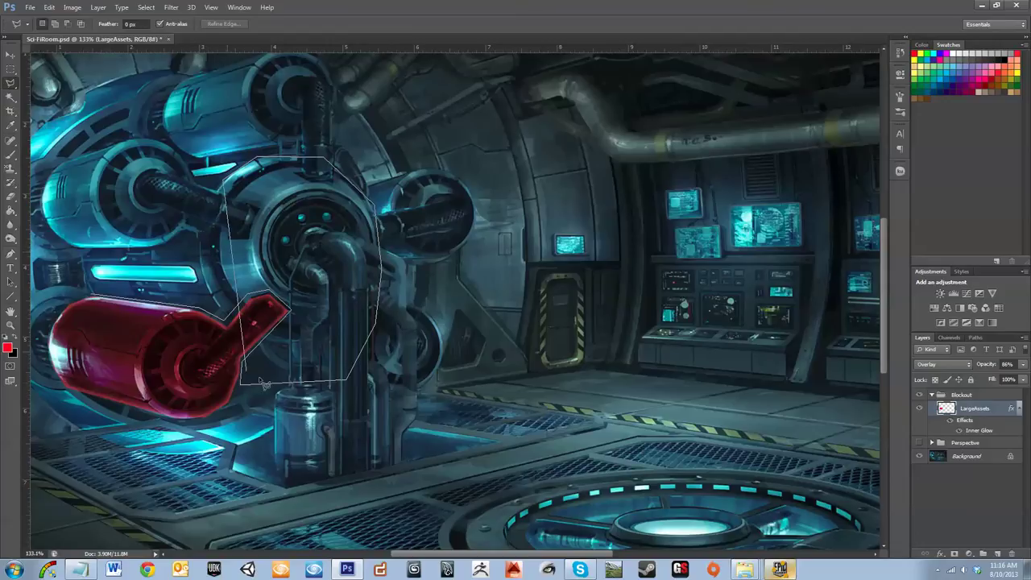
double_click(222, 275)
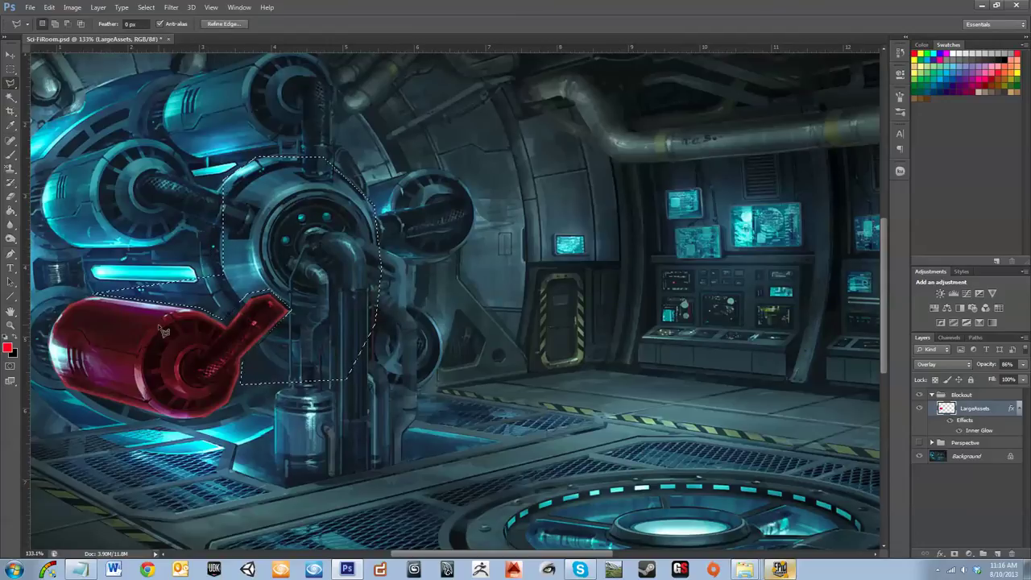
Add the machine's upper-left cylinders to the selection with another lasso outline
click(256, 158)
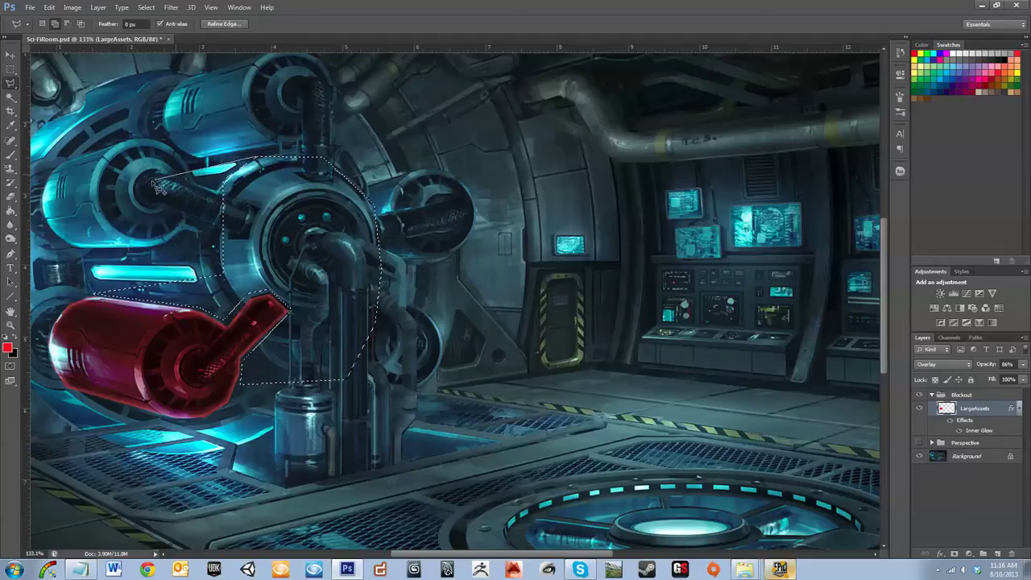
click(121, 183)
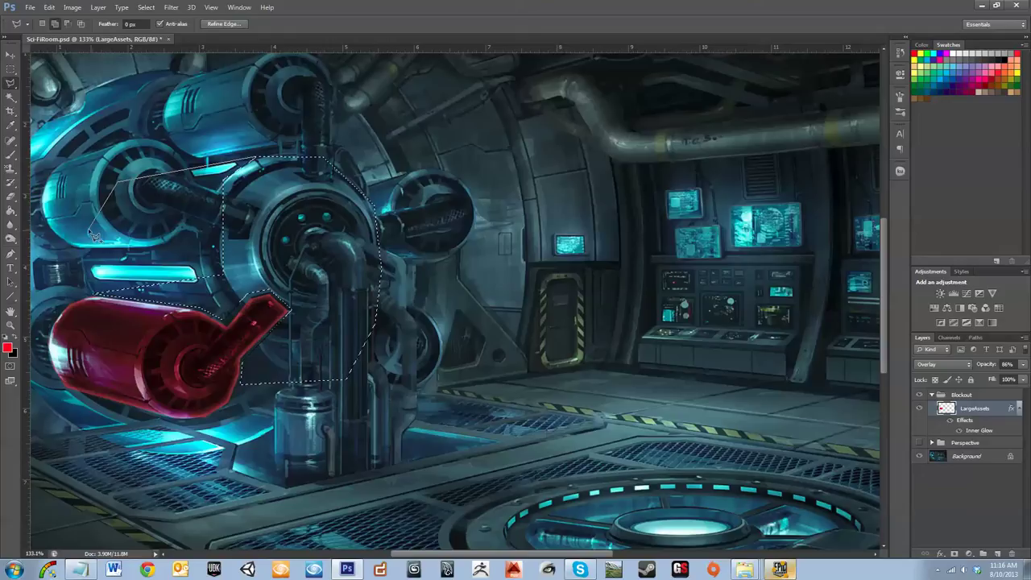
click(86, 231)
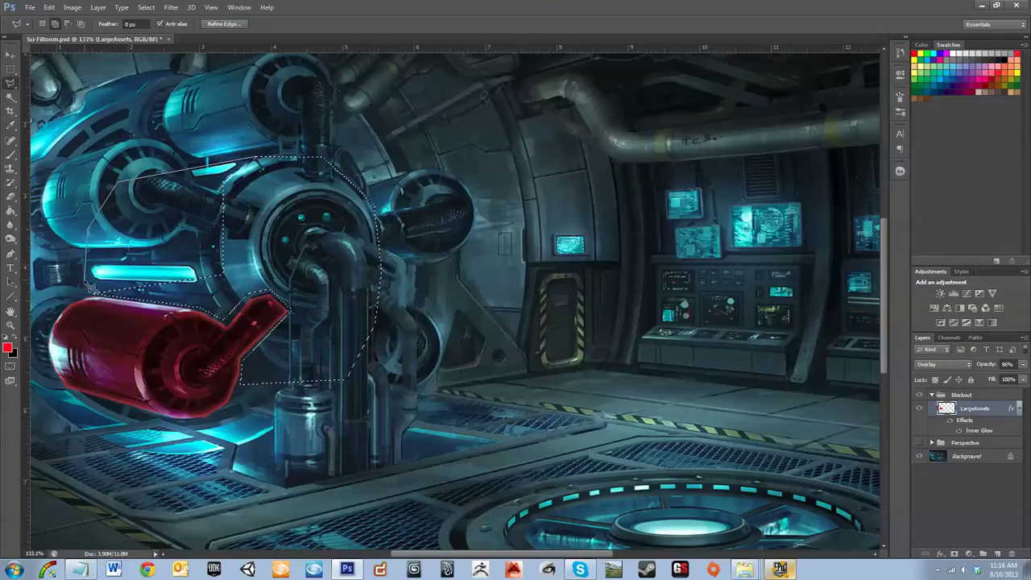
double_click(82, 287)
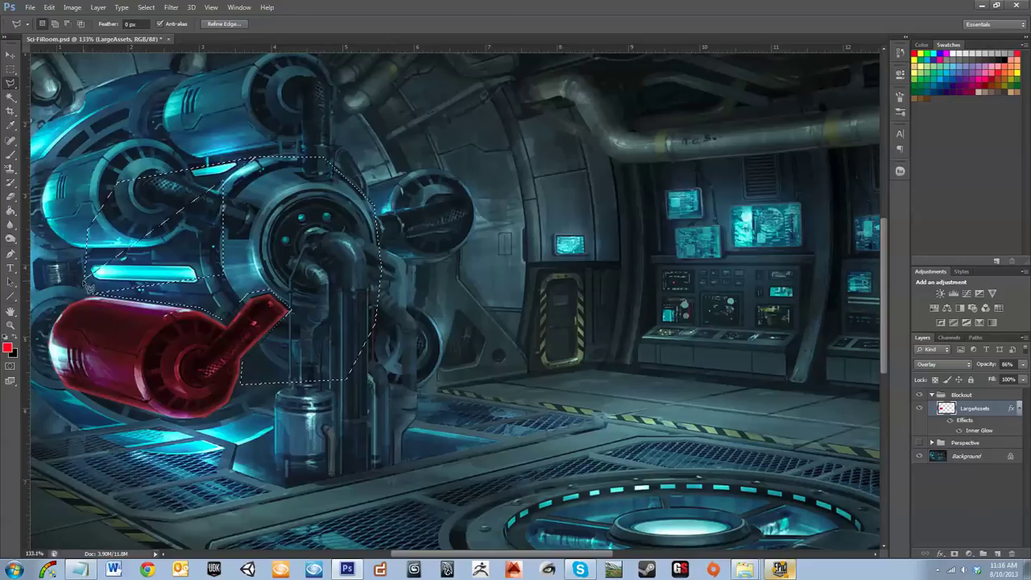
key(shift)
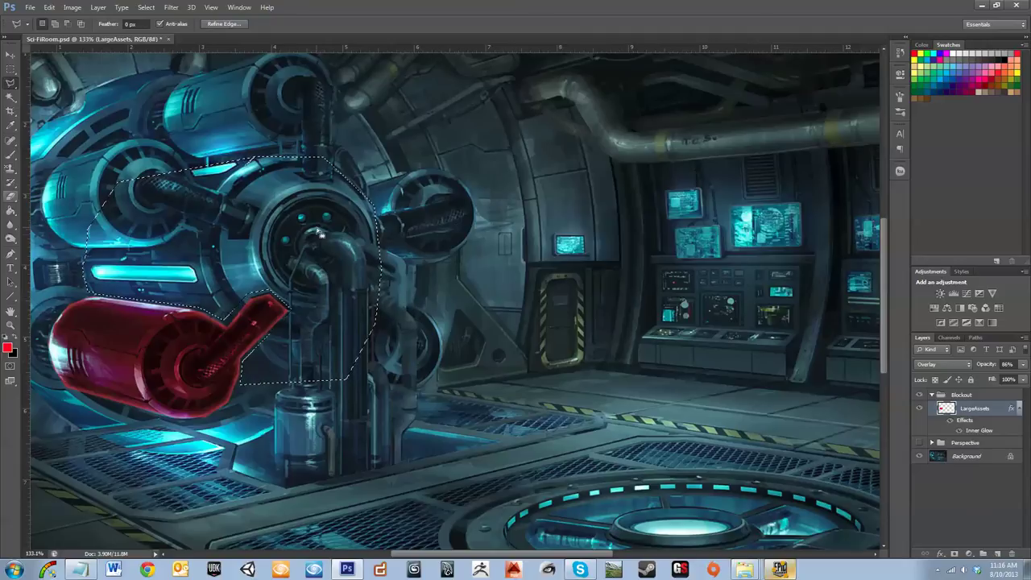
Fill the hub and upper-left cylinder selection with red, then deselect and zoom out
click(10, 210)
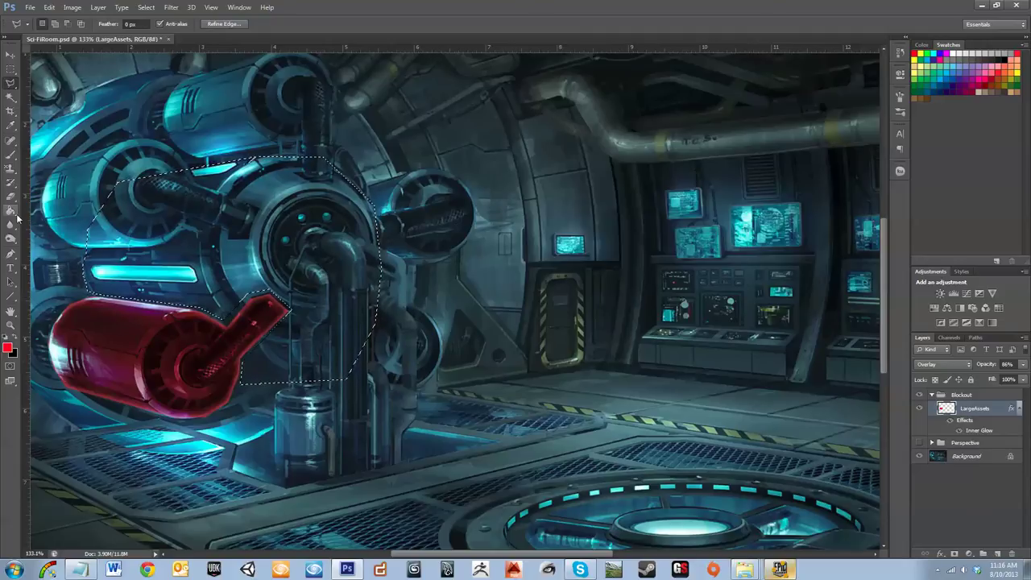
click(258, 354)
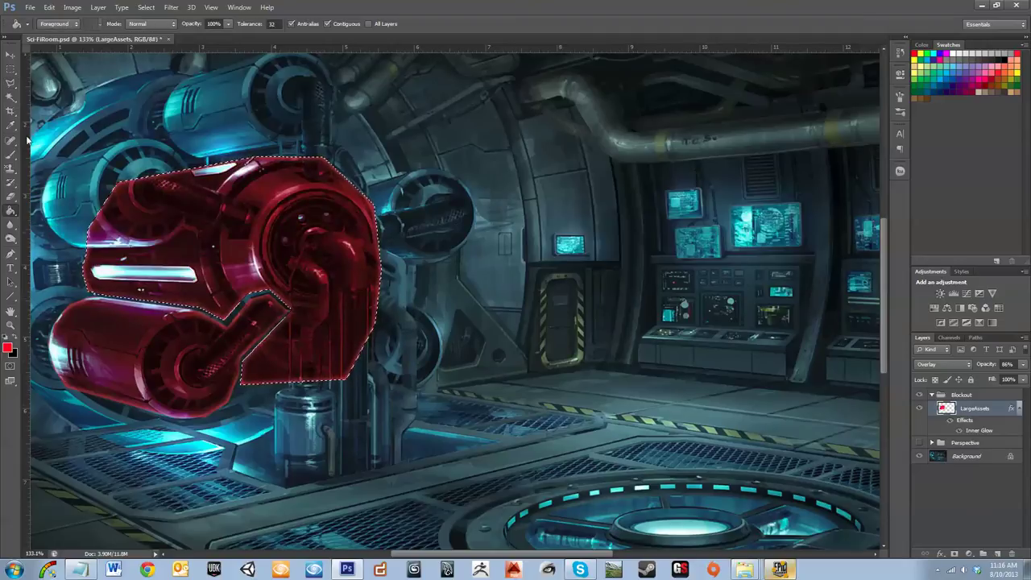
click(11, 82)
key(ctrl+d)
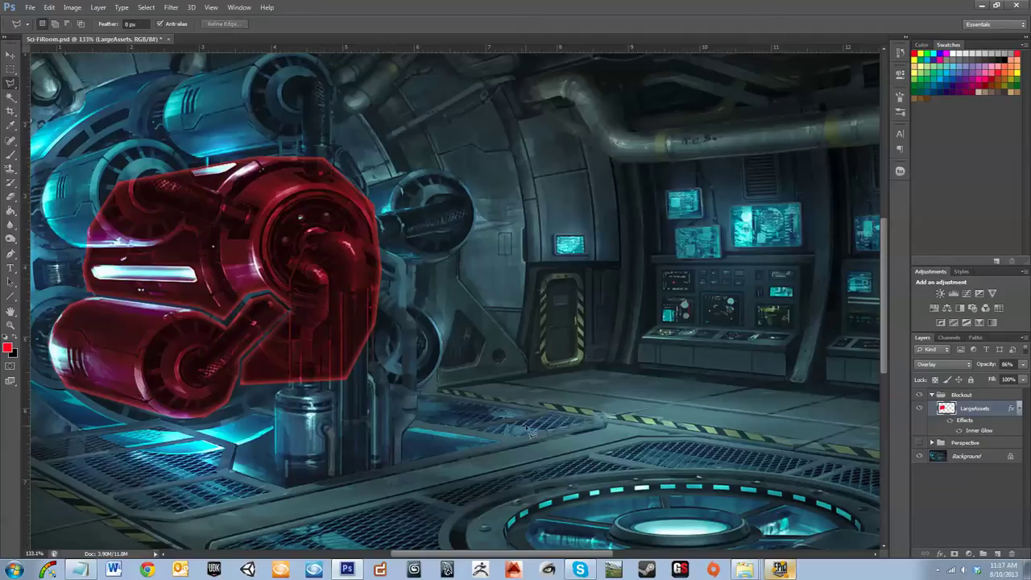
scroll(395, 374, down, 4)
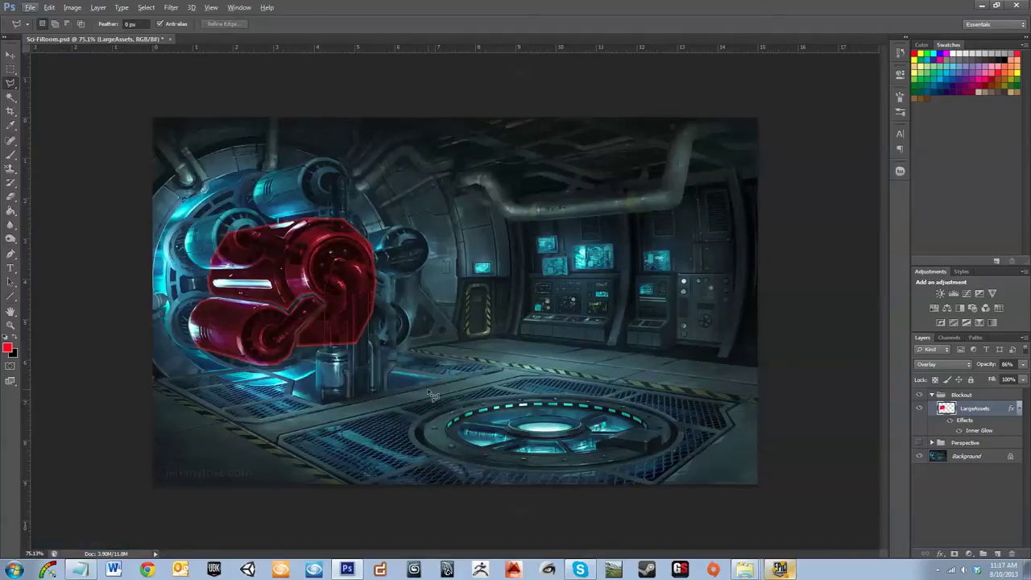
key(alt)
scroll(456, 332, up, 3)
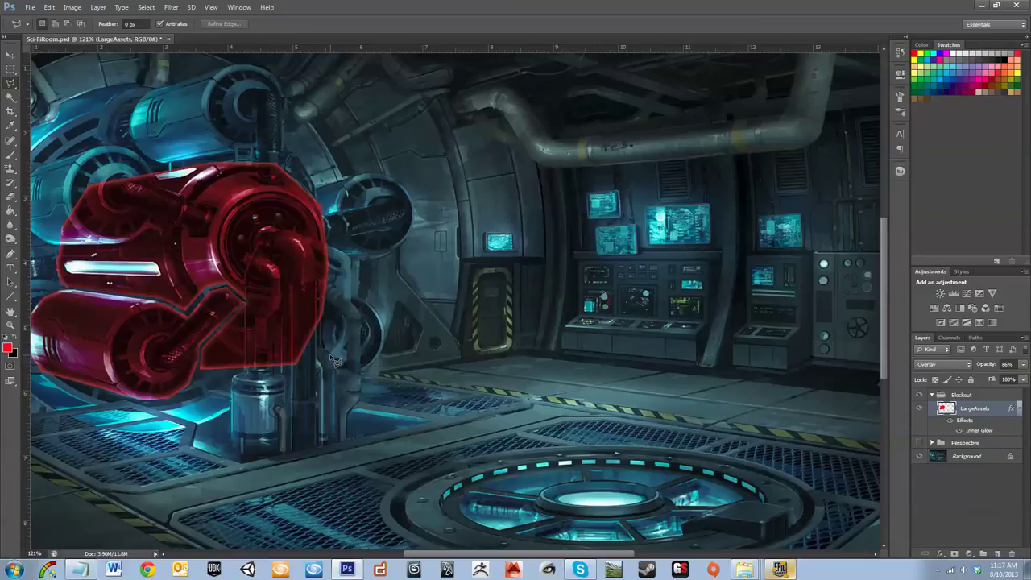
scroll(334, 360, down, 4)
scroll(405, 368, up, 3)
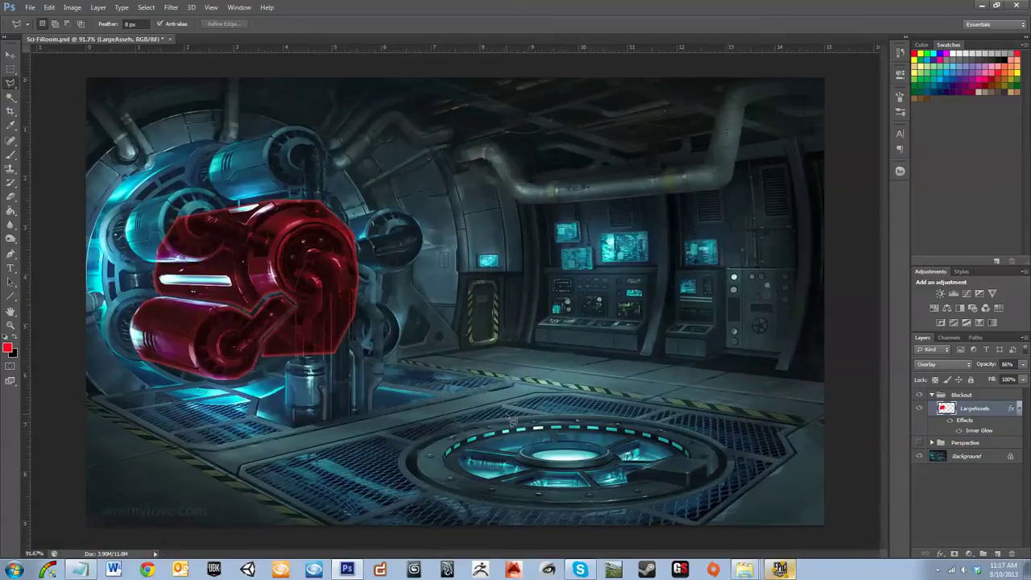
scroll(320, 379, down, 2)
scroll(287, 395, up, 2)
Select the round floor hatch, fill it red with the Paint Bucket, and deselect
mouse_move(426, 444)
mouse_down()
mouse_move(415, 474)
mouse_move(425, 471)
mouse_move(420, 458)
mouse_move(428, 483)
mouse_move(463, 499)
mouse_move(639, 502)
mouse_move(592, 524)
mouse_move(545, 508)
mouse_up()
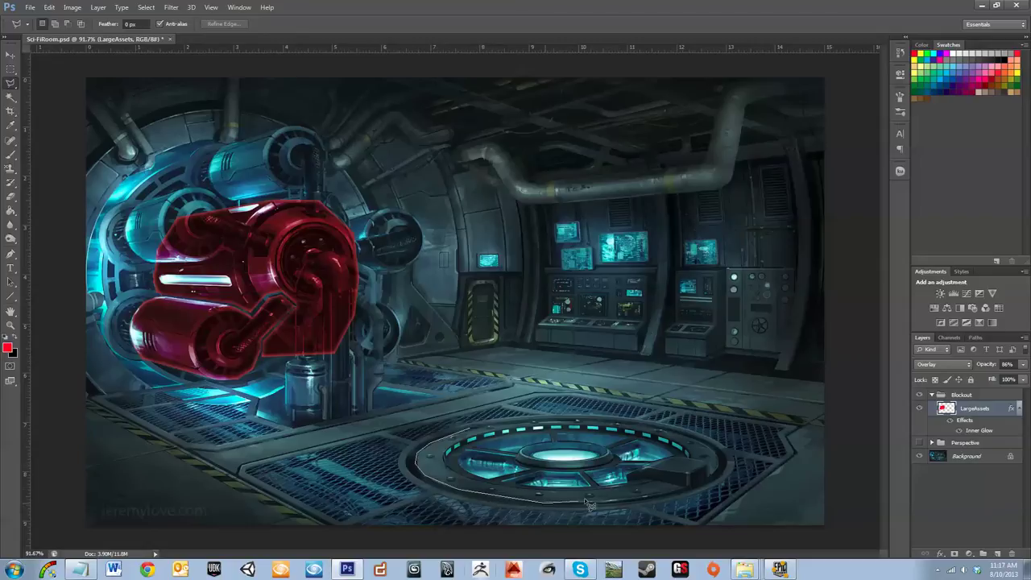
mouse_move(627, 499)
mouse_down()
mouse_move(674, 494)
mouse_move(726, 469)
mouse_move(684, 436)
mouse_move(604, 420)
mouse_move(482, 429)
mouse_up()
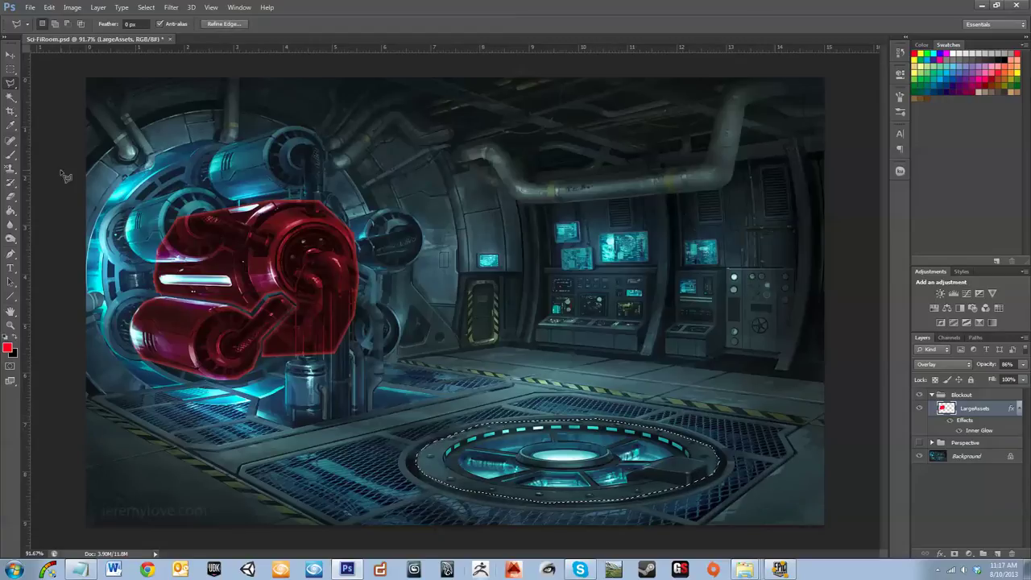
click(16, 211)
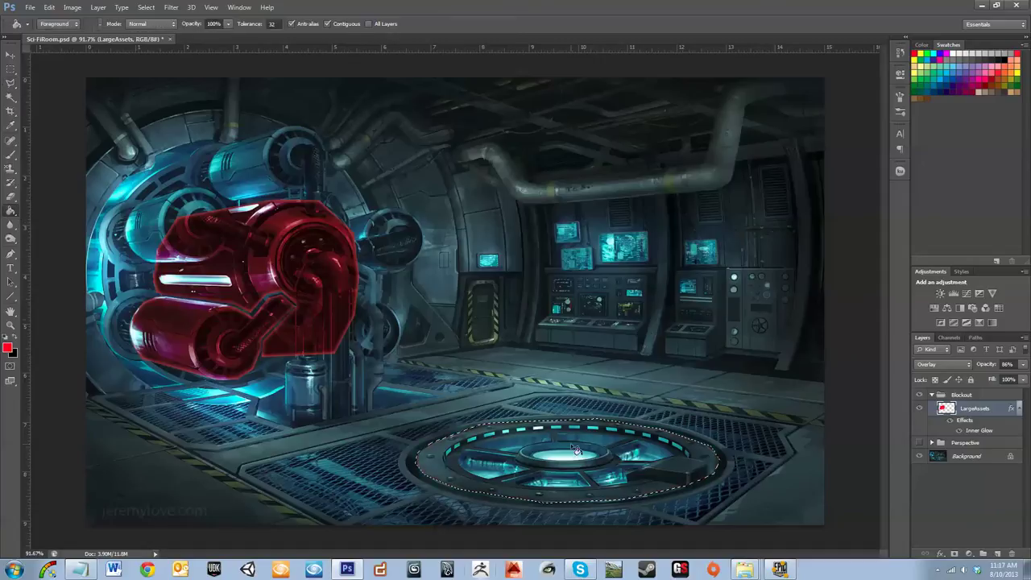
click(693, 455)
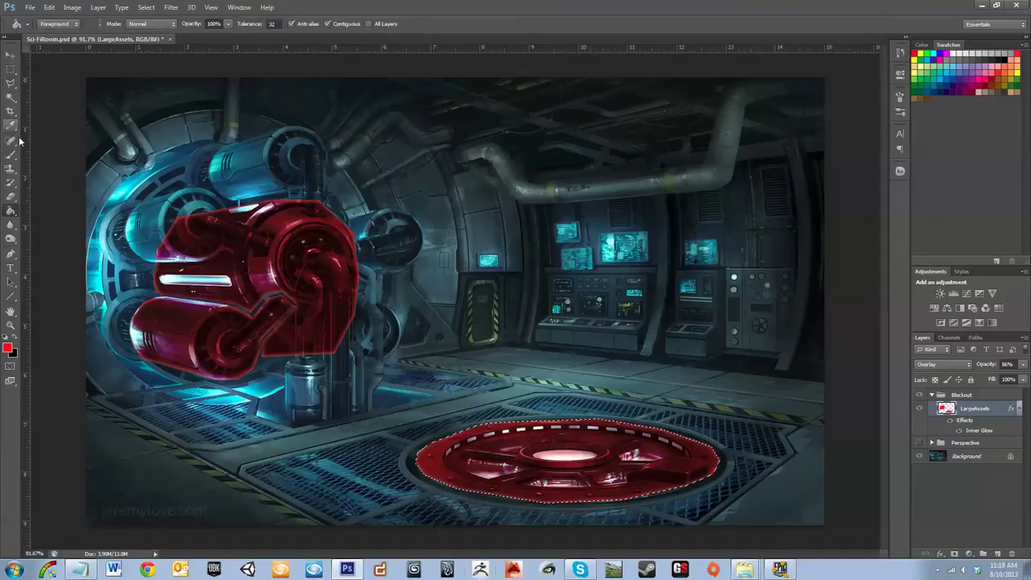
click(11, 82)
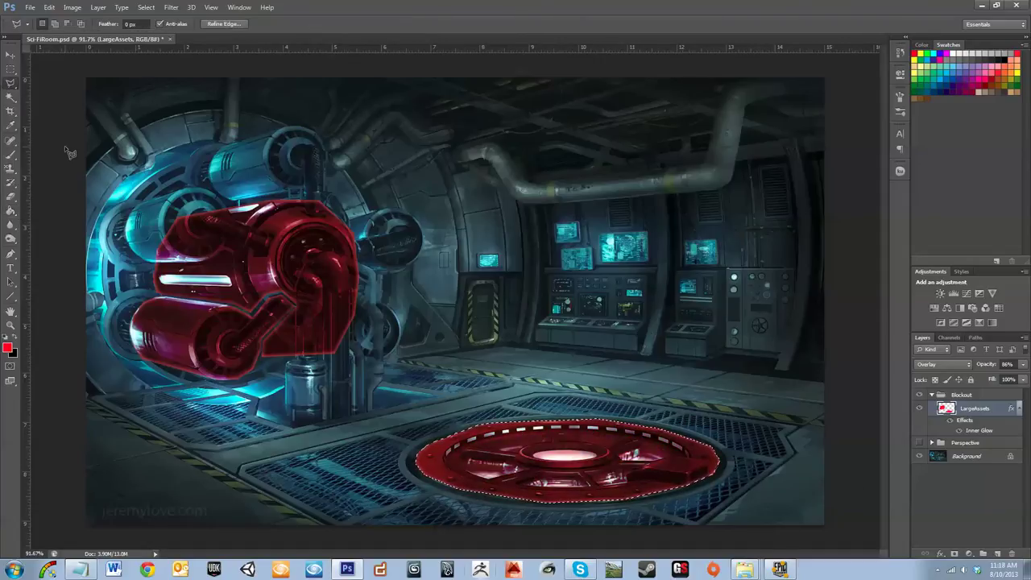
click(73, 156)
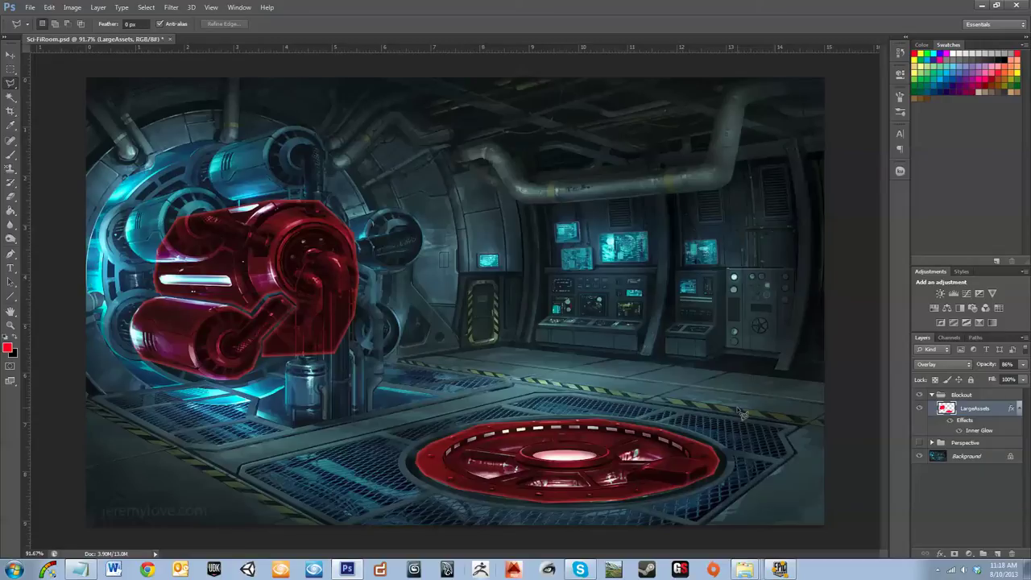
Outline the whole wall area around the large machine with the Polygonal Lasso
click(514, 339)
mouse_move(525, 287)
mouse_down()
mouse_move(519, 200)
mouse_move(471, 134)
mouse_up()
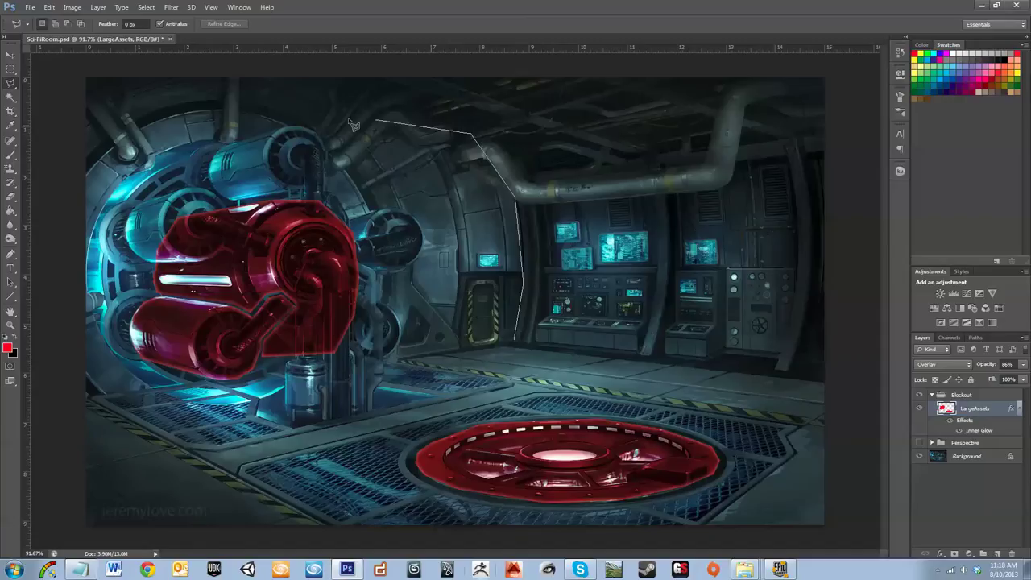
alt+click(145, 58)
alt+click(44, 77)
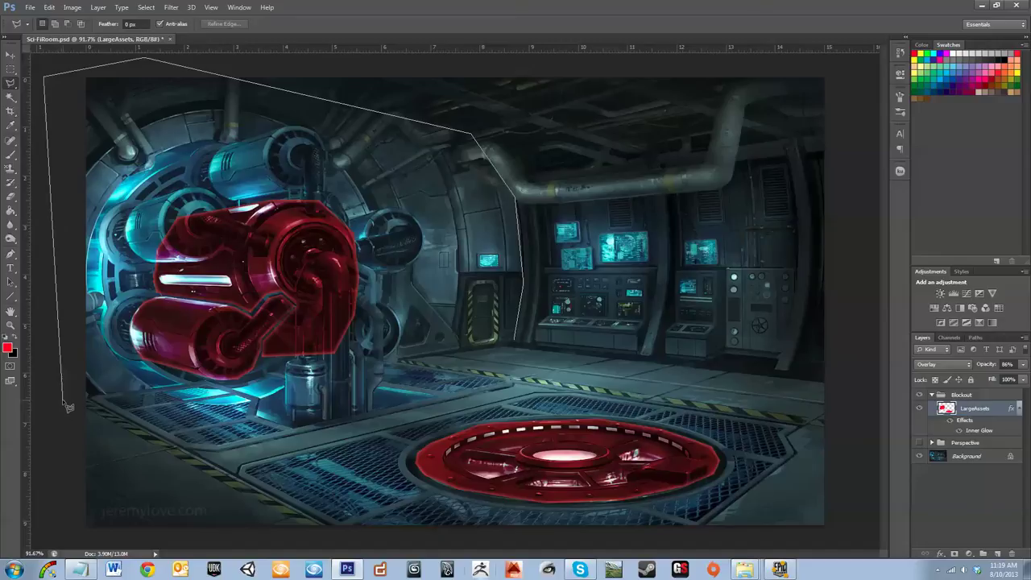
alt+click(63, 397)
click(511, 348)
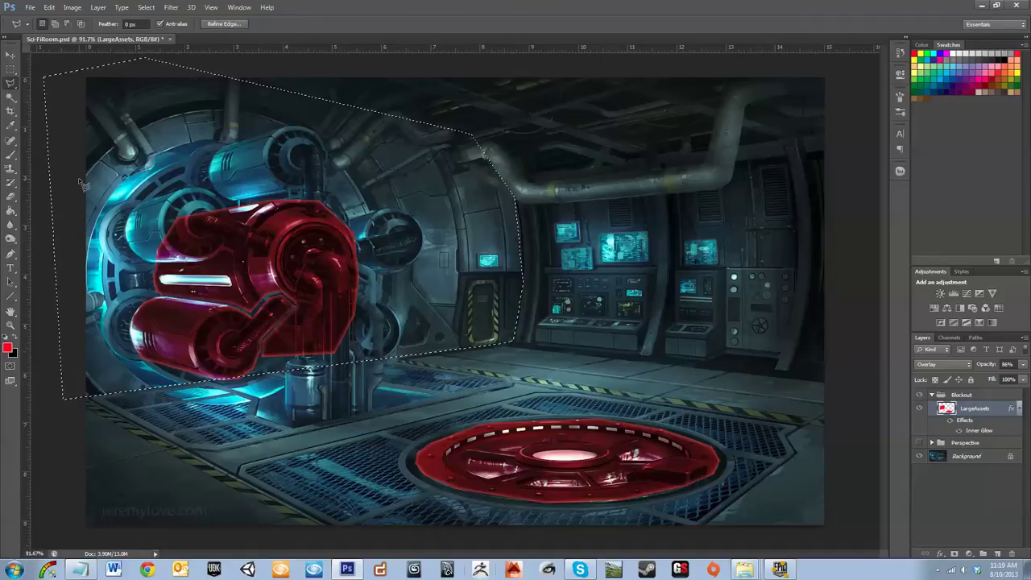
Fill the wall selection red as a trial, then undo the fill
click(11, 209)
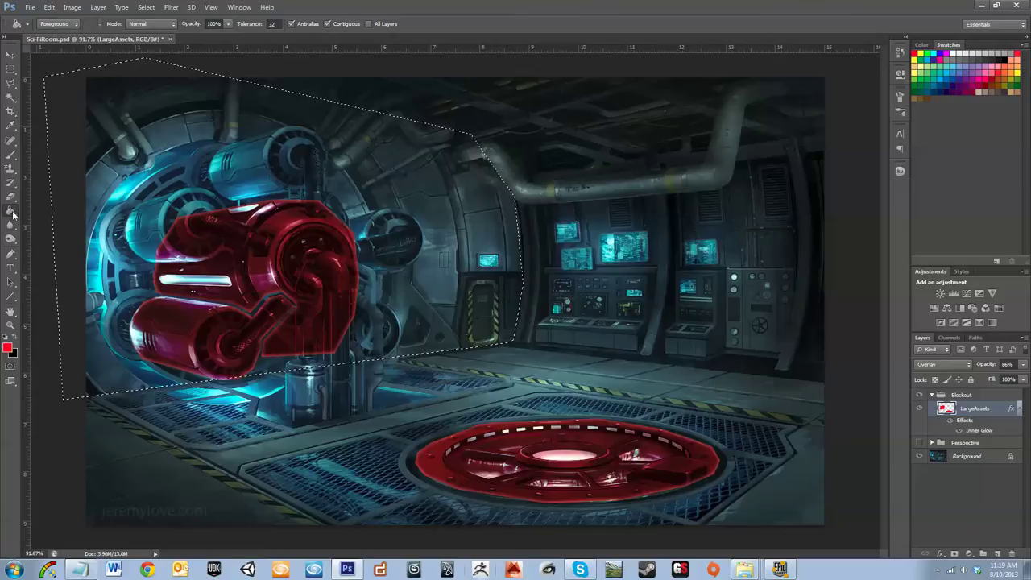
click(492, 282)
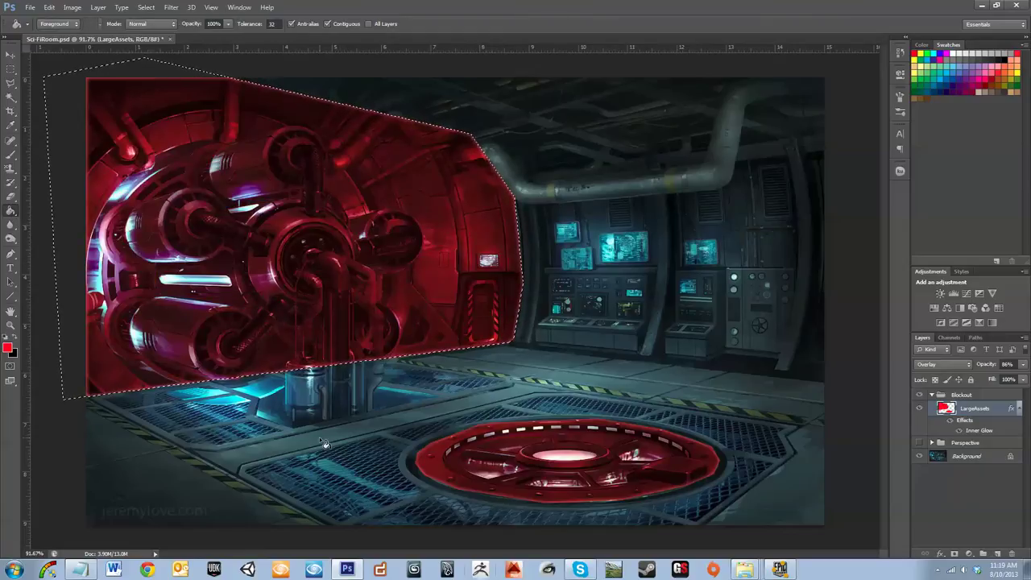
key(ctrl+z)
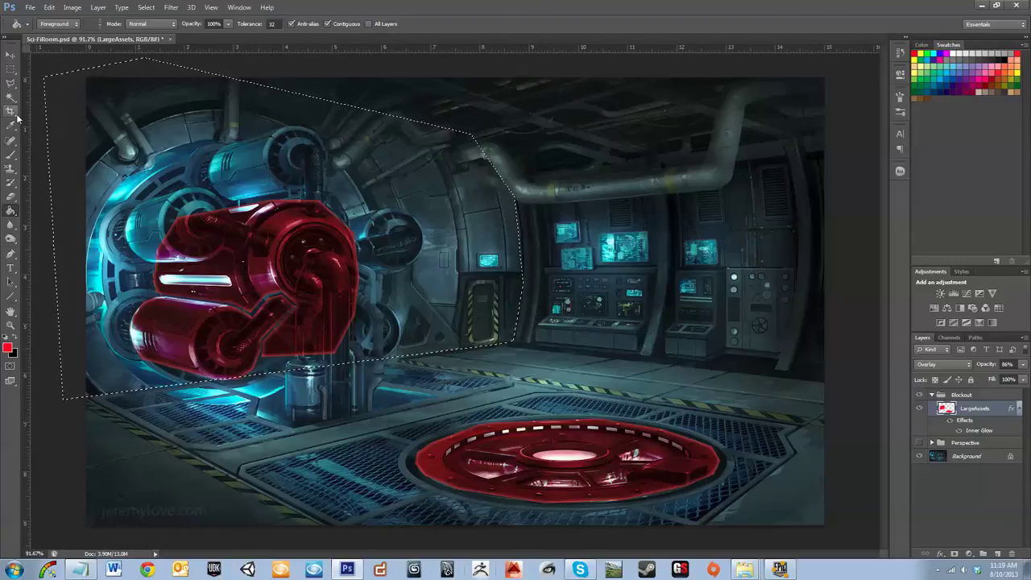
click(11, 83)
key(ctrl+d)
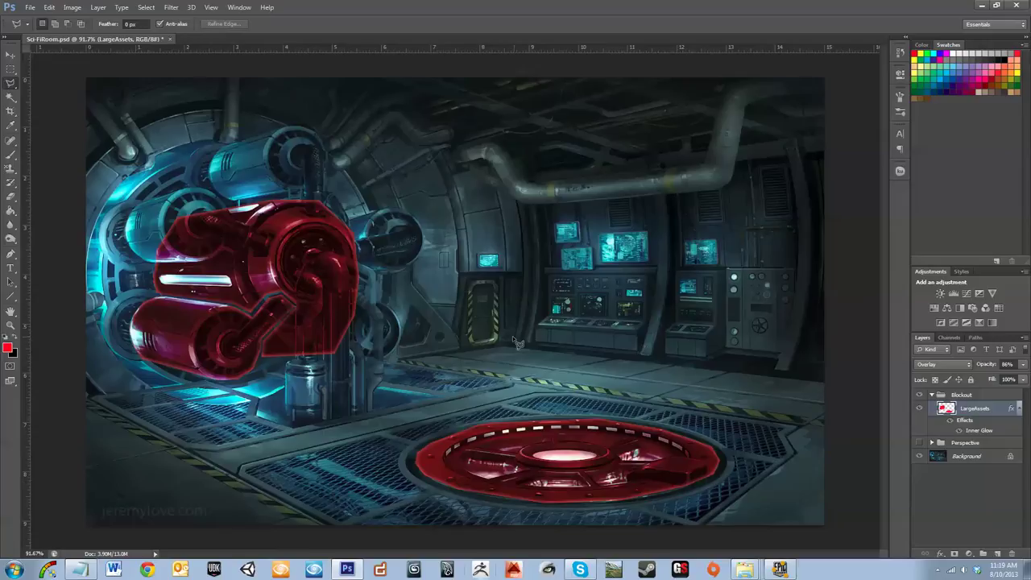
scroll(481, 317, up, 6)
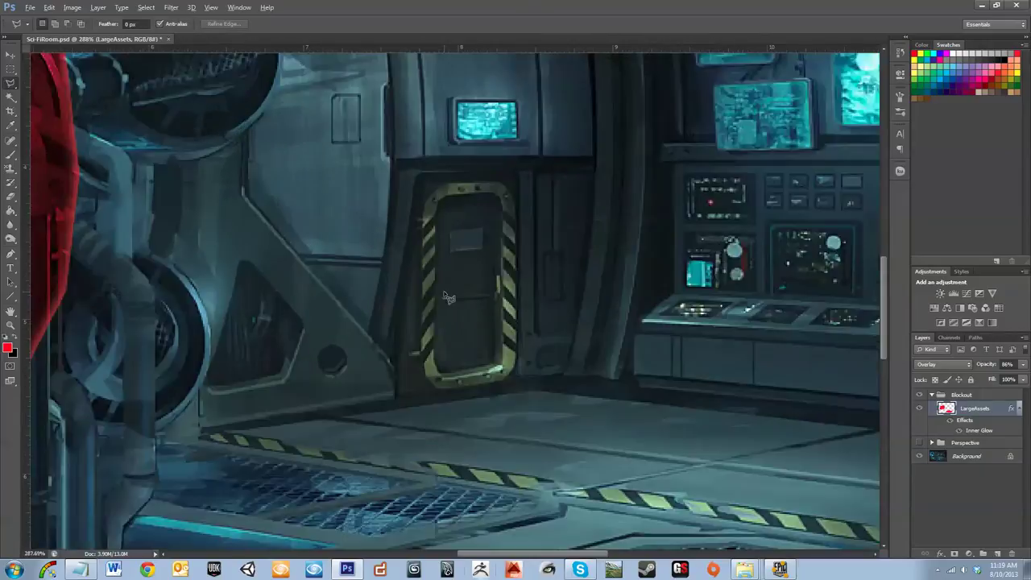
scroll(456, 308, down, 3)
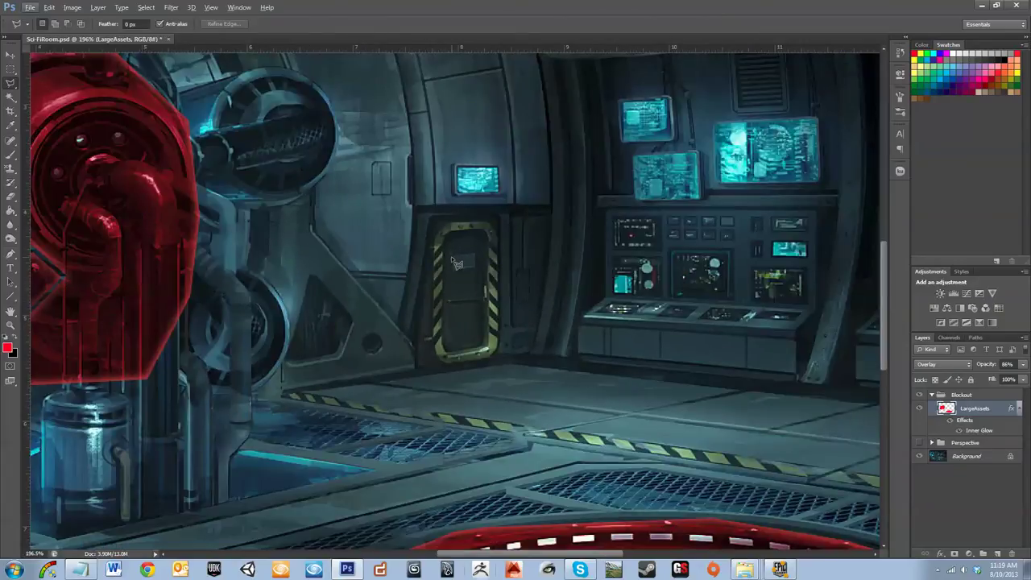
scroll(451, 257, down, 2)
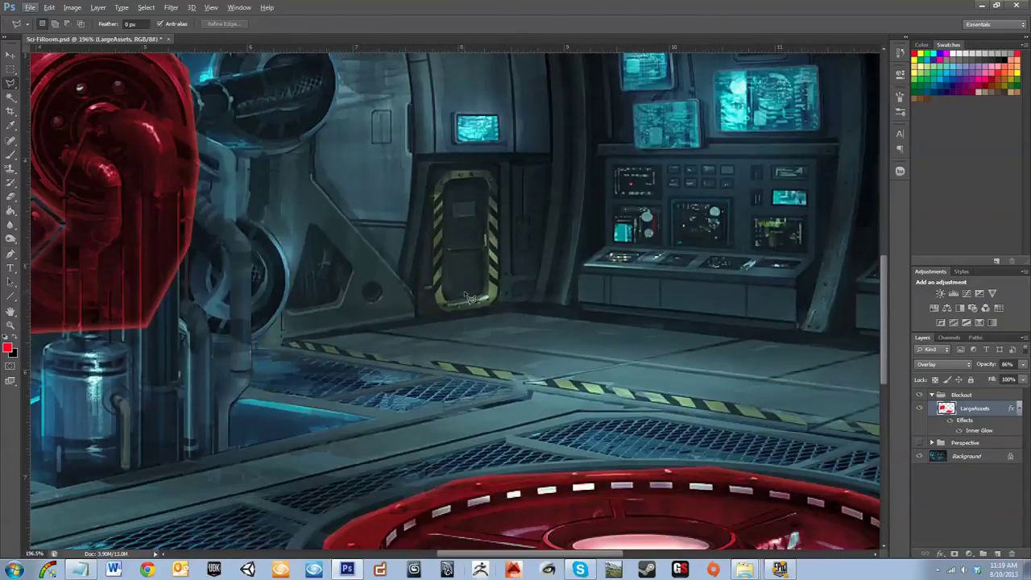
scroll(464, 298, down, 2)
scroll(464, 298, down, 3)
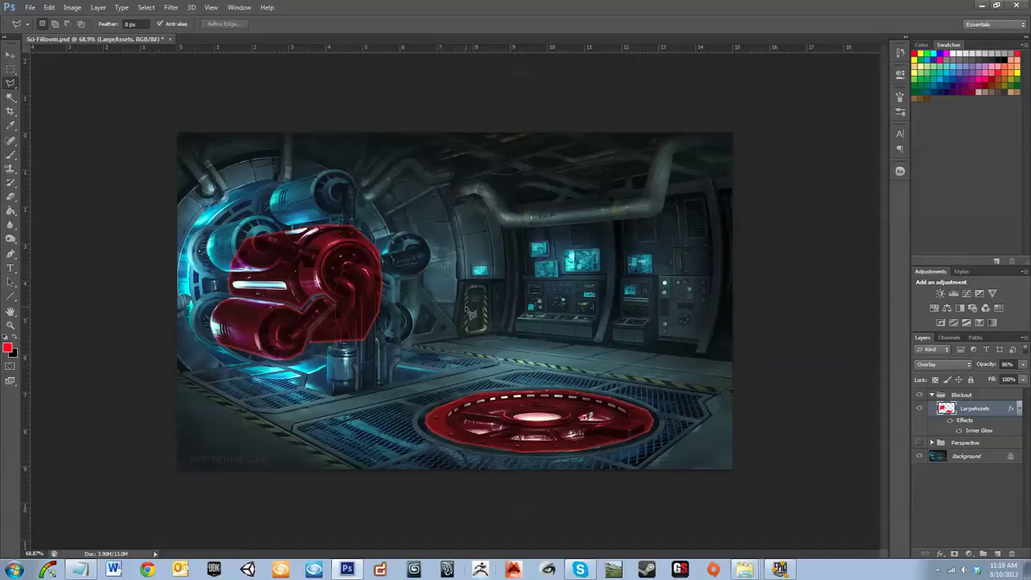
scroll(465, 308, up, 2)
scroll(466, 319, down, 2)
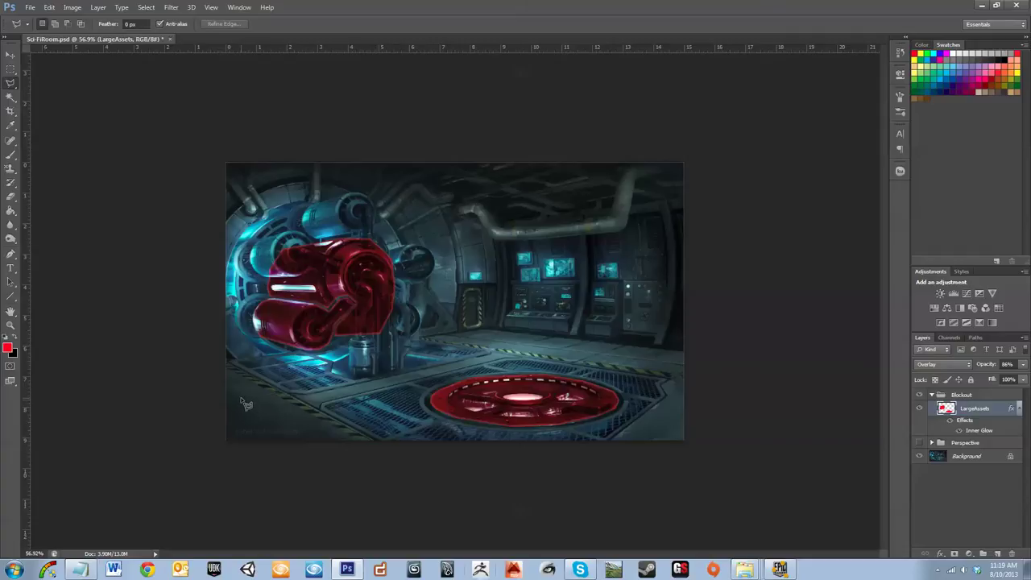
Add a new layer above LargeAssets and name it DetailObjects
click(999, 553)
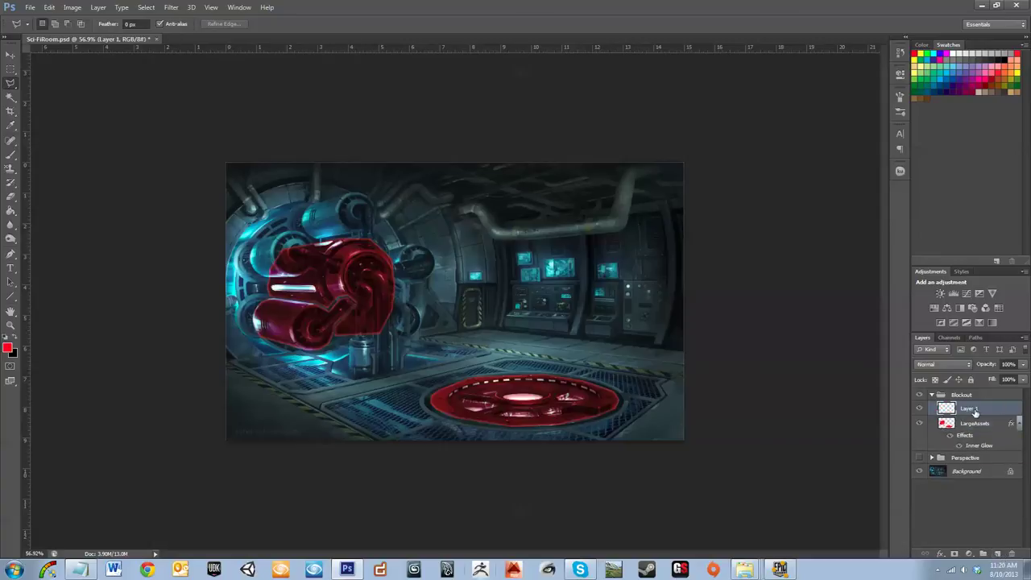
double_click(970, 409)
text(DetailObjects)
key(Return)
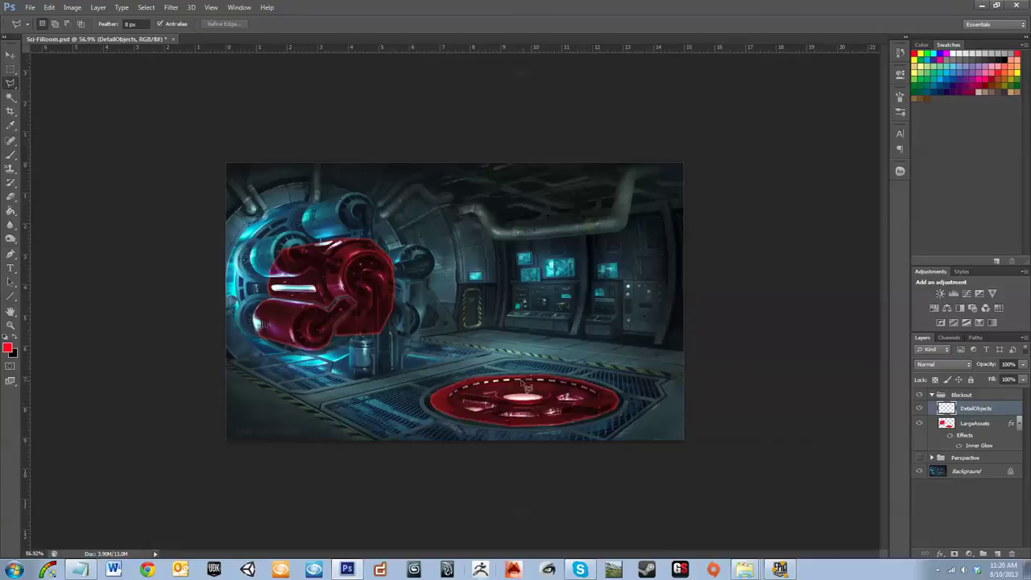
Set the foreground colour to yellow fff600 in the Color Picker
click(10, 348)
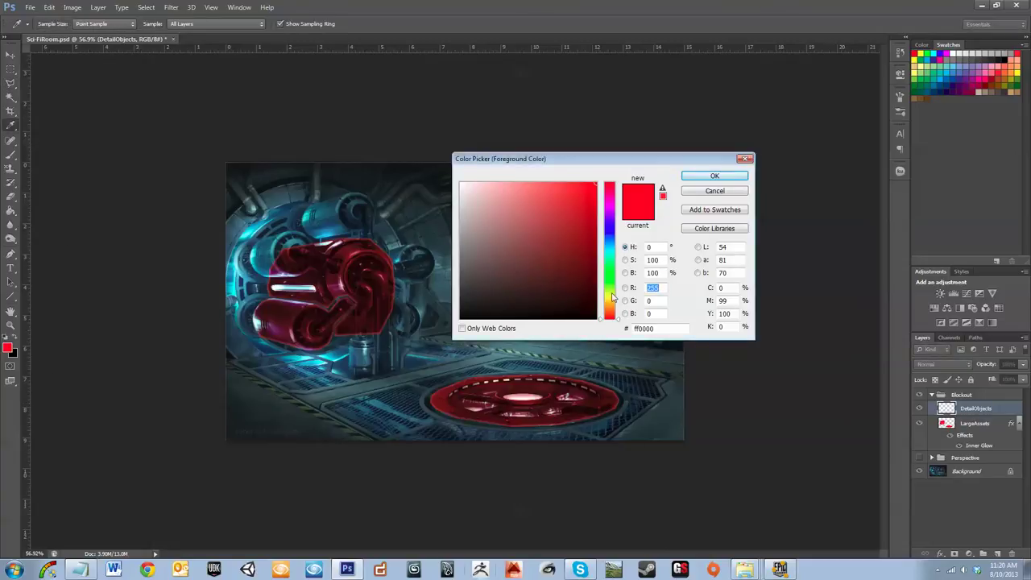
click(612, 297)
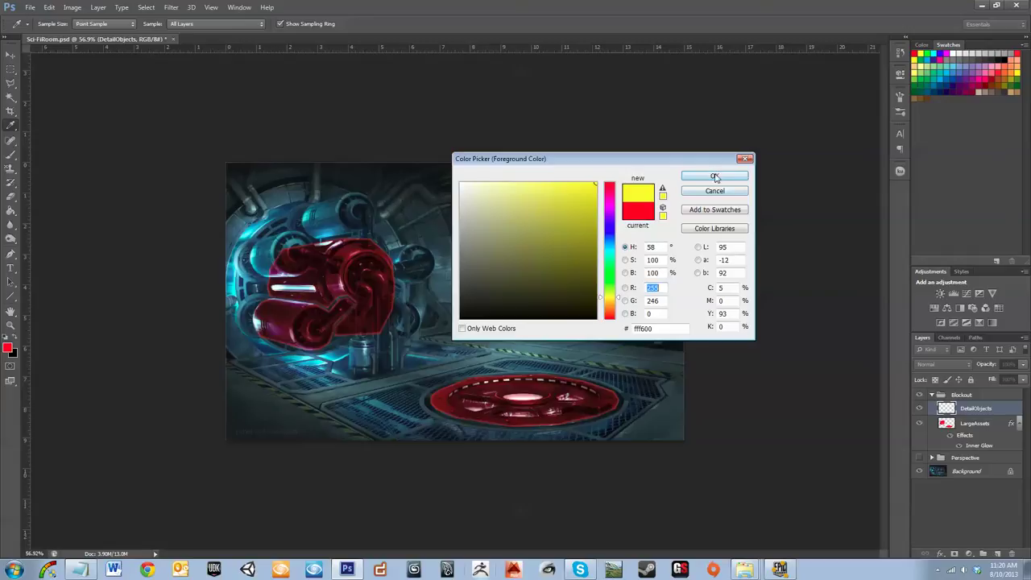
click(715, 177)
Hide the LargeAssets red blockout layer
click(919, 424)
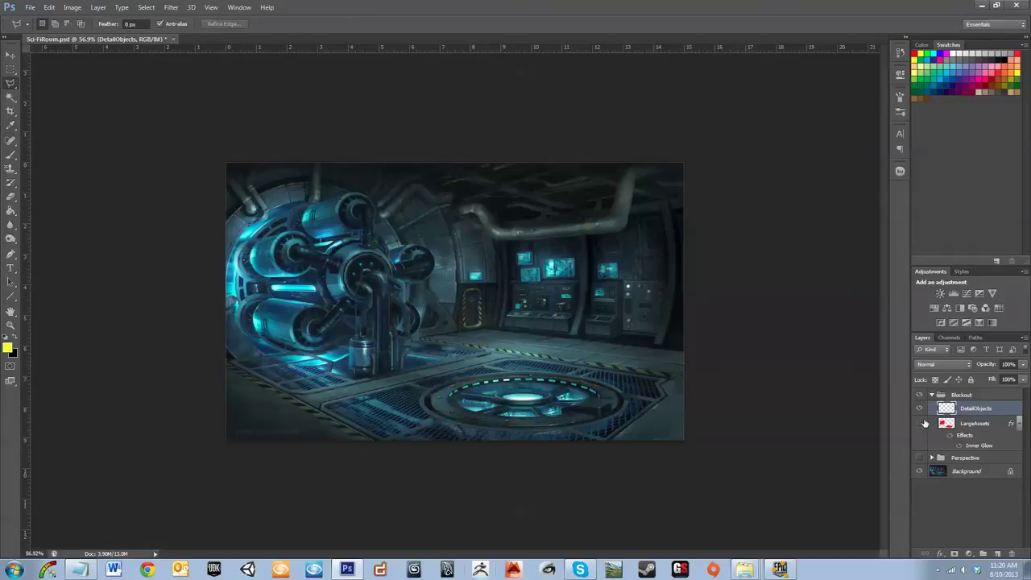
scroll(532, 366, up, 2)
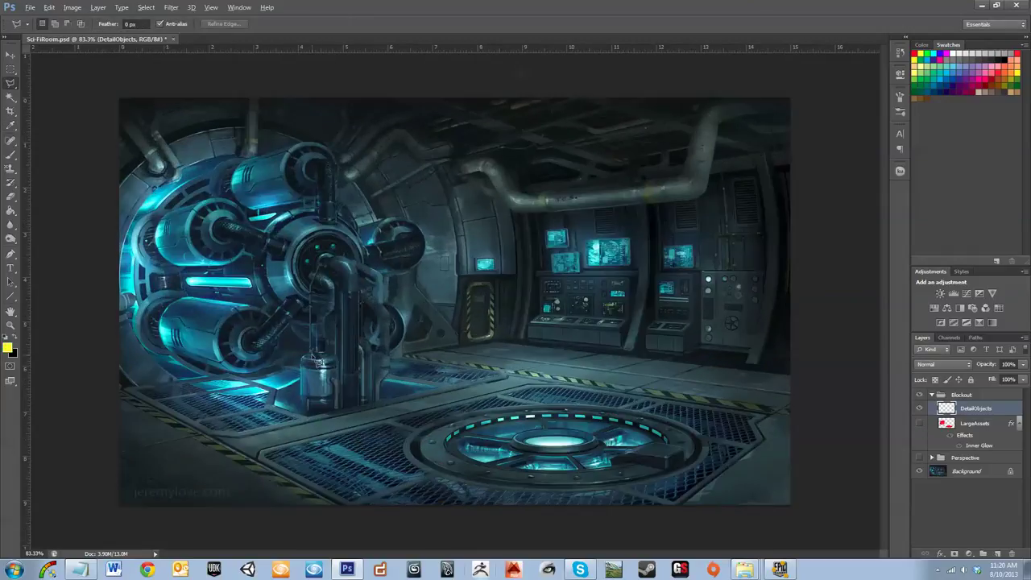
scroll(97, 431, up, 1)
scroll(138, 443, down, 3)
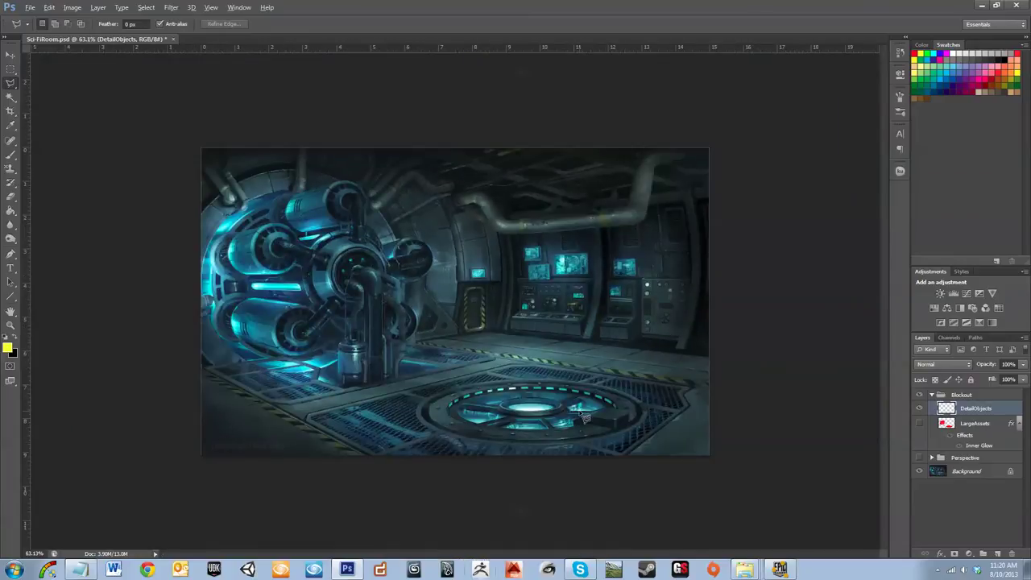
scroll(699, 397, up, 1)
scroll(542, 434, down, 1)
key(alt)
Outline the foreground floor panels with the Polygonal Lasso and fill them with yellow
click(309, 418)
click(290, 414)
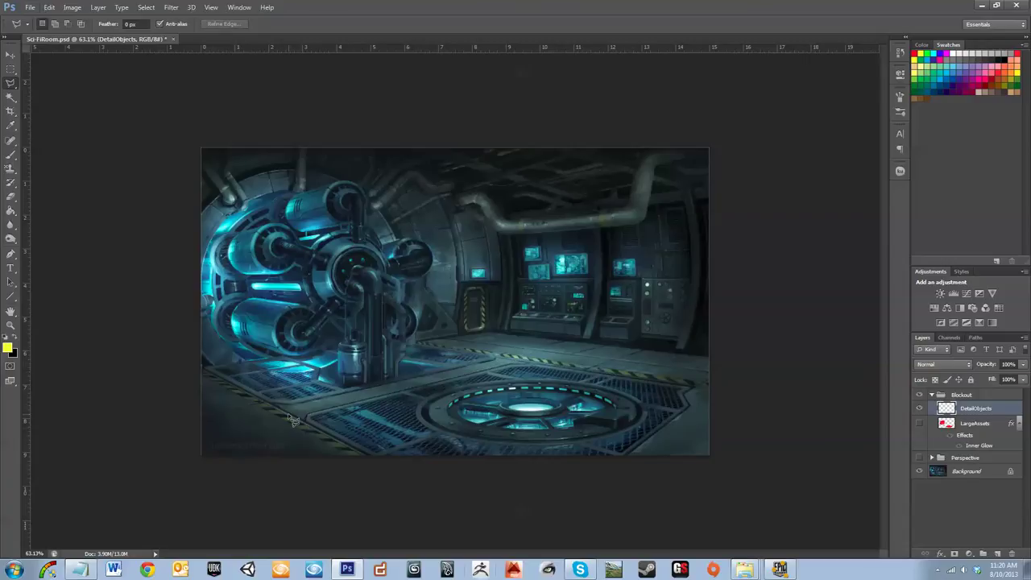
click(525, 360)
click(721, 389)
click(602, 479)
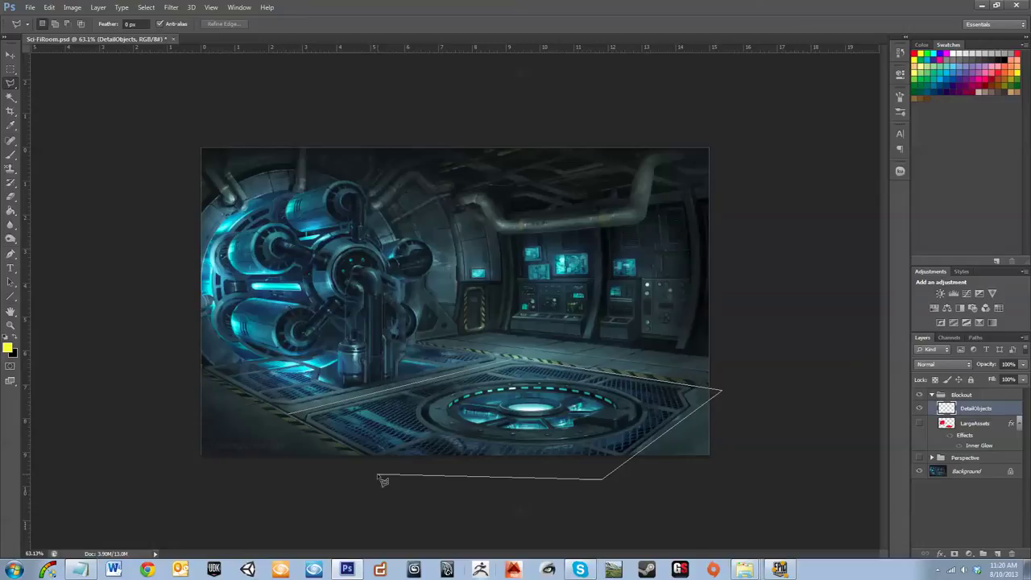
click(378, 476)
click(290, 415)
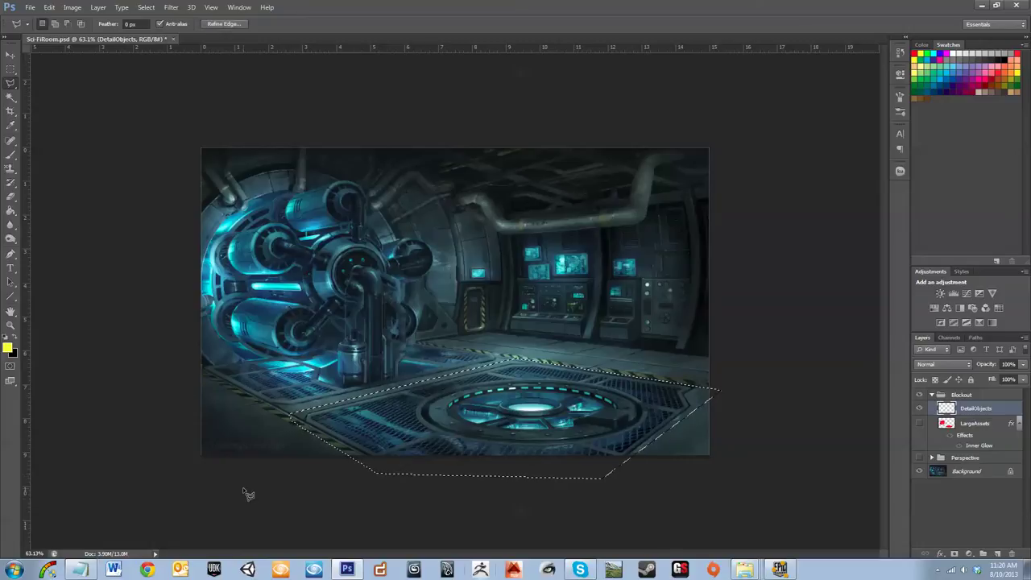
click(10, 210)
click(461, 393)
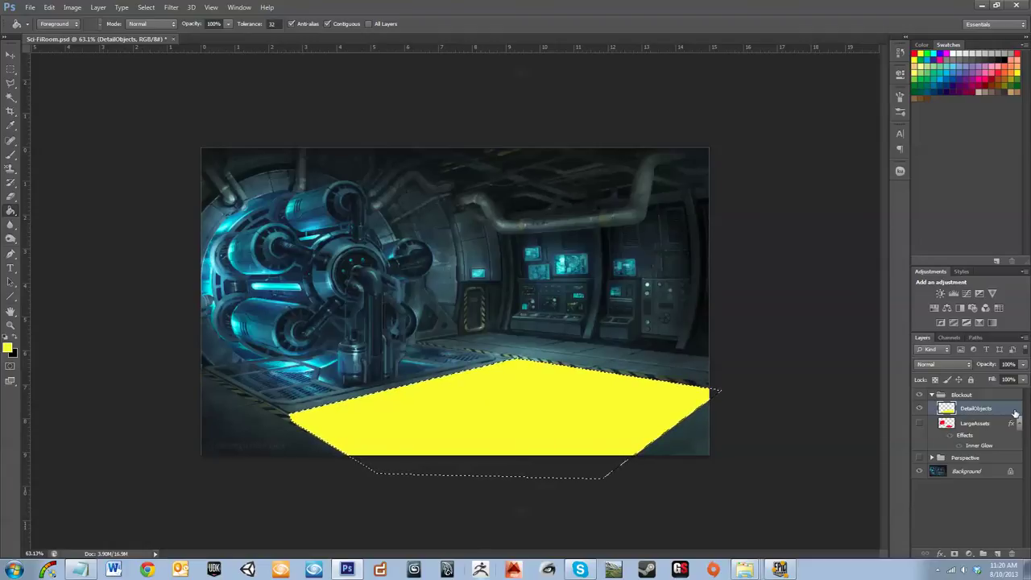
Set DetailObjects to Overlay blend with lowered opacity, then open its Layer Style dialog
click(1022, 364)
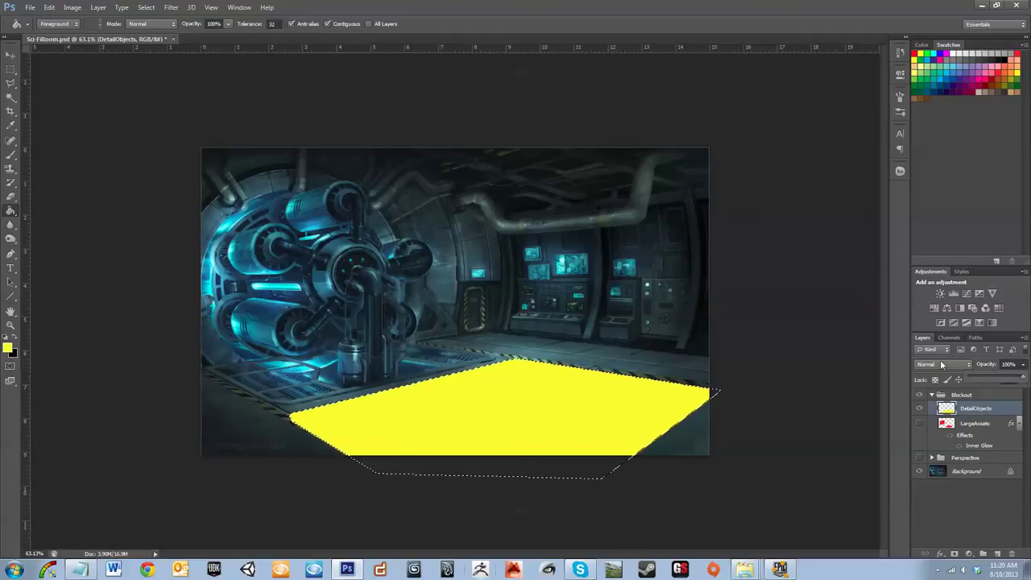
click(939, 361)
click(939, 213)
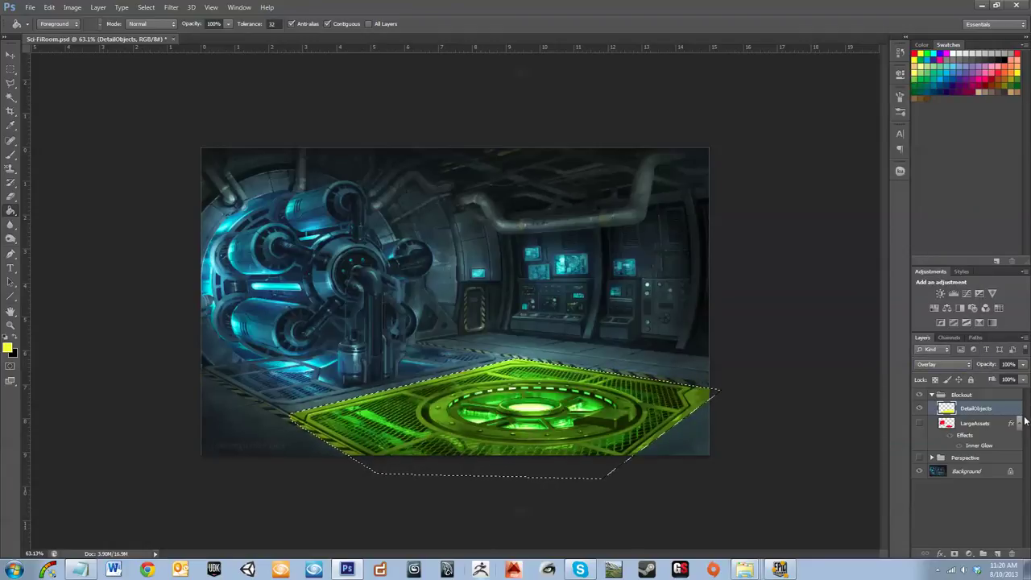
click(1024, 365)
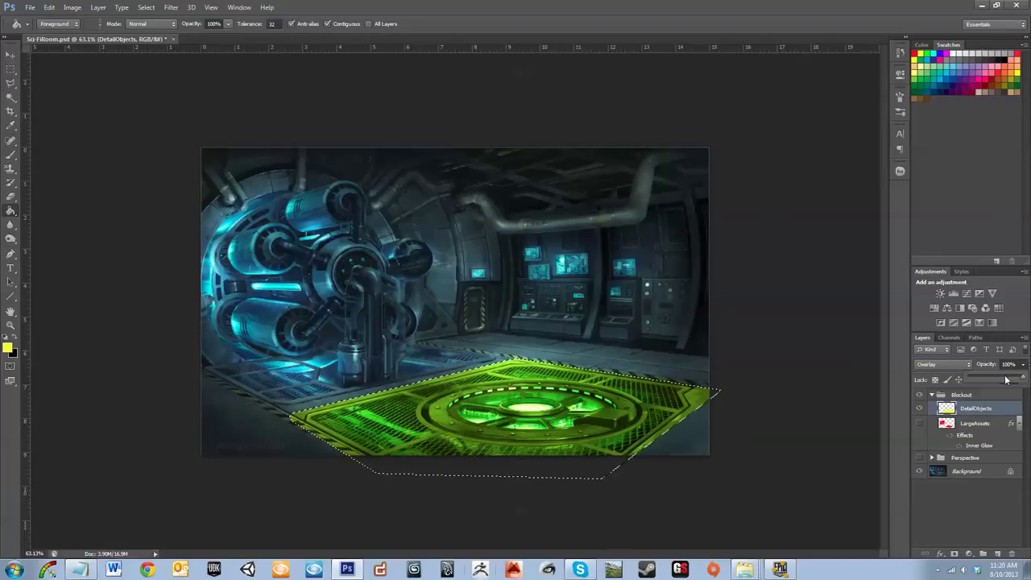
click(1005, 379)
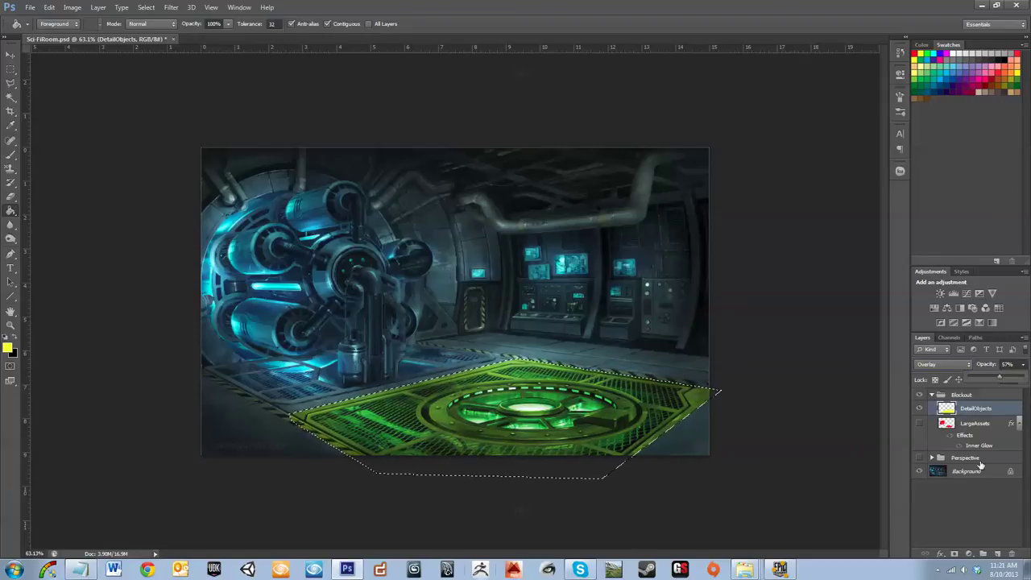
click(981, 516)
double_click(1018, 409)
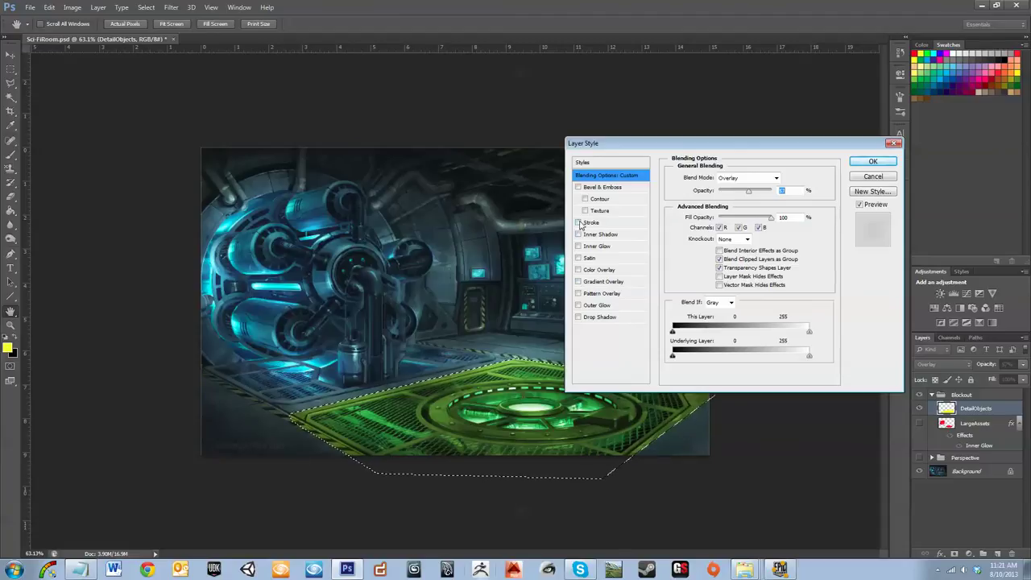
Give DetailObjects a pale yellow Inner Glow at 100% opacity and 32 px size
click(579, 246)
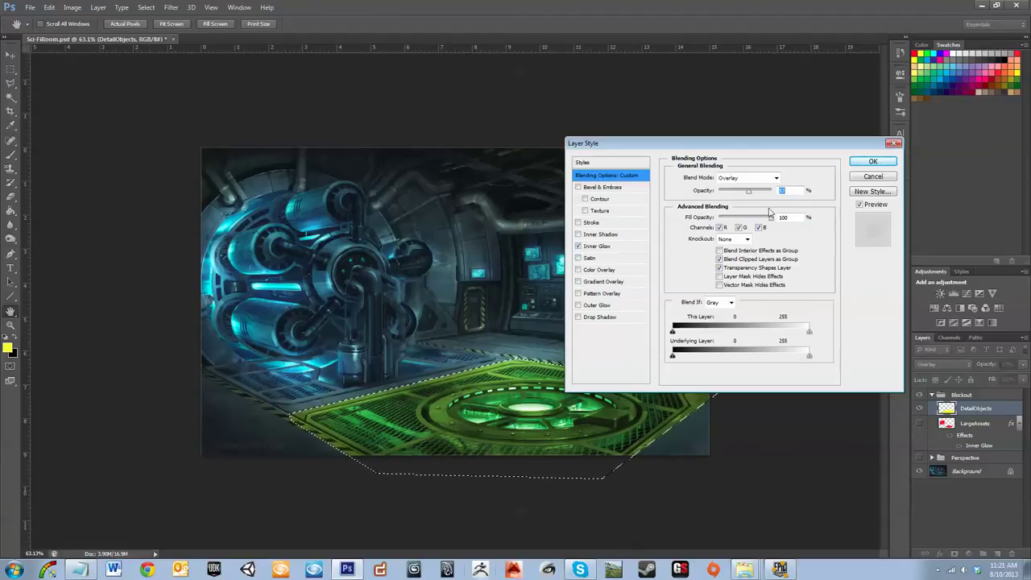
click(595, 246)
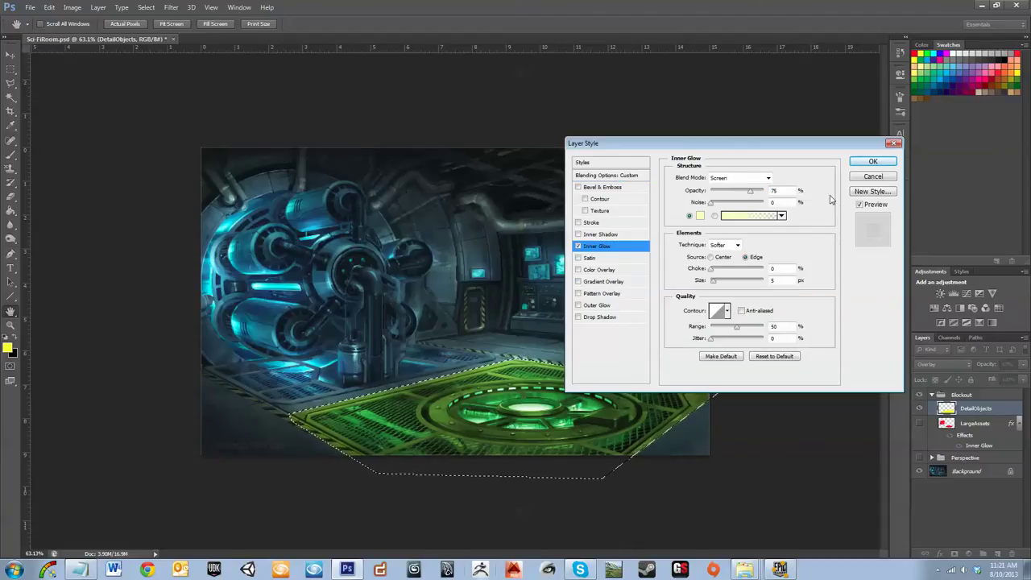
click(702, 216)
mouse_move(610, 296)
mouse_down()
mouse_move(610, 274)
mouse_move(605, 300)
mouse_up()
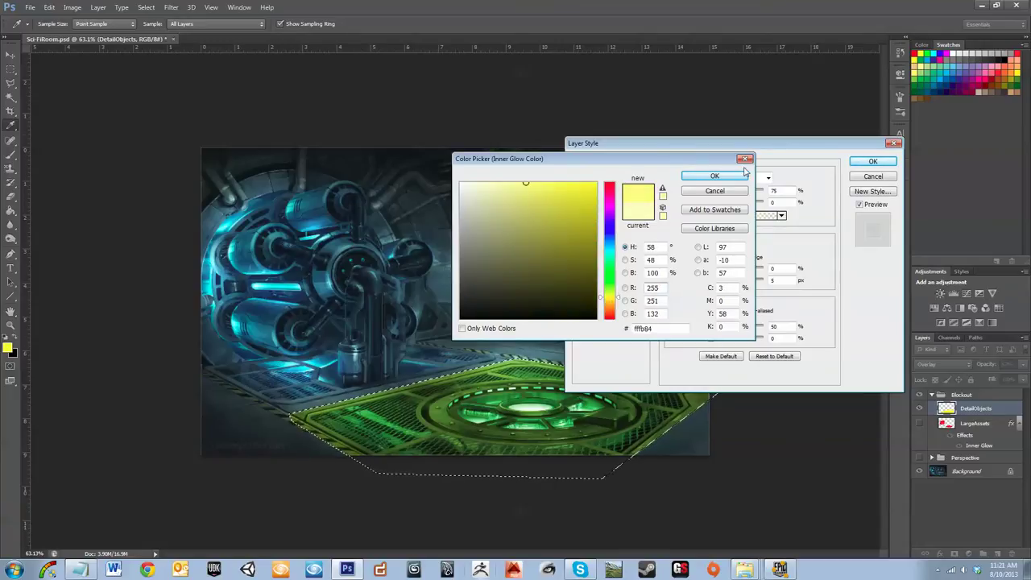
click(715, 176)
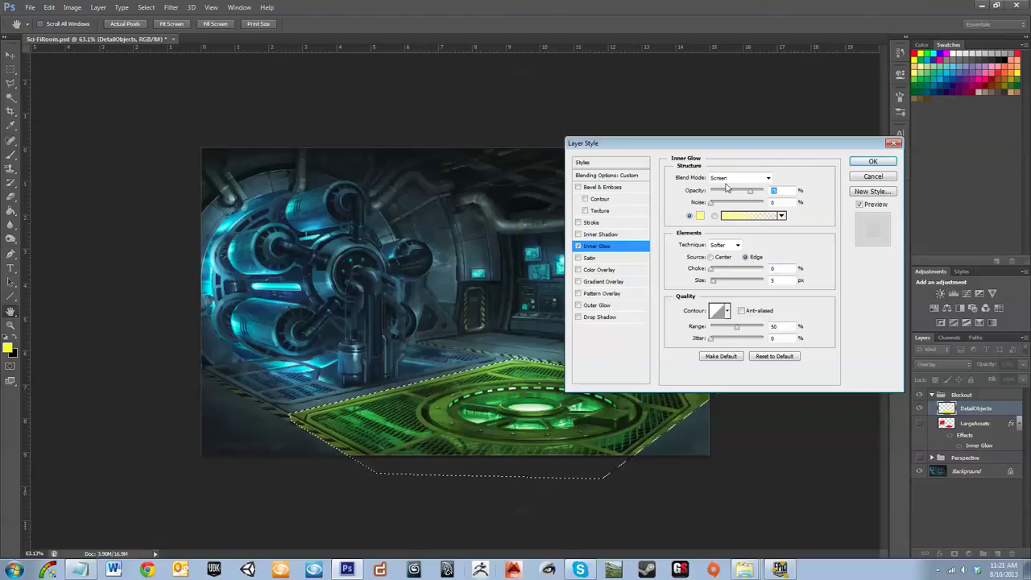
mouse_move(749, 197)
mouse_down()
mouse_move(712, 197)
mouse_move(762, 196)
mouse_up()
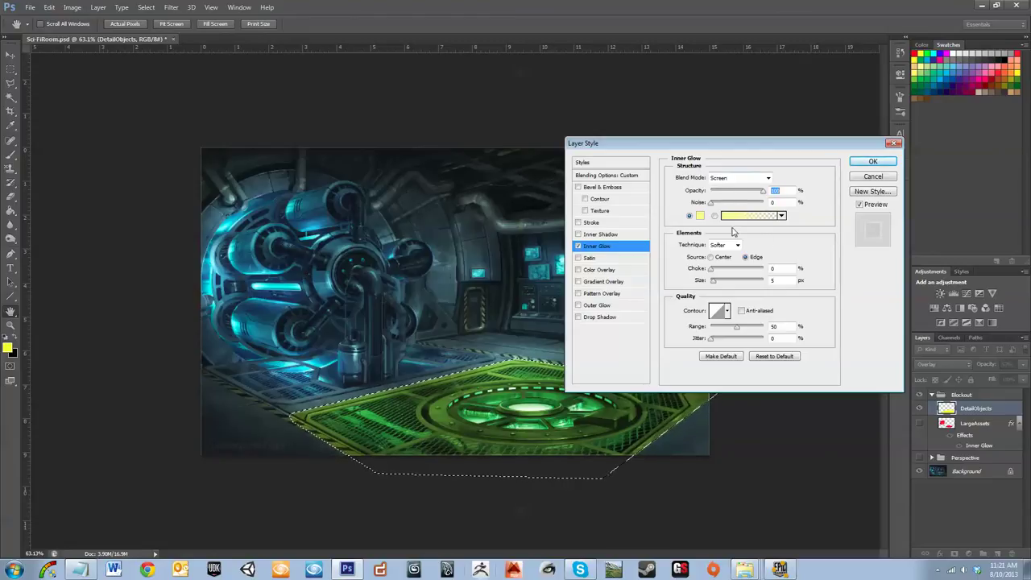
drag(712, 282, 722, 291)
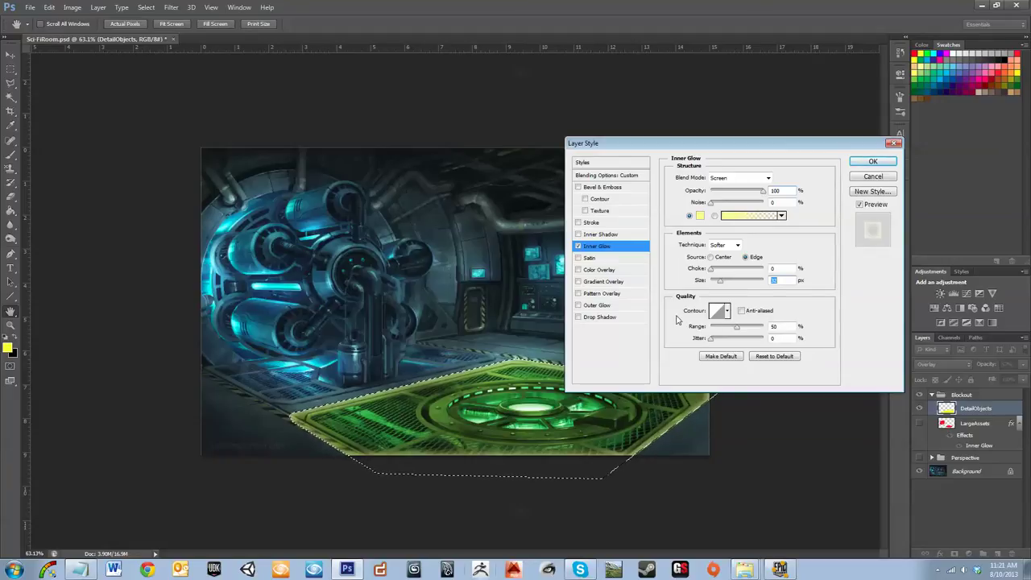
click(699, 216)
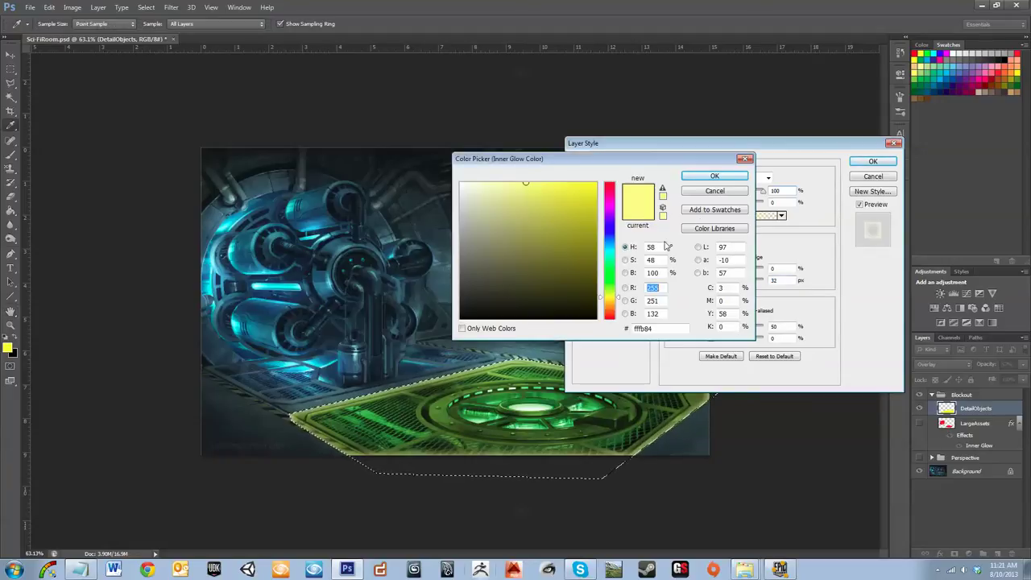
mouse_move(553, 184)
mouse_down()
mouse_move(571, 166)
mouse_move(529, 162)
mouse_move(550, 167)
mouse_up()
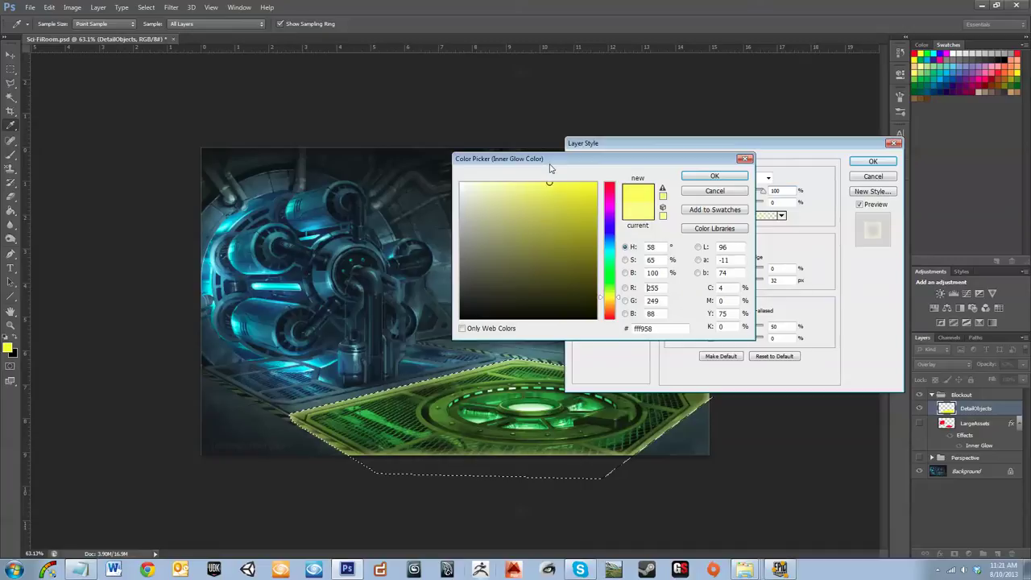
click(714, 176)
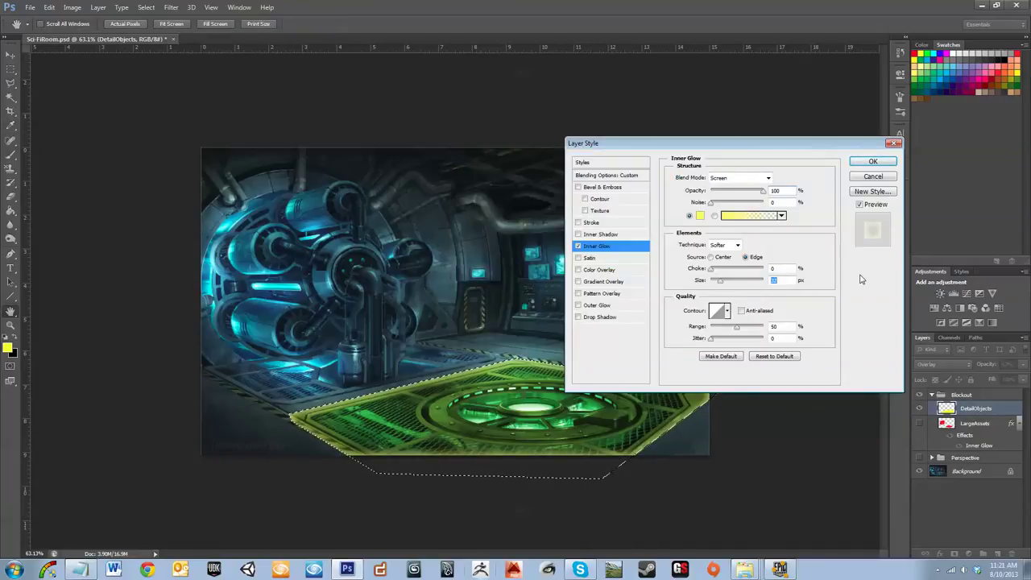
click(873, 163)
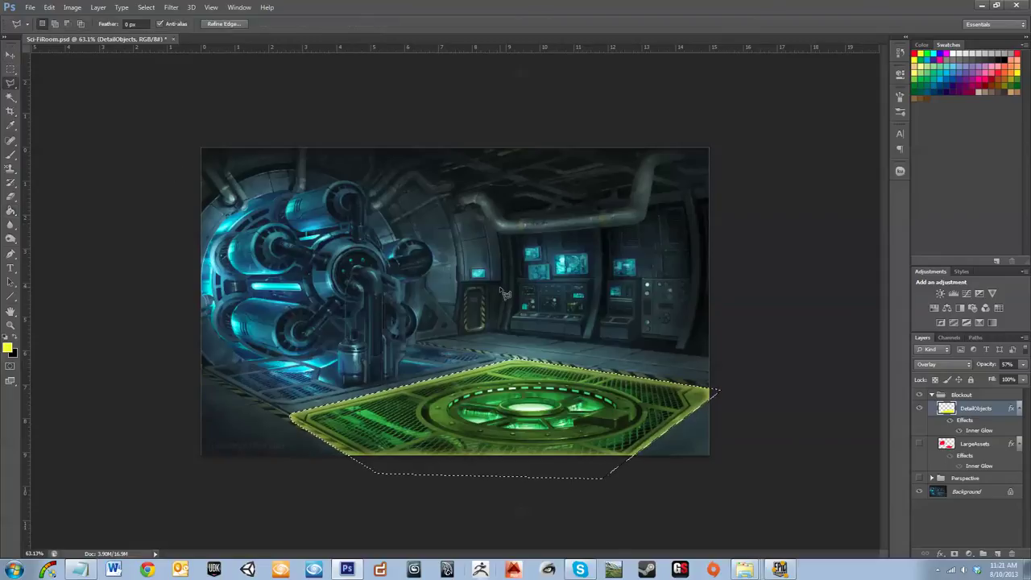
Deselect, then outline the floor panels left of the central platform with the Polygonal Lasso
key(ctrl+d)
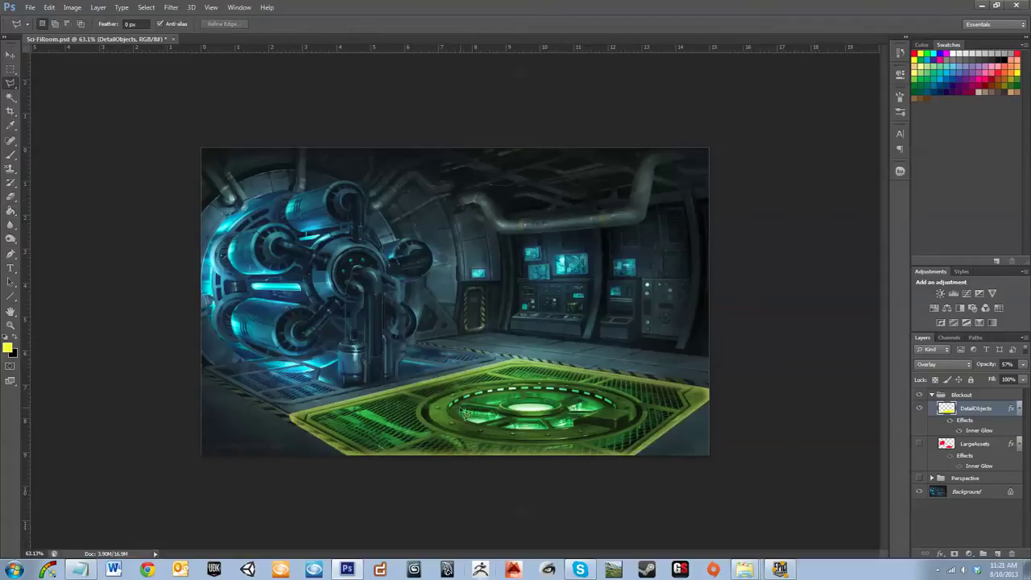
scroll(290, 421, up, 3)
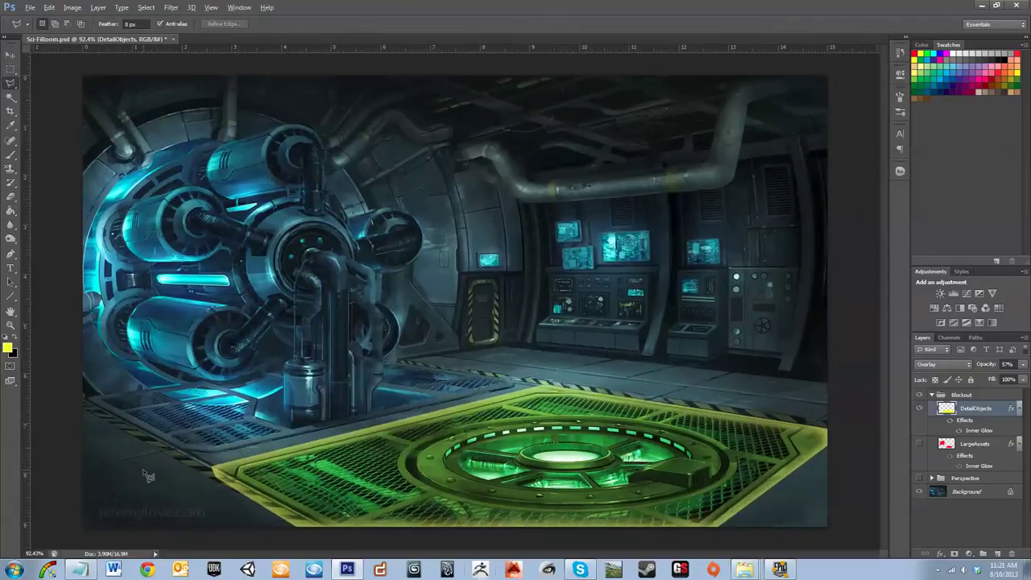
key(alt)
click(89, 405)
click(213, 466)
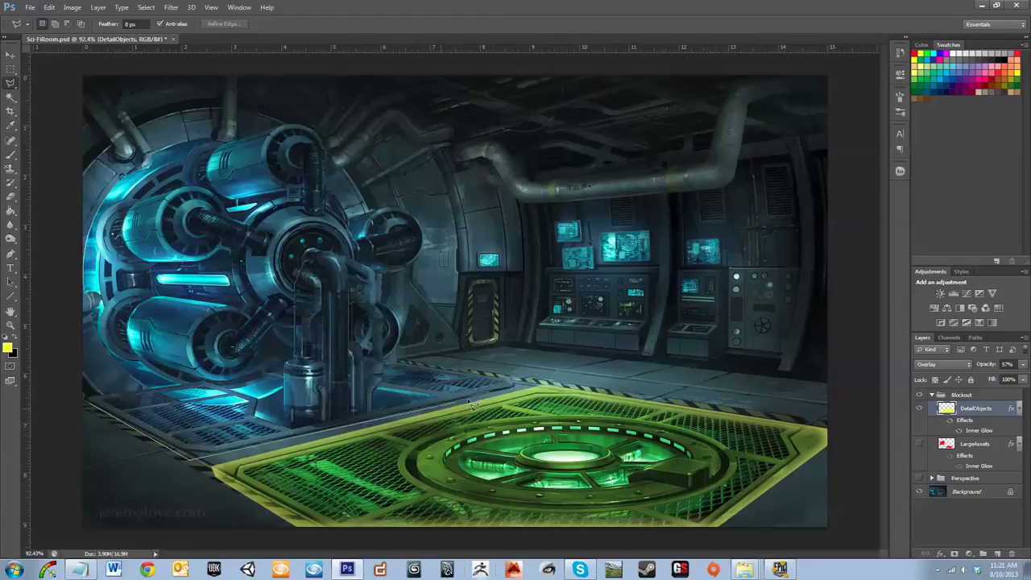
click(534, 388)
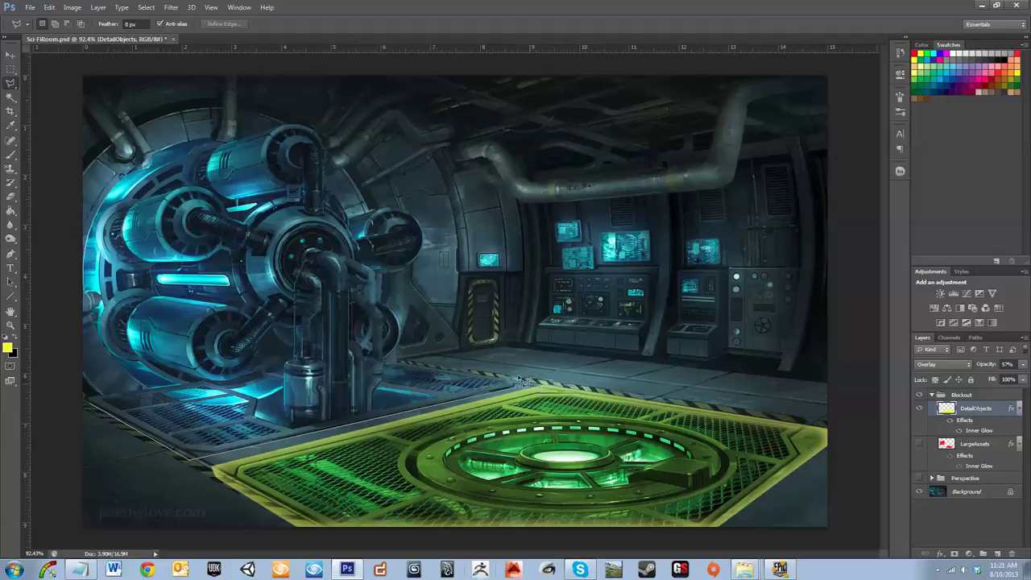
click(386, 364)
click(436, 397)
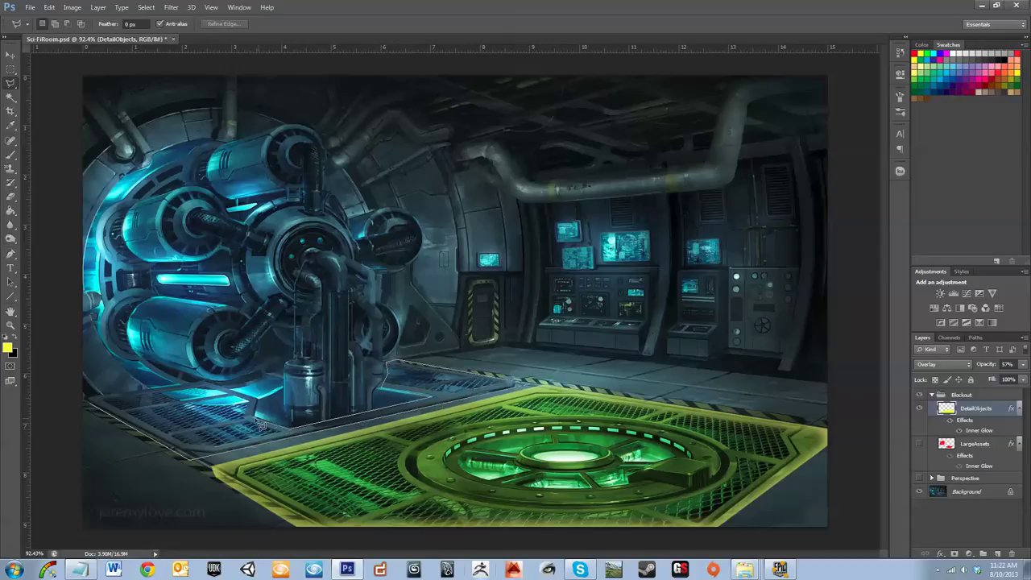
click(205, 385)
click(91, 402)
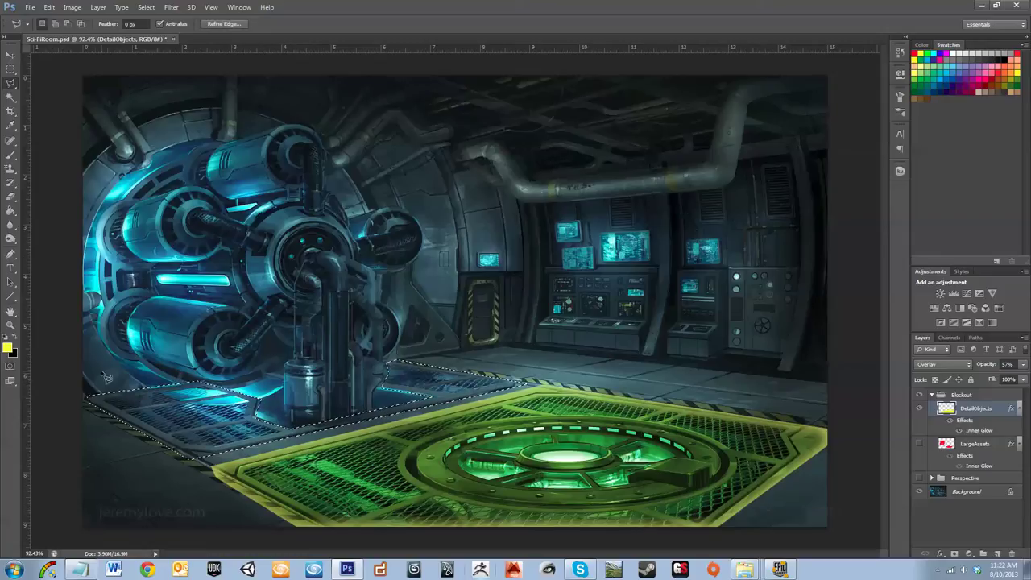
Fill the left floor panels with yellow and deselect
key(g)
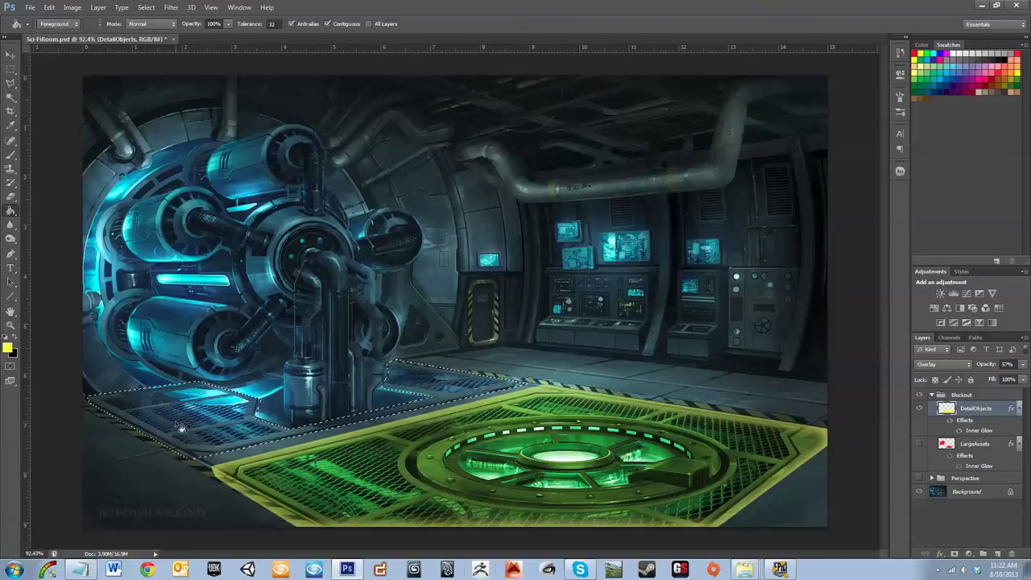
click(179, 433)
key(ctrl+d)
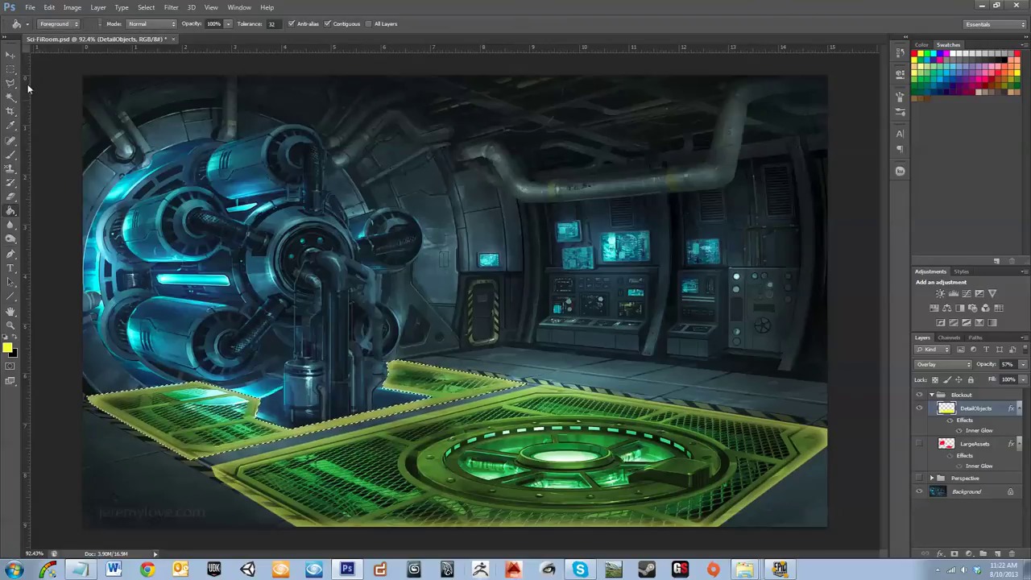
key(l)
click(426, 392)
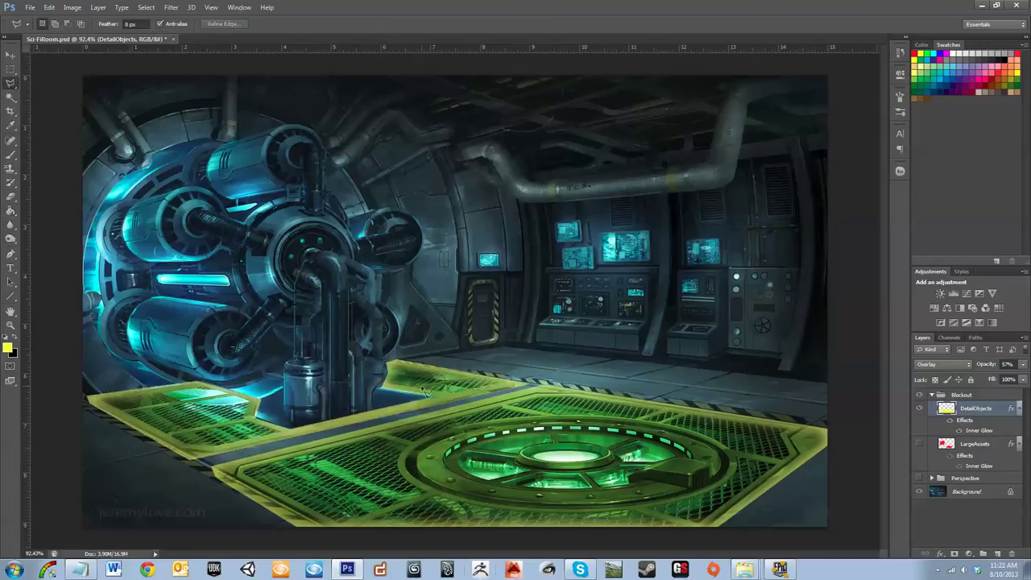
Zoom in, lasso the top-left pipe, and fill it with yellow
scroll(317, 408, down, 3)
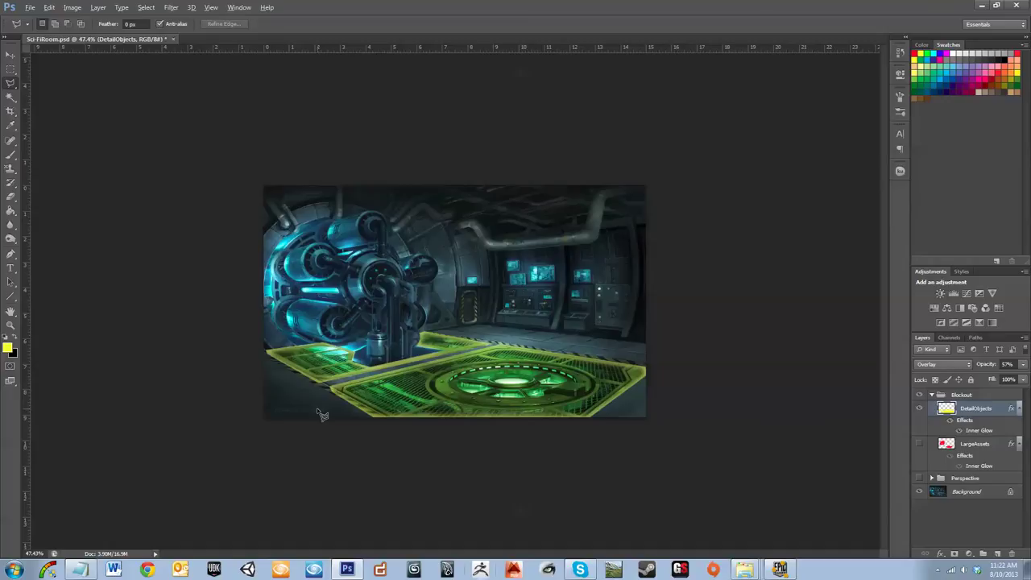
scroll(332, 325, up, 3)
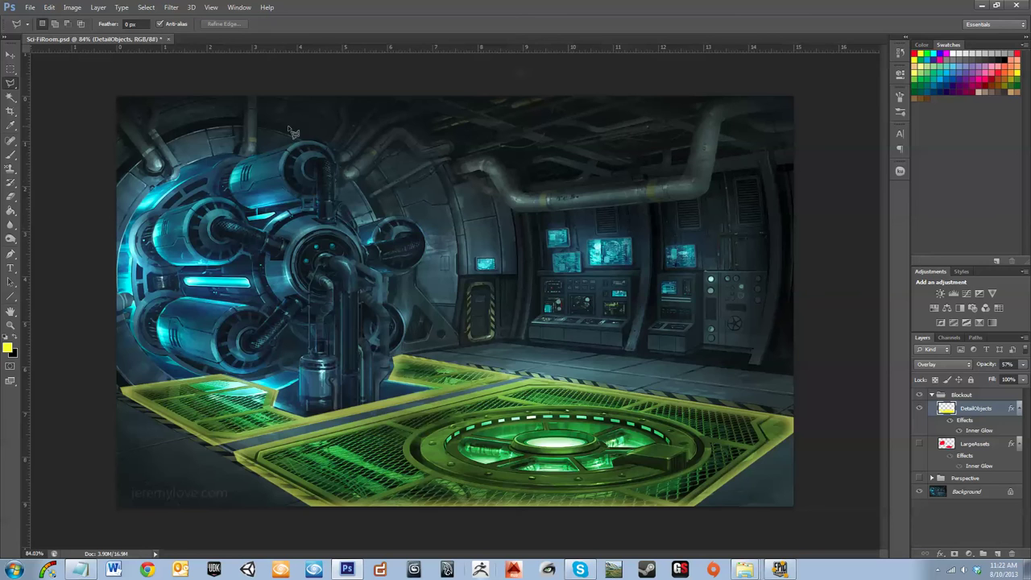
scroll(105, 99, up, 4)
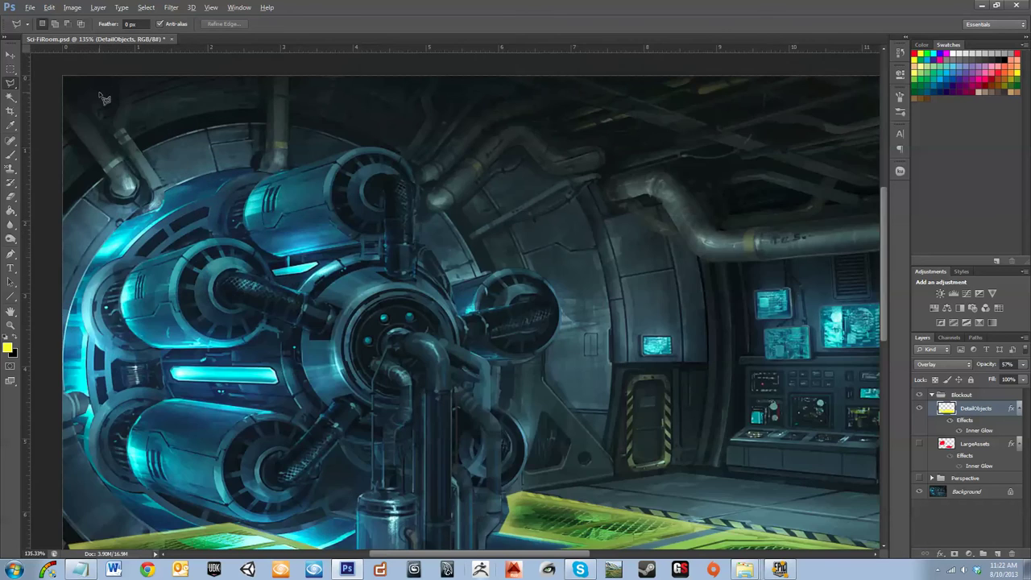
scroll(94, 101, down, 2)
scroll(95, 101, up, 3)
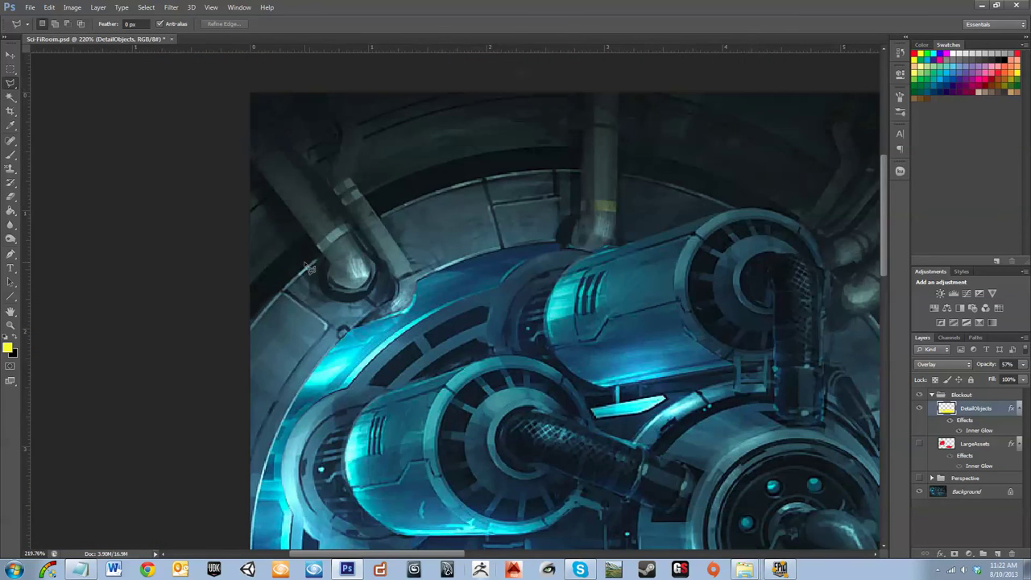
mouse_move(333, 293)
mouse_down()
mouse_move(385, 295)
mouse_move(361, 303)
mouse_move(380, 282)
mouse_move(376, 261)
mouse_move(289, 134)
mouse_move(237, 100)
mouse_move(205, 154)
mouse_move(220, 142)
mouse_move(327, 250)
mouse_move(327, 292)
mouse_up()
click(10, 210)
click(314, 231)
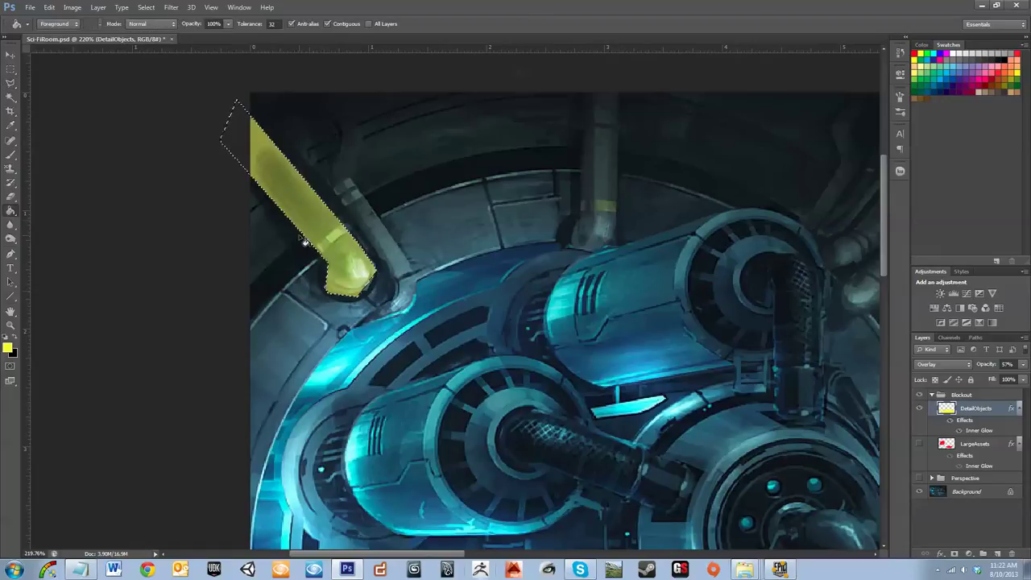
Dismiss the 'No pixels selected' warning after another outline attempt and zoom out
scroll(216, 322, down, 3)
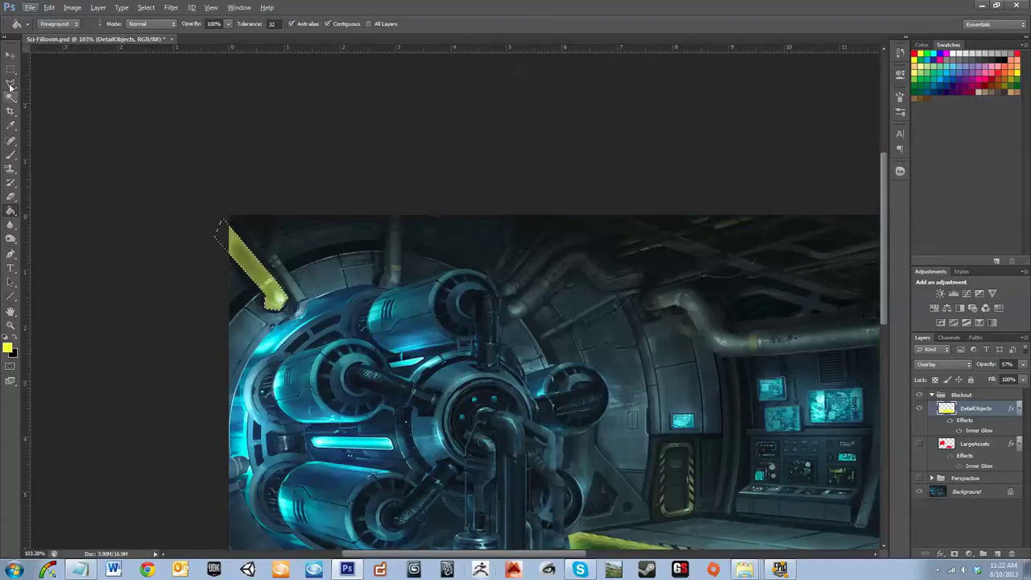
key(l)
mouse_move(123, 155)
mouse_down()
mouse_move(180, 377)
mouse_move(125, 315)
mouse_move(117, 260)
mouse_up()
click(509, 216)
scroll(368, 282, down, 3)
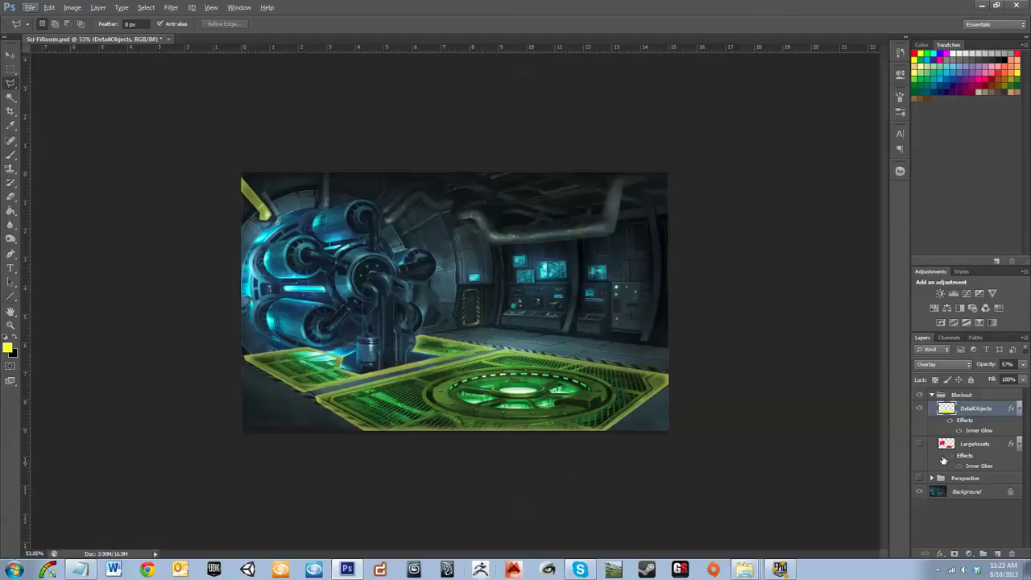
Add a new layer named Nonsense atop the Blockout group and hide DetailObjects
click(998, 553)
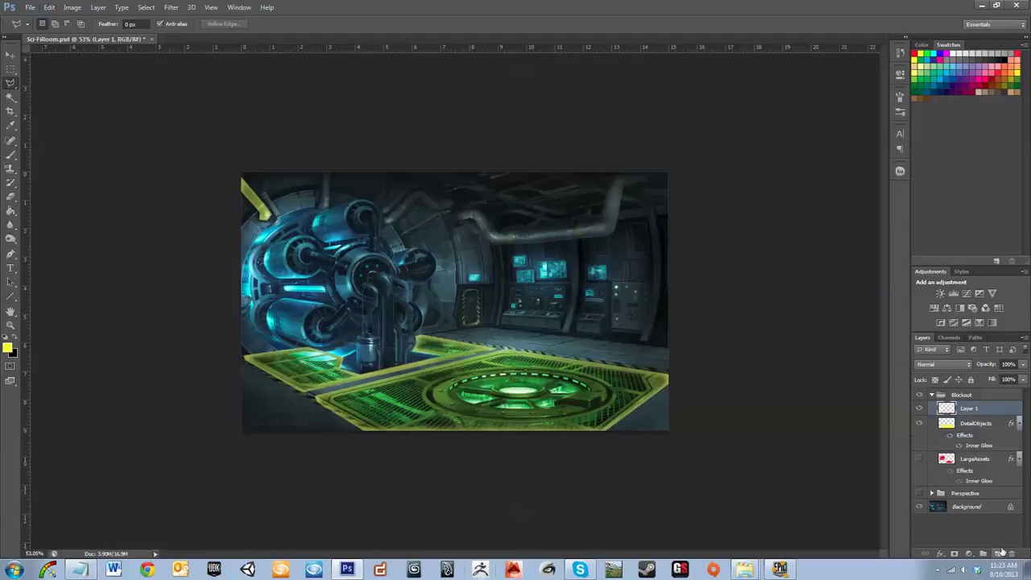
double_click(976, 409)
text(Nensense)
key(Return)
click(919, 423)
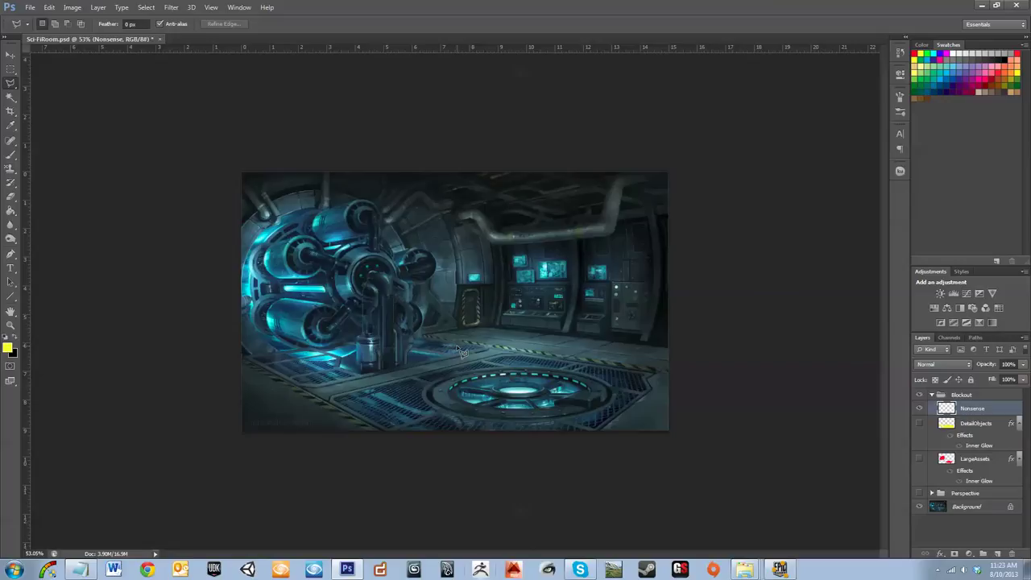
Lasso a selection around the wheel on the right console
scroll(516, 345, up, 5)
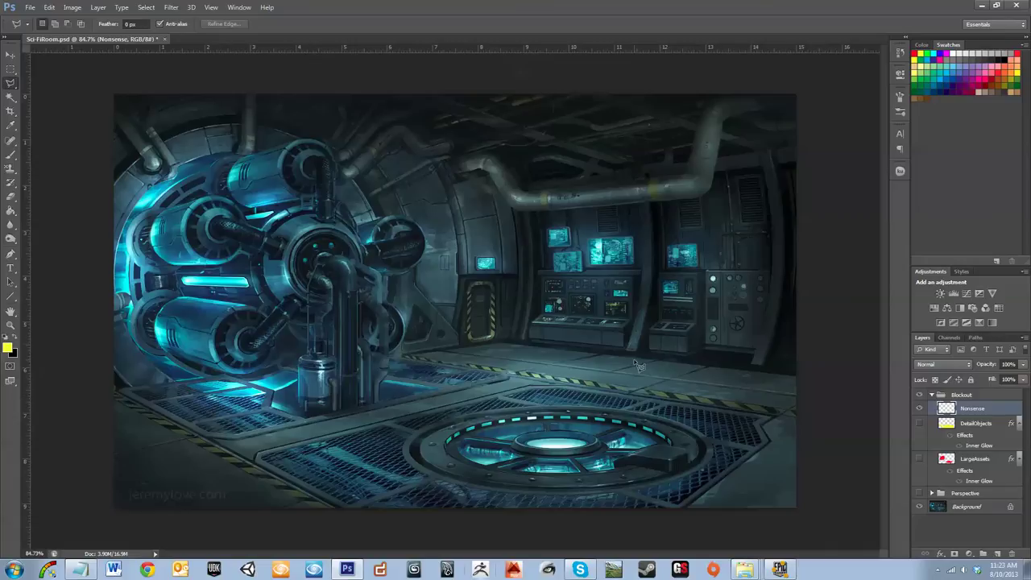
key(ctrl+minus)
scroll(469, 372, up, 3)
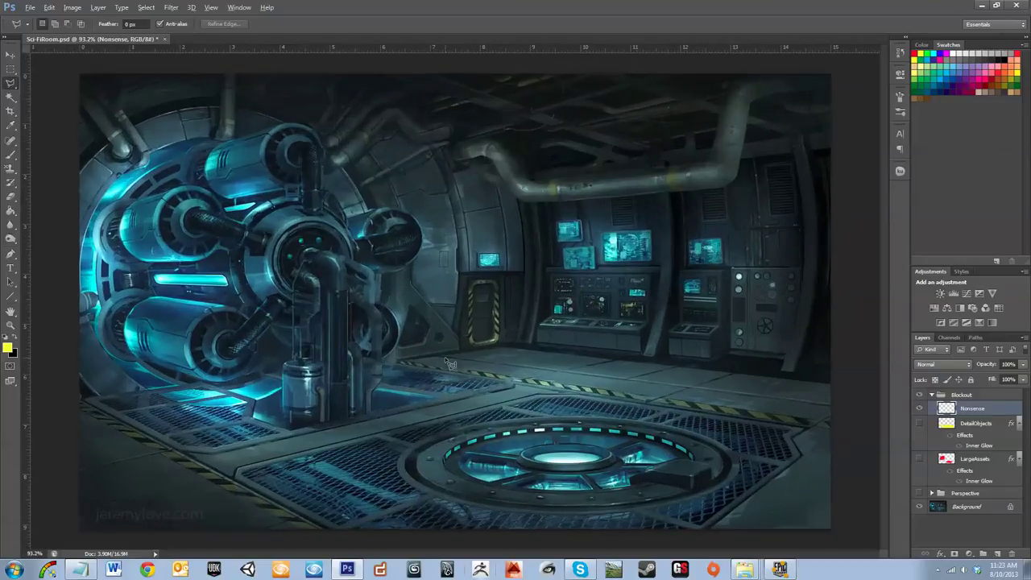
key(ctrl+minus)
scroll(276, 353, up, 2)
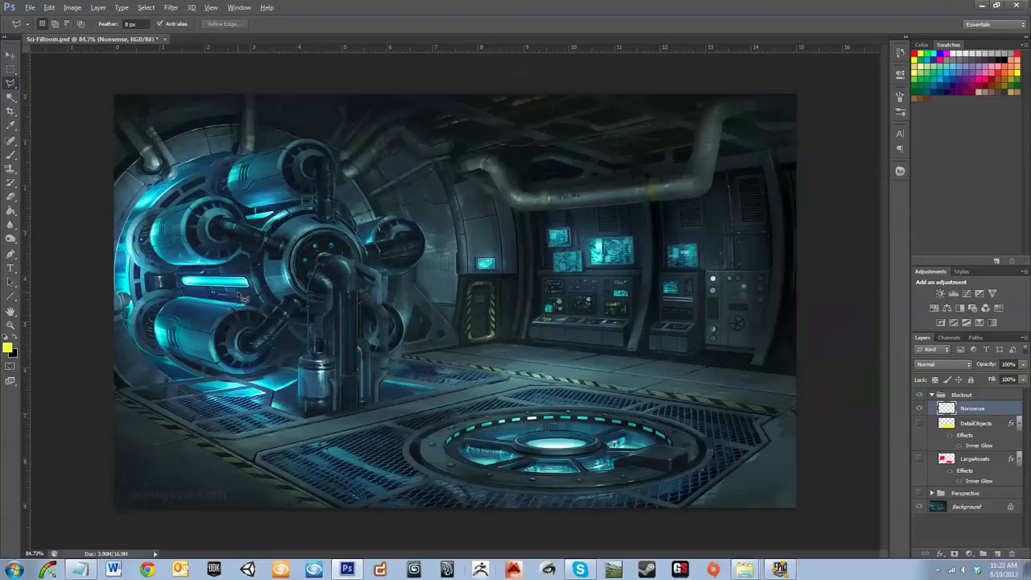
key(ctrl+minus)
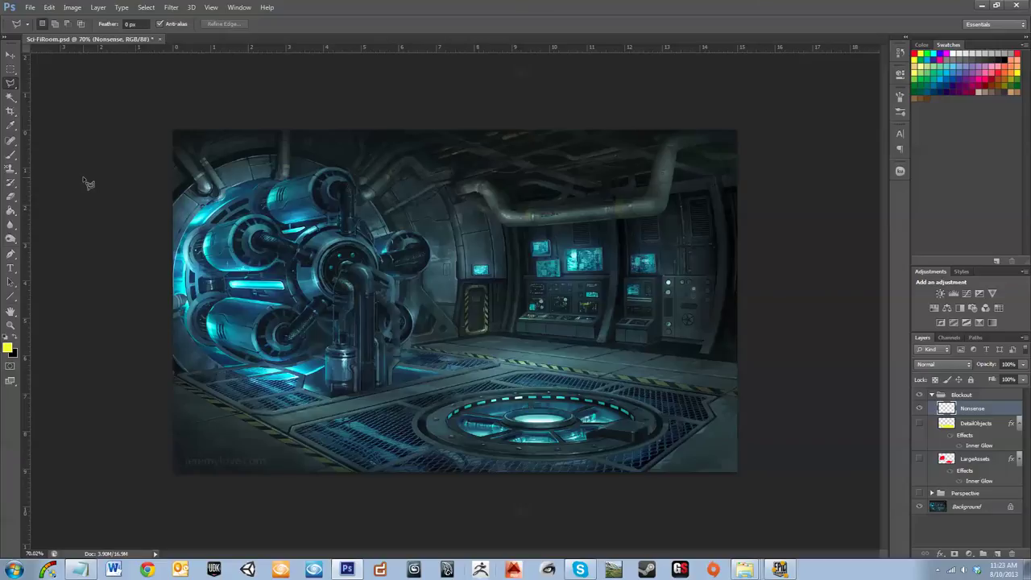
scroll(651, 372, up, 5)
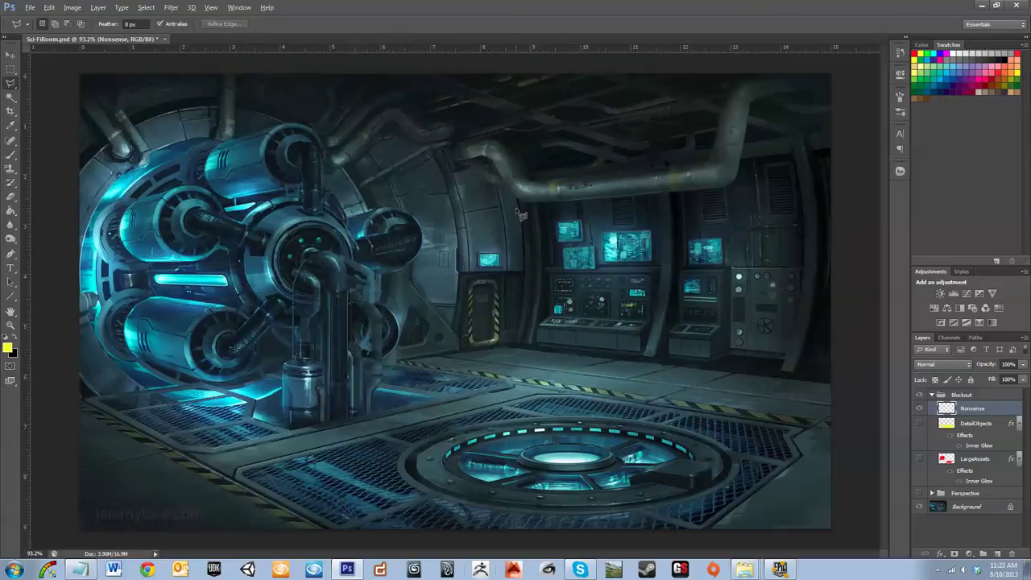
scroll(535, 288, down, 2)
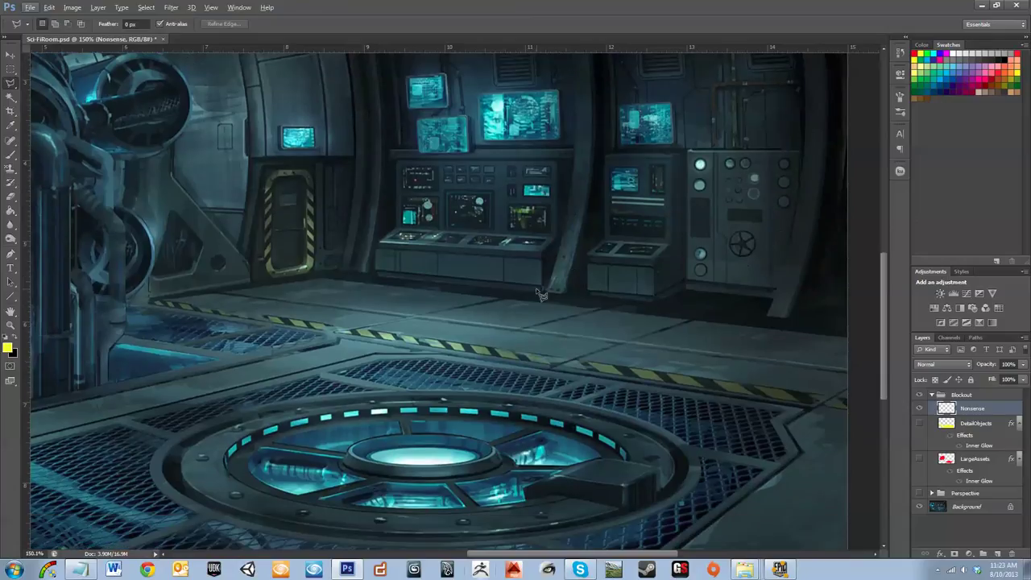
scroll(503, 306, down, 2)
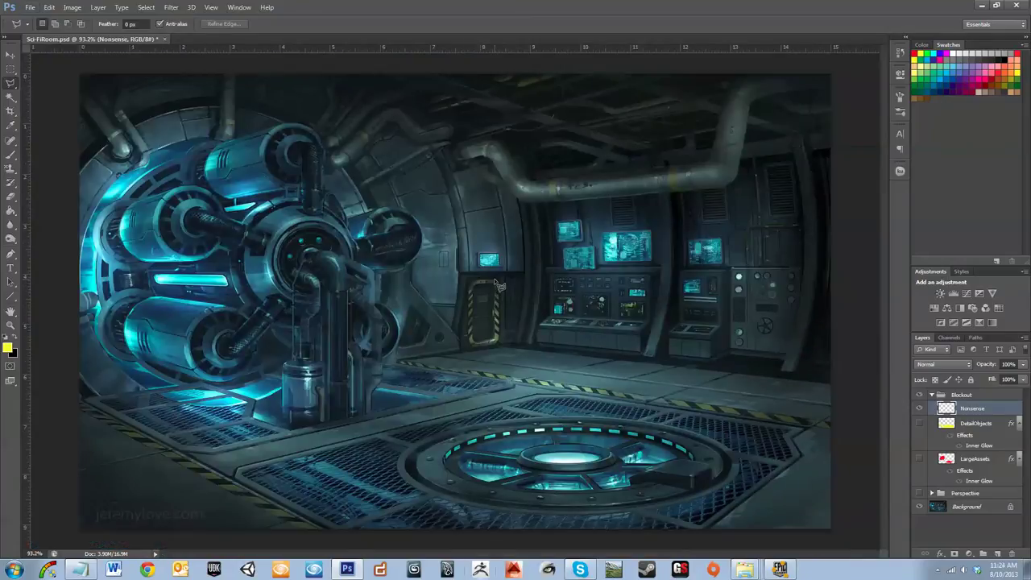
scroll(493, 277, down, 2)
scroll(475, 286, up, 1)
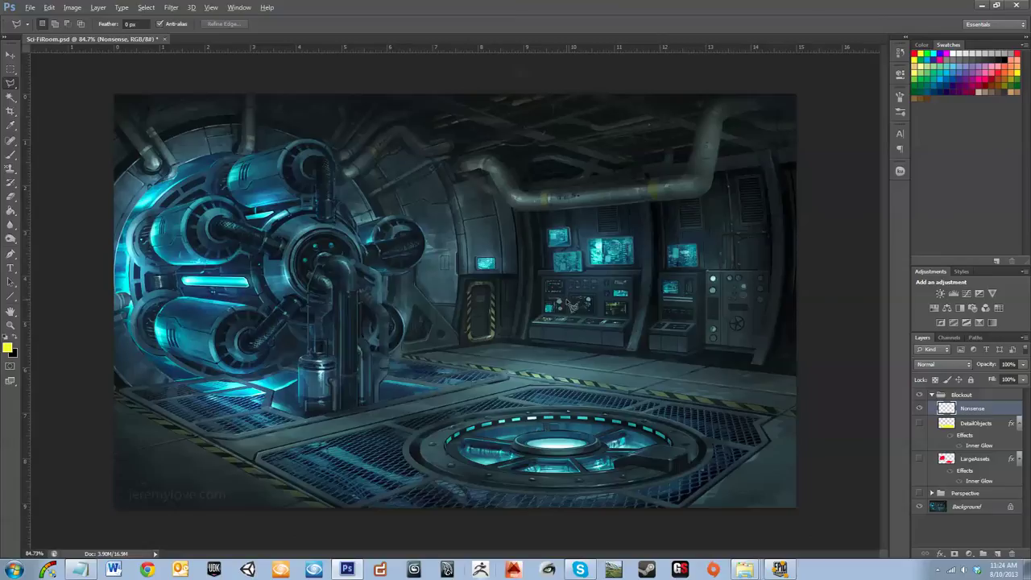
scroll(545, 438, up, 2)
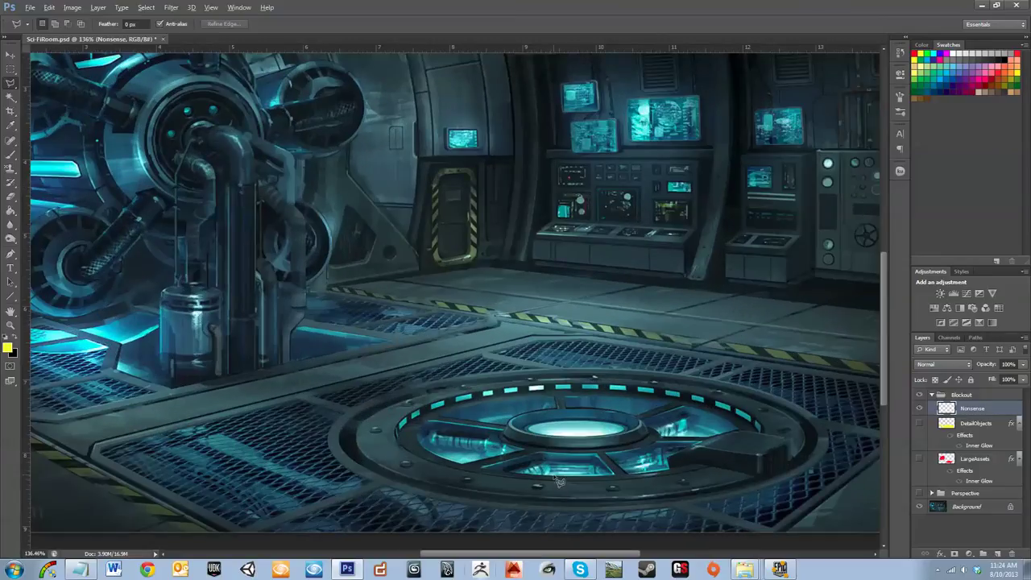
scroll(553, 474, down, 3)
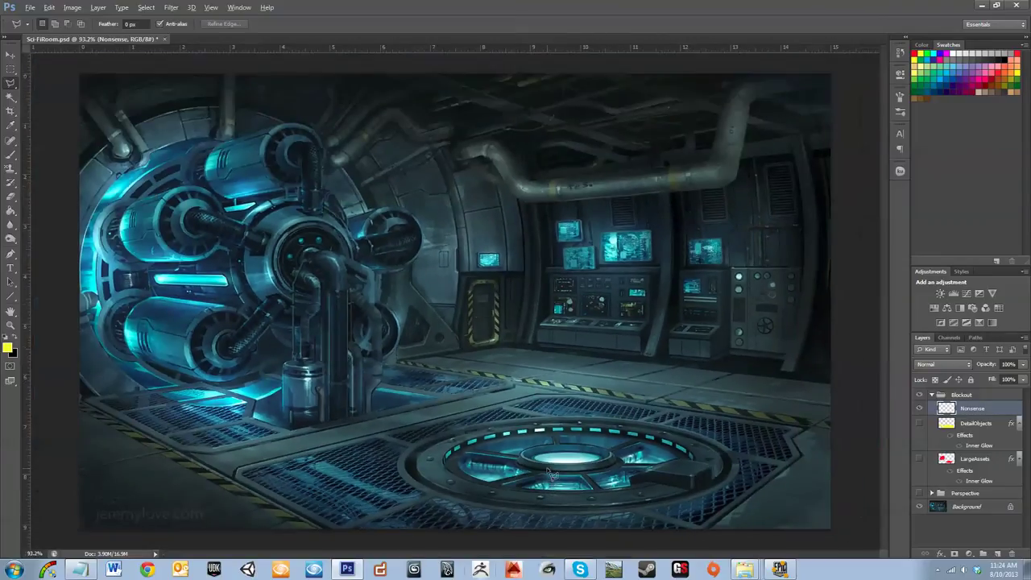
scroll(552, 481, up, 1)
scroll(552, 481, down, 2)
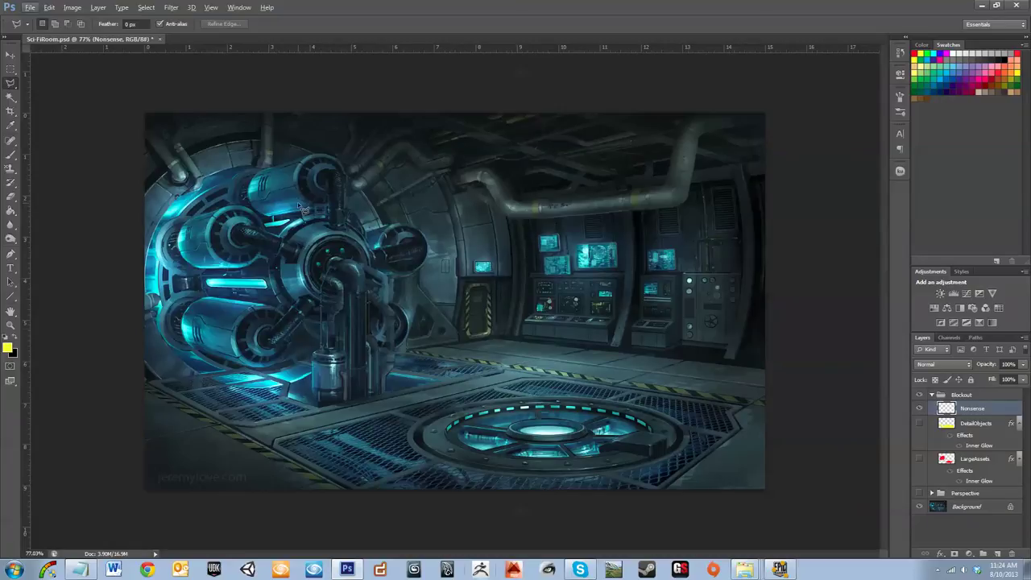
scroll(230, 249, up, 3)
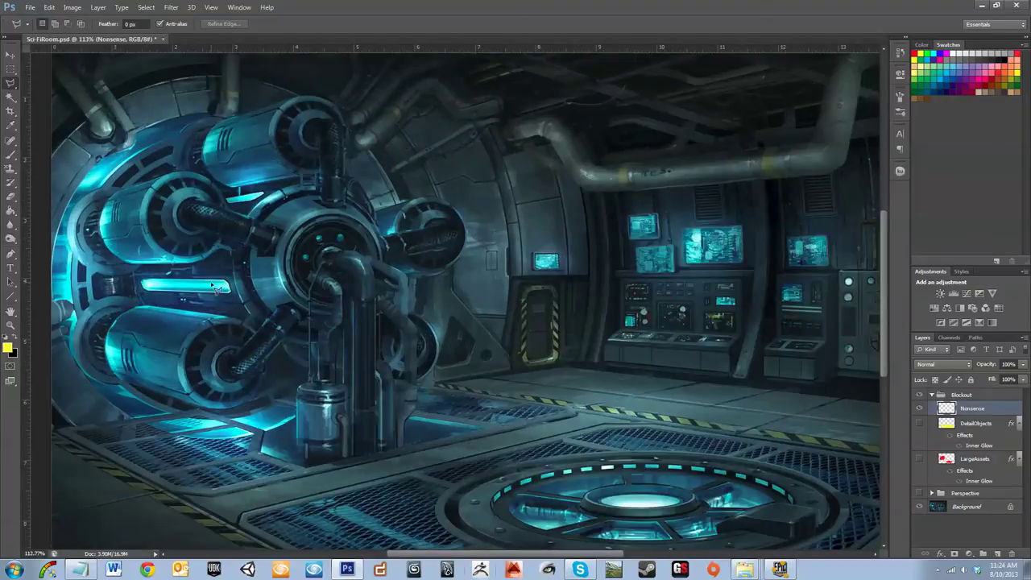
scroll(151, 354, down, 1)
scroll(63, 346, up, 3)
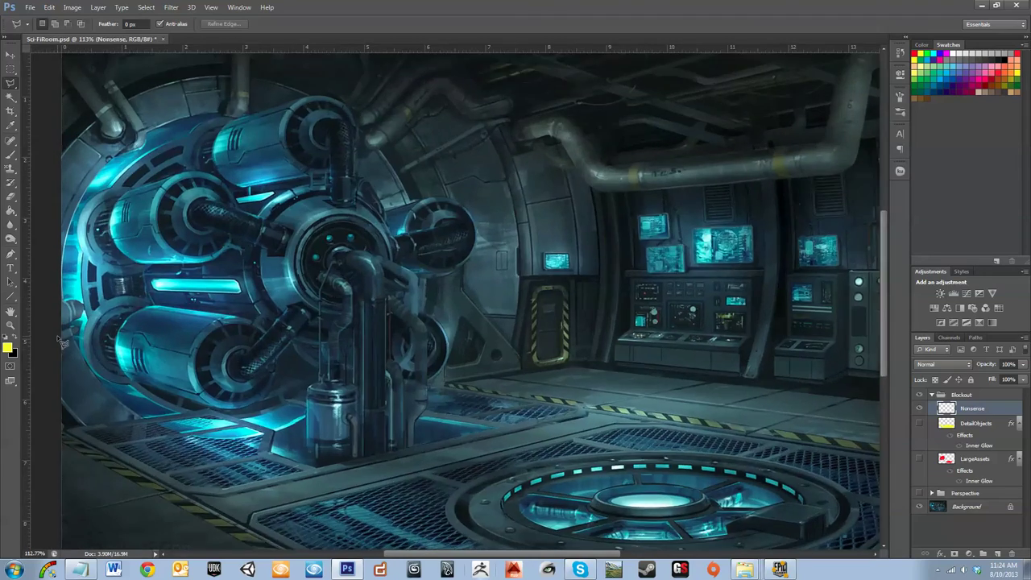
scroll(66, 345, down, 5)
scroll(487, 318, up, 6)
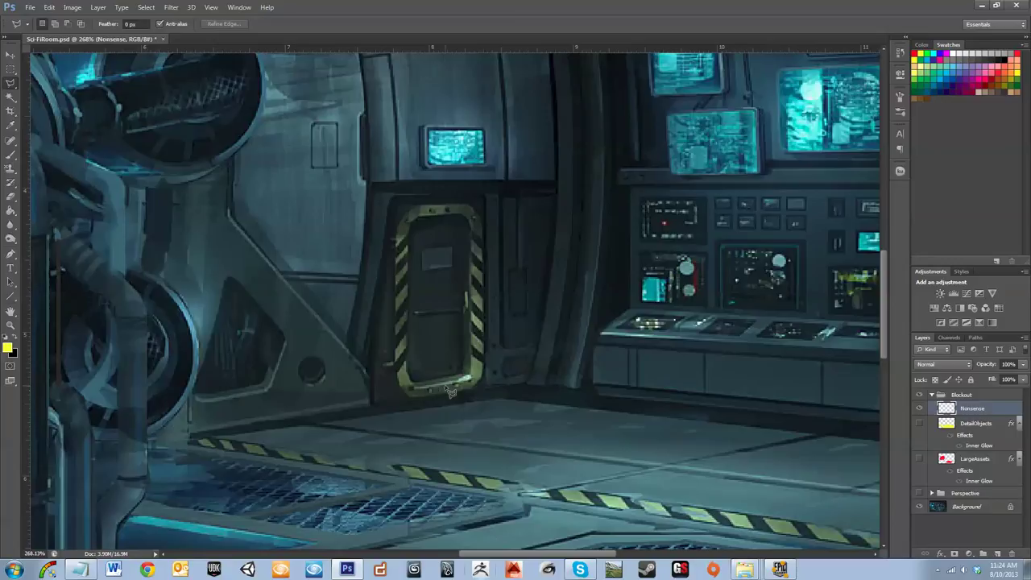
scroll(432, 397, down, 5)
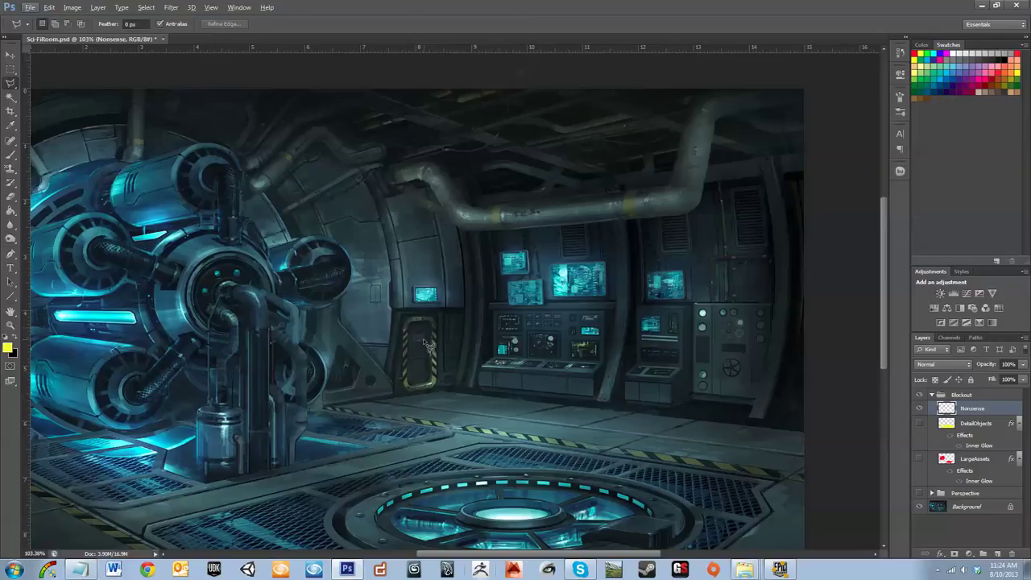
scroll(401, 335, down, 2)
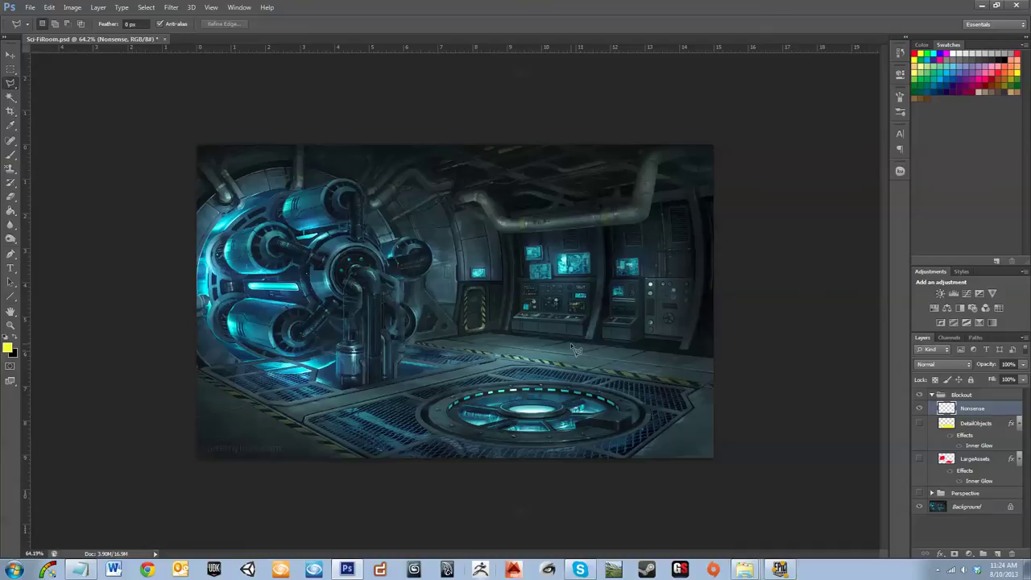
scroll(684, 321, up, 5)
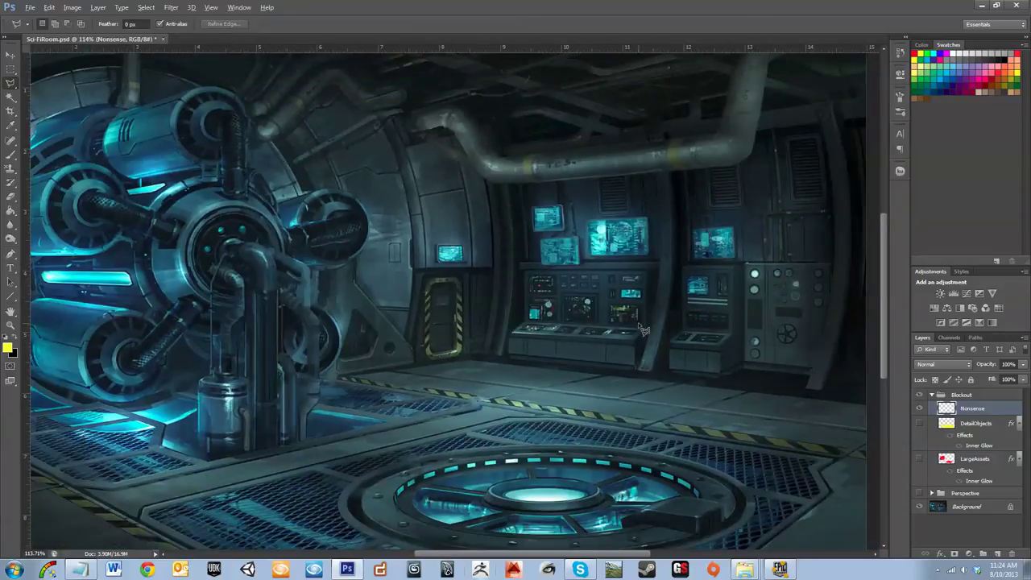
scroll(642, 328, down, 1)
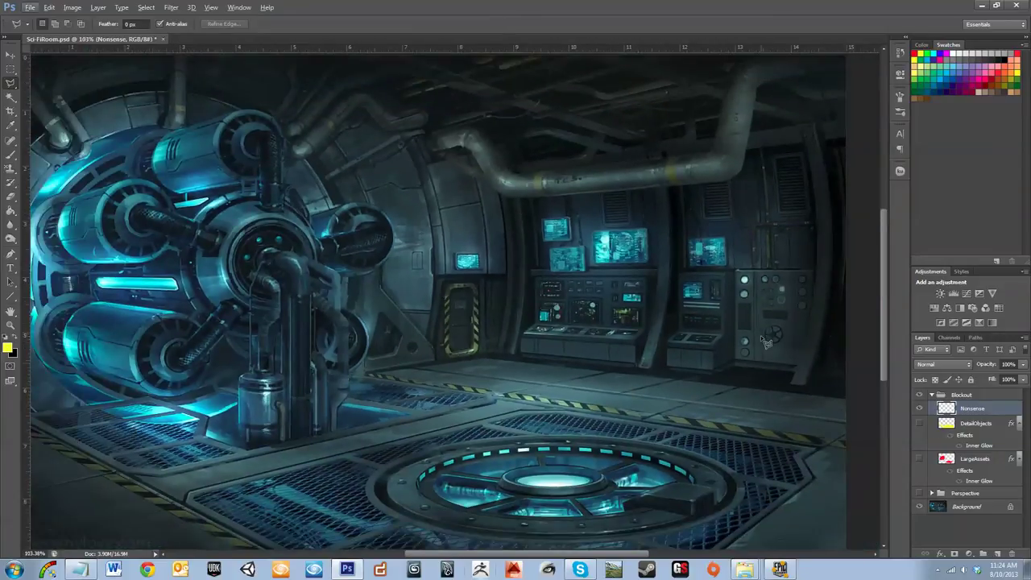
scroll(719, 378, down, 2)
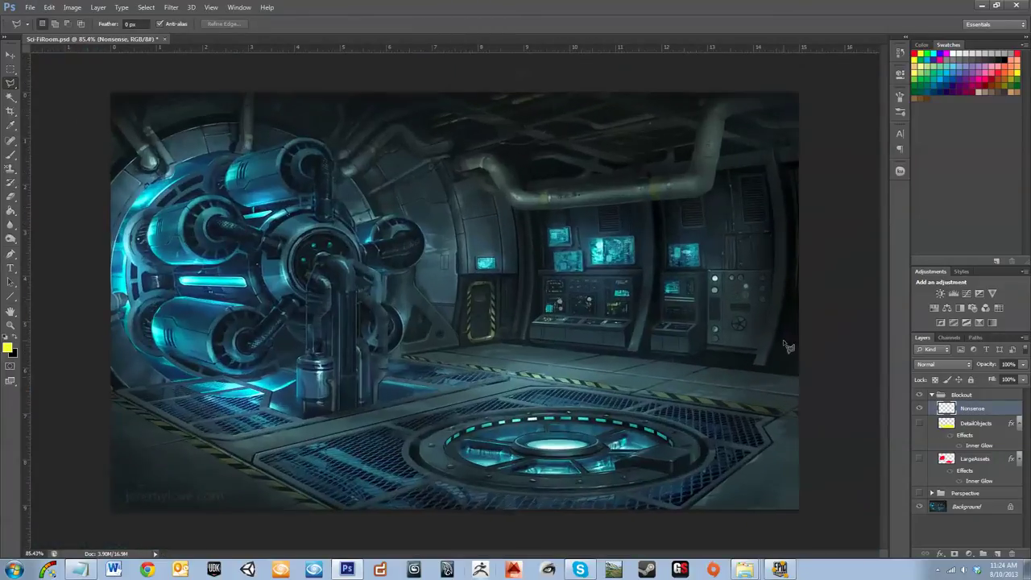
scroll(785, 344, up, 5)
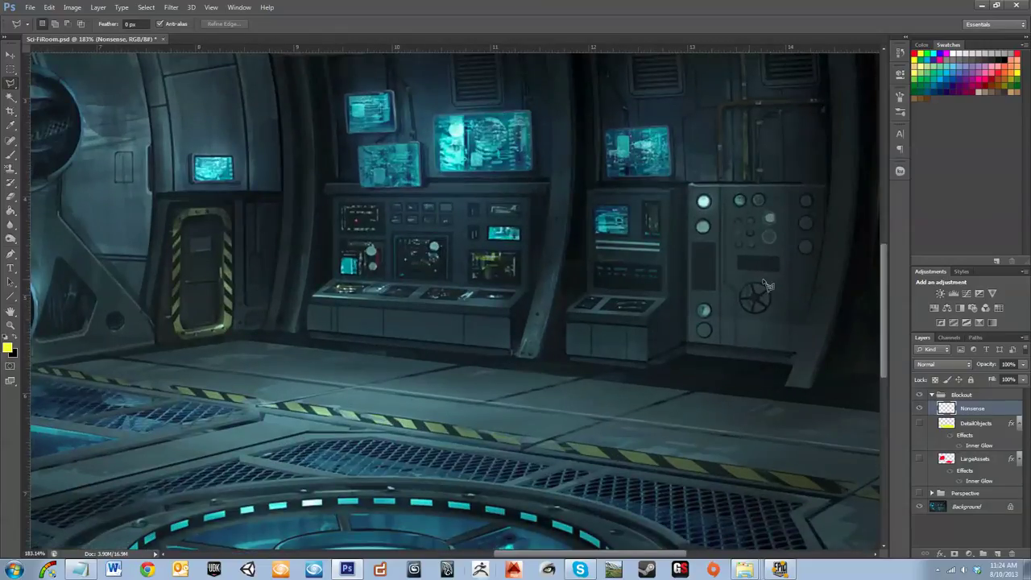
mouse_move(757, 284)
mouse_down()
mouse_move(736, 308)
mouse_move(764, 322)
mouse_move(781, 303)
mouse_move(781, 321)
mouse_up()
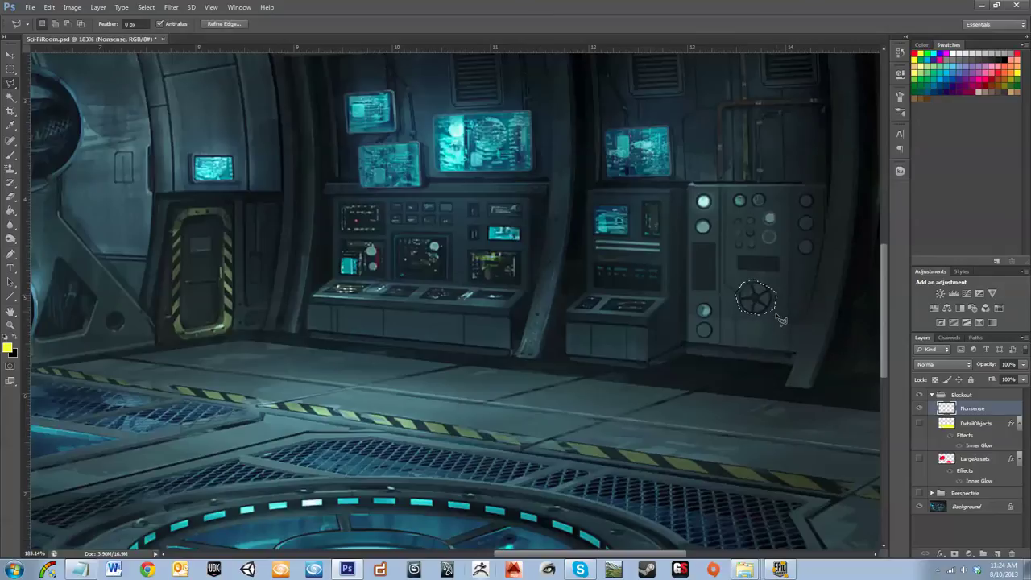
Fill the selected wheel with red and bring up the Nonsense layer's Layer Style dialog
click(8, 347)
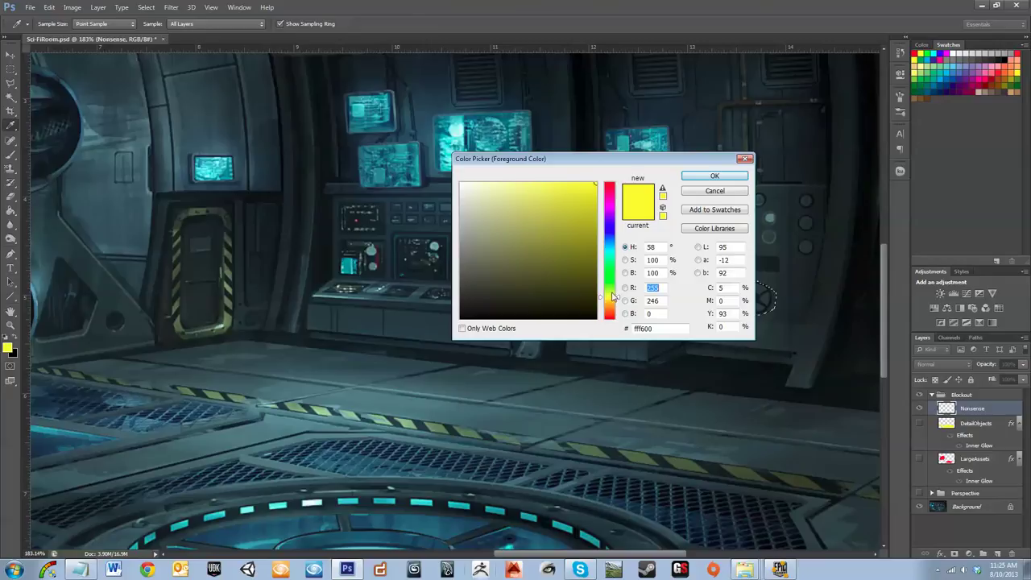
click(610, 316)
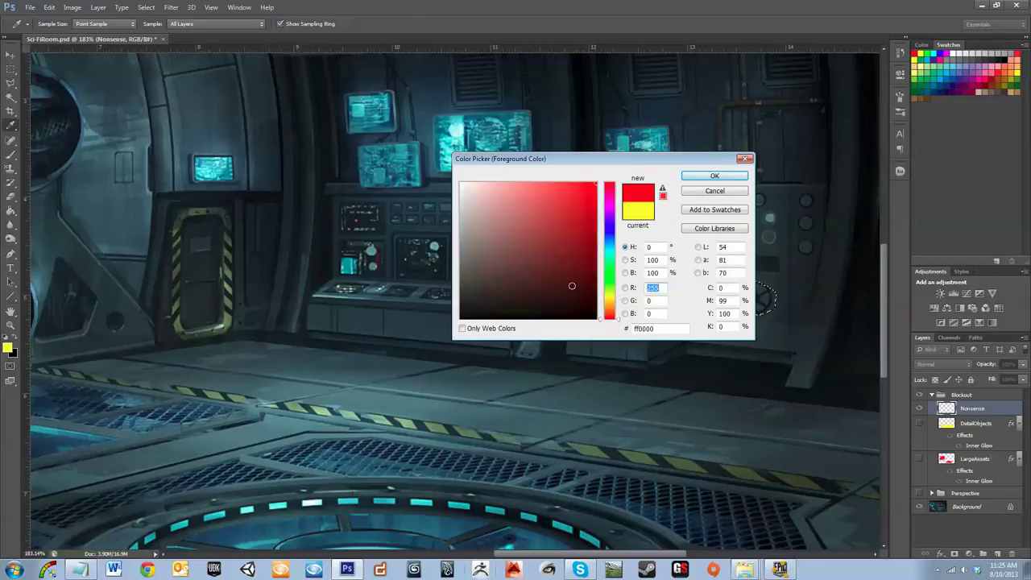
click(722, 178)
click(11, 211)
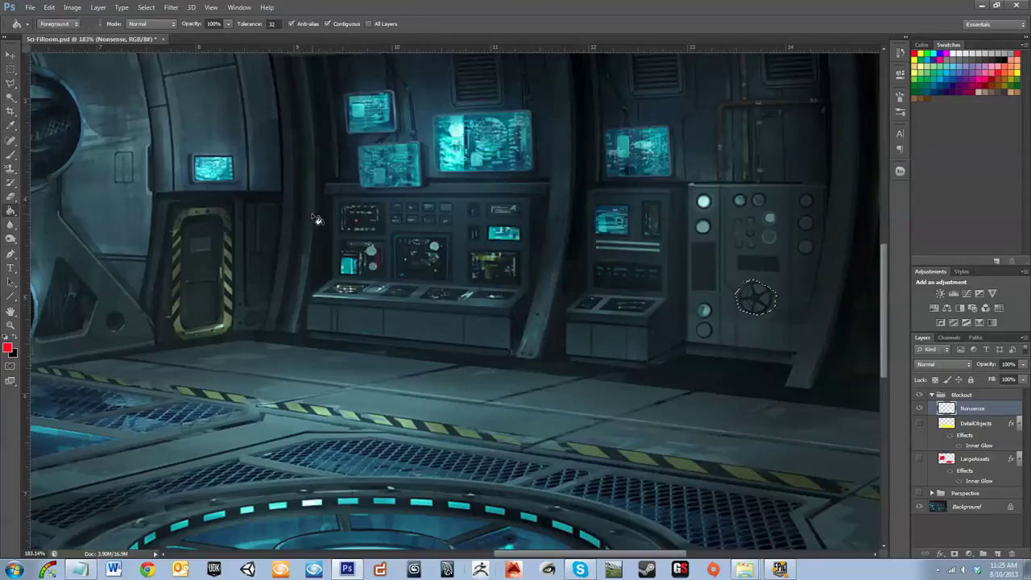
click(755, 299)
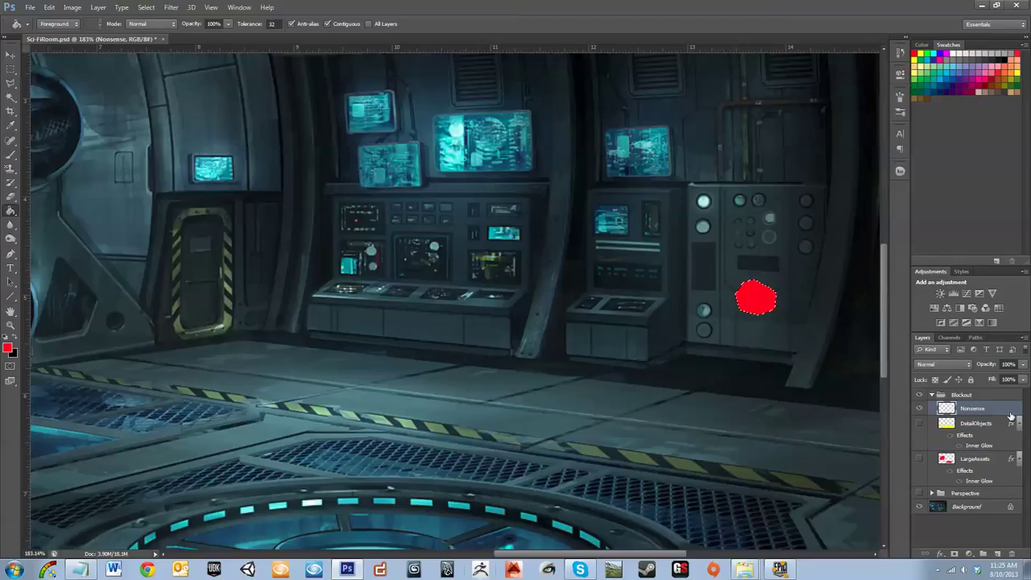
double_click(1010, 415)
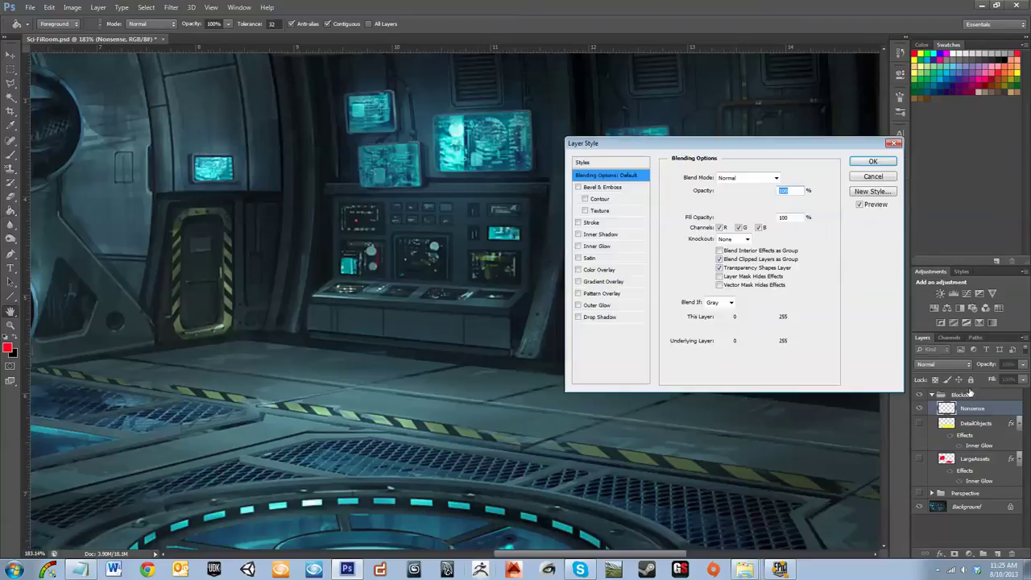
Add a red Inner Glow with slightly raised opacity to the Nonsense layer
click(603, 248)
click(699, 217)
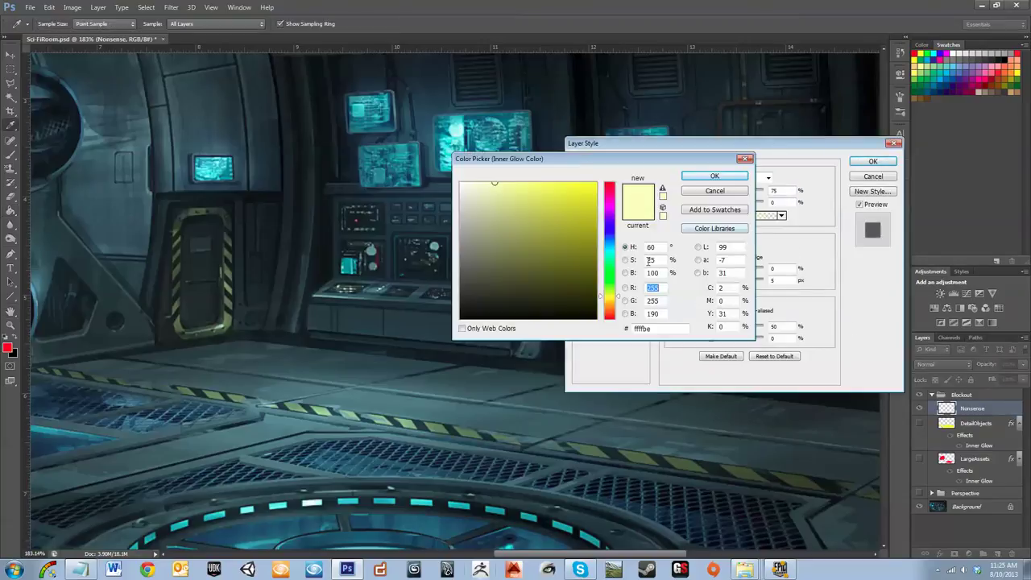
click(608, 317)
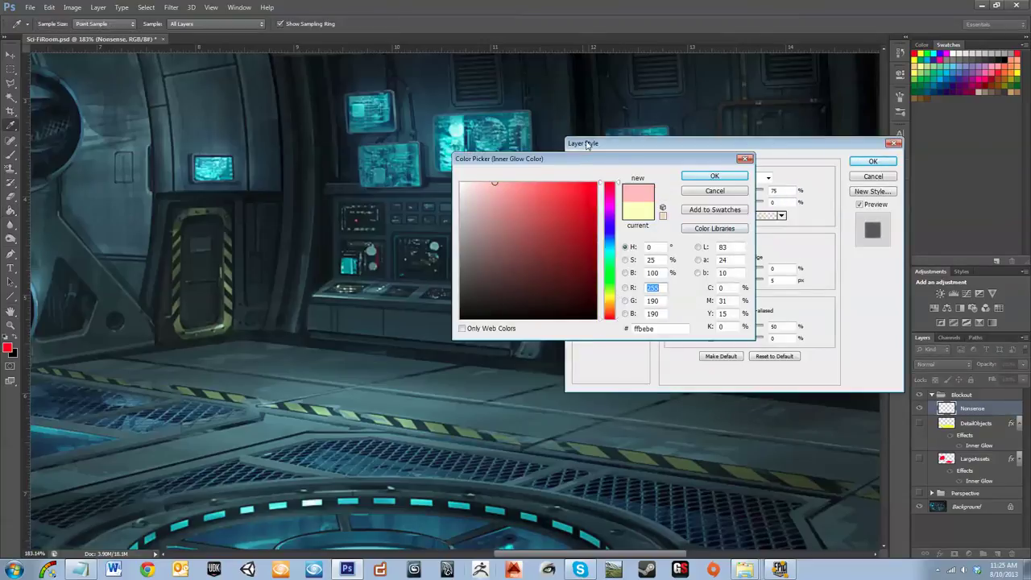
click(691, 175)
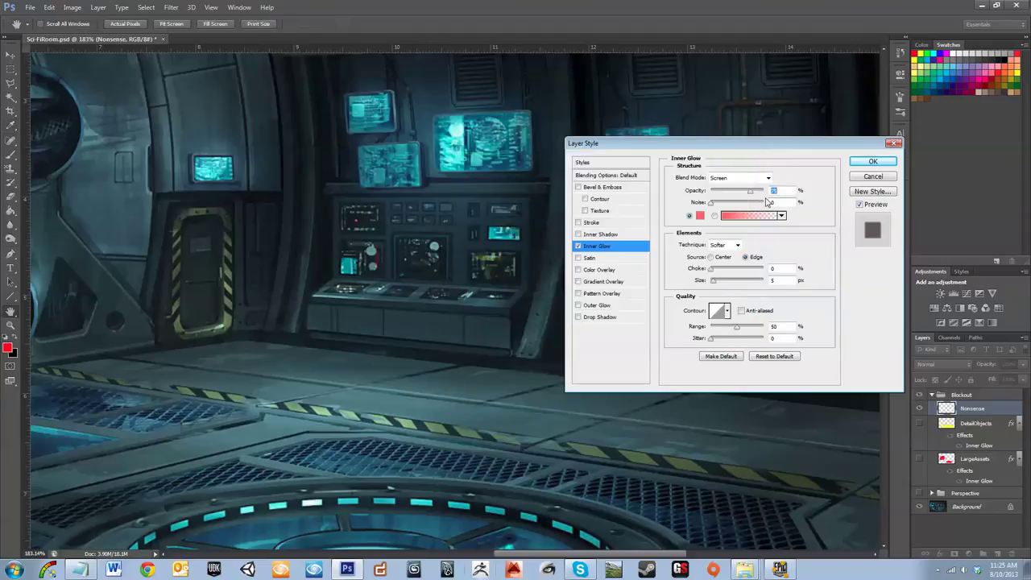
drag(749, 191, 752, 191)
drag(785, 149, 356, 200)
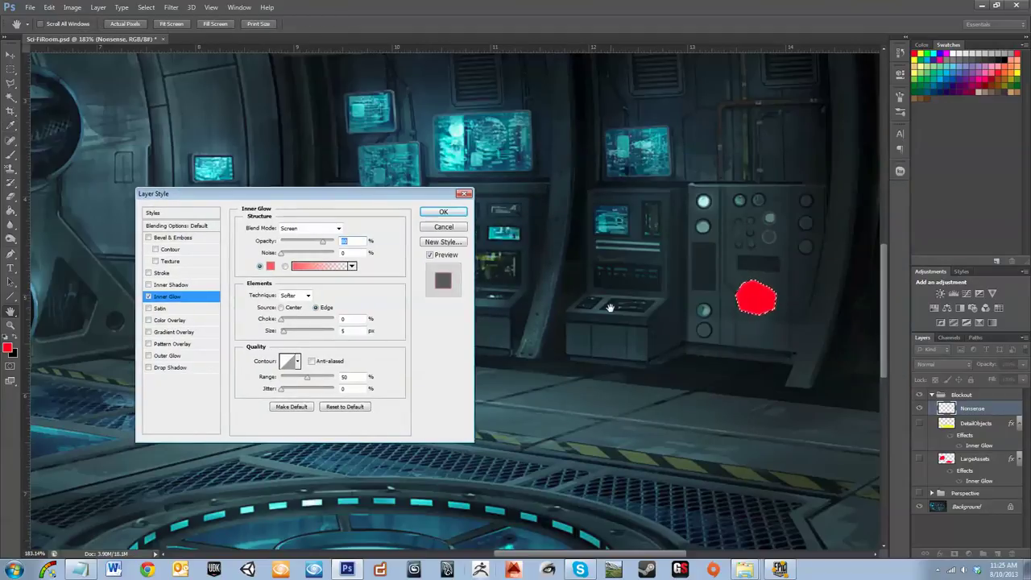
click(443, 212)
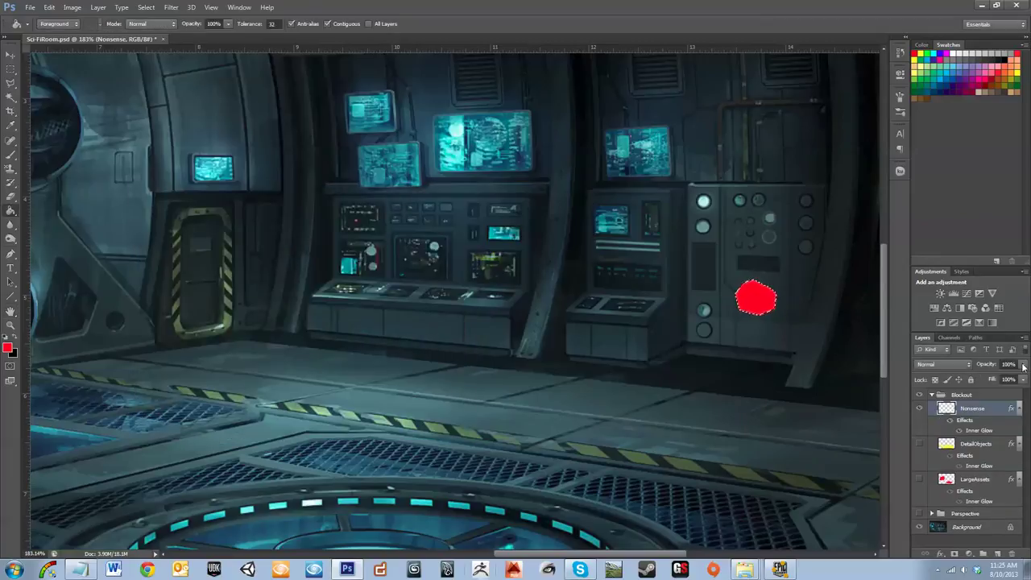
Set the Nonsense layer to Overlay blending at 75% opacity
drag(1023, 367, 978, 373)
click(945, 364)
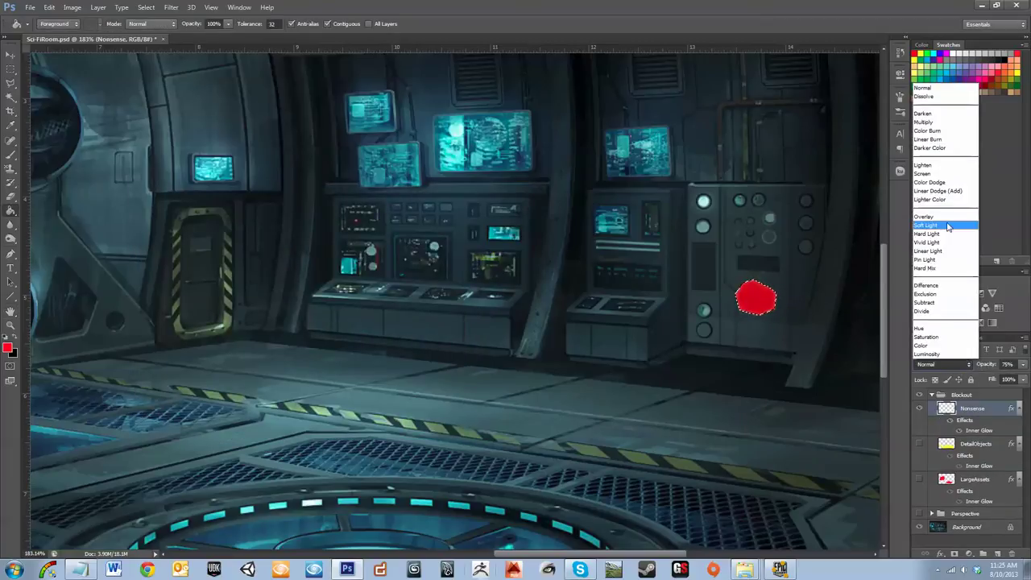
click(938, 214)
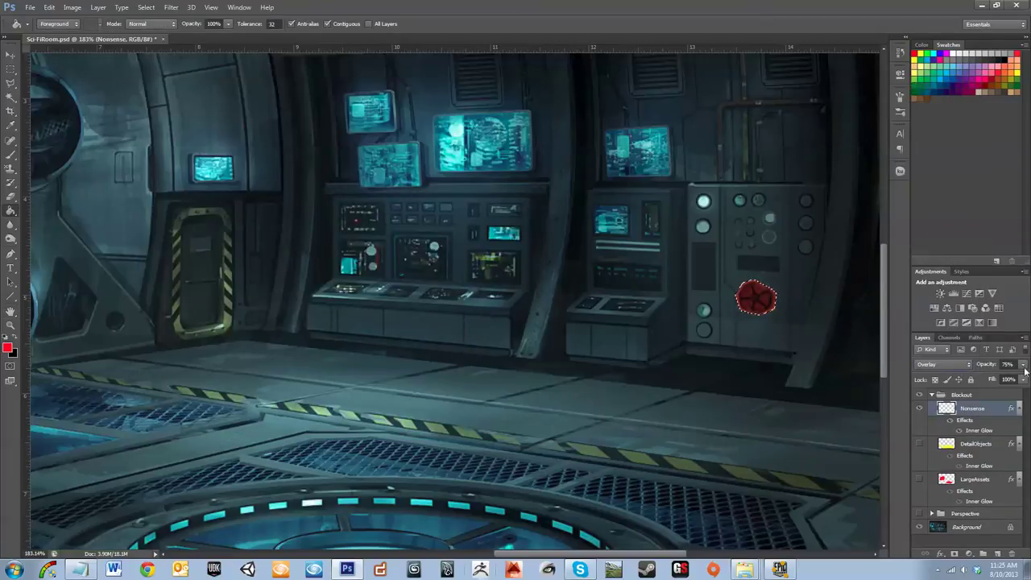
Deselect the red blob, fit the painting on screen and hide the Nonsense layer
key(shift+l)
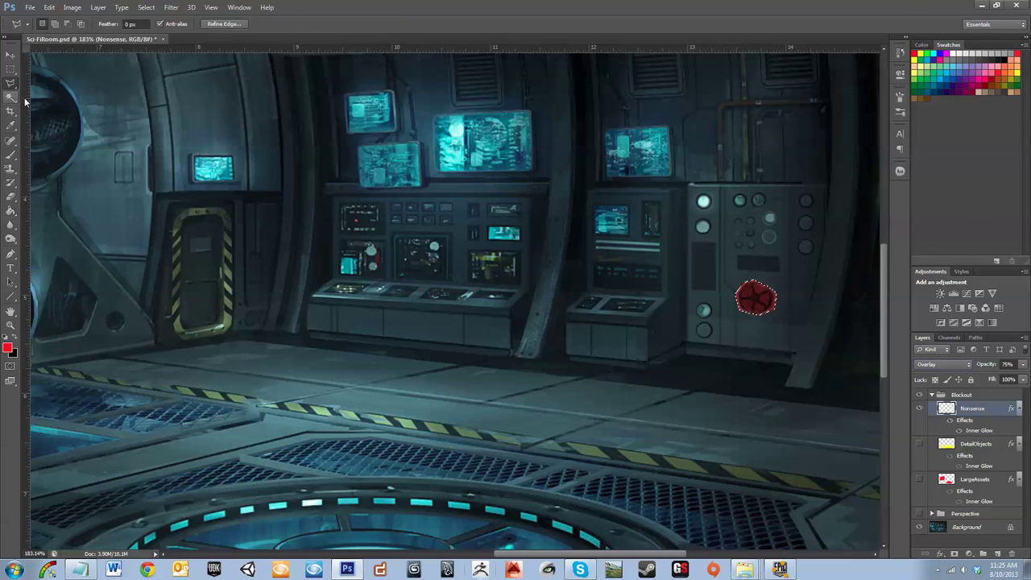
key(ctrl+d)
key(ctrl+0)
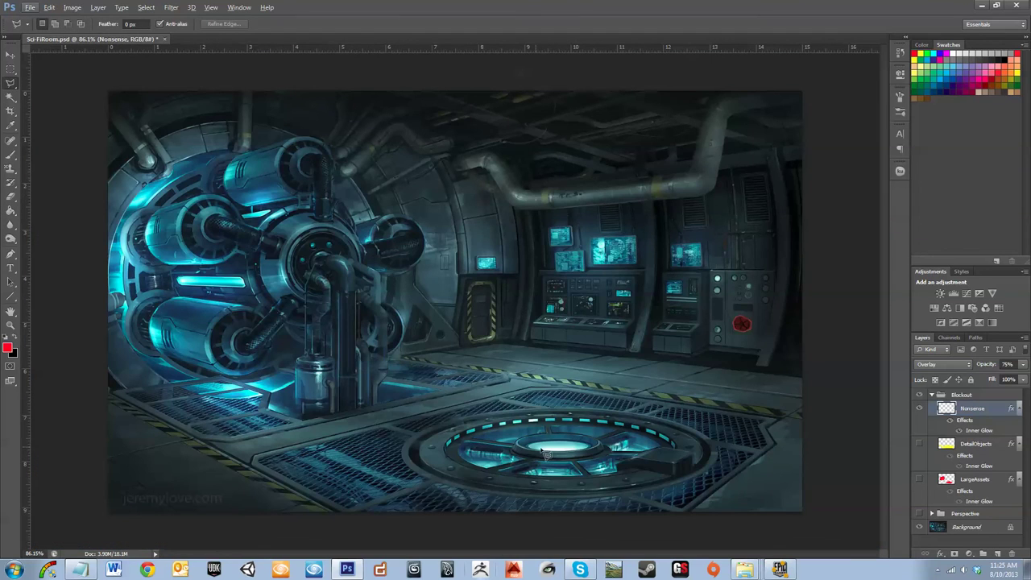
scroll(830, 380, up, 5)
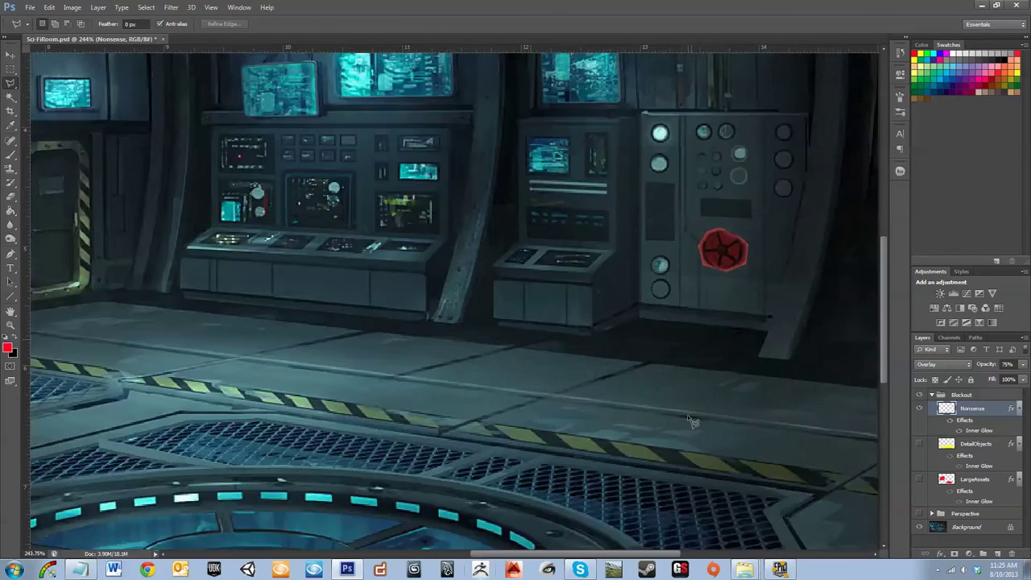
scroll(692, 422, down, 6)
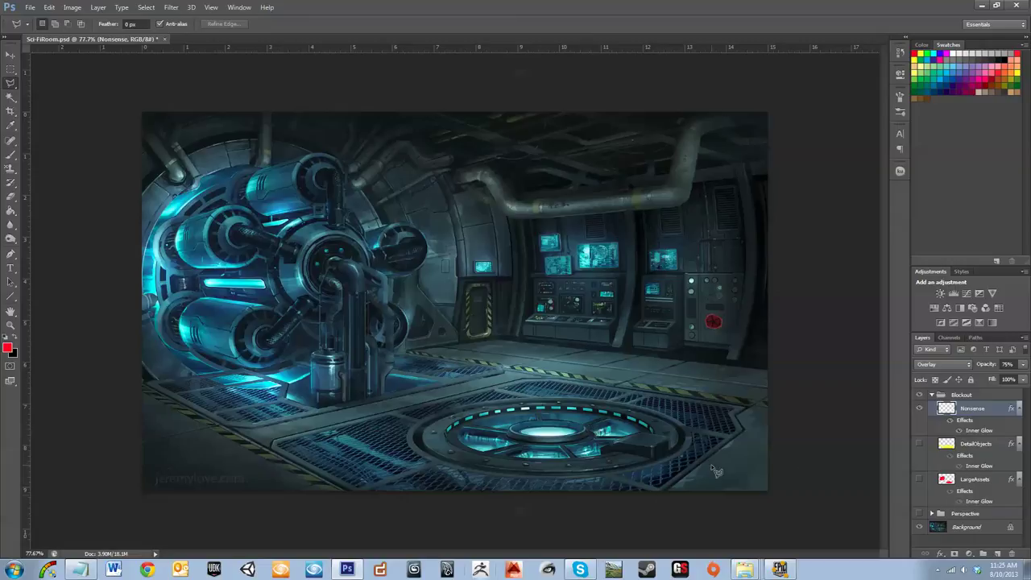
click(921, 409)
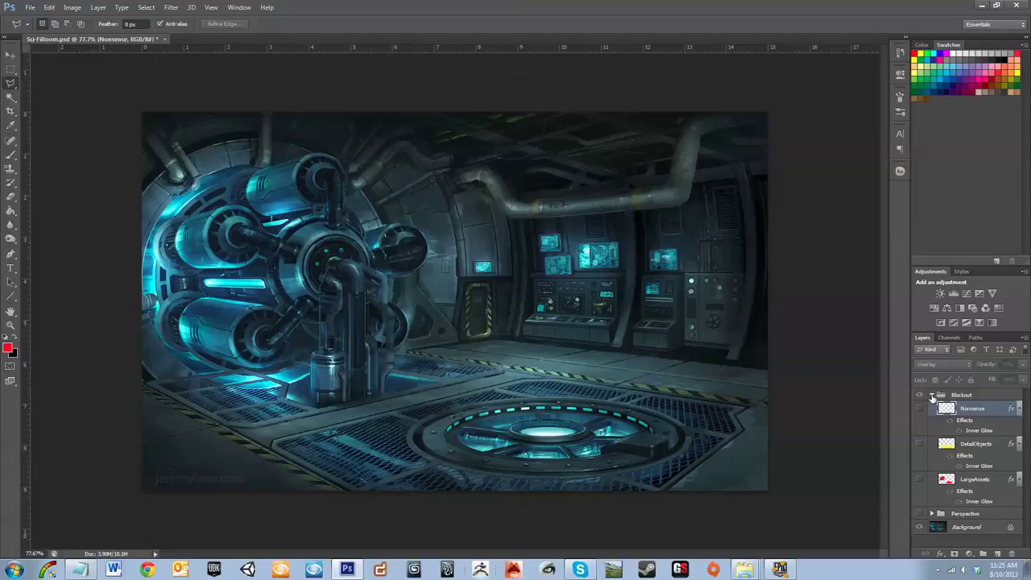
Collapse Blockout and create a new layer group named RulesofThird
click(931, 396)
click(931, 395)
click(931, 395)
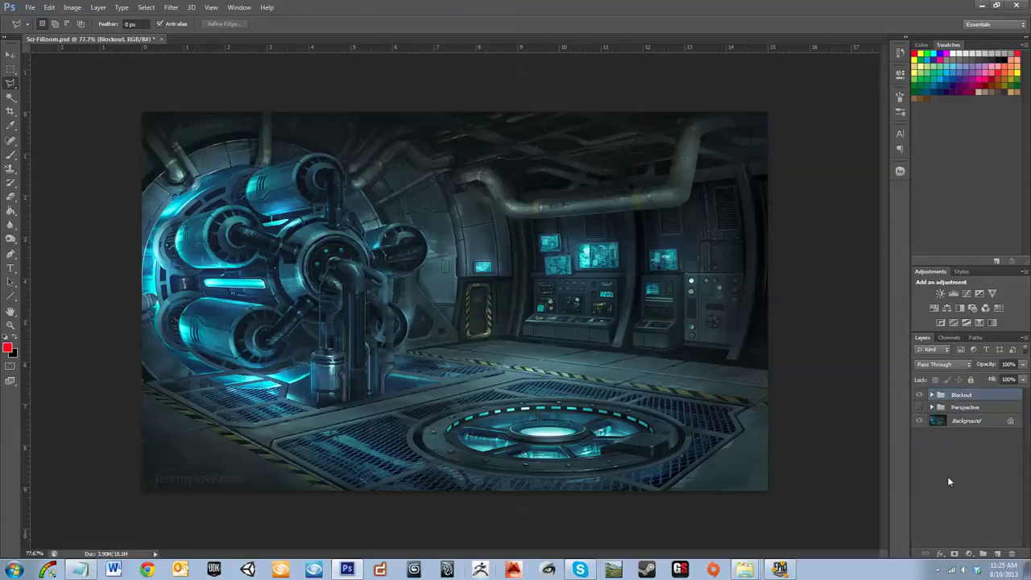
click(983, 554)
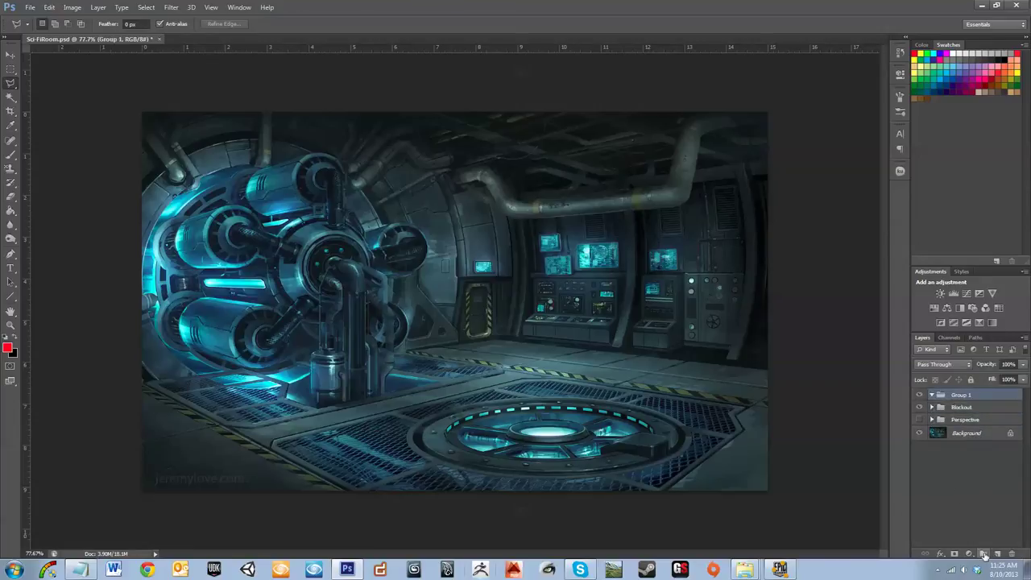
double_click(962, 394)
text(RulesofThird)
key(Return)
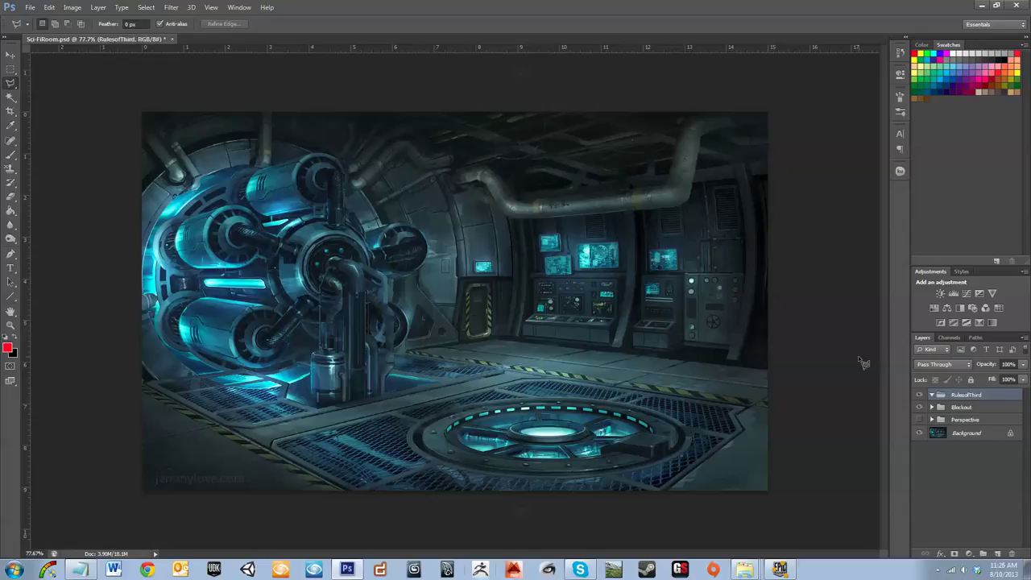
Add a new layer inside RulesofThird and type the name RulesOfThird
click(987, 554)
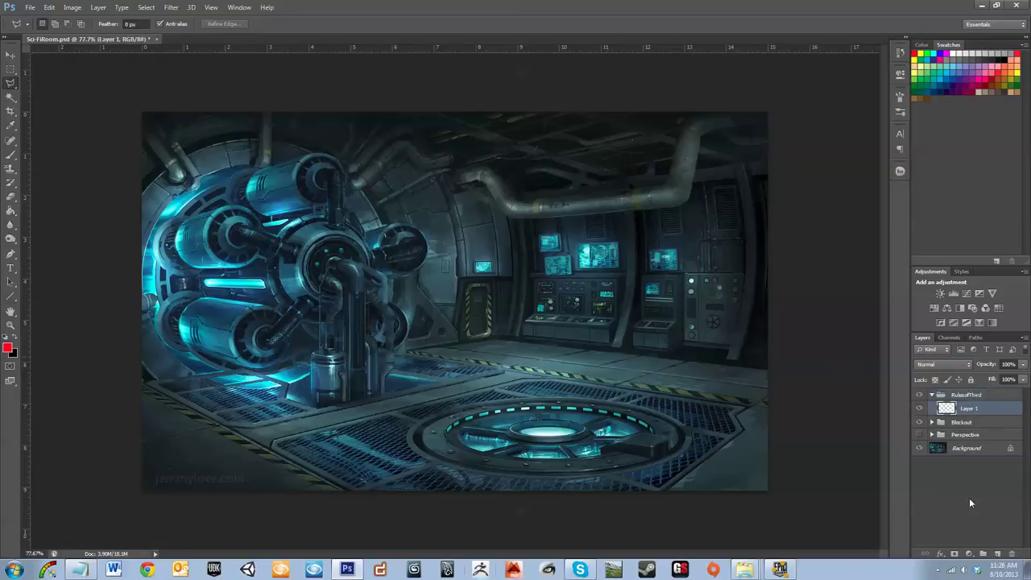
double_click(969, 408)
text(RulesOfThird)
Confirm the RulesOfThird layer name and drag out vertical guides near the left and right thirds
key(Return)
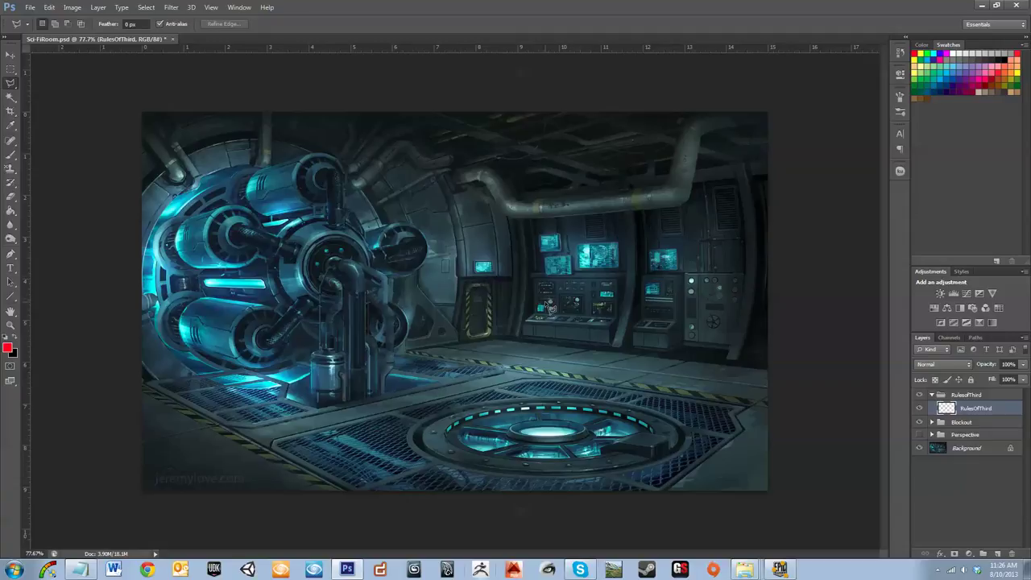
click(11, 54)
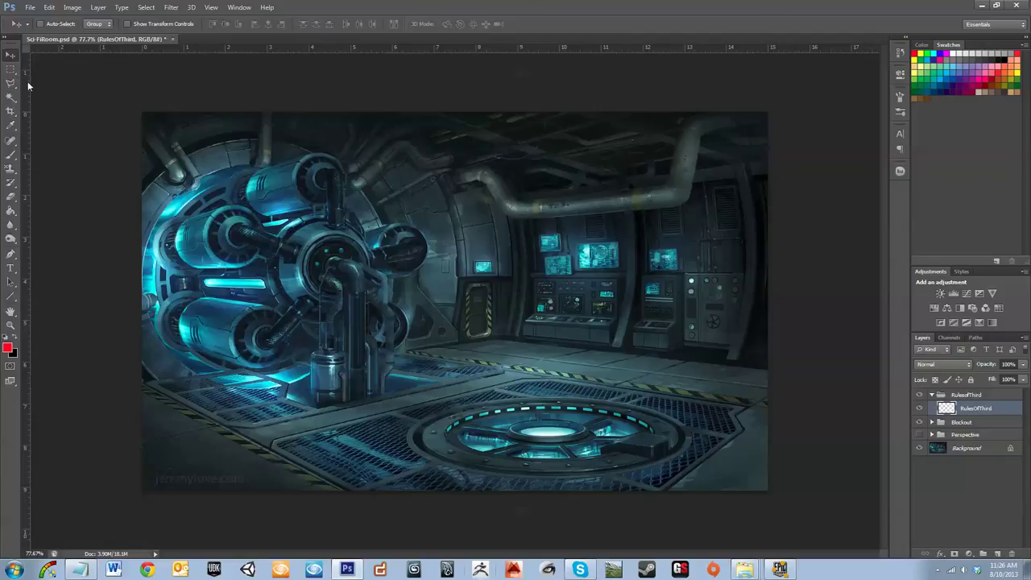
drag(27, 83, 277, 92)
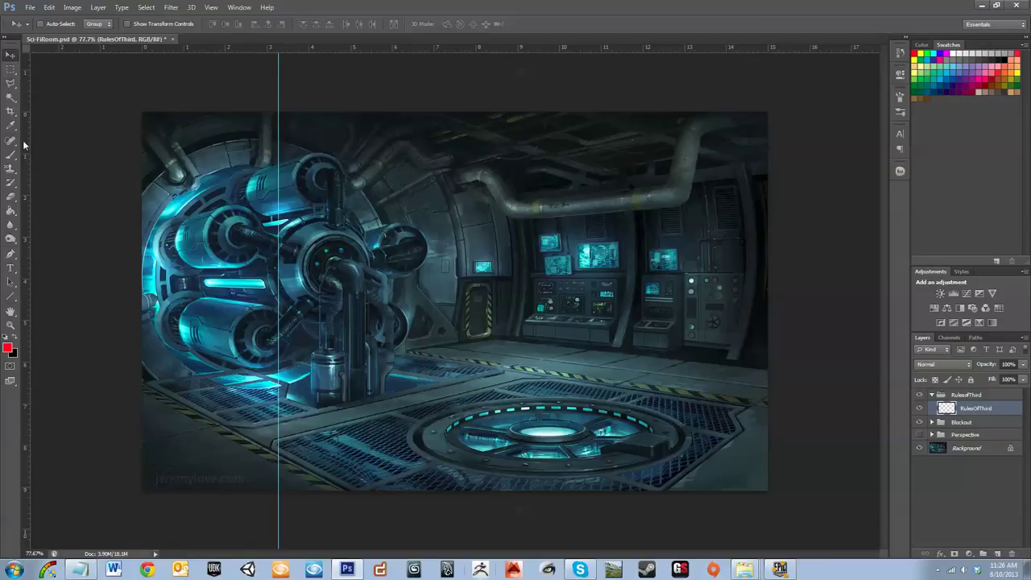
drag(28, 148, 612, 125)
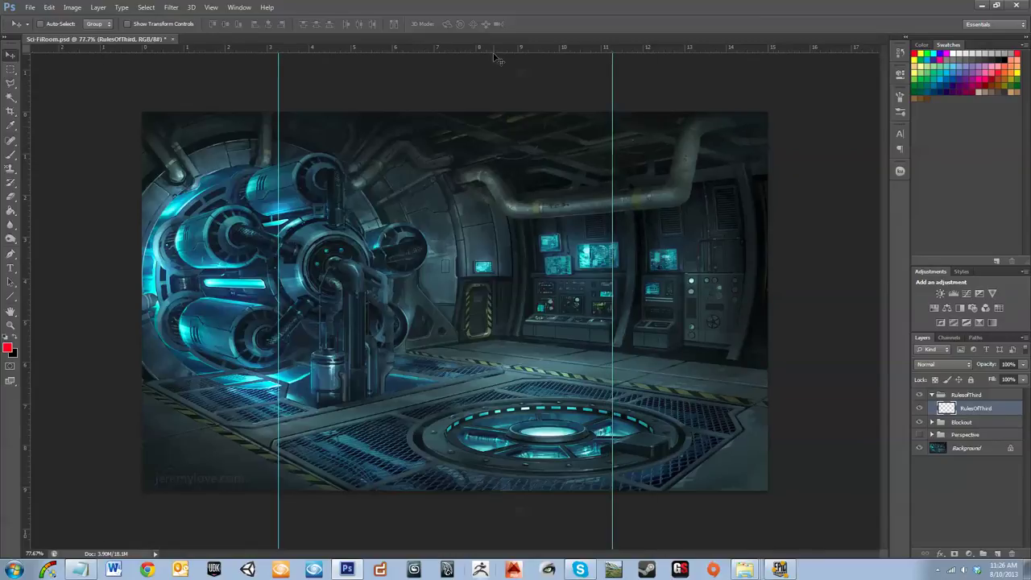
Add horizontal guides at the upper and lower thirds plus a vertical guide near the centre
drag(483, 47, 505, 214)
drag(448, 44, 427, 373)
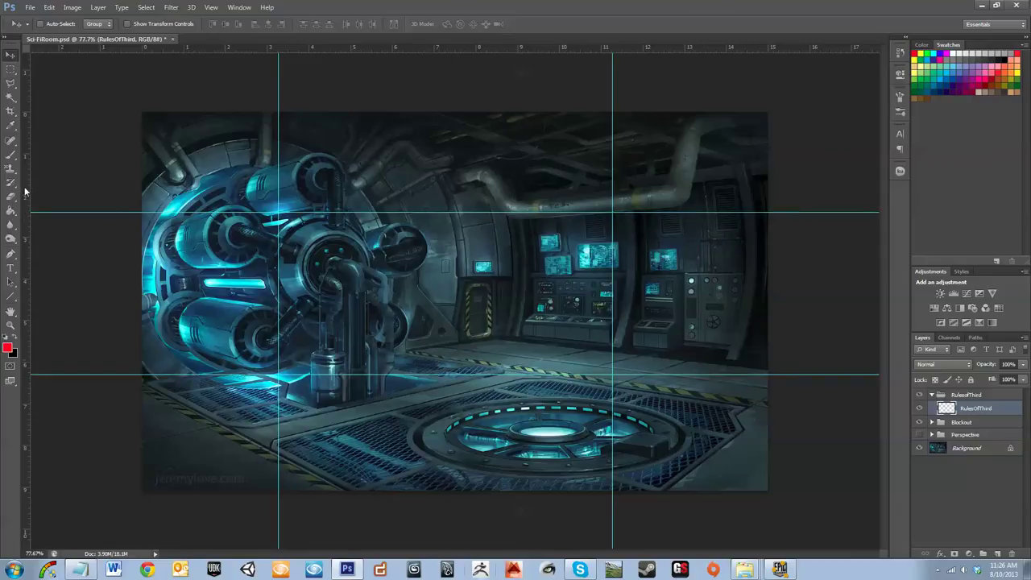
drag(26, 191, 448, 190)
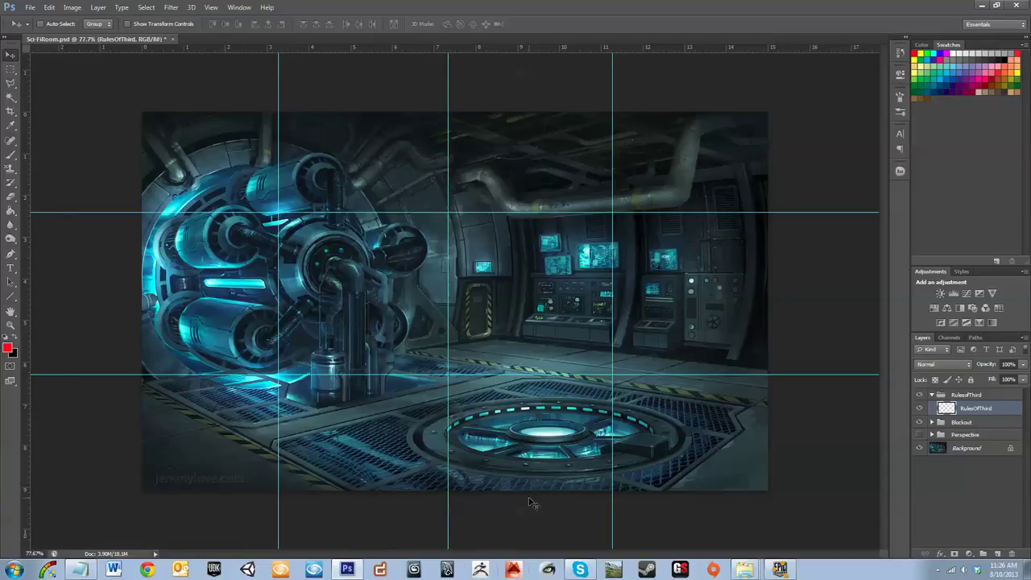
click(145, 570)
click(145, 570)
Move the middle vertical guide left and fine-tune the left and right guides onto the canvas thirds
drag(448, 108, 312, 56)
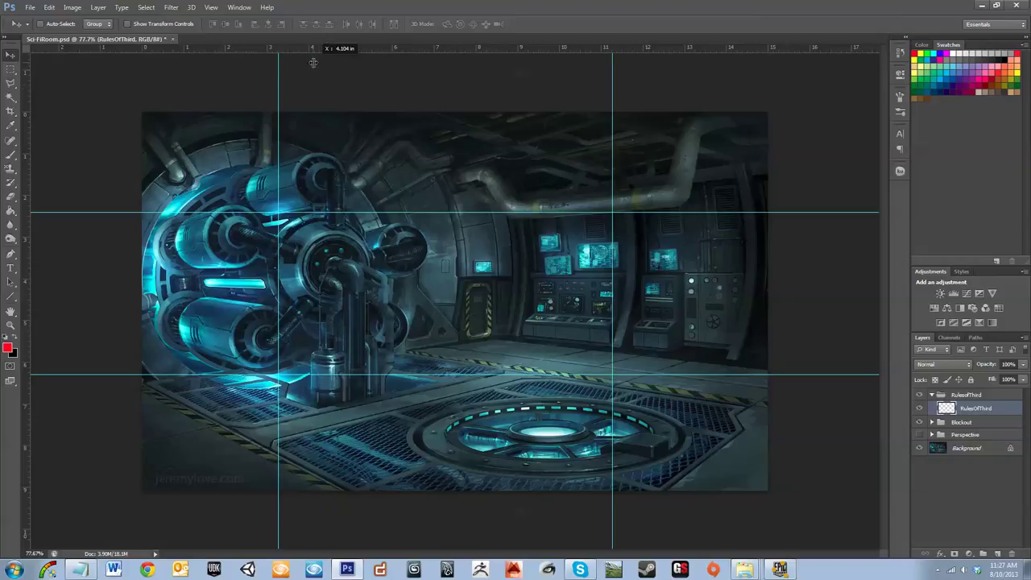
drag(612, 88, 548, 79)
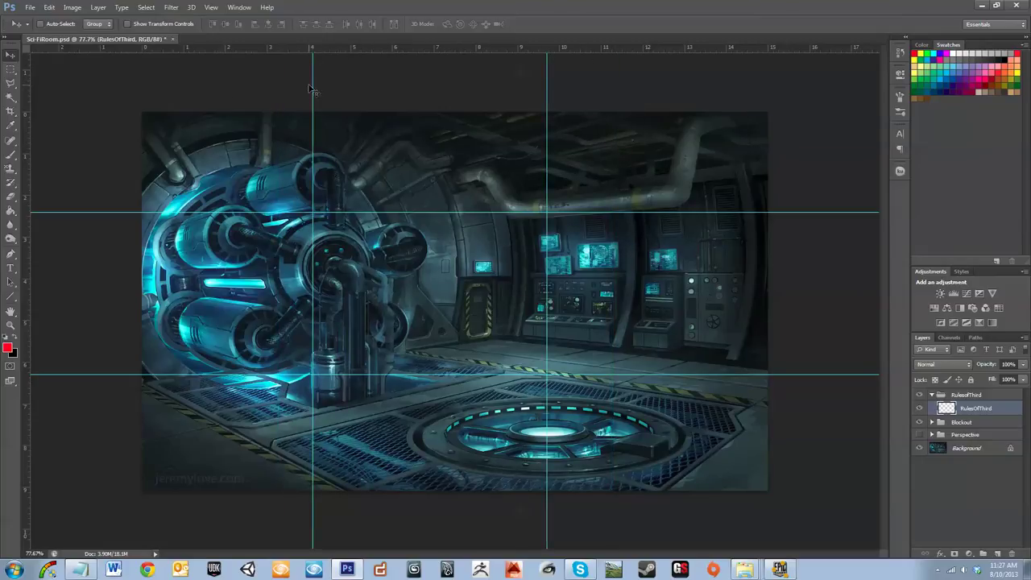
drag(312, 82, 332, 77)
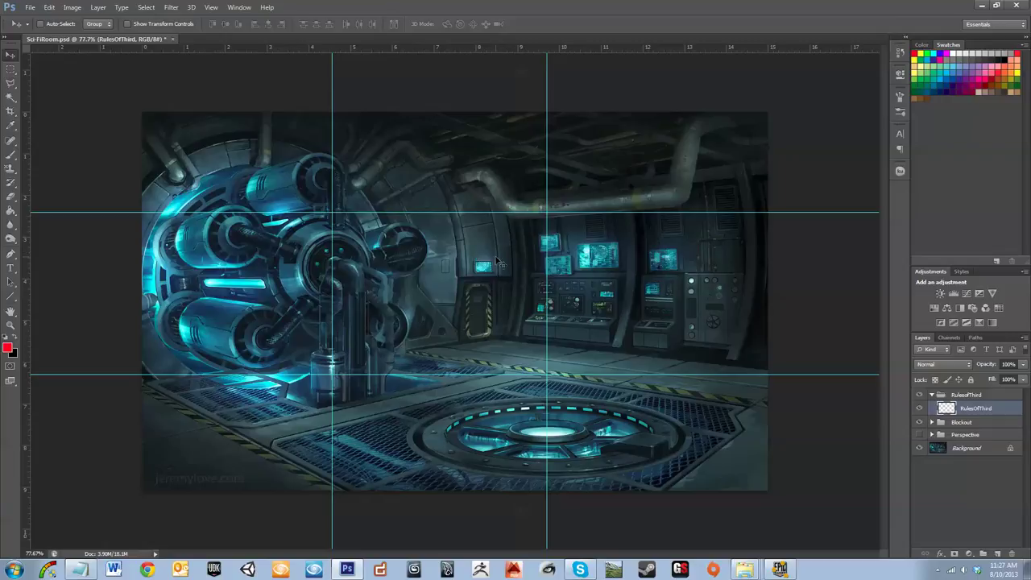
drag(547, 273, 567, 271)
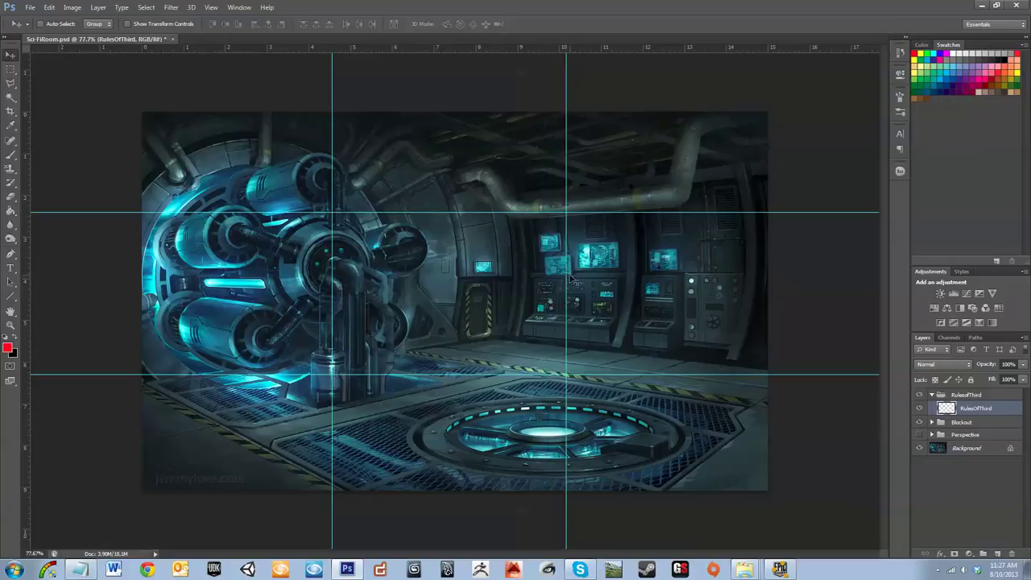
drag(566, 273, 562, 271)
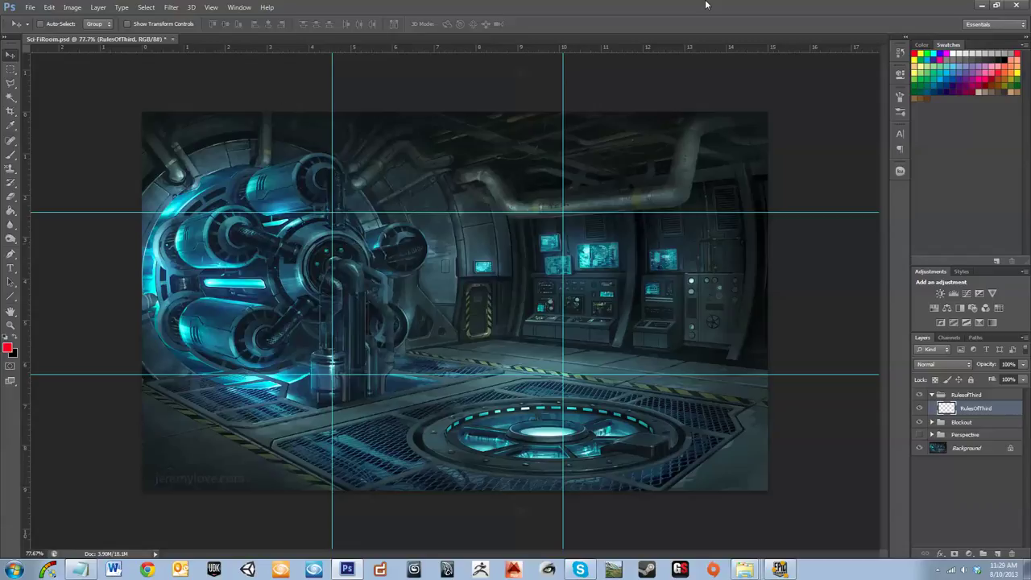
Draw a bright blue vertical line down the left third with the Line tool
click(12, 297)
click(10, 351)
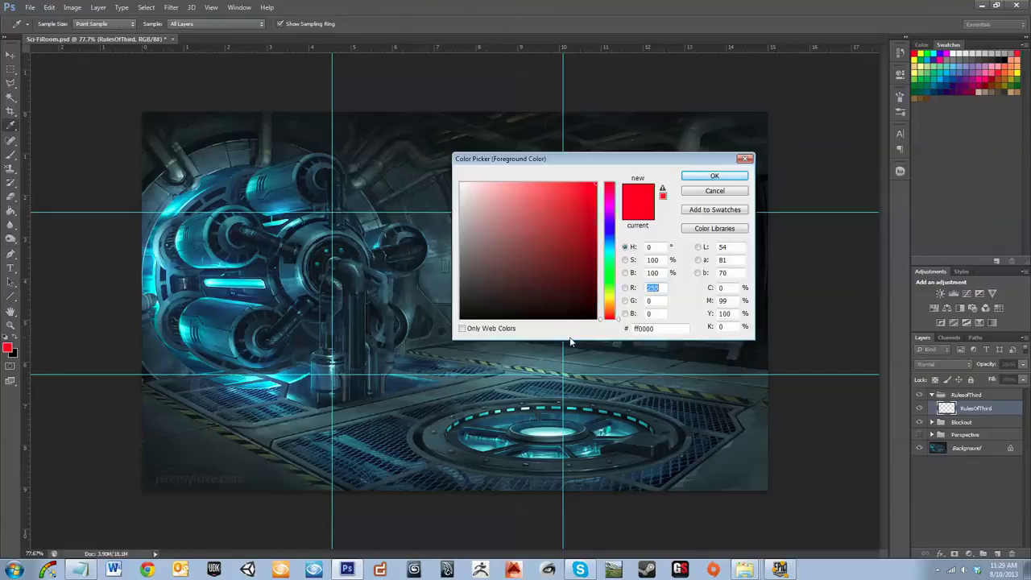
click(610, 243)
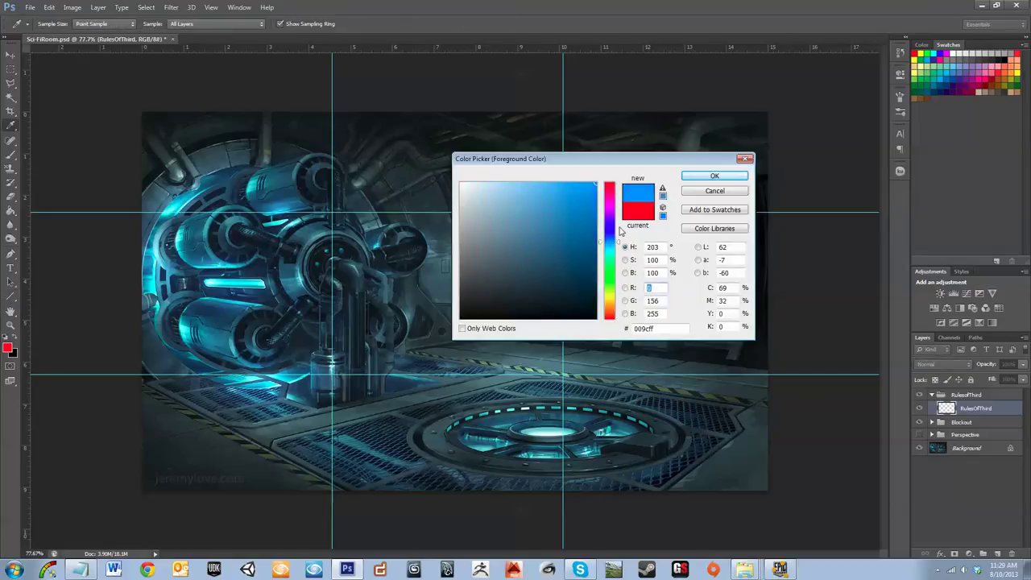
click(702, 178)
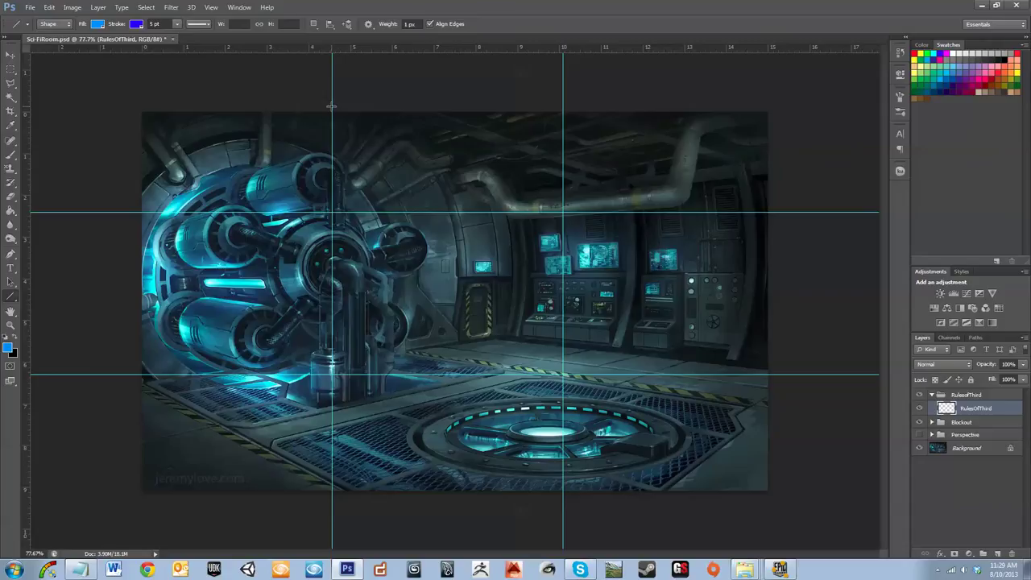
mouse_move(331, 105)
mouse_down()
mouse_move(364, 377)
mouse_move(361, 525)
mouse_move(367, 504)
mouse_up()
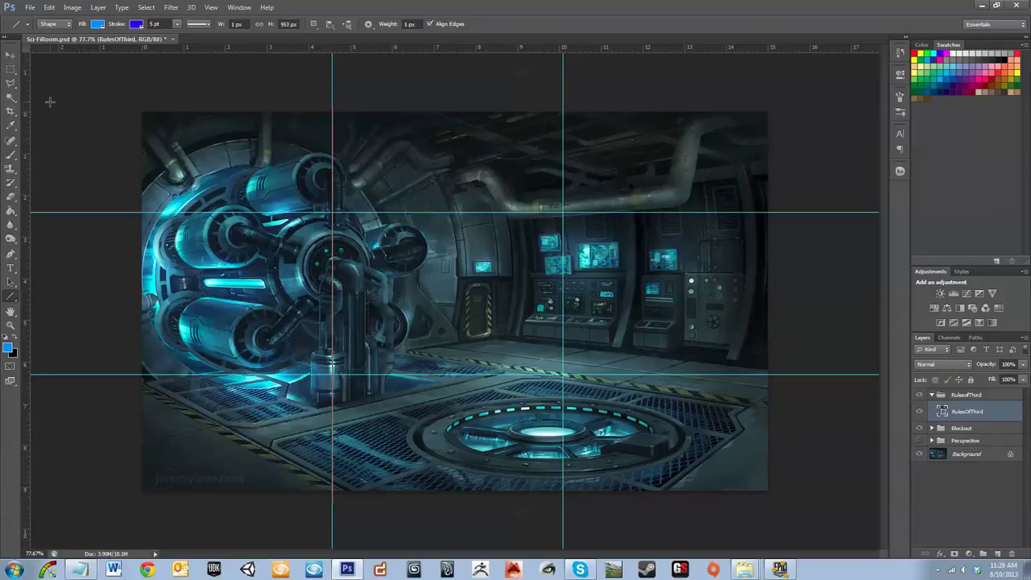
Drag the left third guide off the canvas and move the blue line toward the right third
click(11, 54)
drag(333, 82, 33, 84)
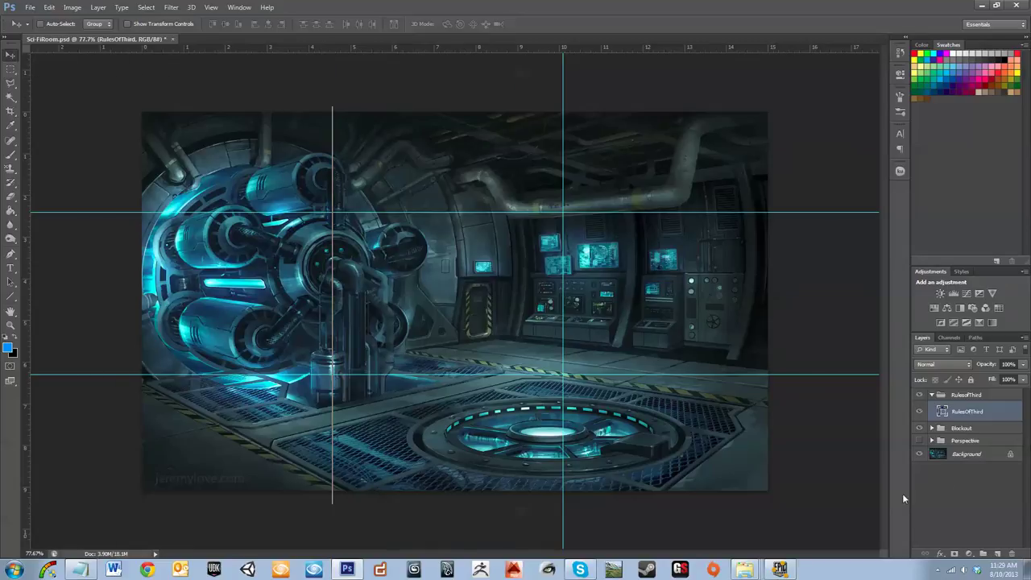
click(987, 477)
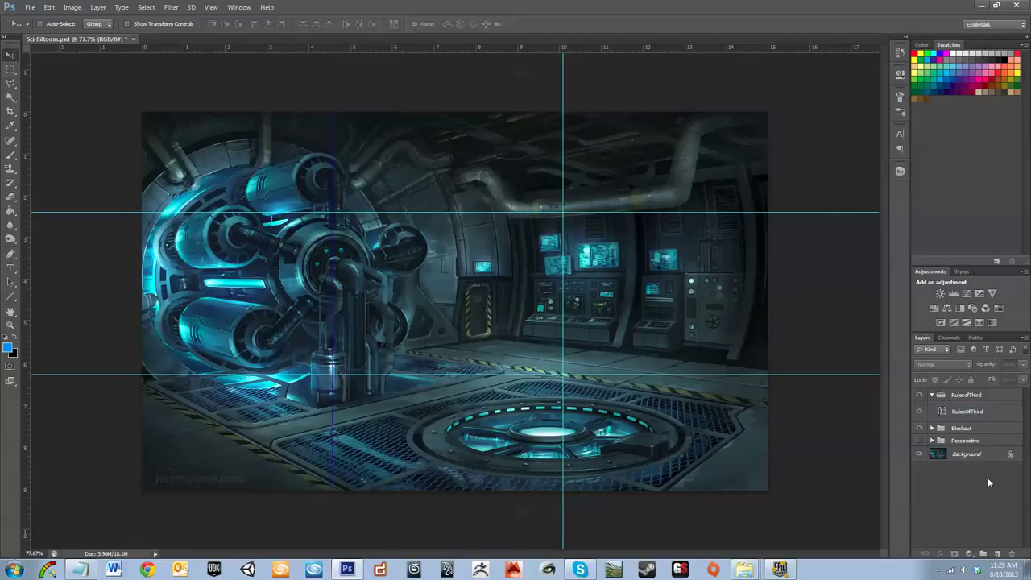
click(986, 411)
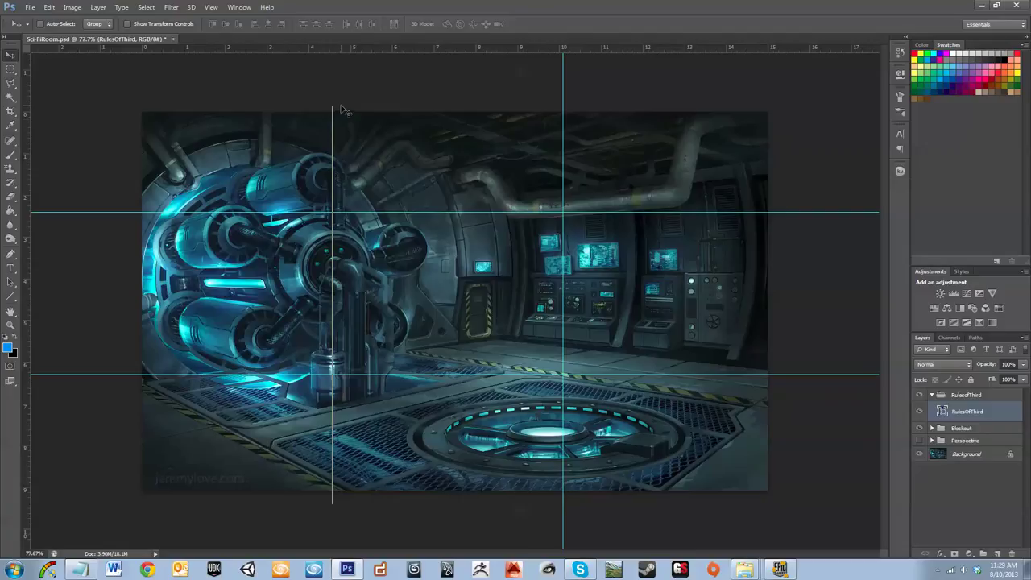
drag(338, 127, 567, 139)
Duplicate the RulesOfThird line layer, move the copy onto the right third and remove that guide
key(ctrl+z)
drag(990, 421, 997, 554)
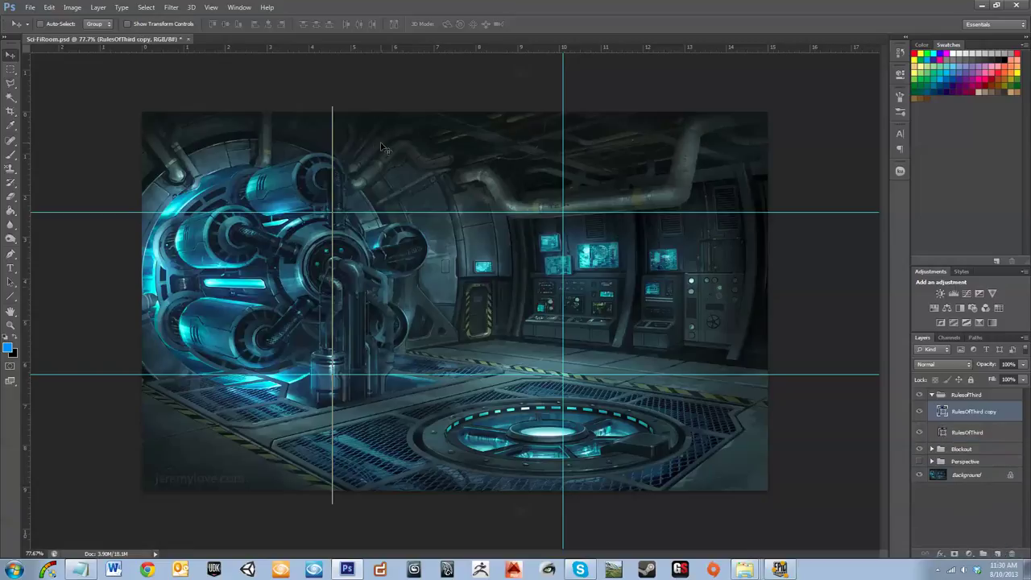
drag(338, 144, 563, 164)
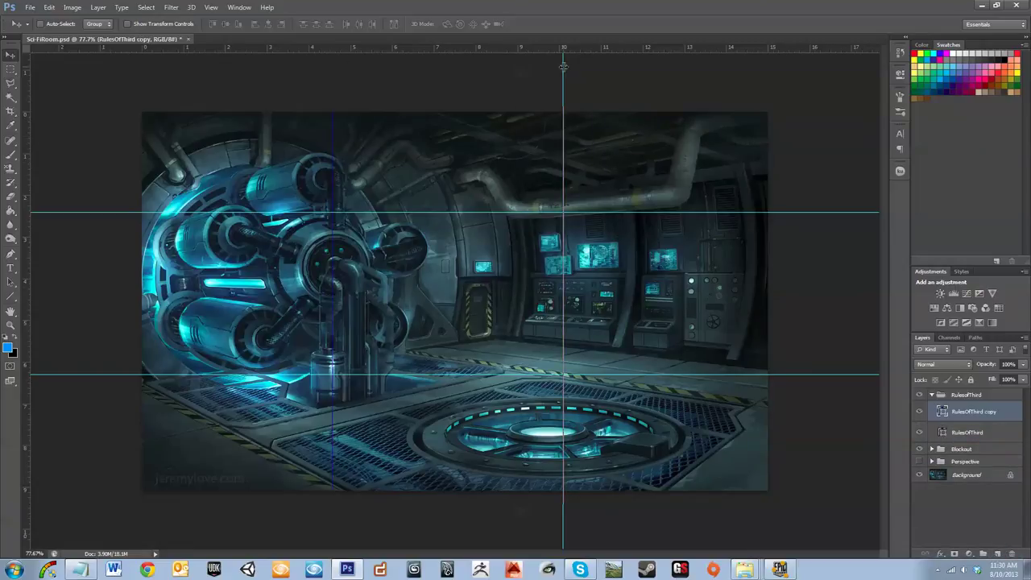
drag(563, 66, 23, 79)
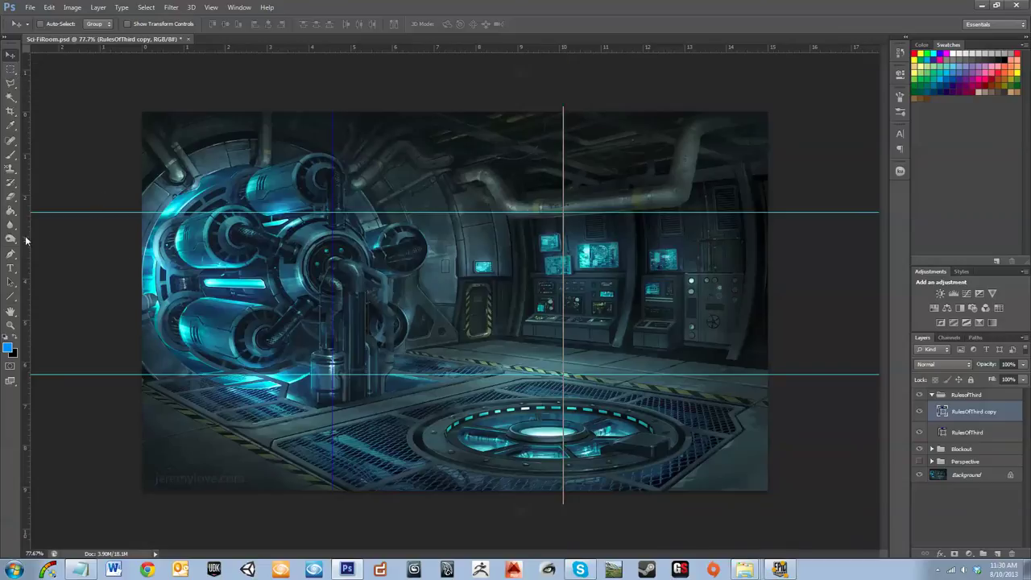
Draw a line along the upper third guide, duplicate the layer, and undo trial moves of the copy
click(10, 296)
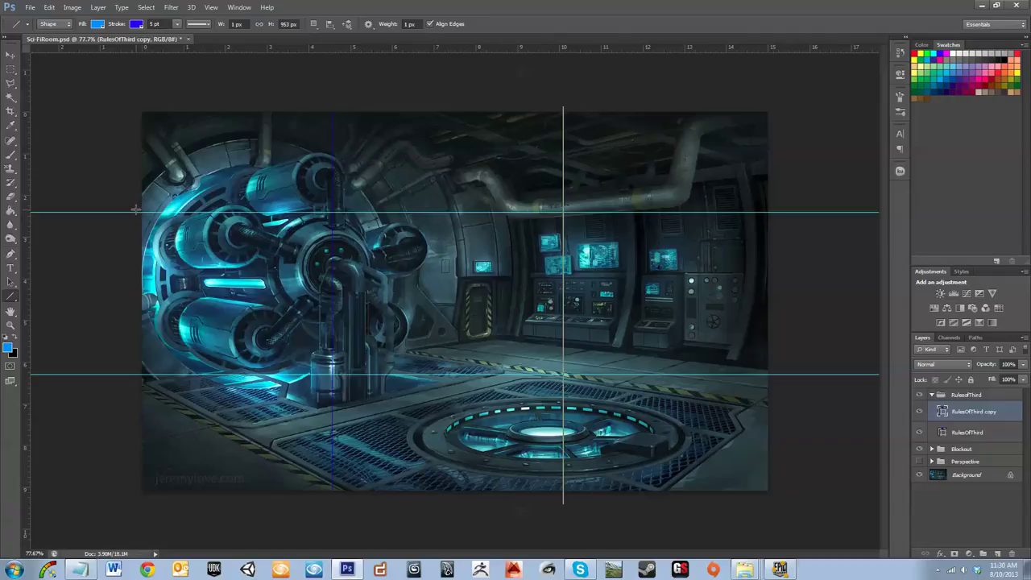
drag(137, 213, 773, 206)
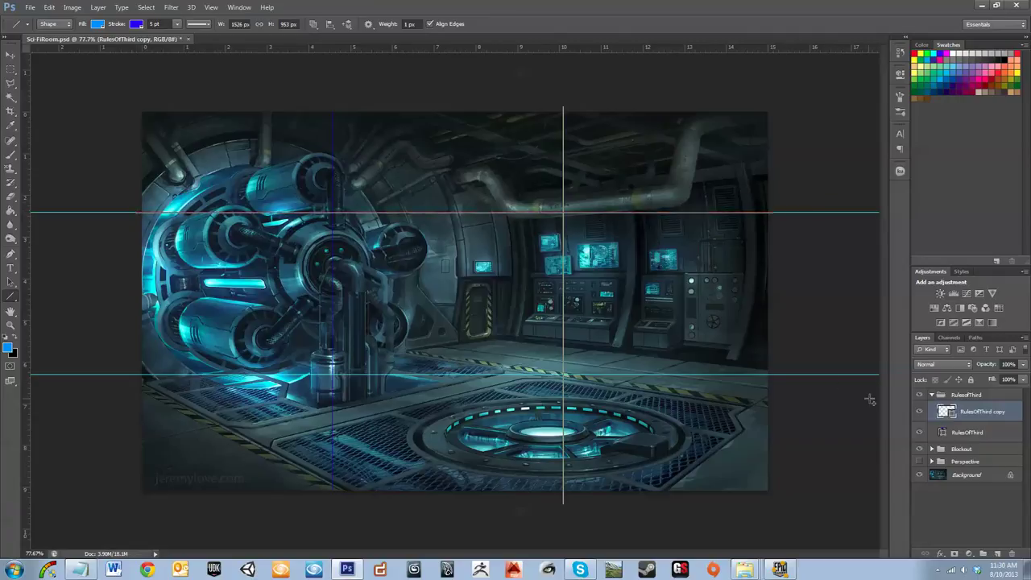
drag(971, 417, 997, 554)
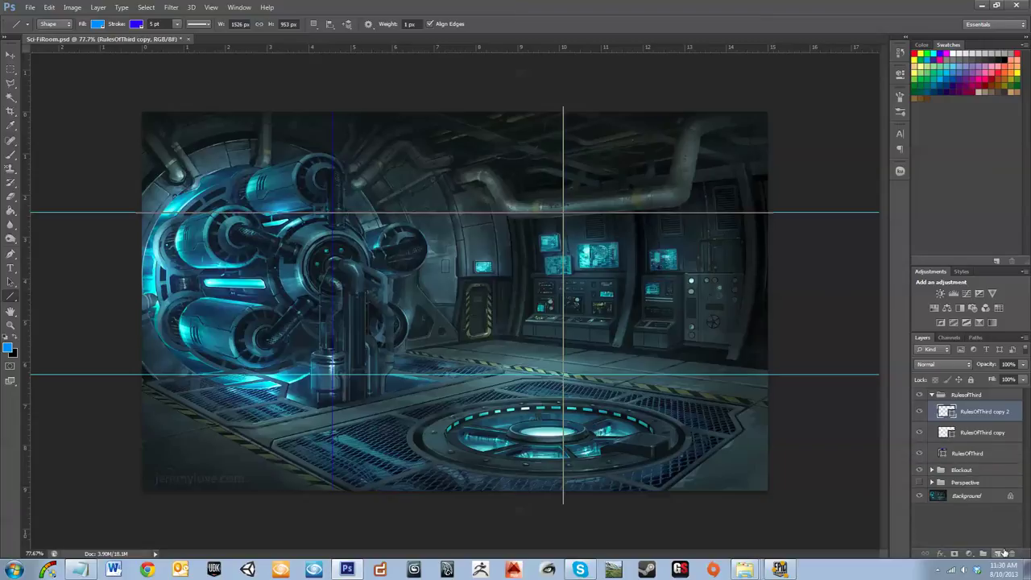
click(11, 54)
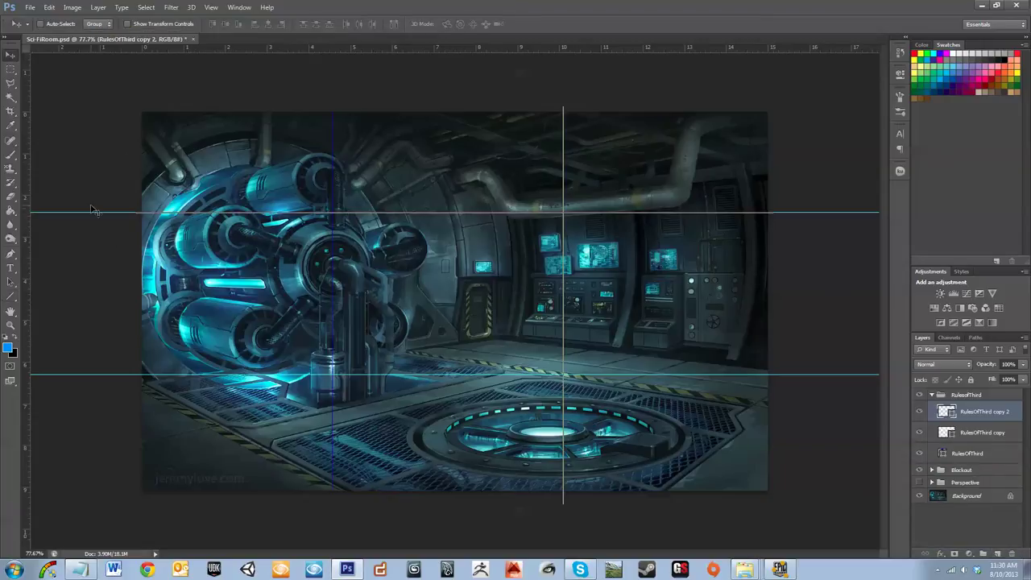
drag(90, 212, 96, 75)
key(ctrl+z)
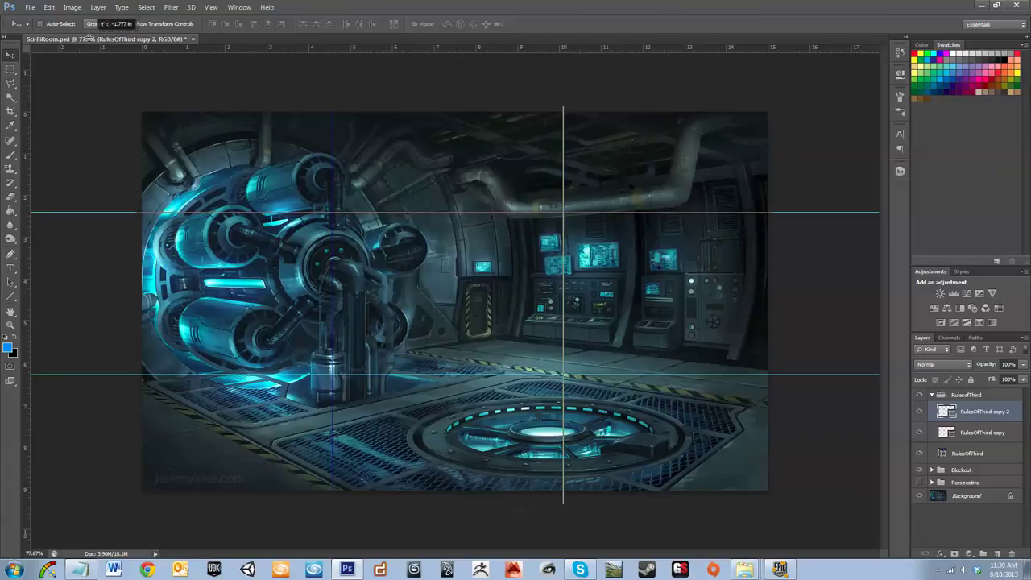
drag(167, 213, 169, 286)
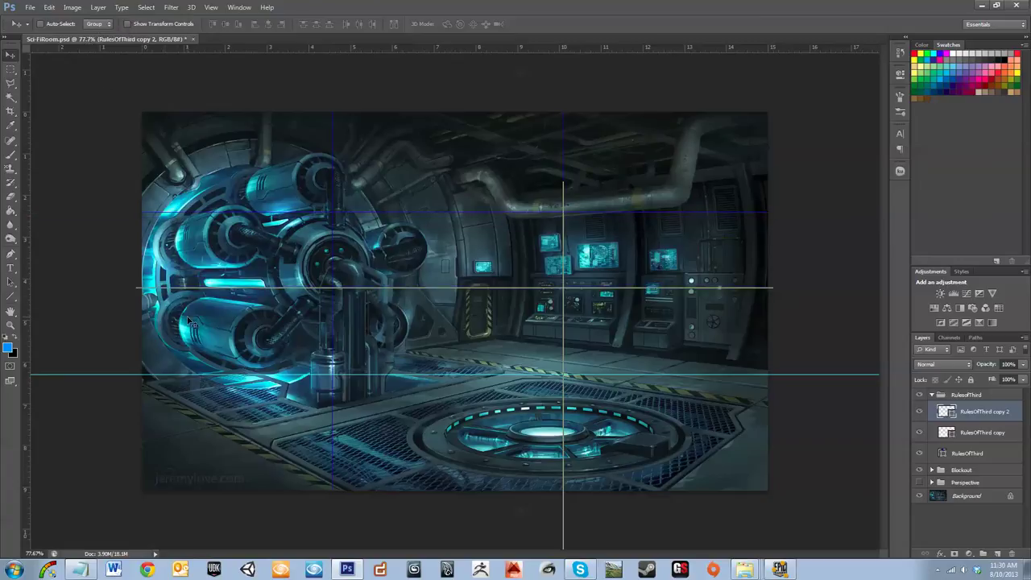
key(ctrl+z)
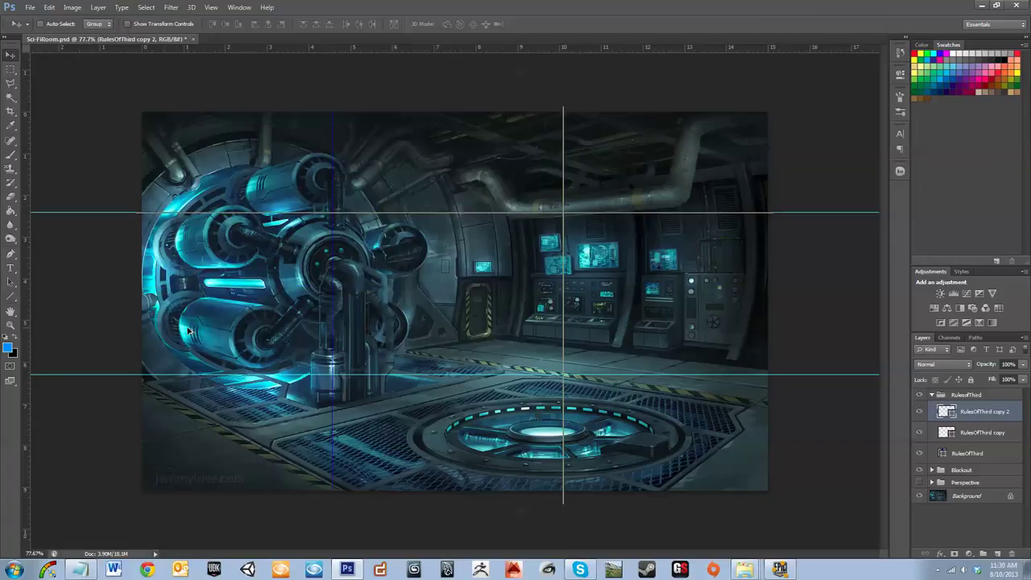
Delete the RulesOfThird copy 2 layer, keeping RulesOfThird and RulesOfThird copy
key(ctrl+alt+z)
key(ctrl+alt+z)
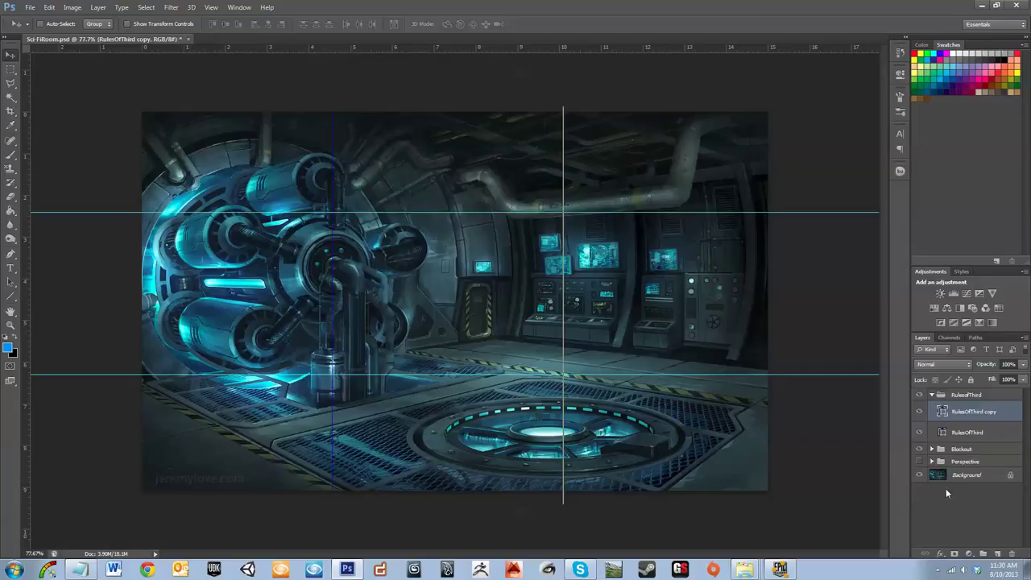
drag(975, 412, 996, 553)
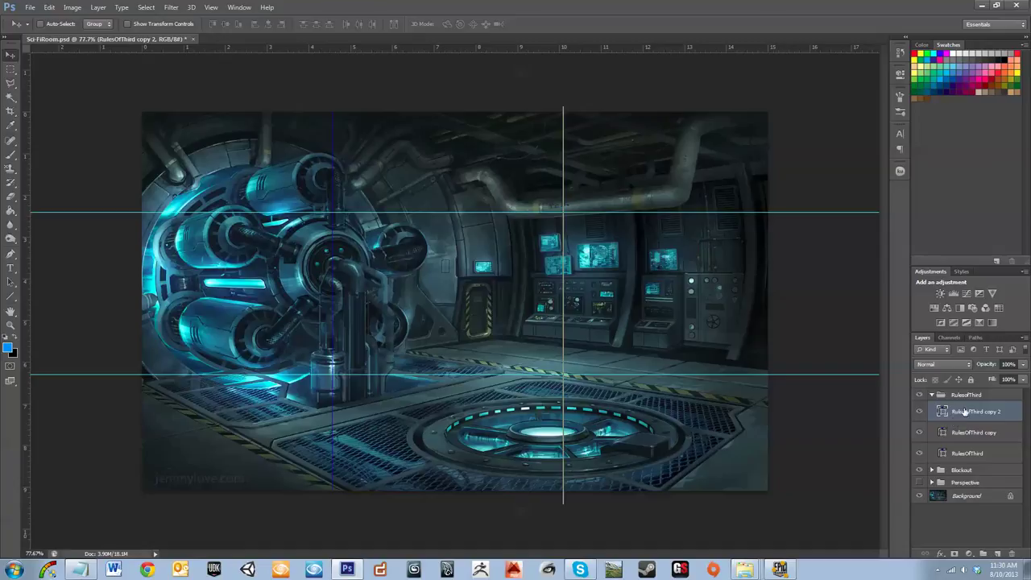
drag(964, 411, 1012, 553)
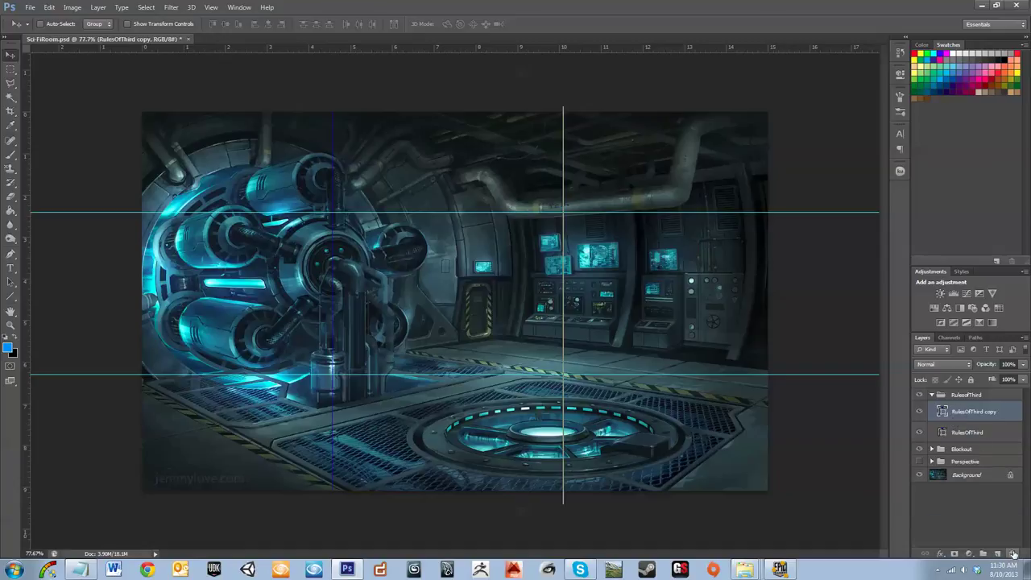
Create a new layer and draw horizontal lines along the upper and lower thirds guides
click(997, 554)
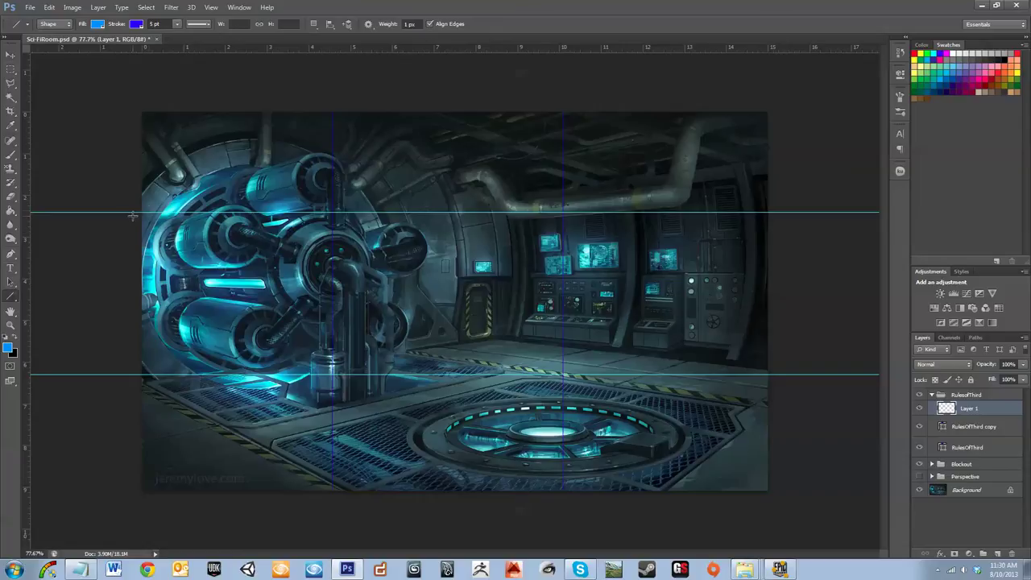
drag(135, 212, 776, 212)
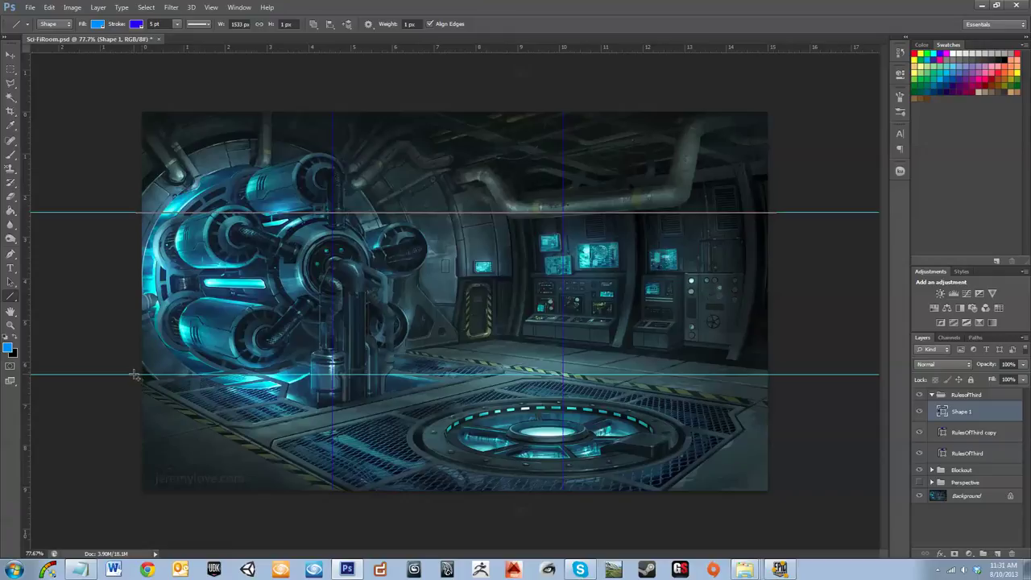
drag(135, 373, 791, 374)
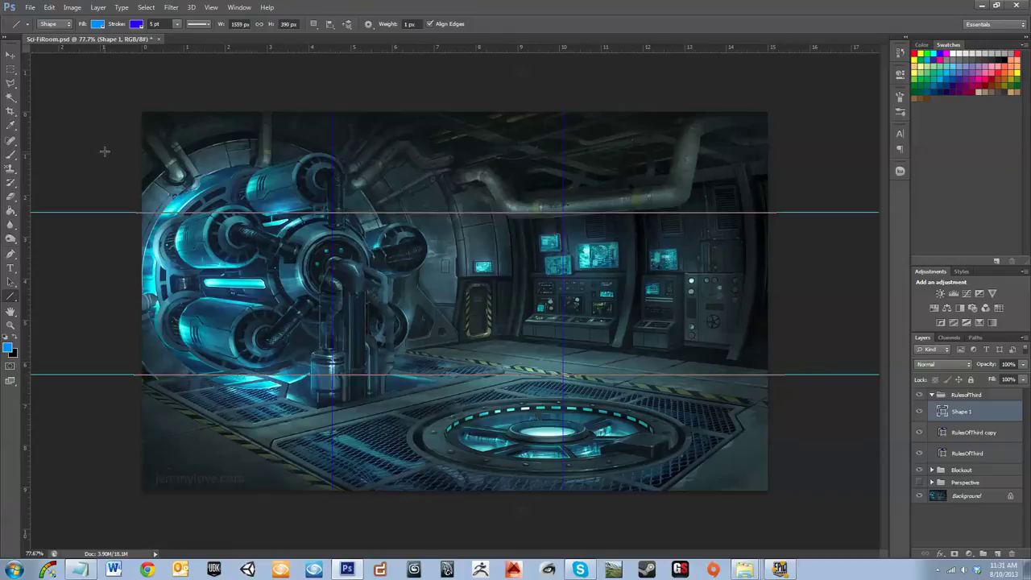
Drag the horizontal guides off the canvas
click(11, 54)
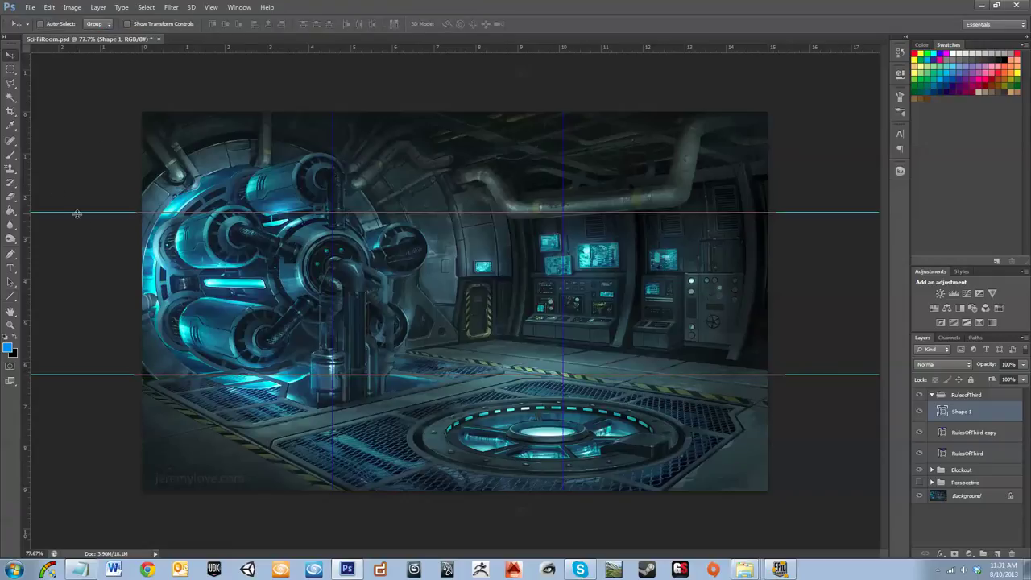
drag(77, 214, 161, 33)
click(979, 522)
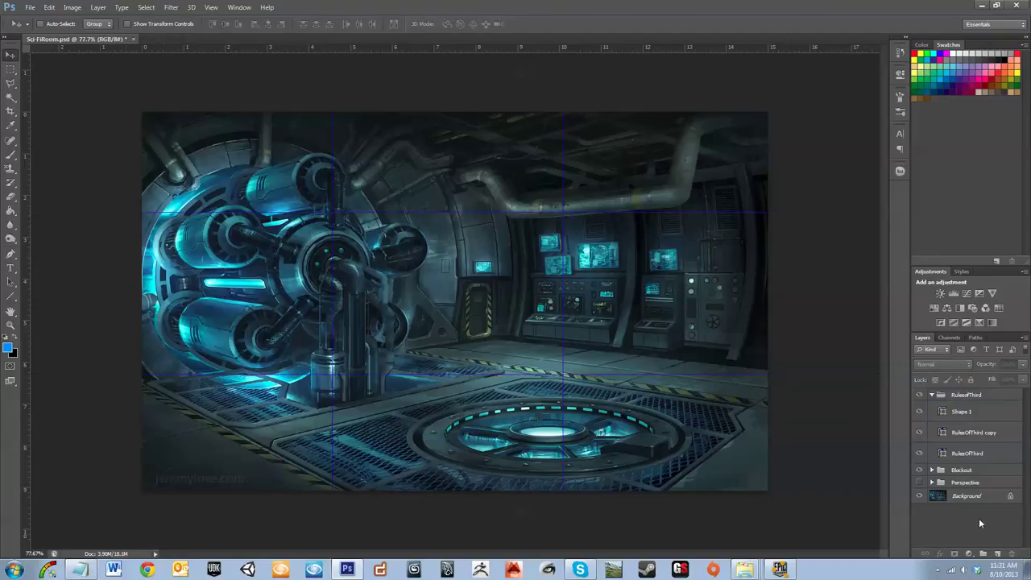
right_click(992, 416)
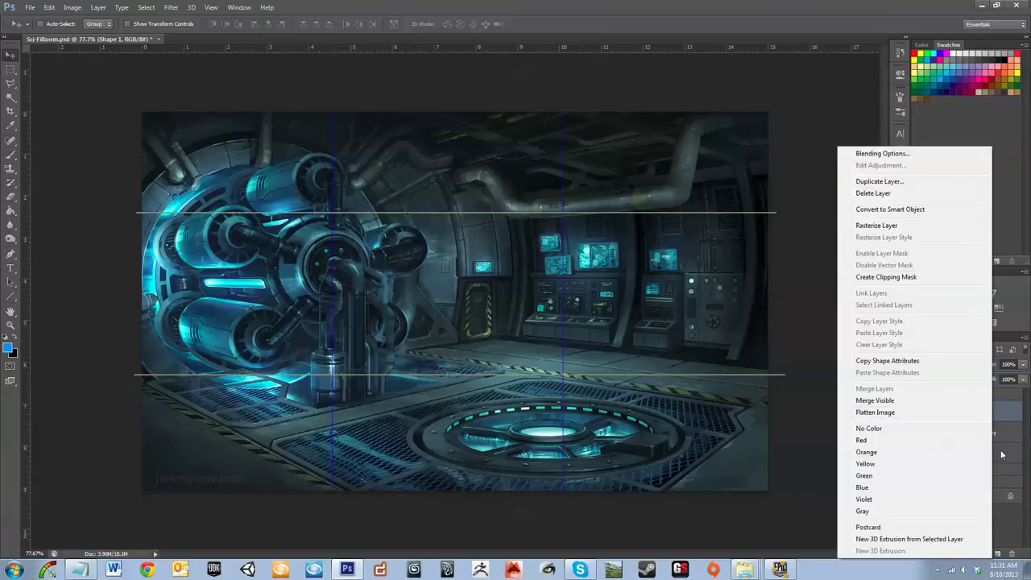
click(1013, 506)
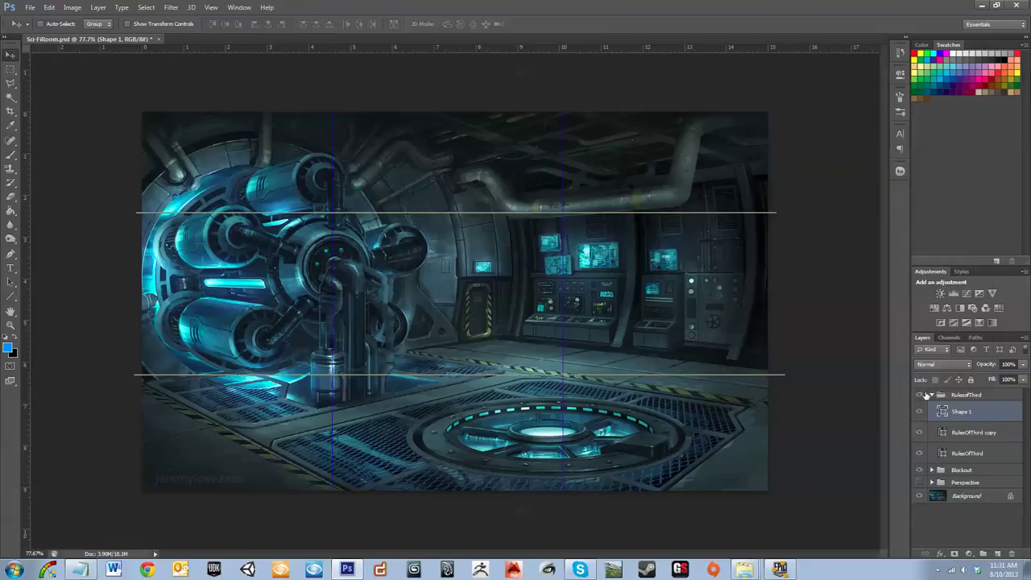
Collapse and hide the RulesOfThird group, then move Blockout to the top and expand it
click(933, 396)
click(969, 466)
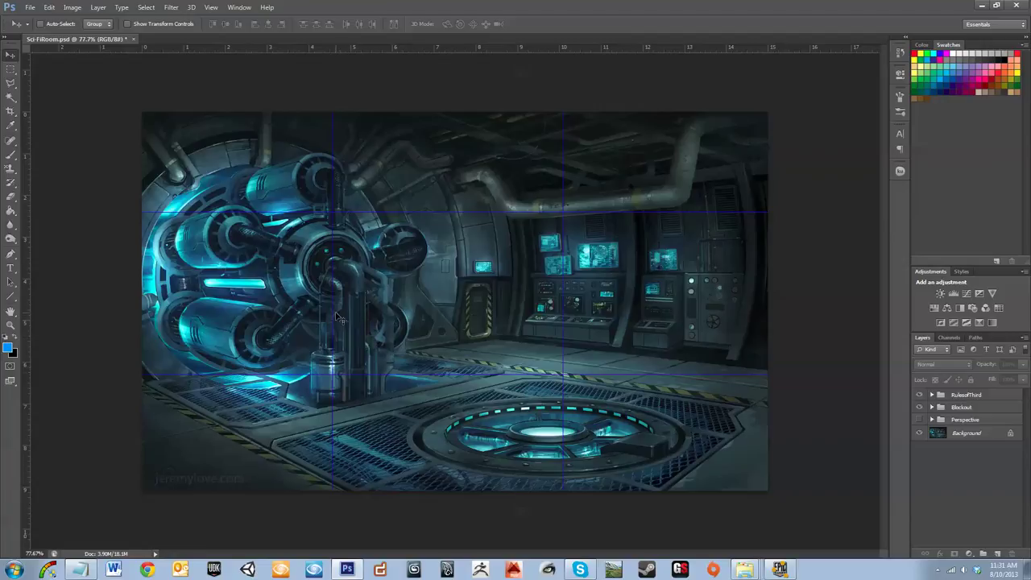
click(920, 396)
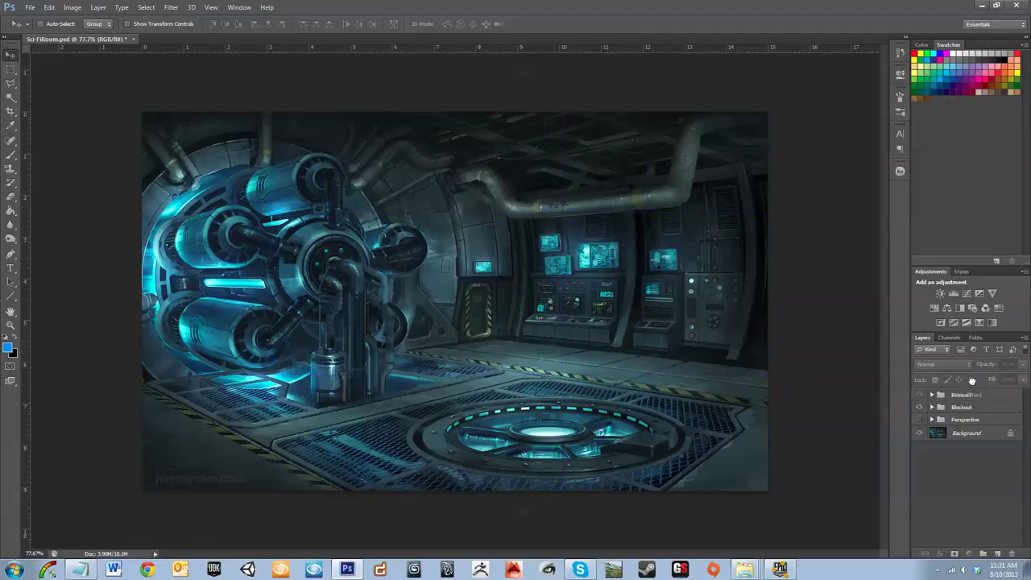
drag(972, 387, 973, 395)
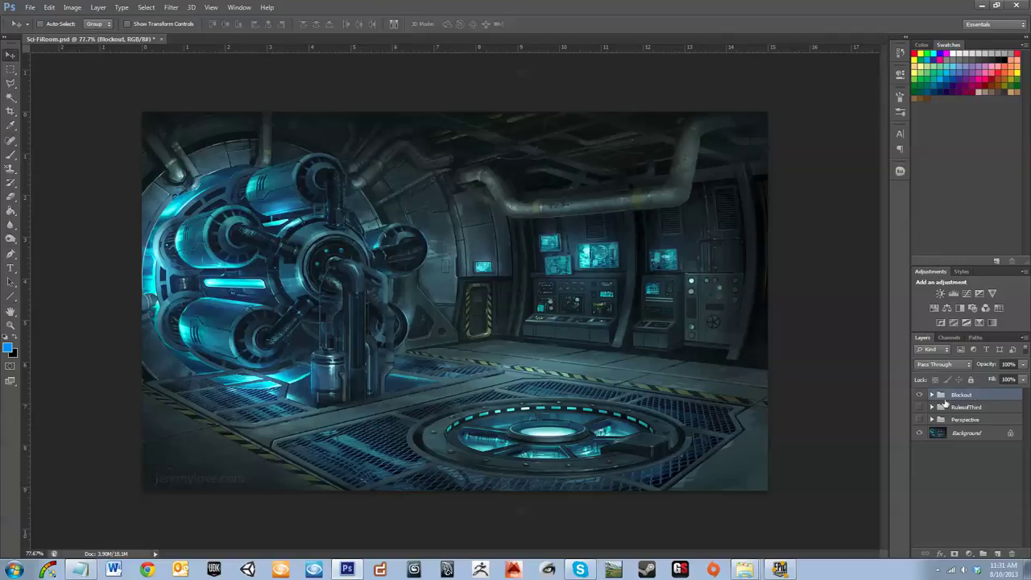
click(931, 395)
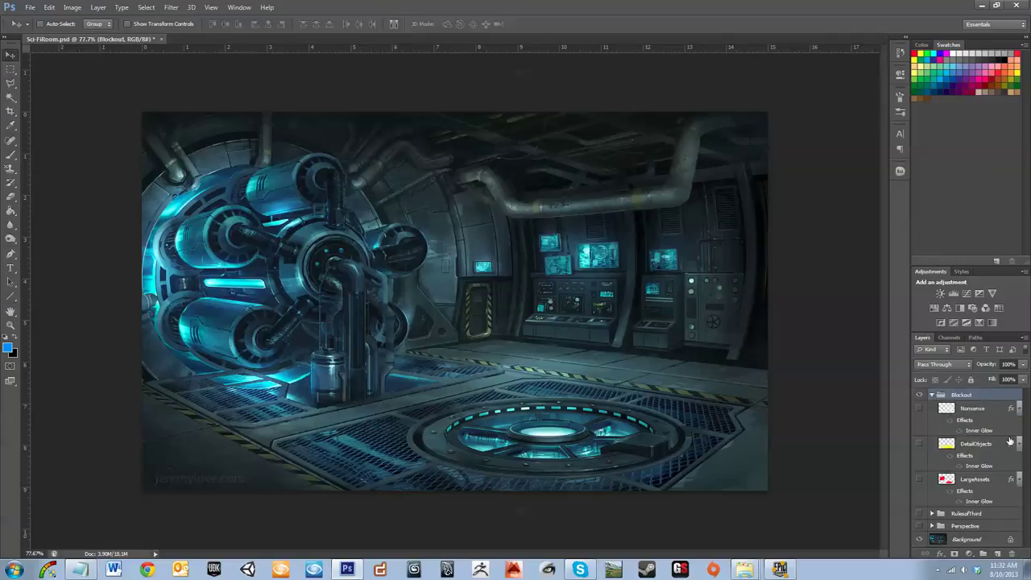
Keep DetailObjects hidden, move Nonsense below LargeAssets, and add a new layer above DetailObjects
click(981, 447)
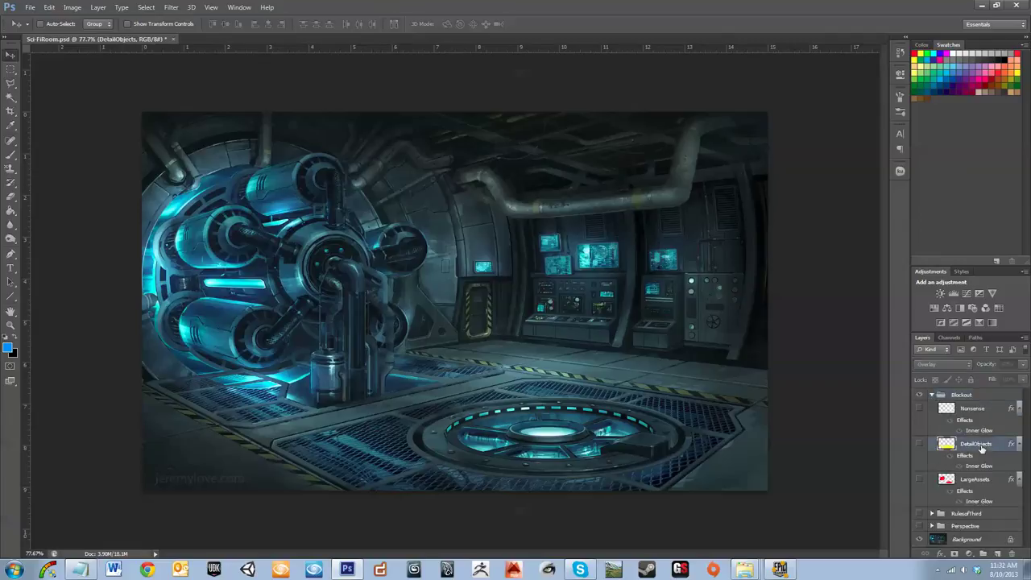
click(920, 446)
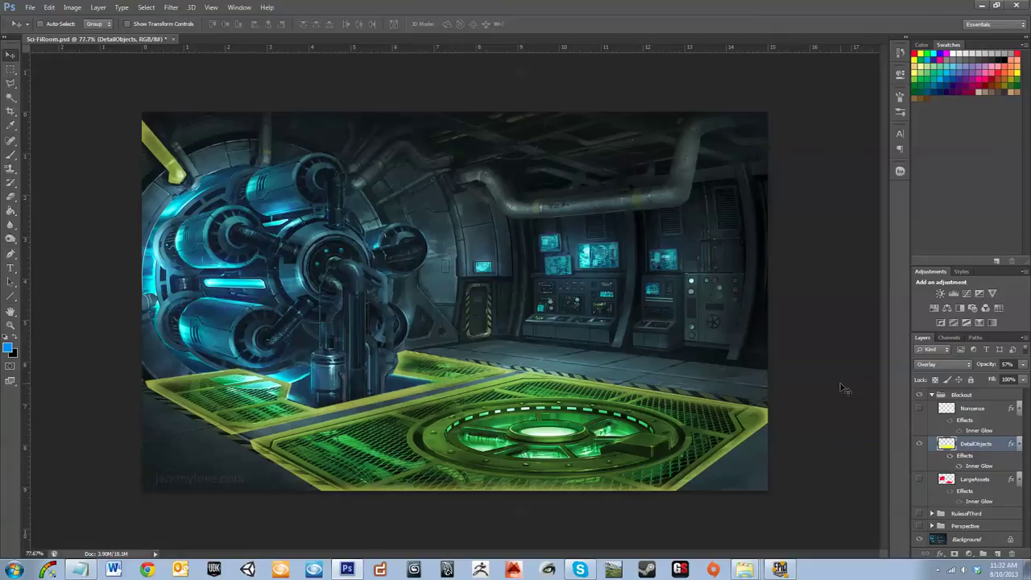
click(919, 445)
drag(955, 409, 966, 495)
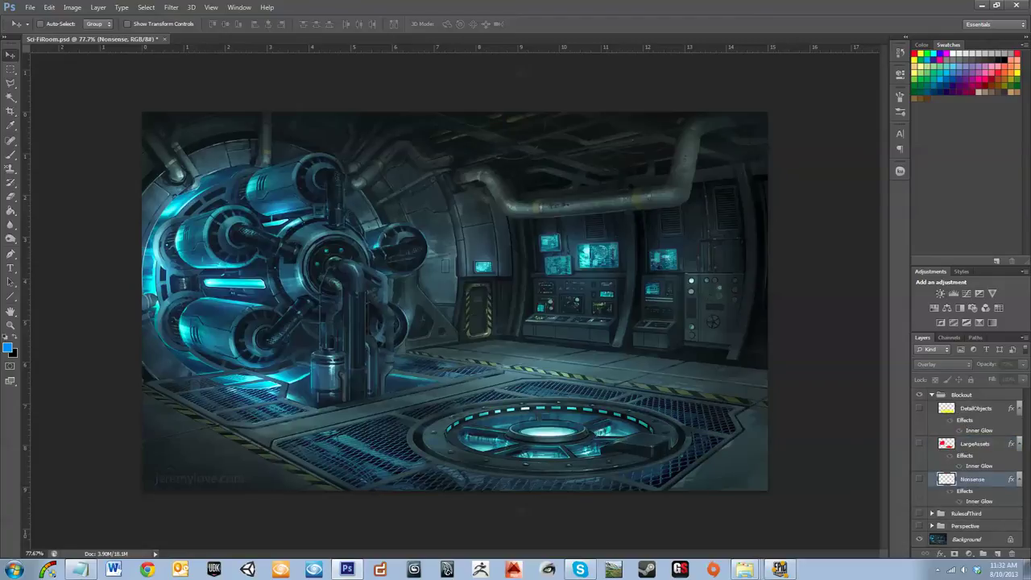
click(979, 411)
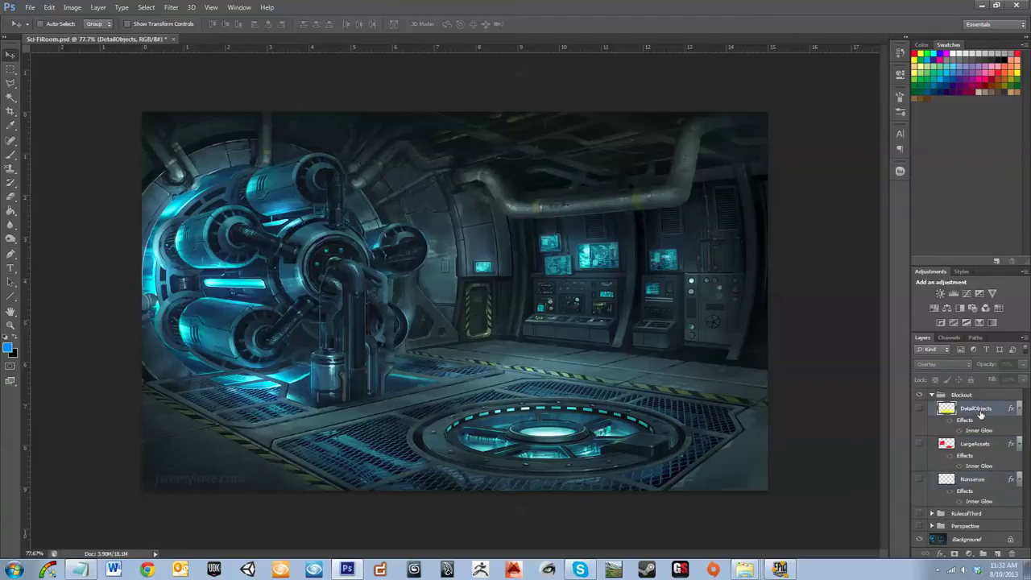
click(997, 554)
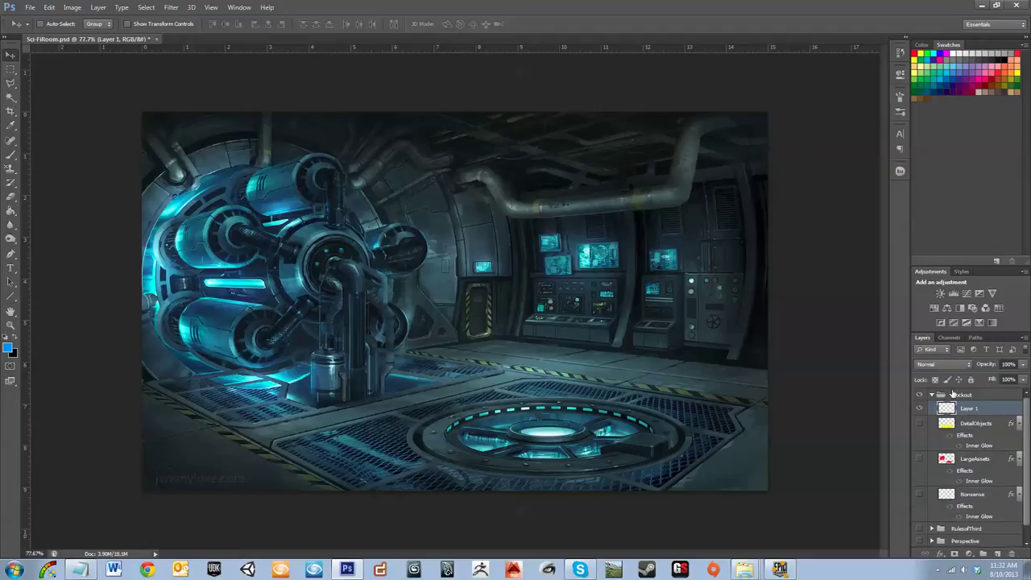
Rename the new Layer 1 in the Blockout group to 'Decals'
double_click(970, 408)
text(Becals)
key(Return)
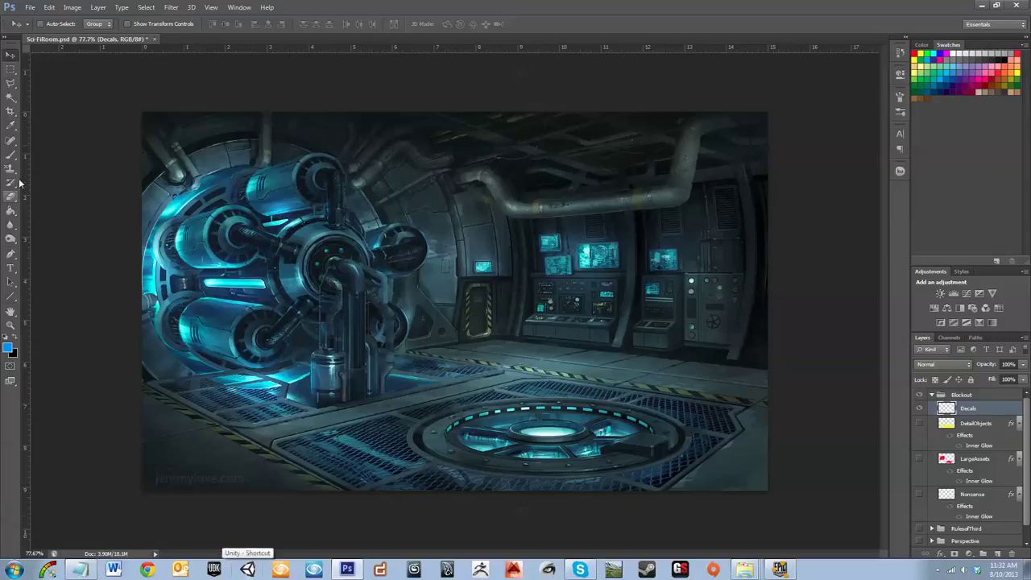
With the Polygonal Lasso, zoom in and try a selection on the pipe, dismissing the empty-selection warning
click(13, 85)
scroll(595, 298, up, 3)
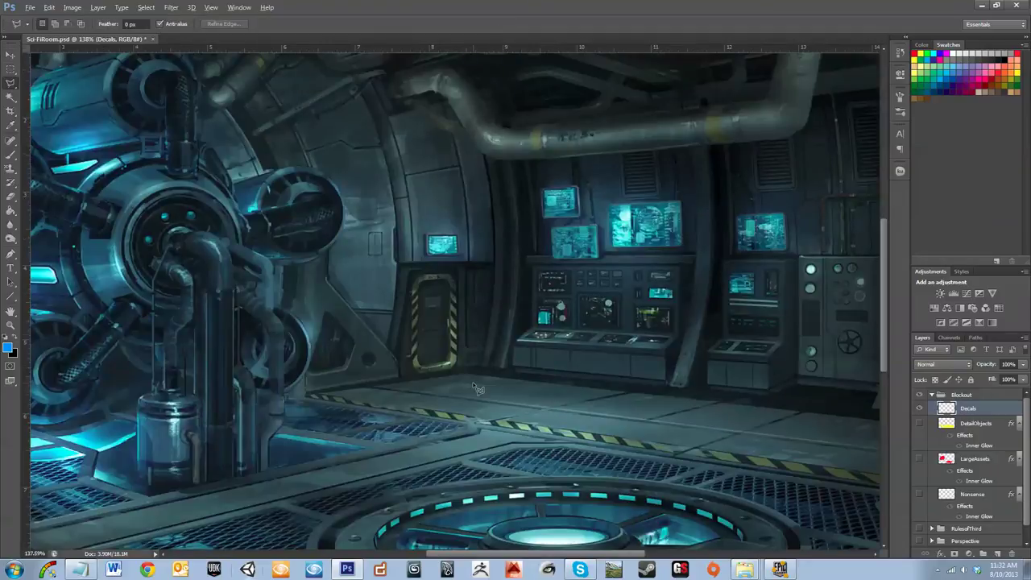
scroll(483, 348, down, 3)
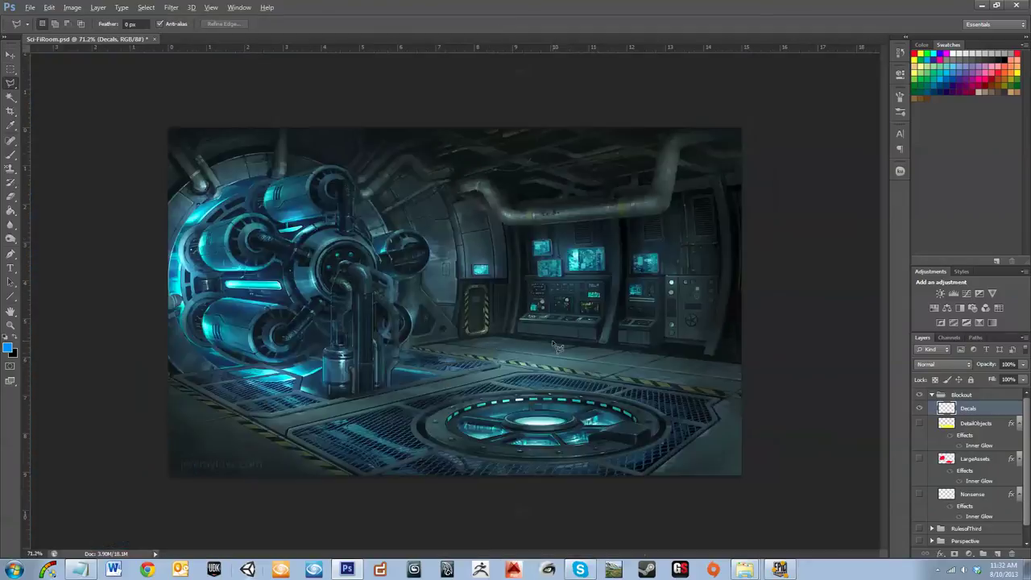
scroll(661, 427, up, 1)
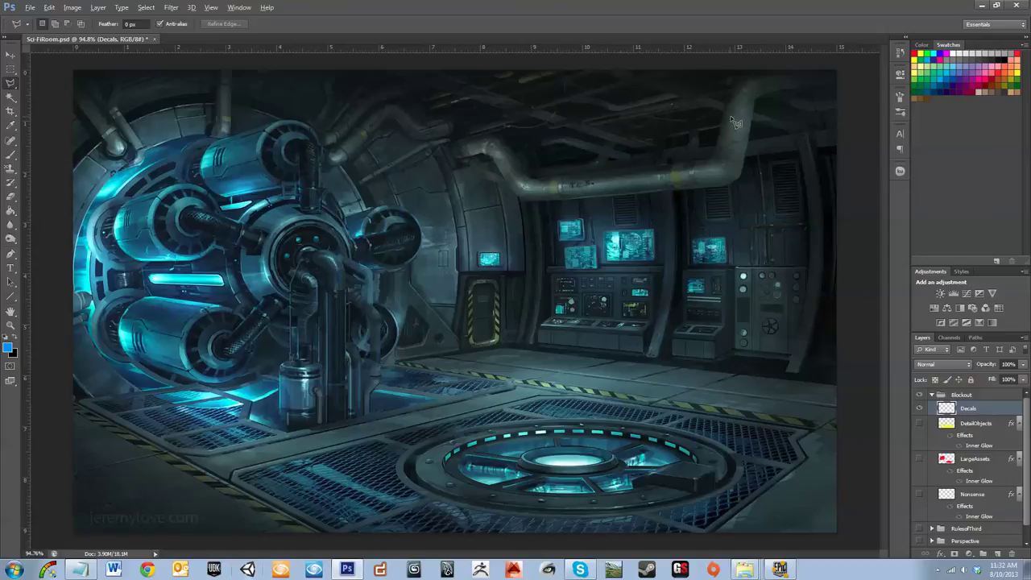
scroll(586, 211, up, 2)
scroll(449, 209, up, 1)
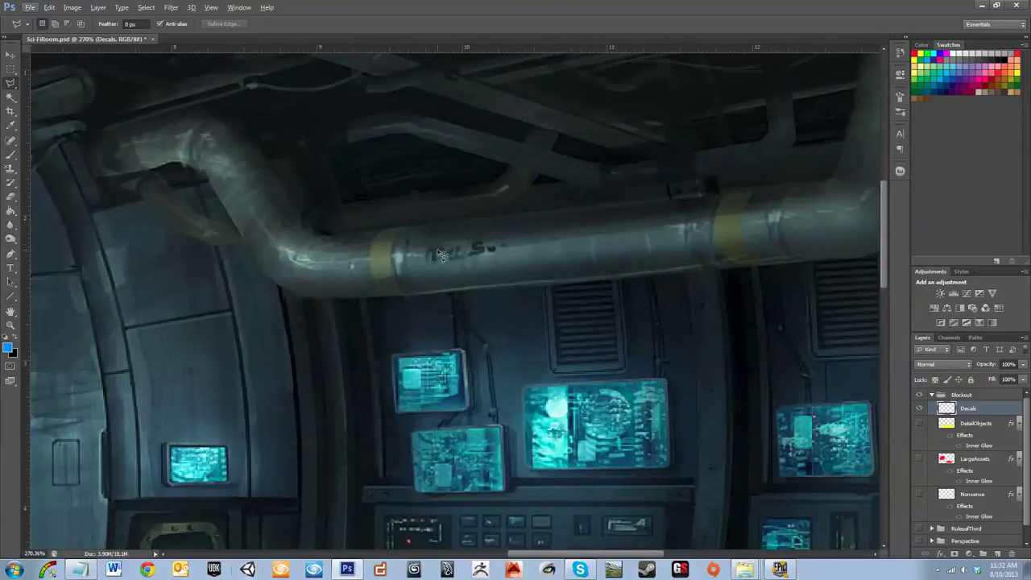
click(432, 233)
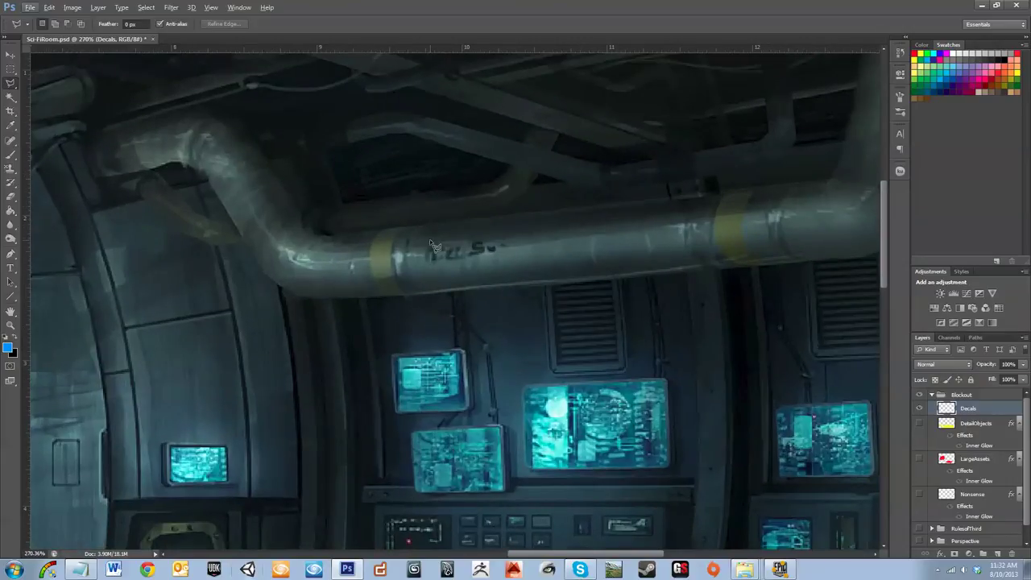
double_click(503, 227)
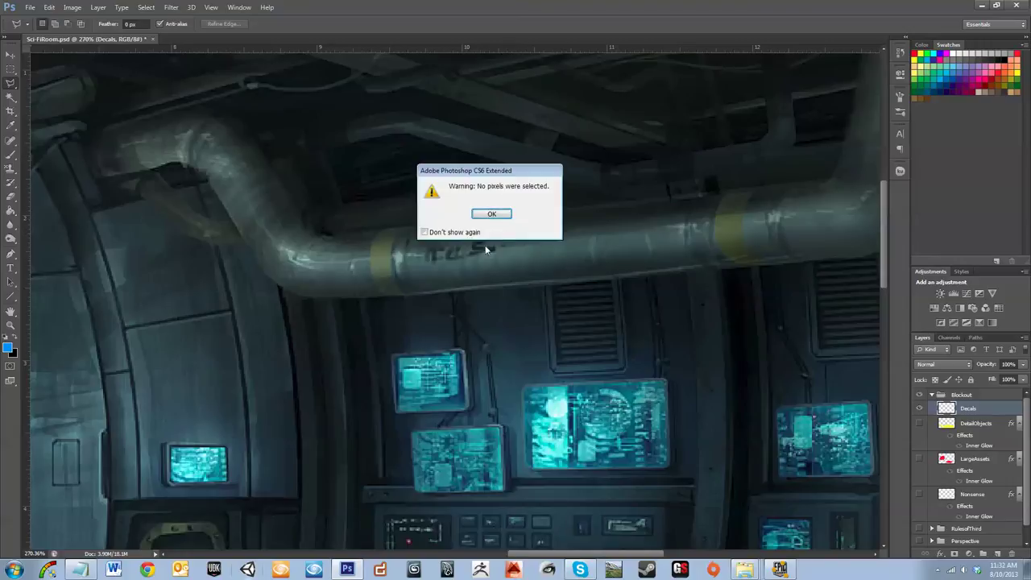
click(489, 211)
Zoom the canvas to about 400% on the door panel beside the consoles
scroll(428, 247, down, 2)
scroll(429, 246, down, 2)
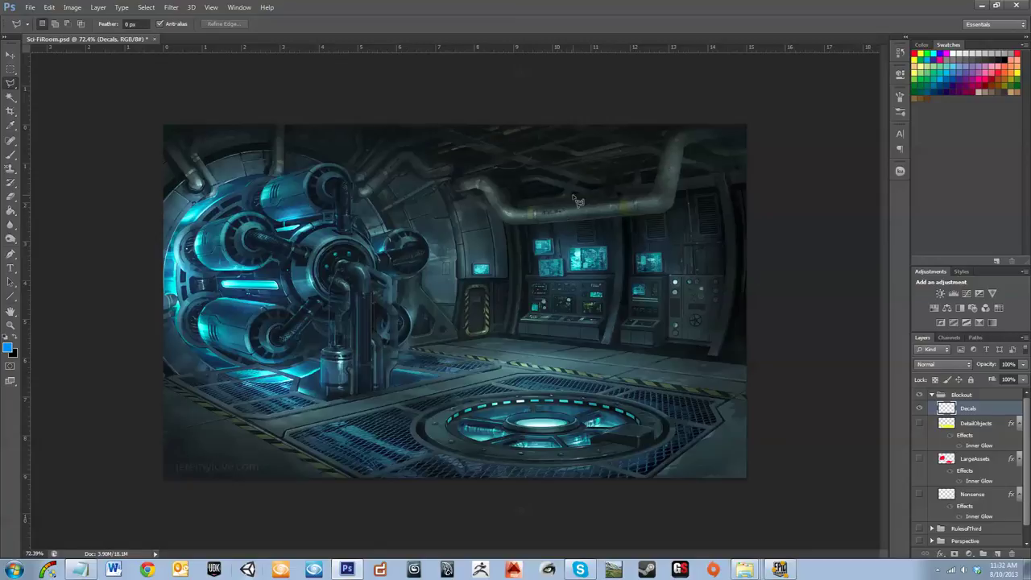
scroll(789, 214, up, 1)
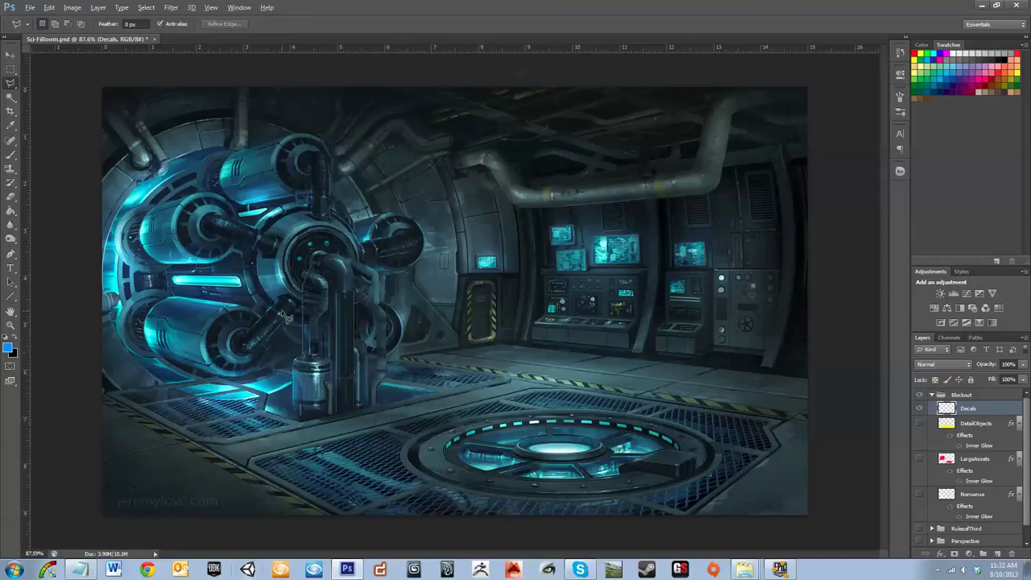
scroll(563, 365, up, 3)
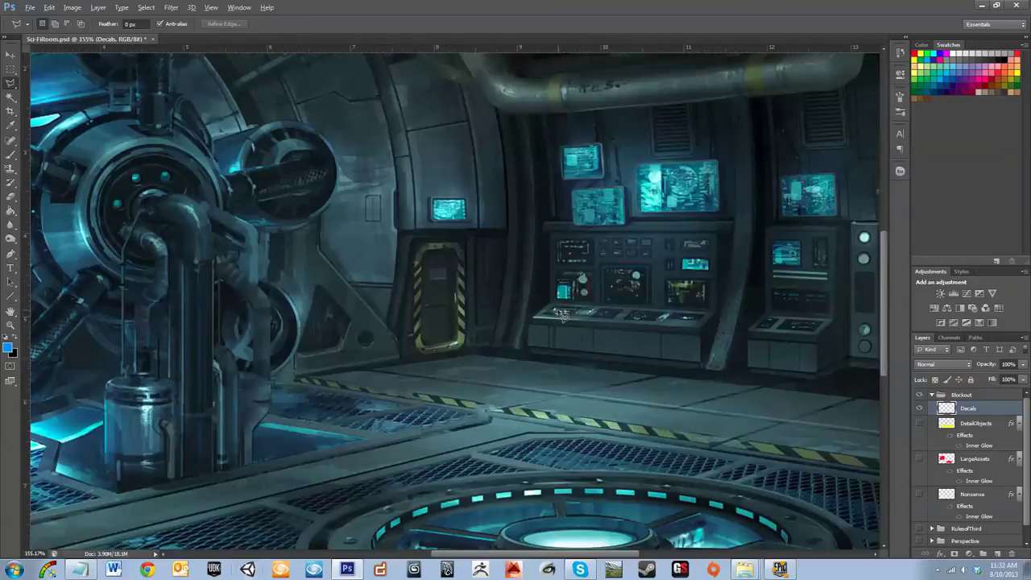
scroll(439, 273, up, 4)
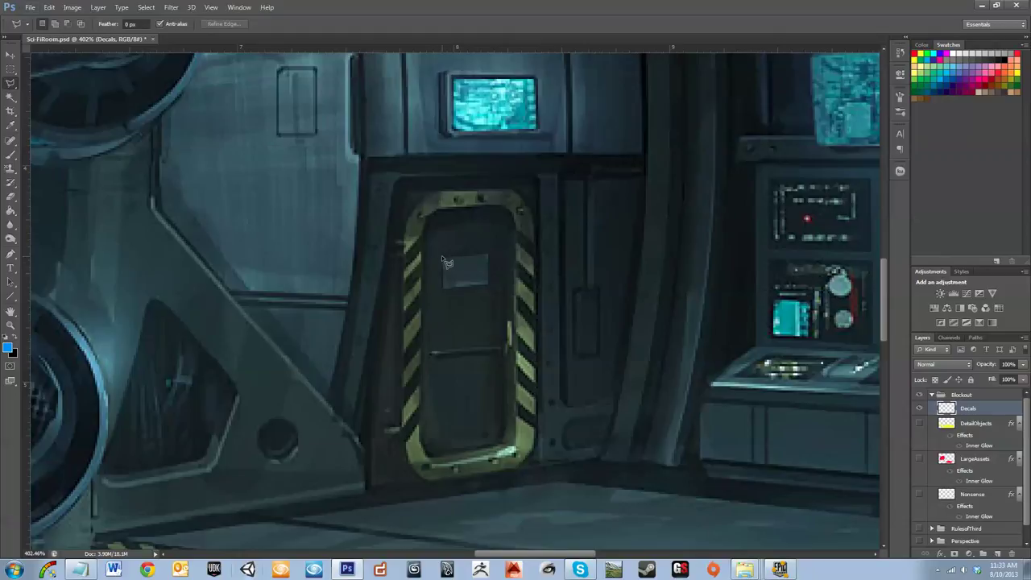
Draw a rectangular Polygonal Lasso selection on the door panel
click(442, 256)
click(440, 290)
click(442, 263)
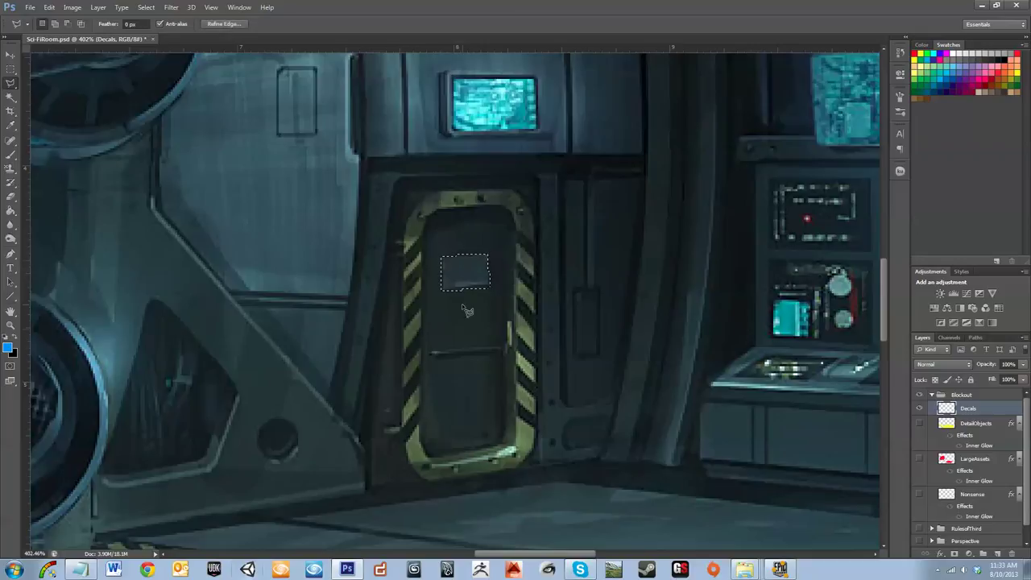
Fill the door selection with blue using the Paint Bucket, then open the Decals Layer Style
click(10, 210)
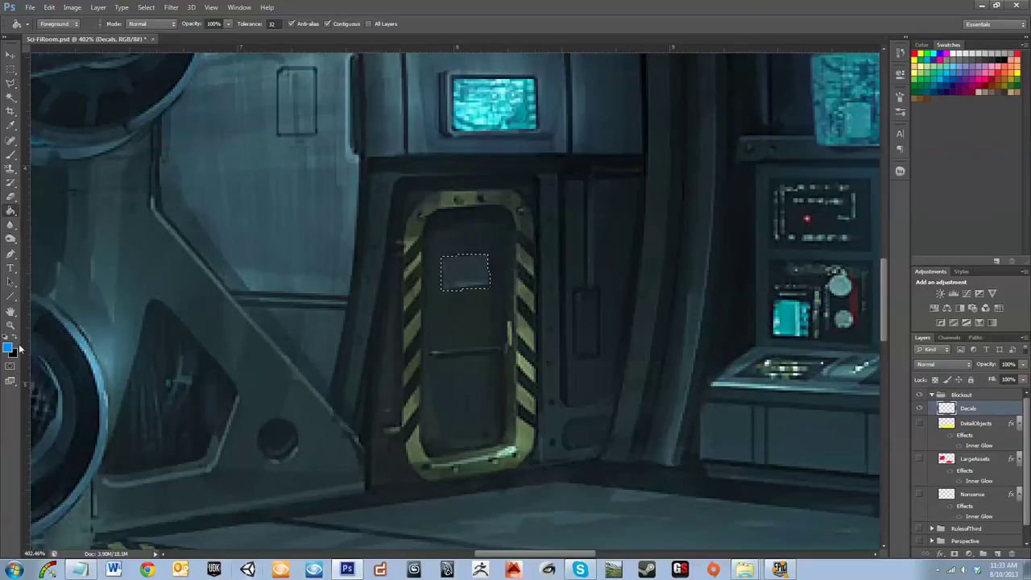
click(460, 271)
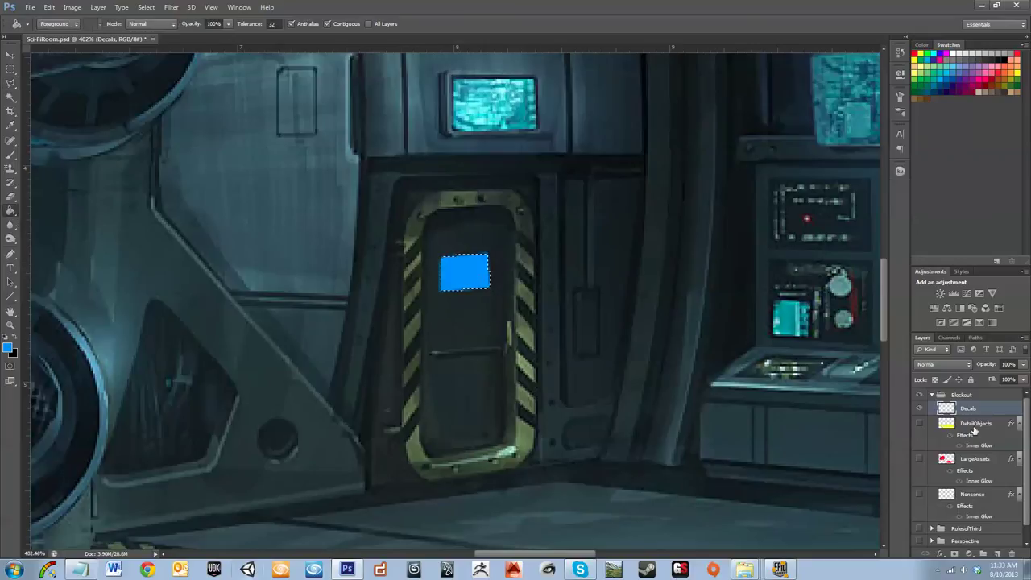
double_click(981, 412)
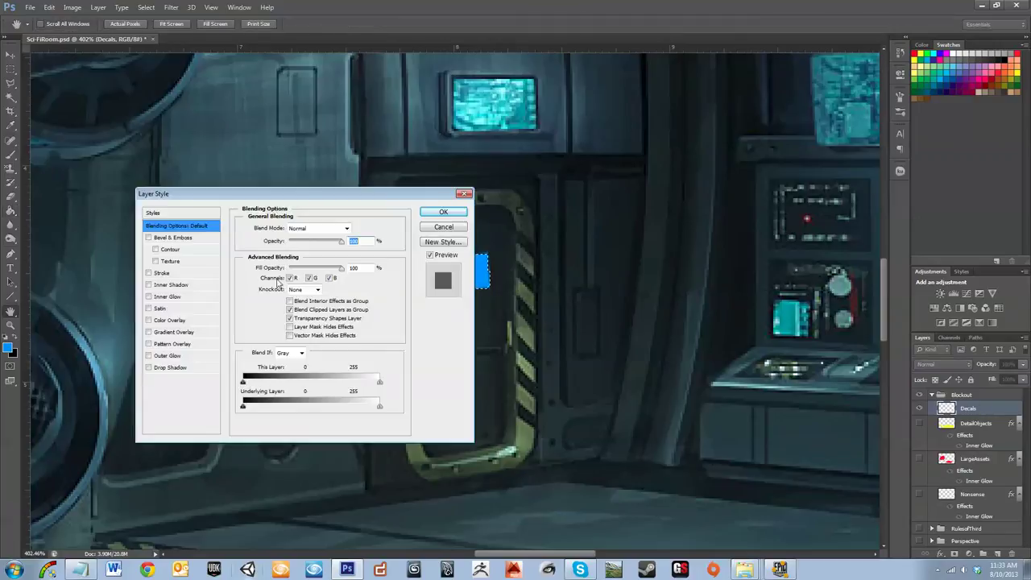
Add a cyan Inner Glow with adjusted opacity to the Decals layer and apply it
click(168, 297)
click(271, 266)
drag(533, 253, 559, 184)
click(610, 253)
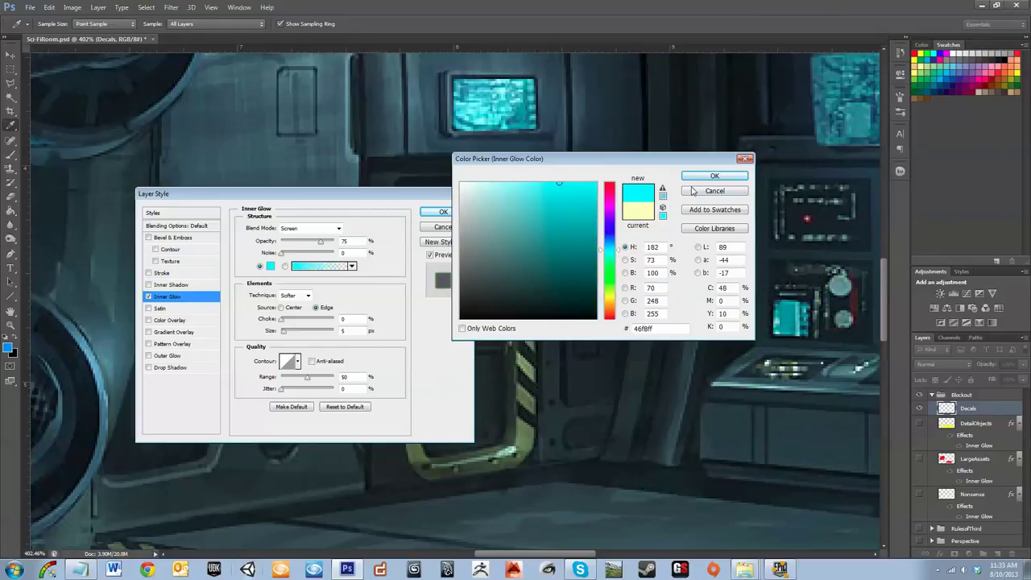
click(714, 175)
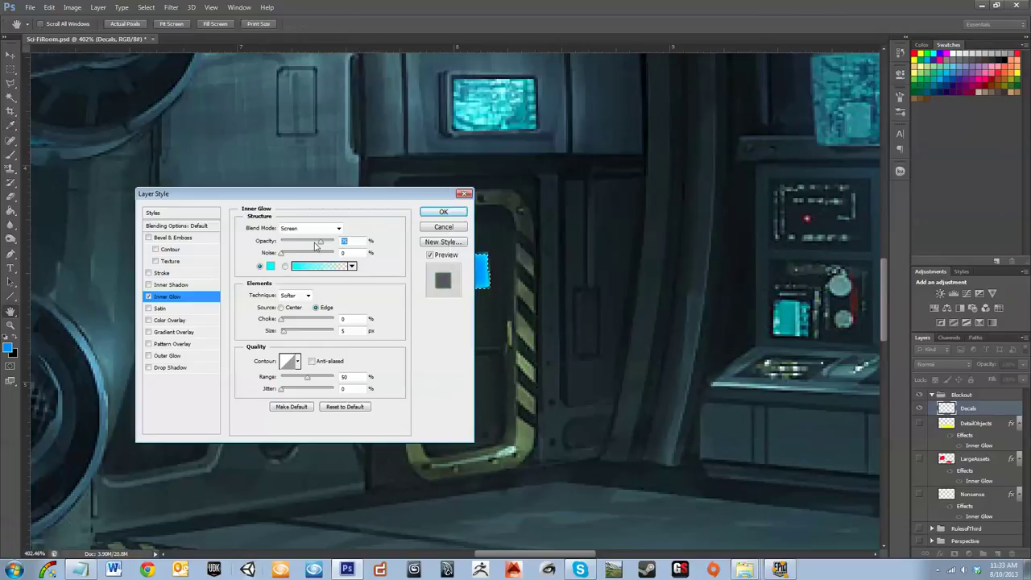
drag(317, 246, 313, 246)
click(443, 212)
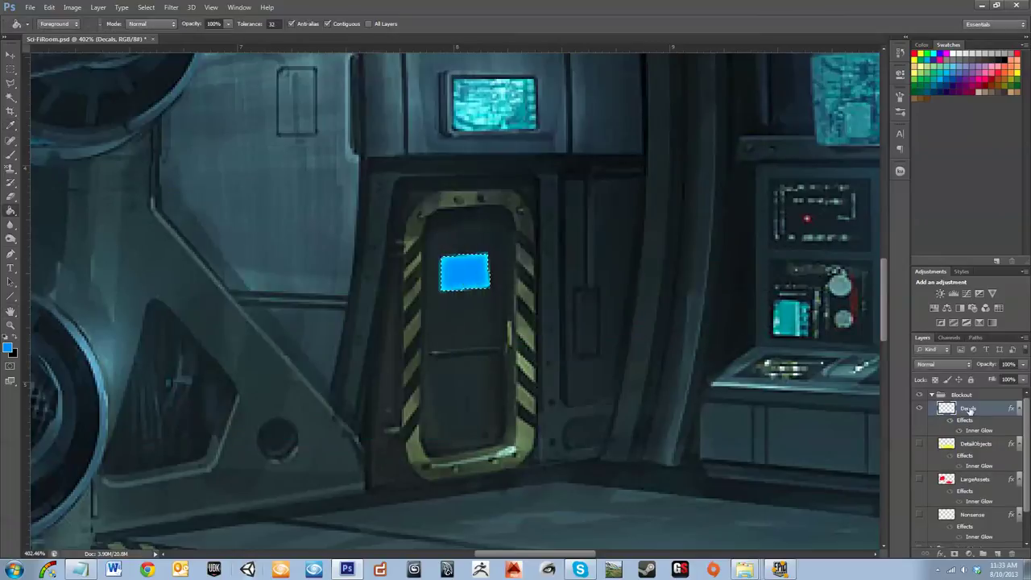
Set the Decals layer to Overlay blending after previewing neighbouring blend modes
click(943, 364)
click(968, 223)
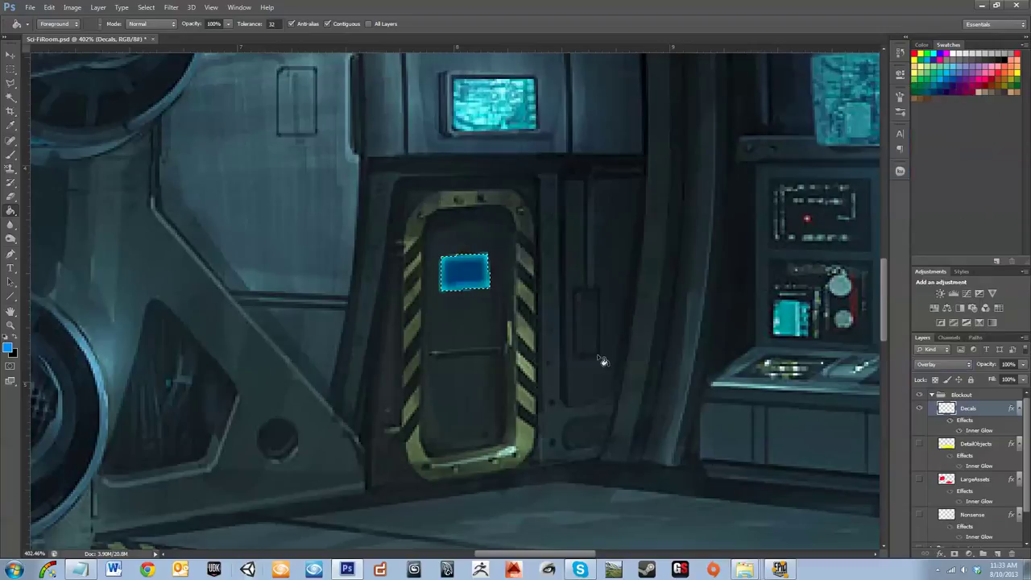
key(Down)
key(Down)
key(Down)
key(Down)
key(Down)
key(Down)
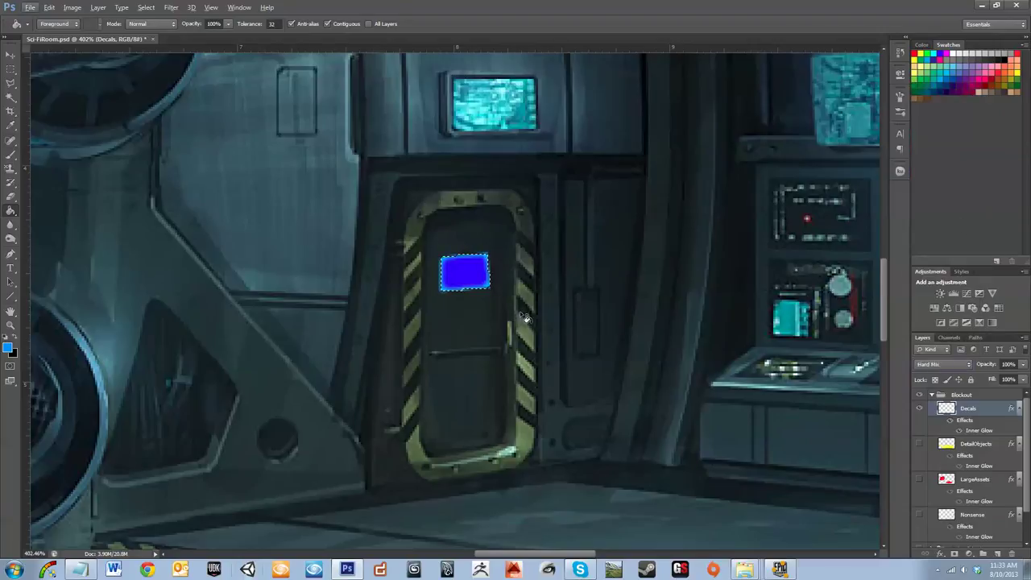
key(Up)
key(Up)
key(Up)
key(Up)
key(Up)
key(Up)
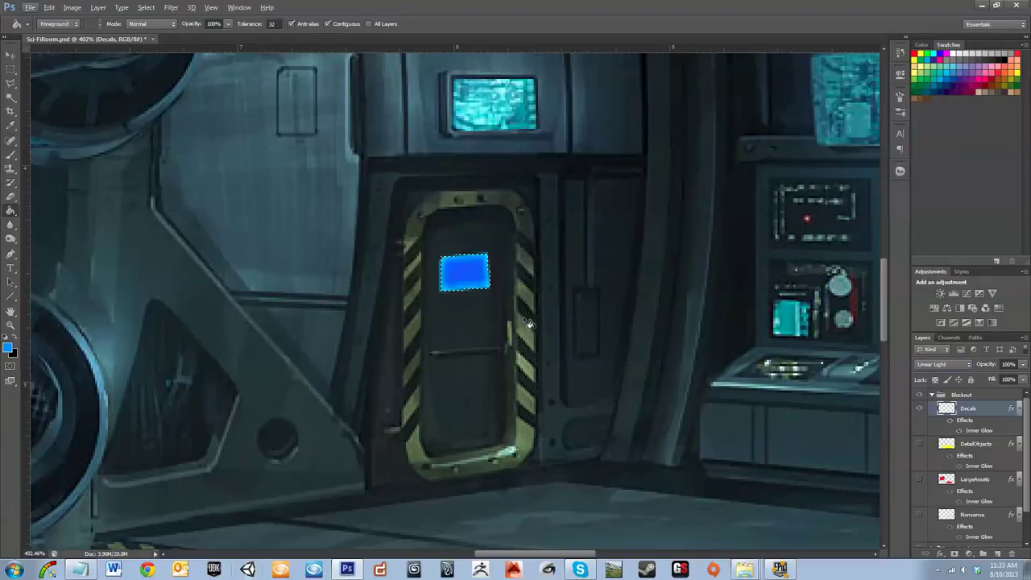
key(Down)
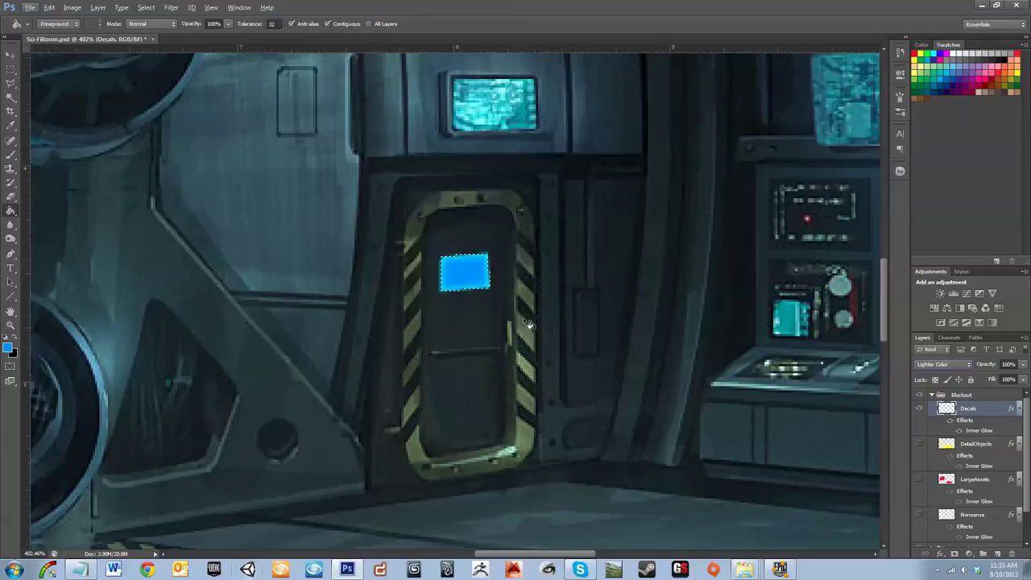
key(Up)
Zoom back out to the full scene, switching to the Move and Lasso tools
click(11, 55)
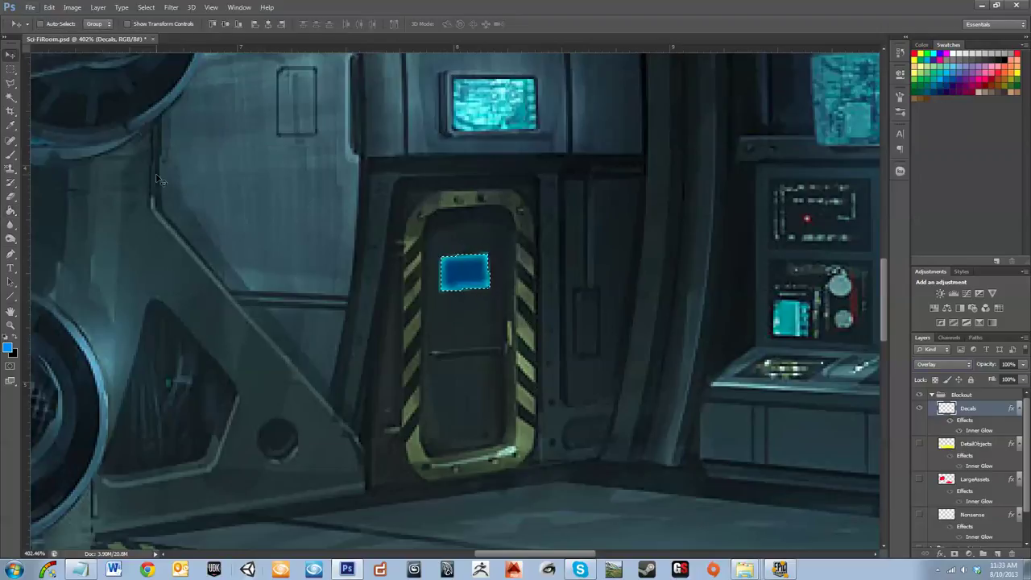
scroll(350, 330, down, 5)
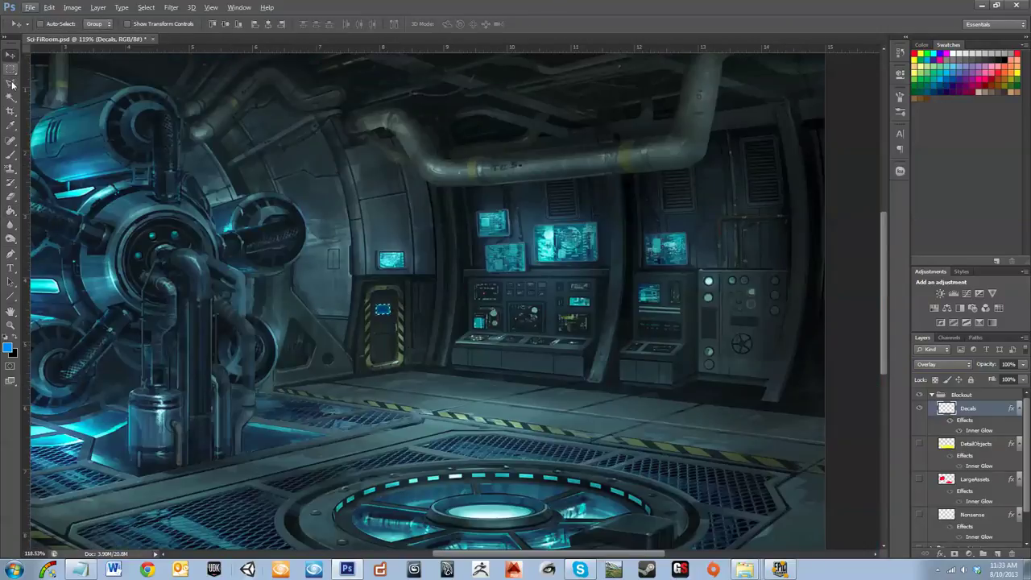
click(12, 83)
scroll(620, 401, down, 3)
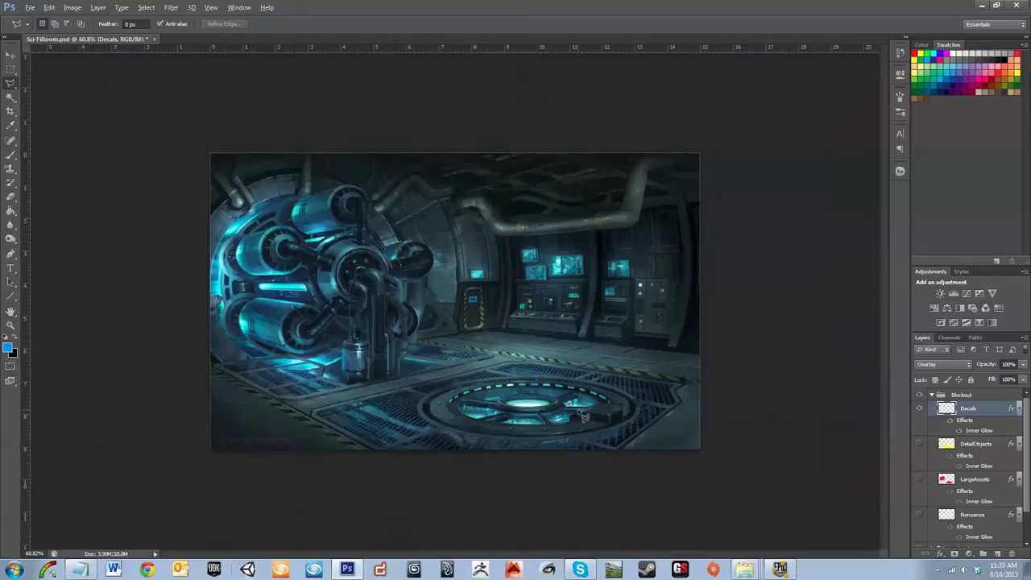
scroll(580, 407, up, 3)
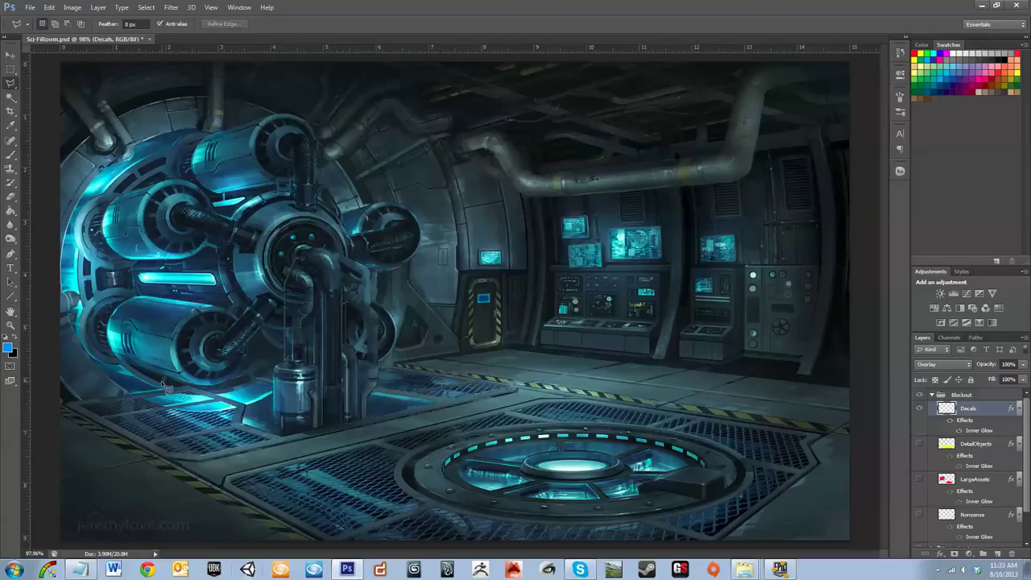
key(alt)
Show the DetailObjects and LargeAssets overlays
click(919, 444)
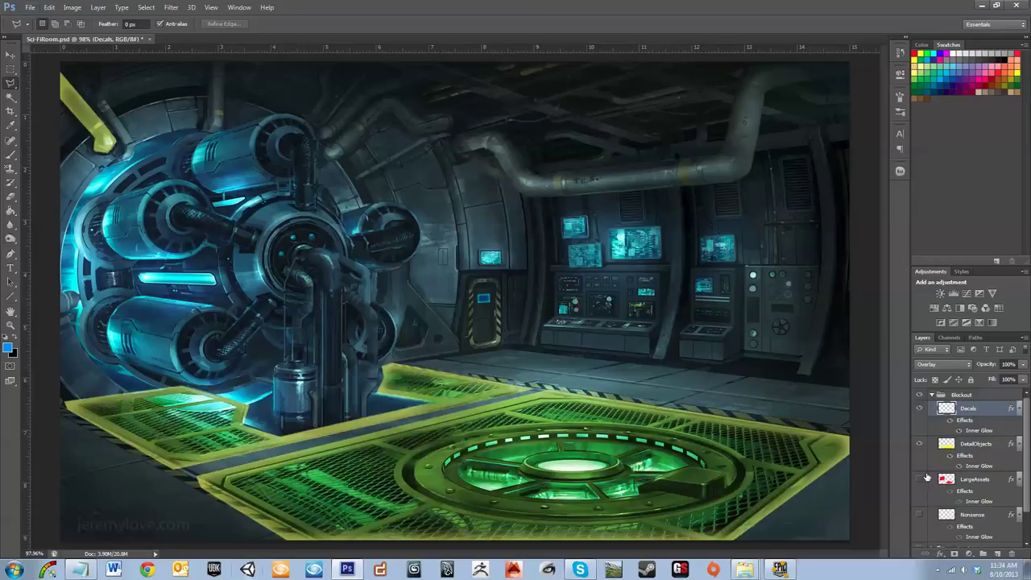
click(920, 479)
scroll(920, 483, down, 2)
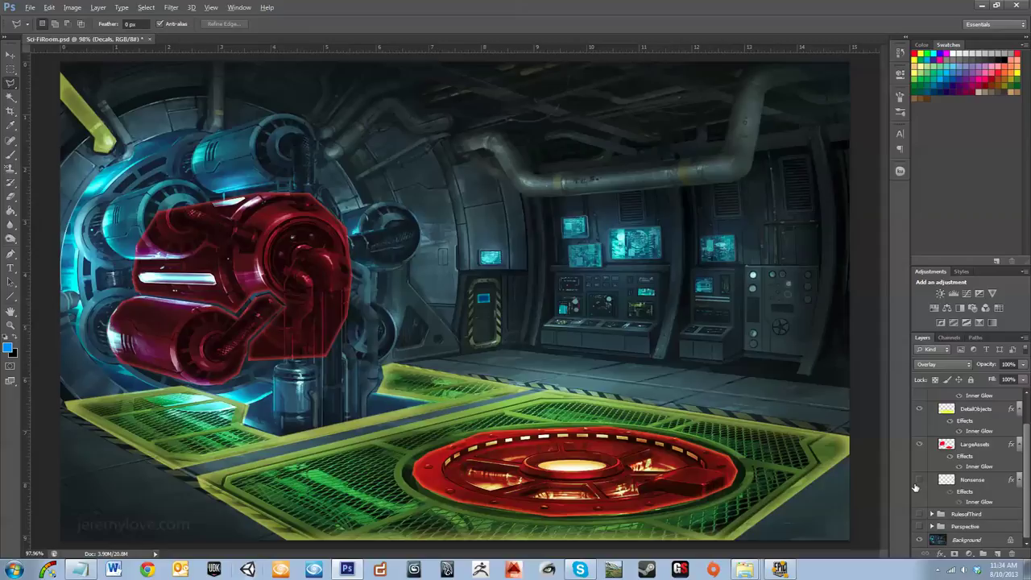
click(921, 444)
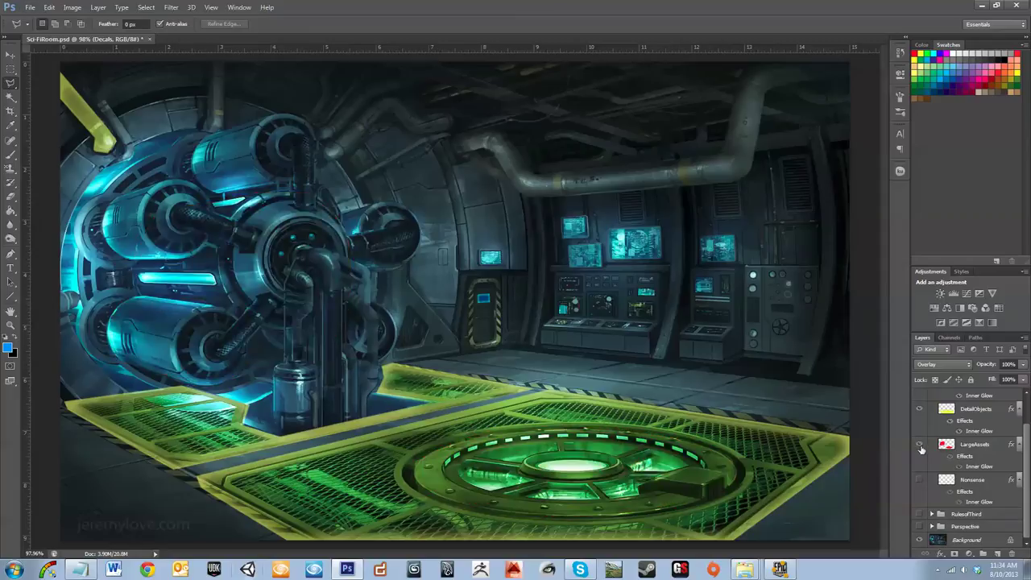
click(920, 445)
Toggle the Nonsense layer's red dot on and off, leaving it hidden
click(918, 479)
click(919, 479)
click(919, 479)
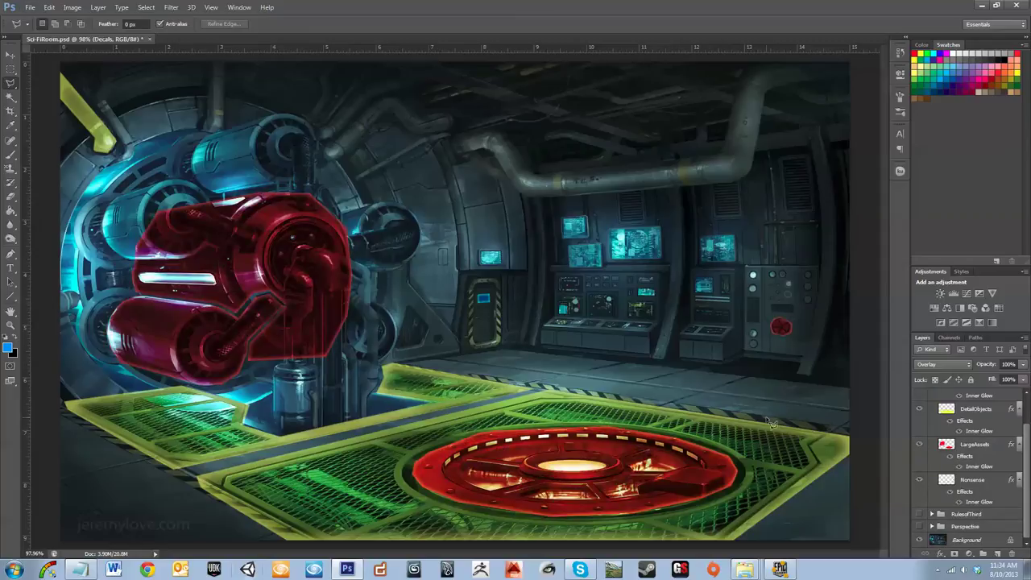
click(919, 479)
scroll(812, 488, down, 3)
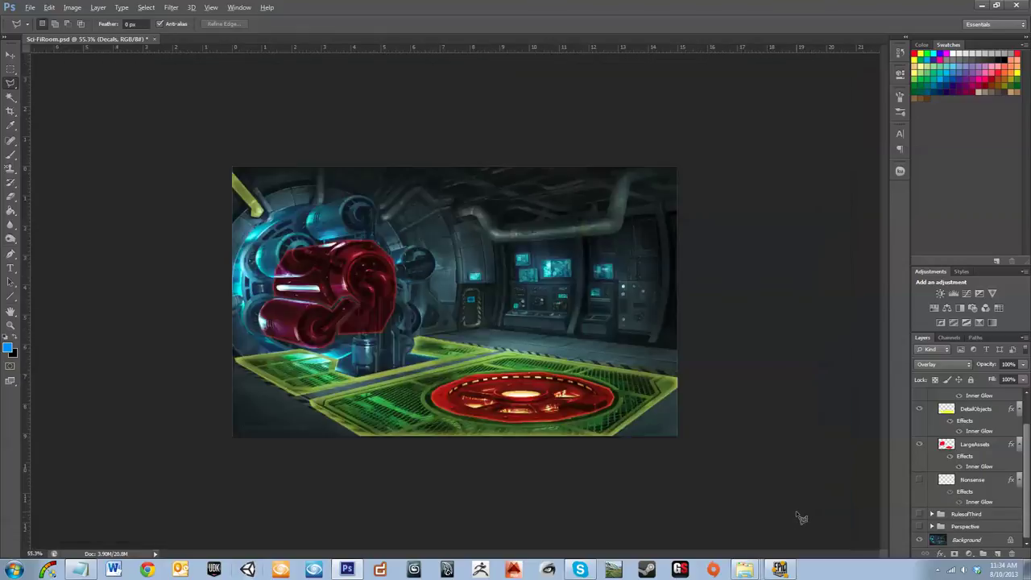
scroll(798, 505, up, 3)
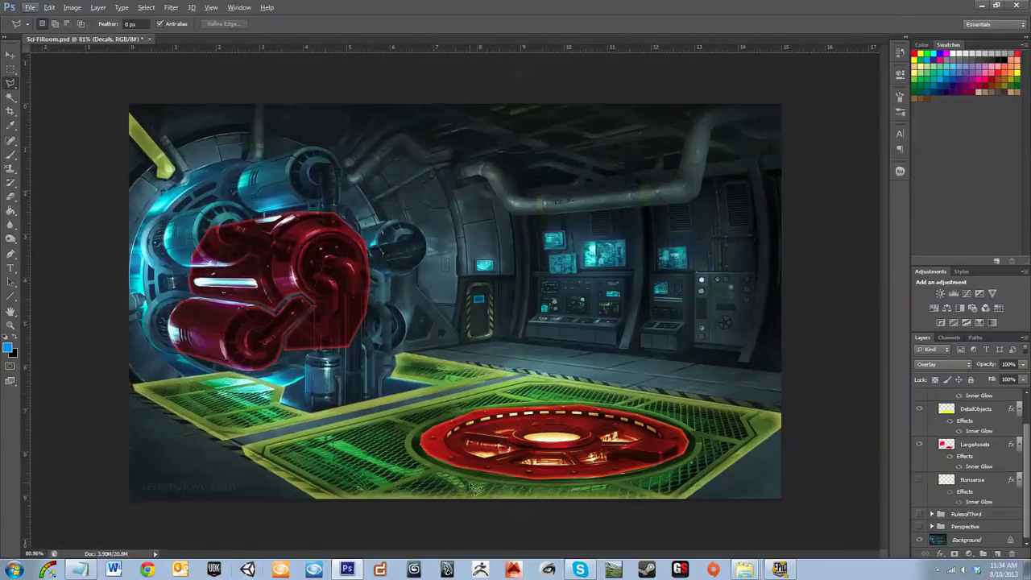
scroll(940, 411, up, 1)
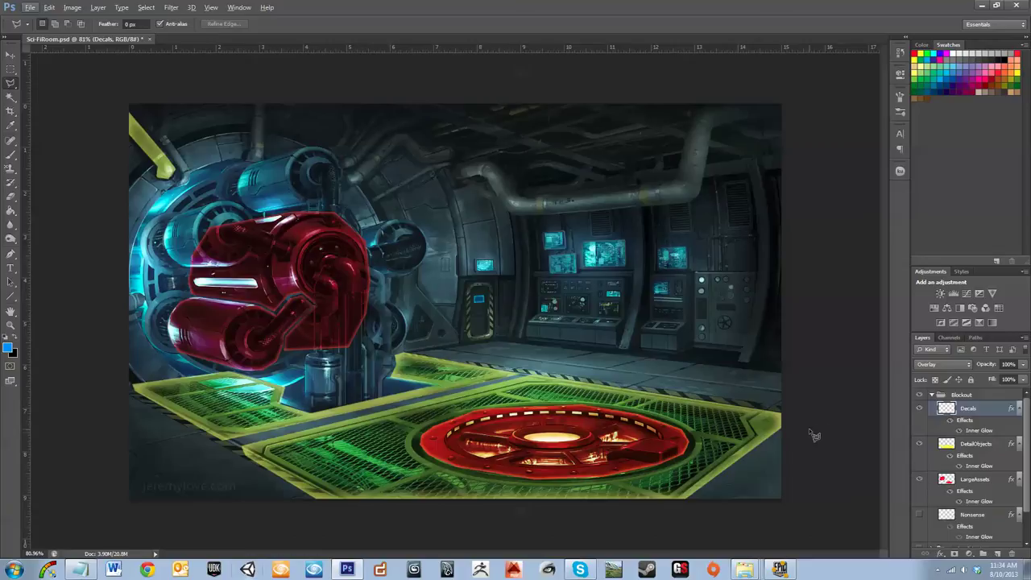
Hide the LargeAssets, DetailObjects and Decals layers, then collapse the Blockout group
click(919, 479)
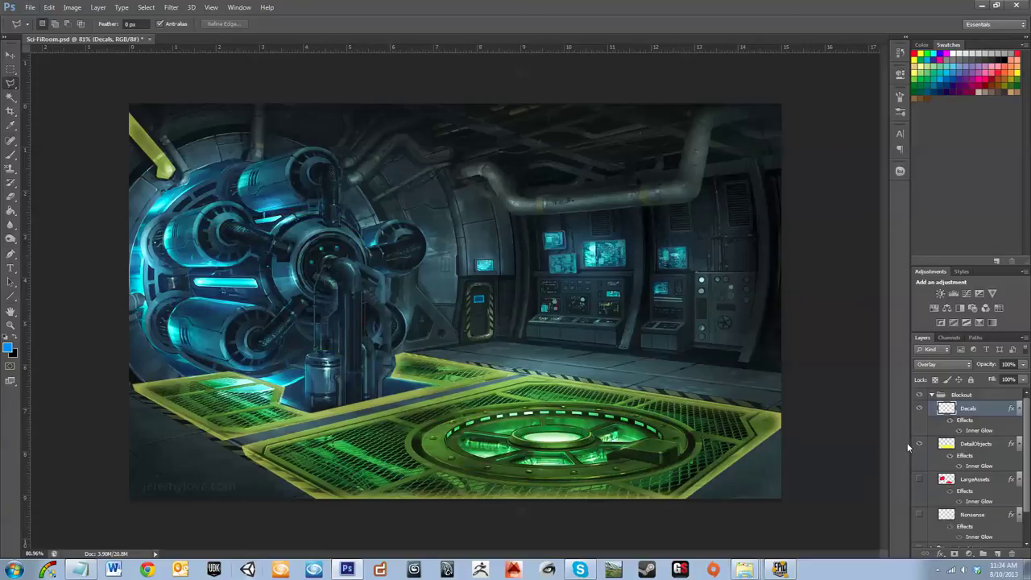
click(918, 443)
click(919, 410)
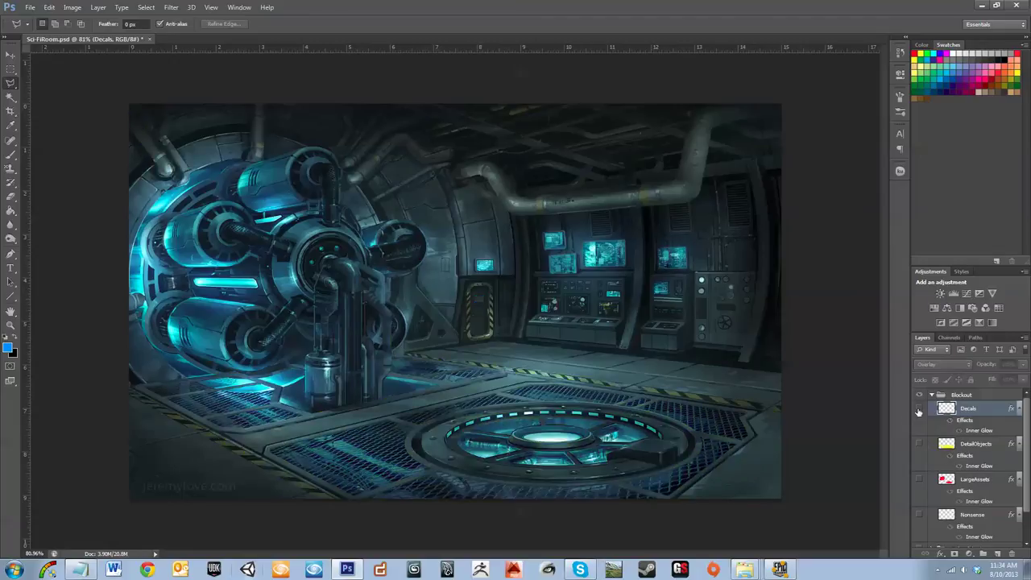
click(918, 409)
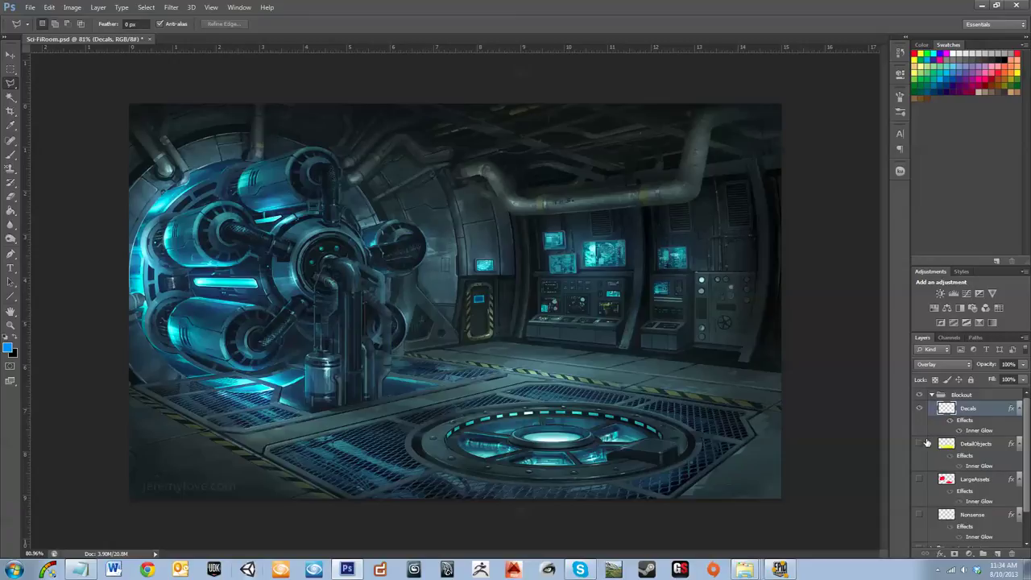
click(918, 408)
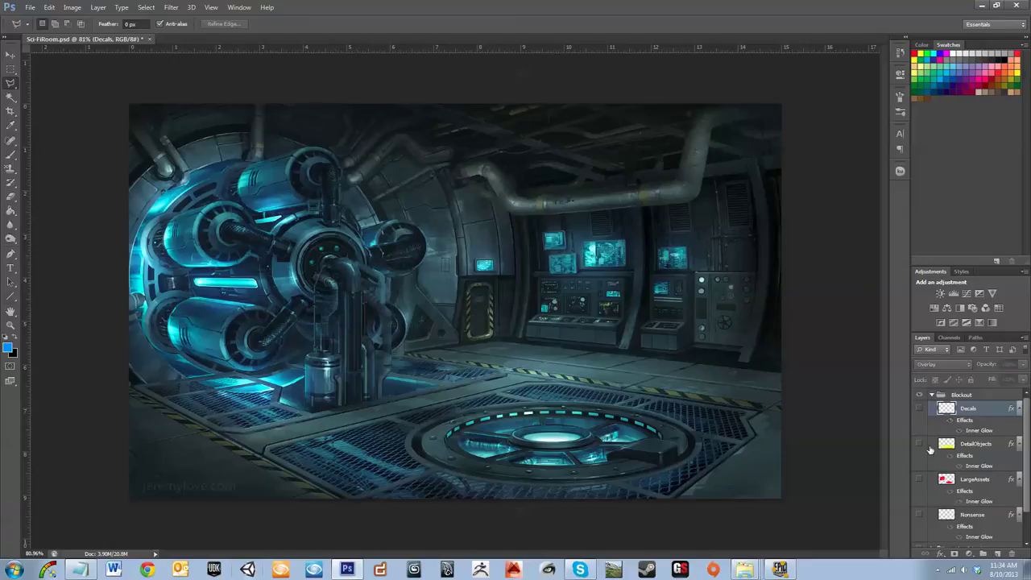
click(919, 444)
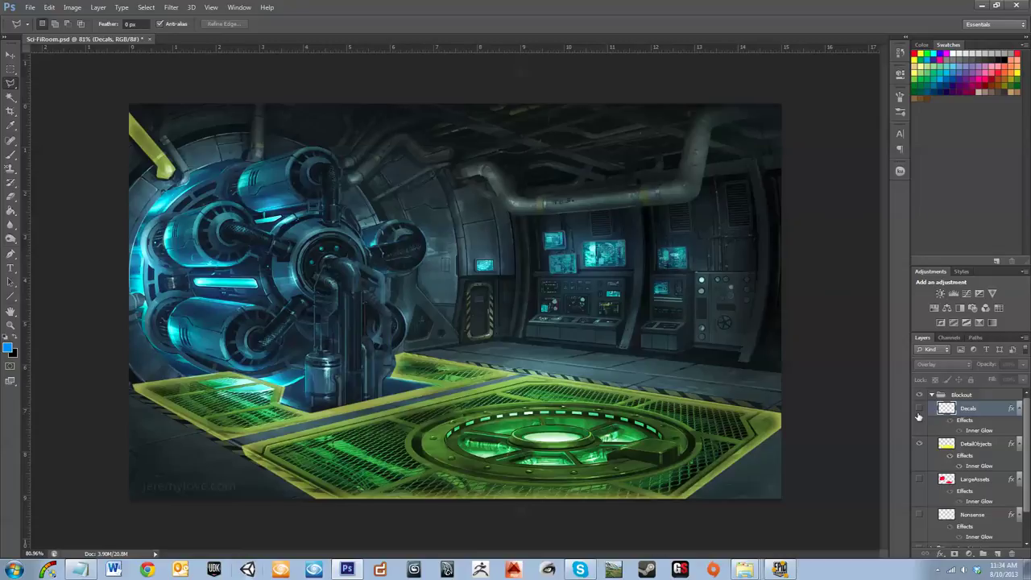
click(918, 443)
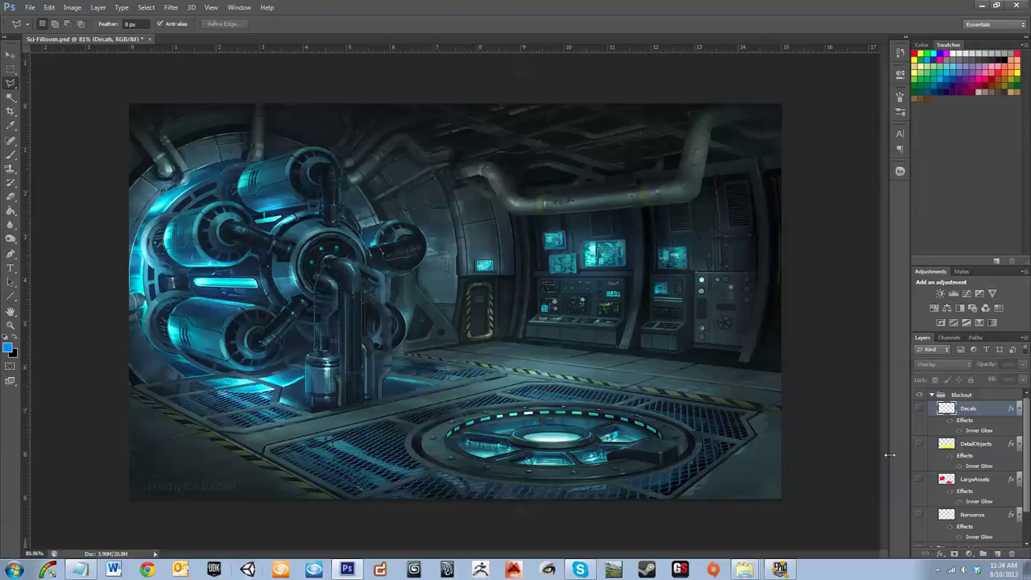
click(931, 395)
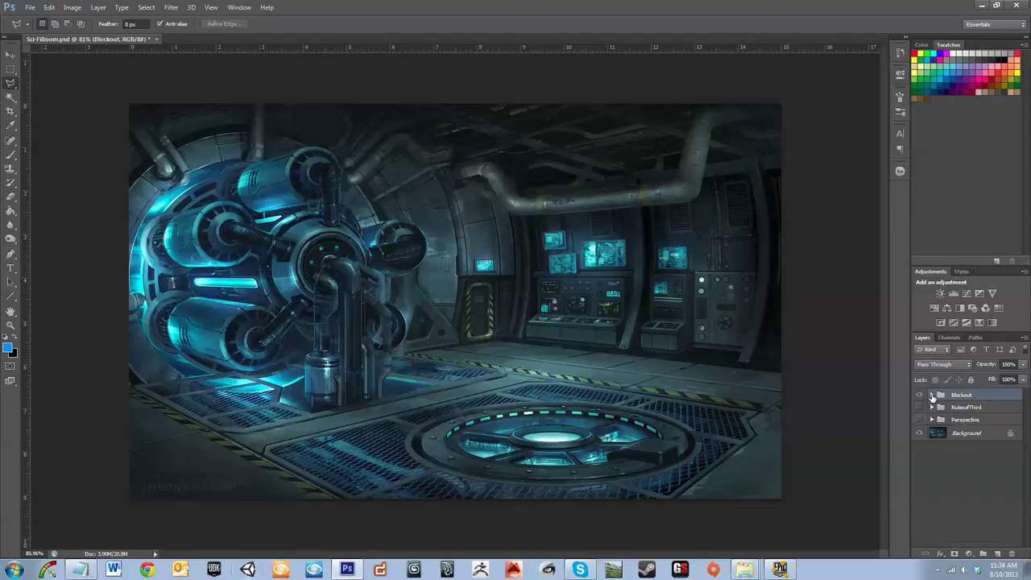